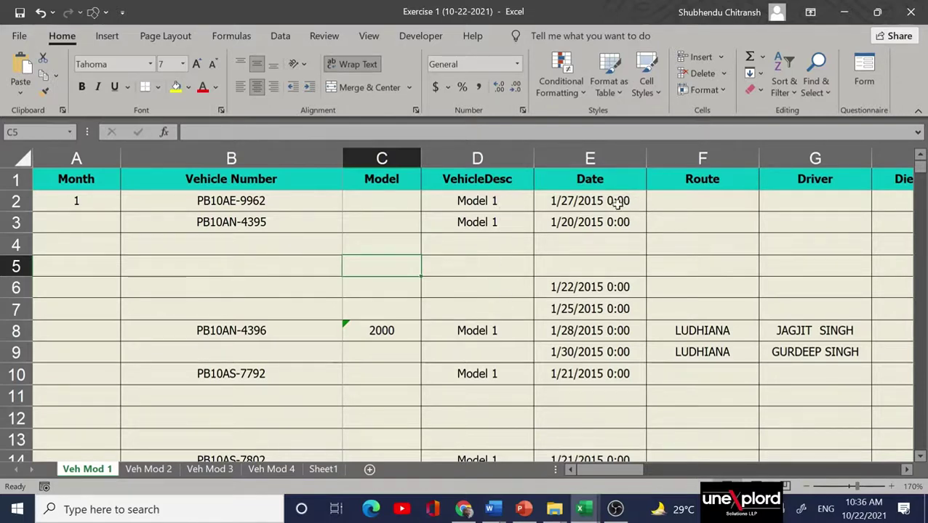
Examine the columns of the Veh Mod 1 sheet from Month and Vehicle Number through Prd Name and the expense category columns.
scroll(616, 205, "right", 2)
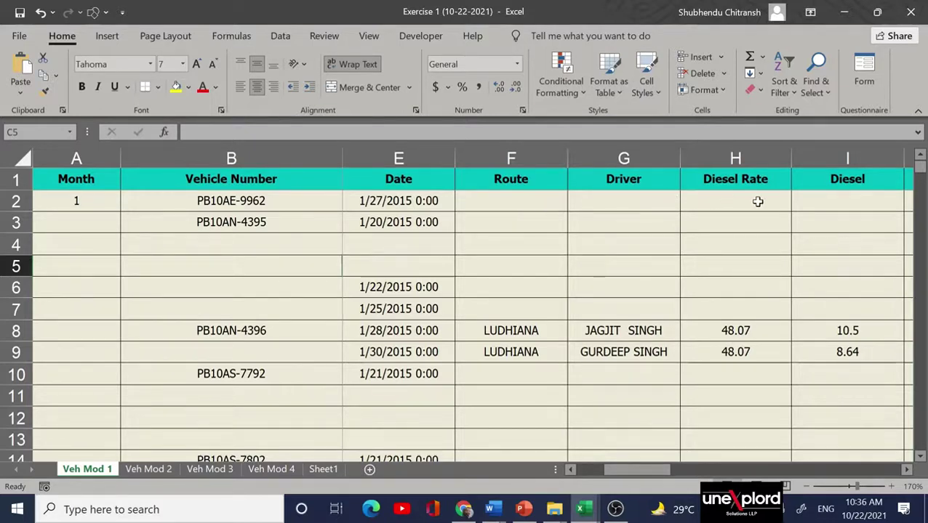
scroll(869, 202, "right", 1)
scroll(869, 201, "right", 2)
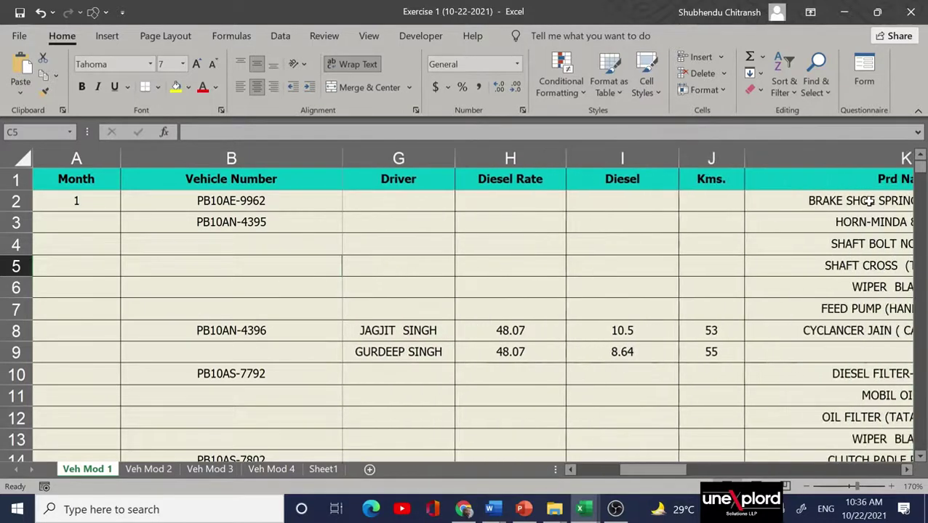
scroll(725, 209, "right", 1)
scroll(725, 209, "left", 1)
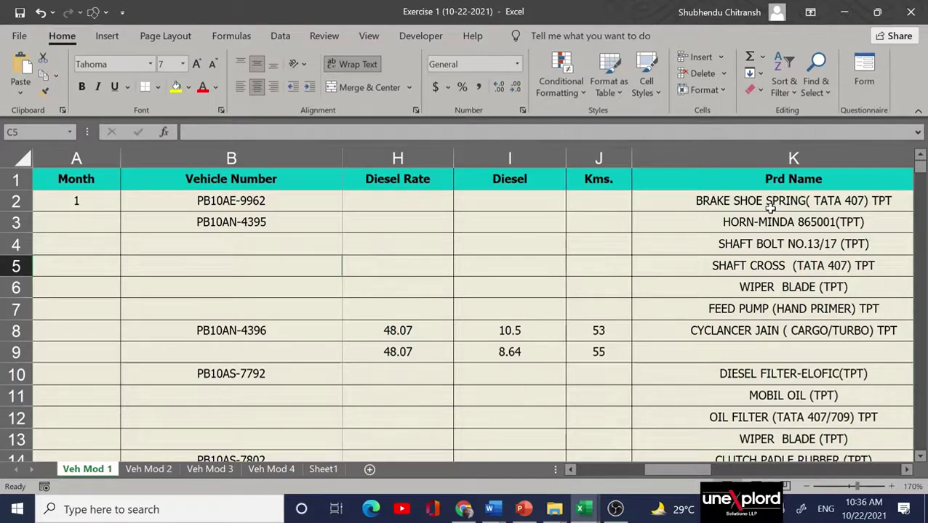
scroll(550, 250, "left", 1)
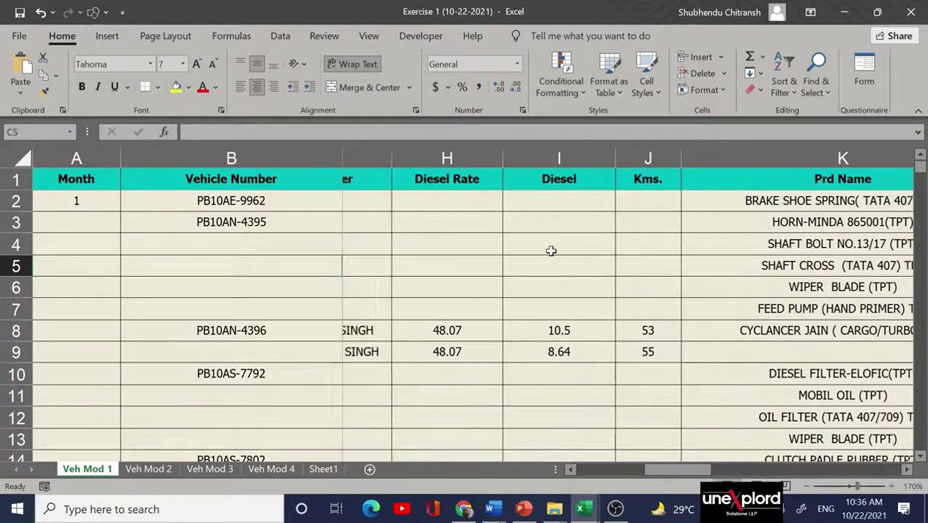
scroll(550, 251, "left", 8)
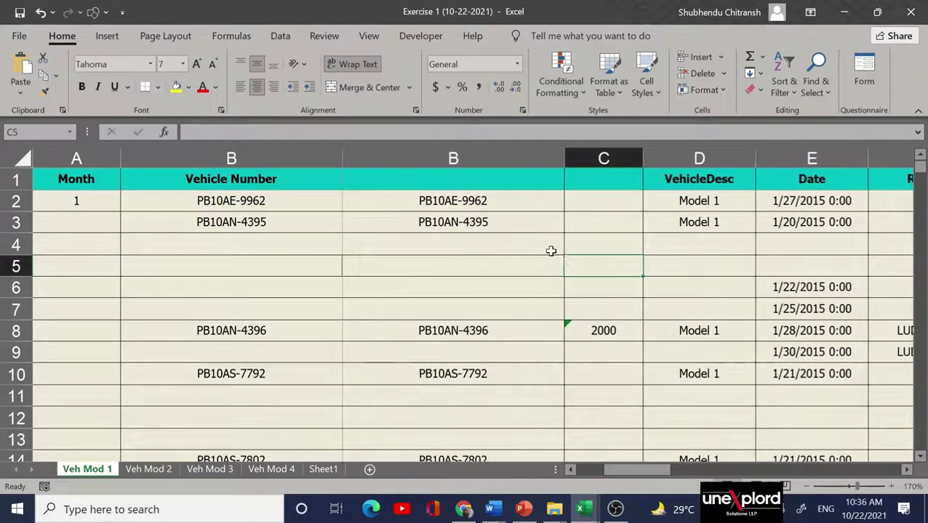
scroll(551, 251, "right", 5)
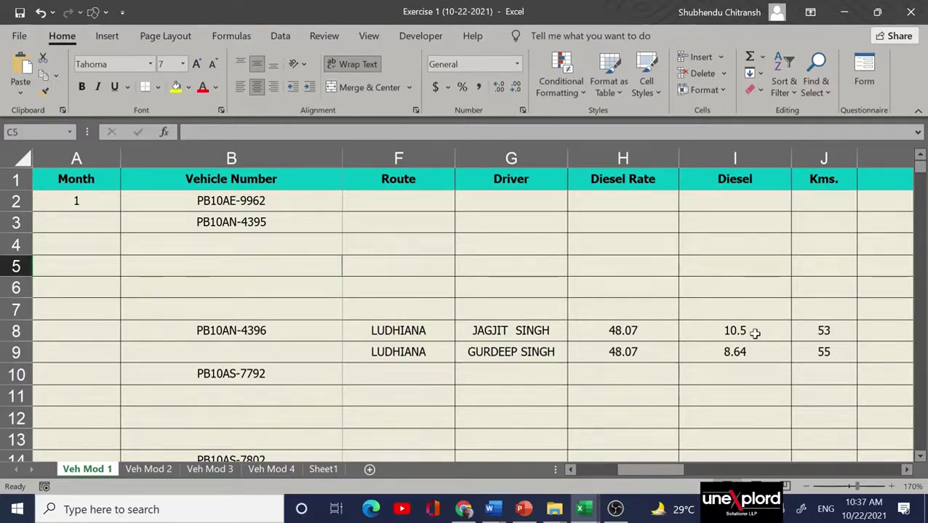
scroll(754, 333, "right", 1)
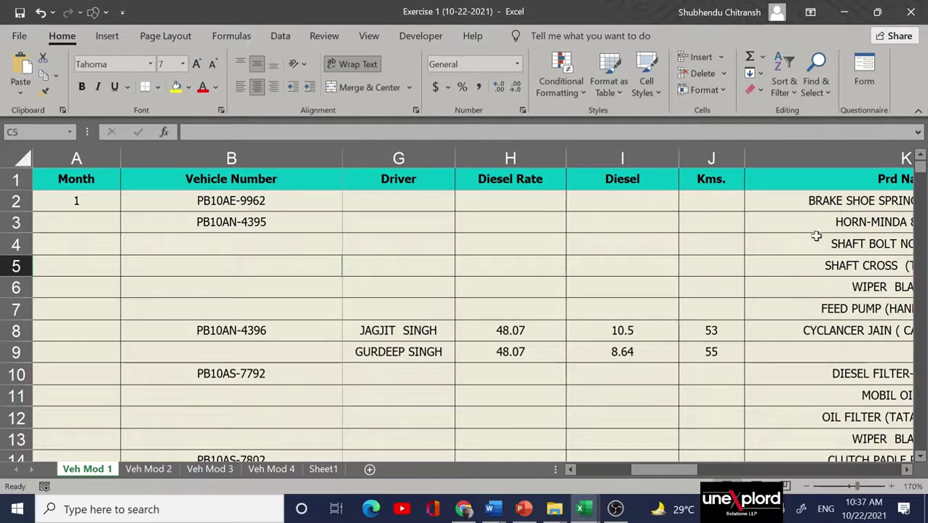
scroll(807, 238, "right", 2)
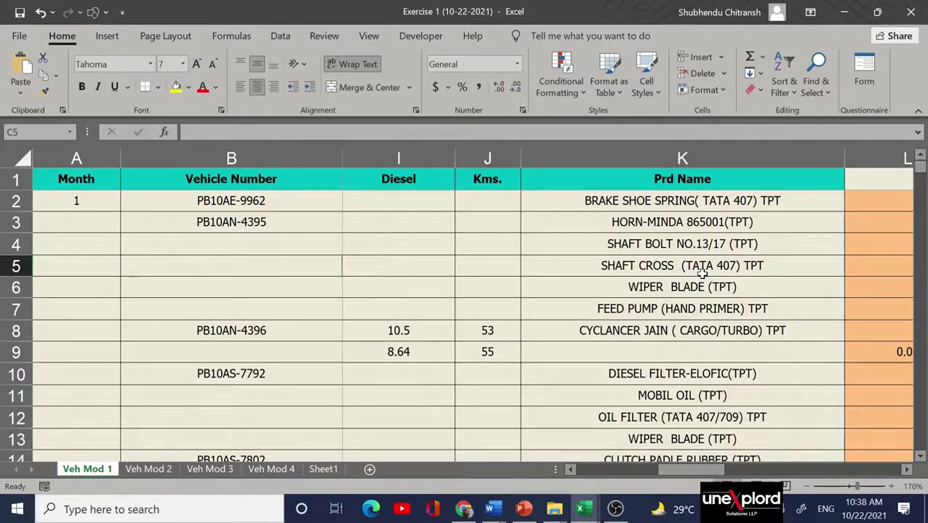
scroll(436, 318, "left", 3)
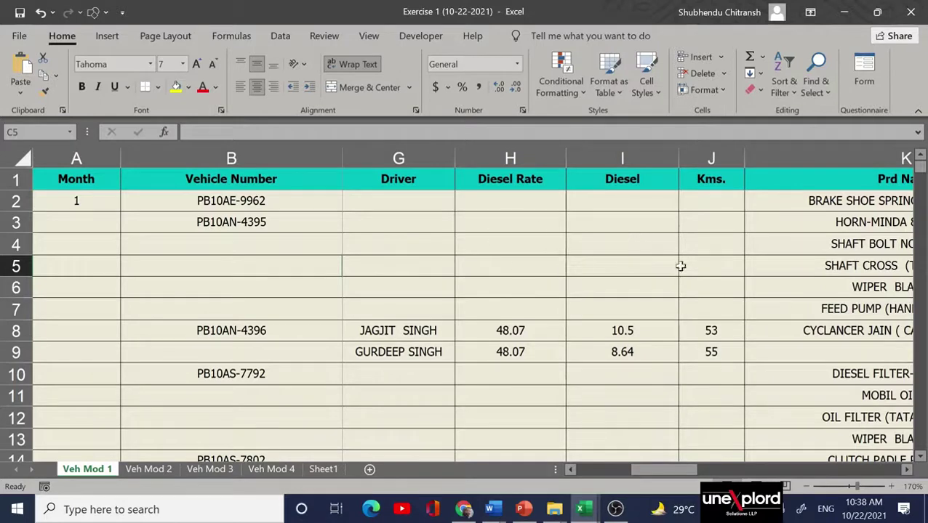
scroll(725, 257, "right", 3)
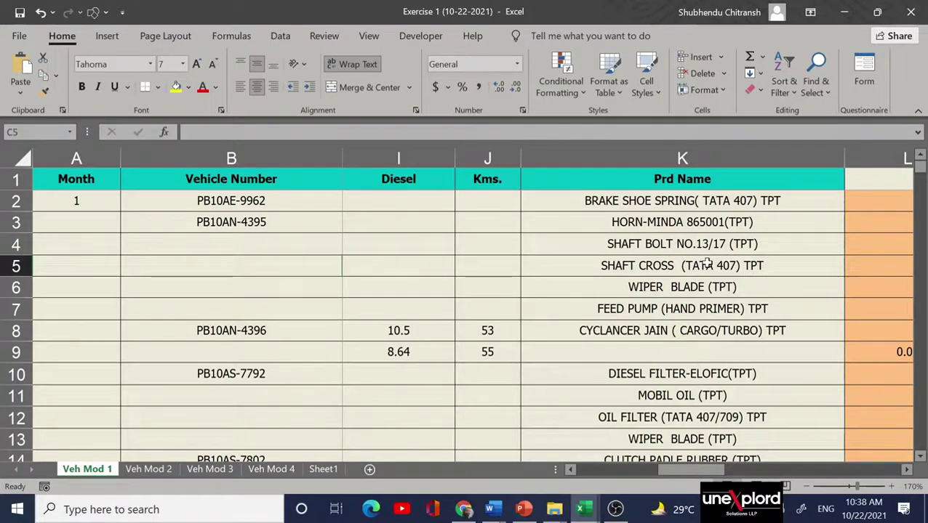
scroll(707, 263, "right", 3)
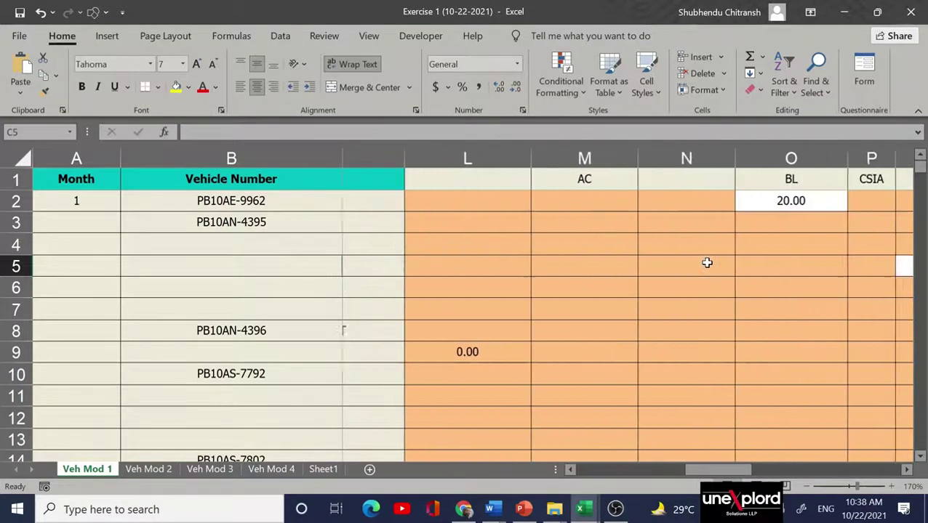
scroll(707, 264, "left", 3)
scroll(707, 263, "right", 3)
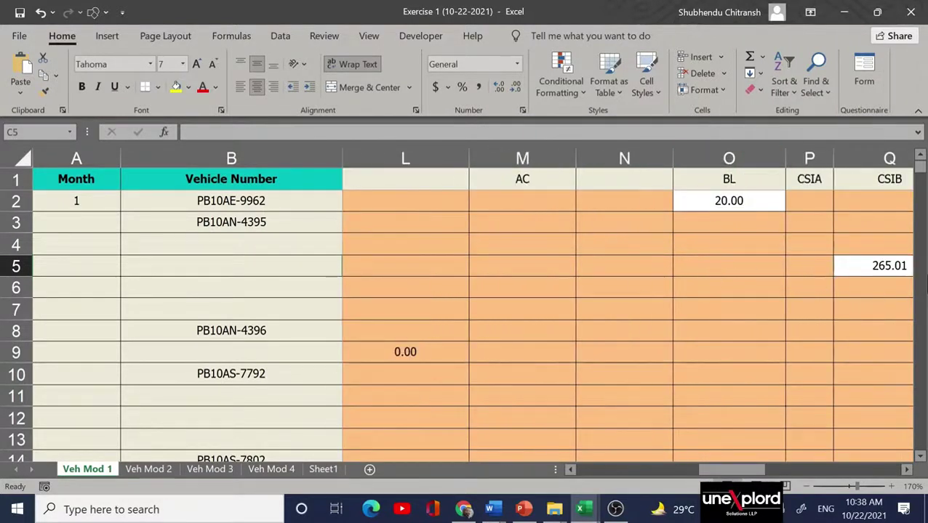
scroll(728, 266, "right", 2)
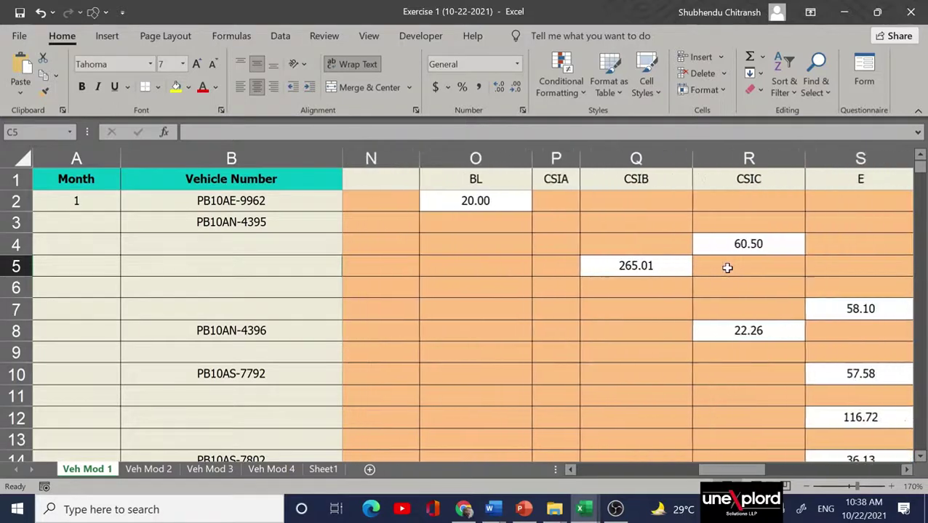
scroll(727, 266, "right", 2)
Delete columns L through X, the category columns between Prd Name and Grand Total.
scroll(727, 267, "left", 5)
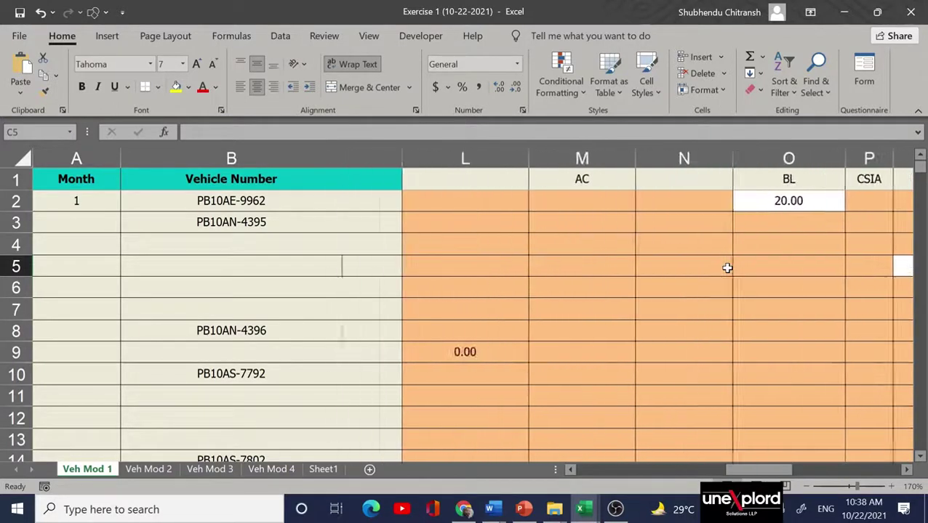
scroll(727, 268, "left", 1)
left_click(727, 158)
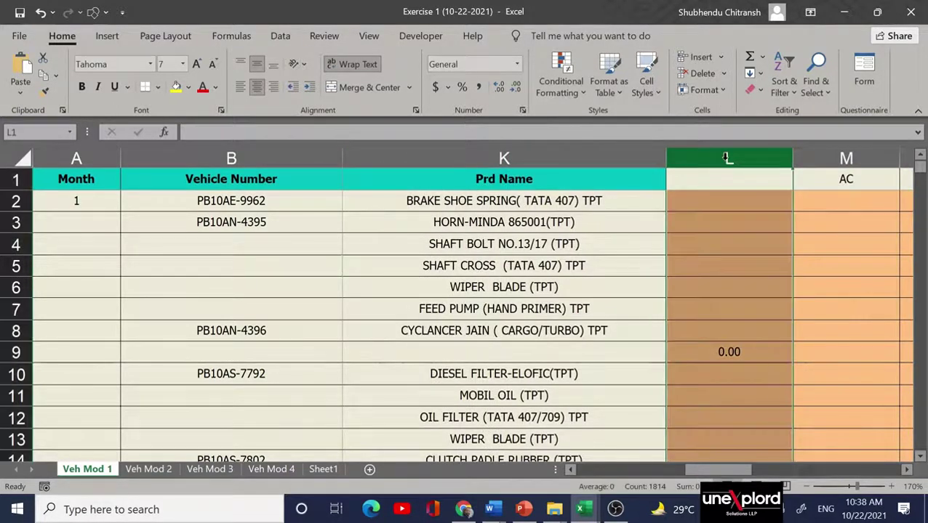
scroll(727, 158, "right", 6)
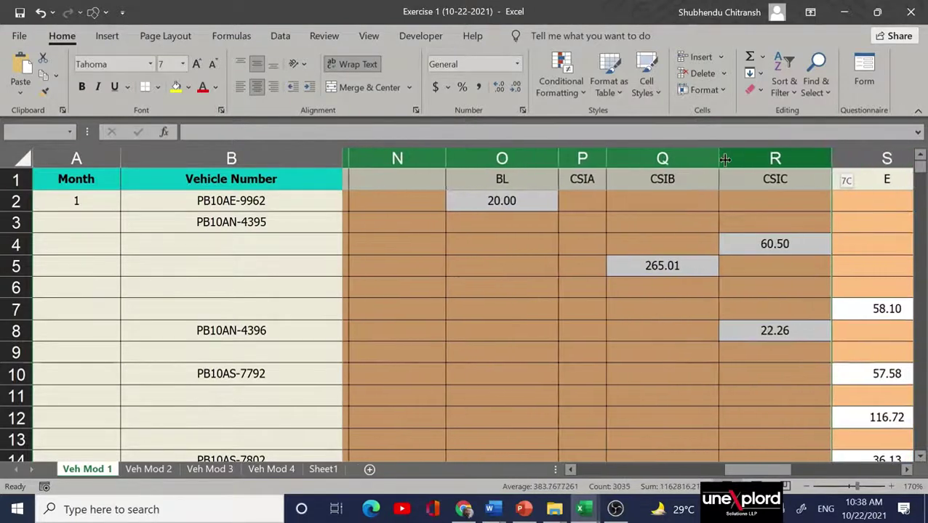
scroll(725, 157, "right", 5)
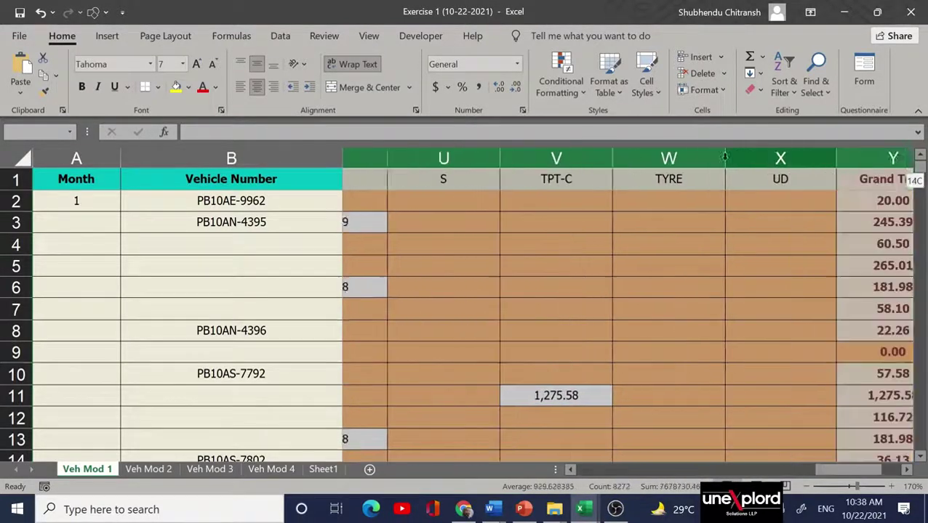
key("shift+Left")
key("shift+Left")
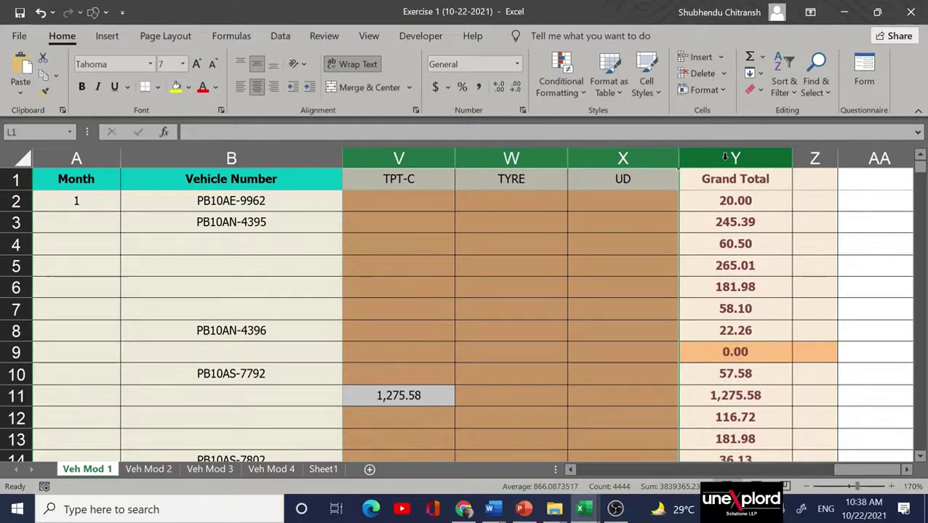
key("shift+Left")
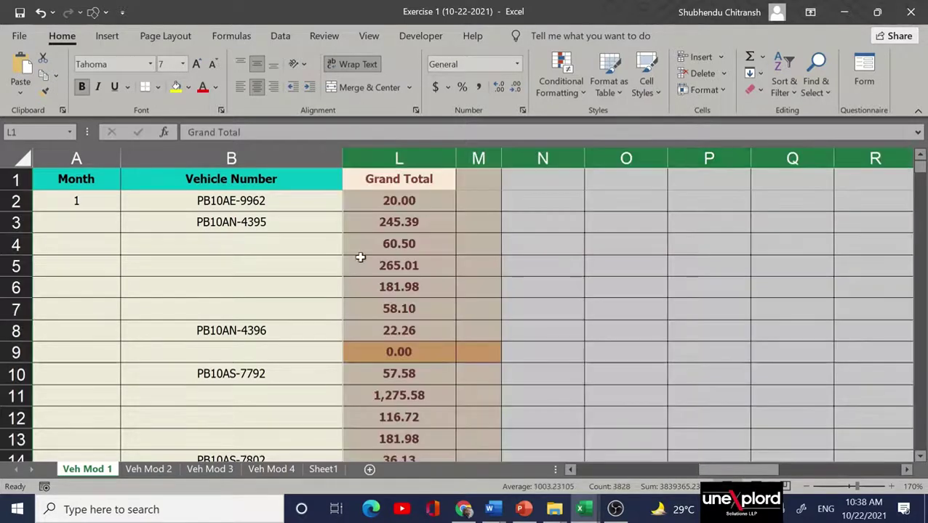
Review the remaining columns of the sheet, from Month across to Grand Total.
scroll(348, 260, "left", 5)
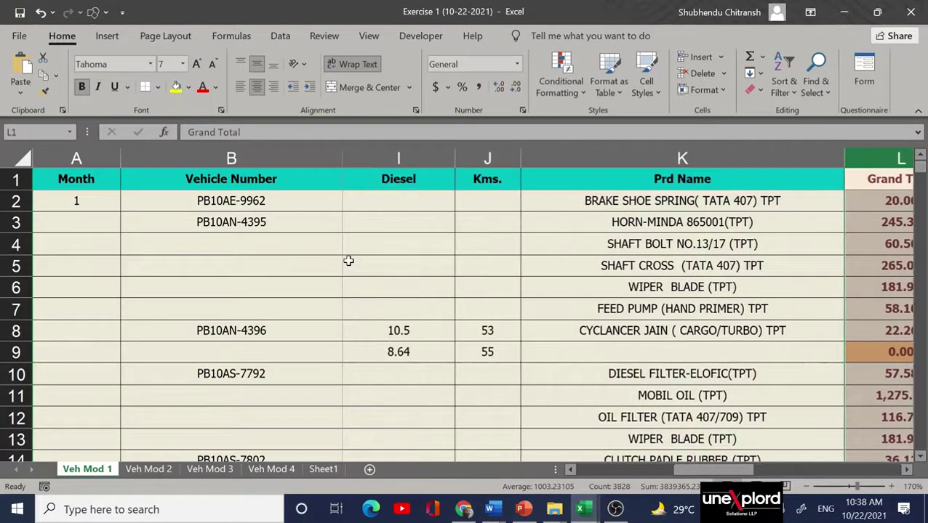
scroll(348, 261, "left", 5)
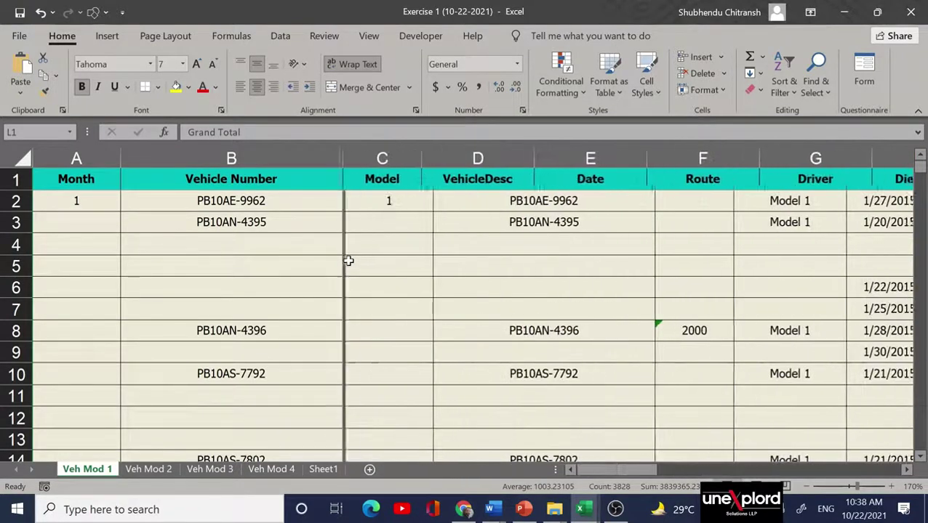
scroll(348, 260, "right", 5)
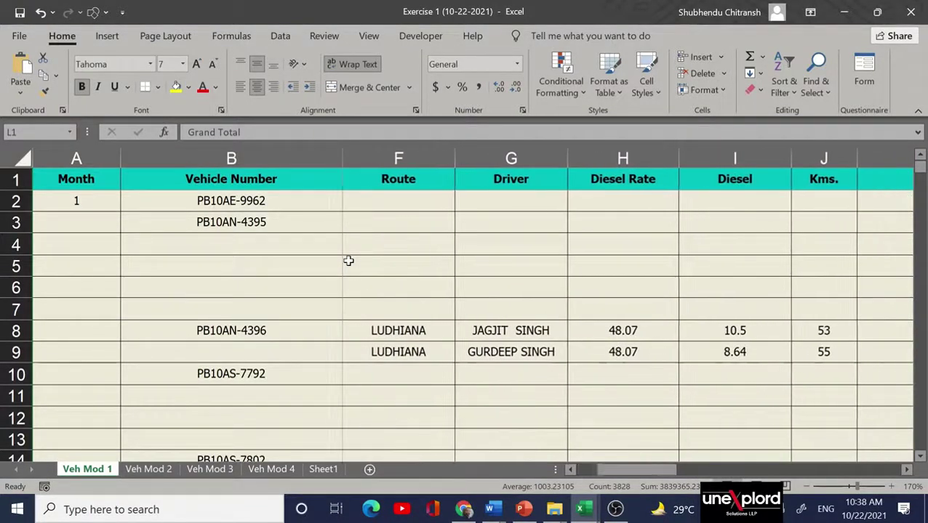
scroll(348, 260, "right", 2)
scroll(349, 260, "left", 5)
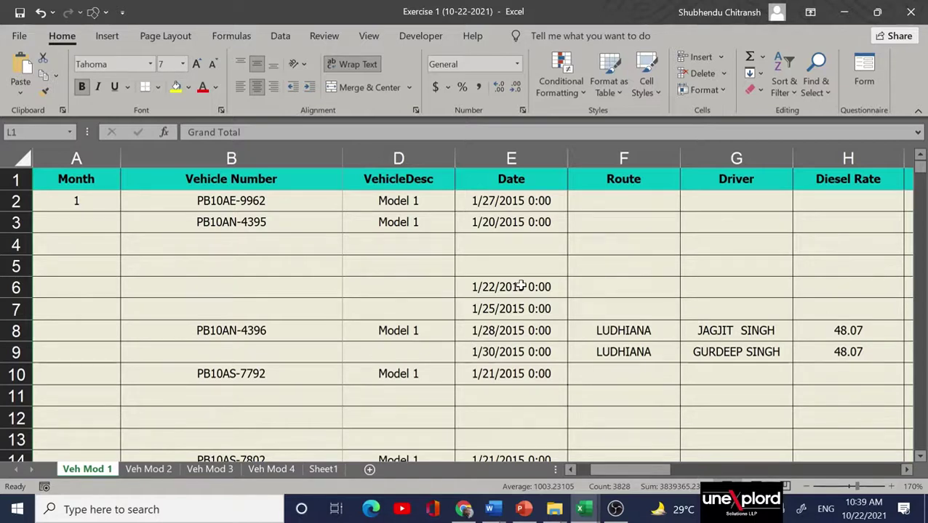
left_click(87, 202)
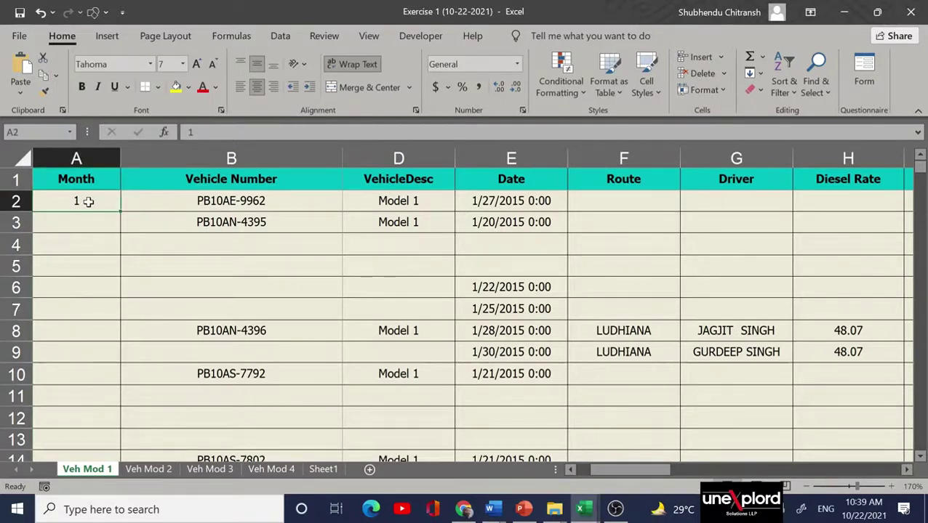
key("Up")
key("Down")
key("Right")
key("Right")
key("Right")
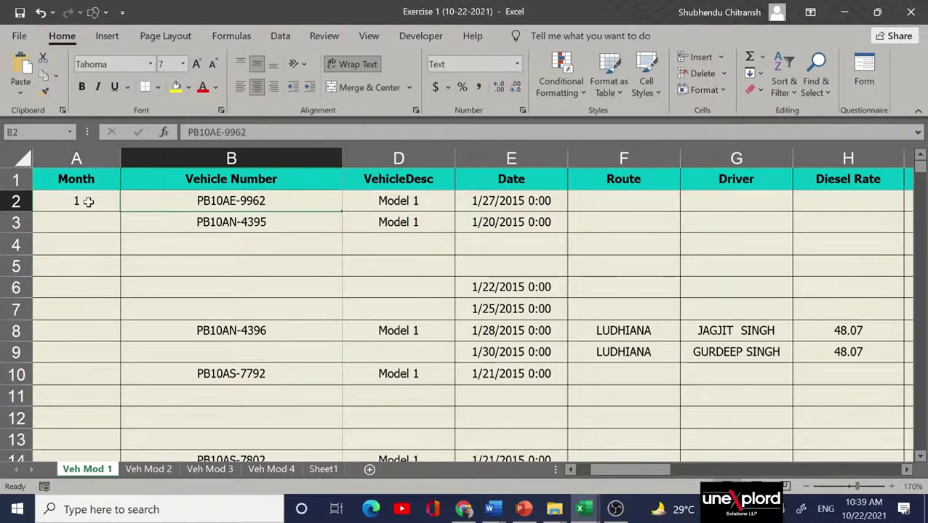
key("Right")
key("Left")
key("Left")
key("Left")
key("Left")
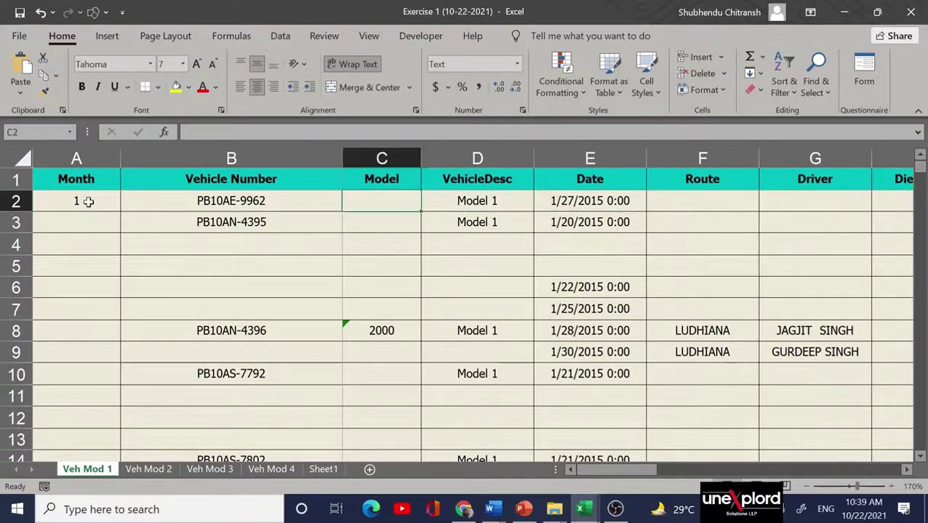
key("Right")
key("Left")
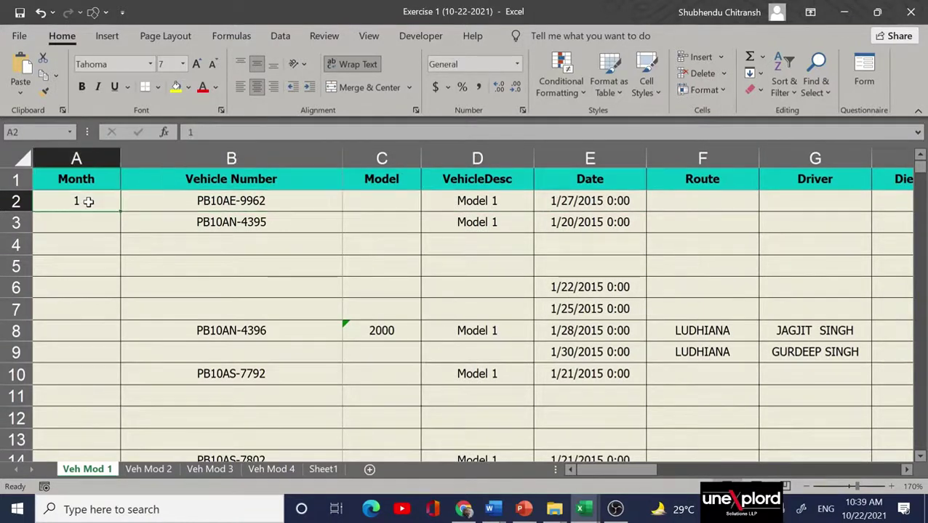
Select the January block from cell A2 down to the January Total row and across to the Grand Total column, A2:L235.
key("Up")
key("Down")
key("shift+Right")
key("shift+Right")
key("shift+Right")
key("shift+Right")
key("shift+Right")
key("shift+Right")
key("shift+Right")
key("shift+Right")
key("shift+Right")
key("shift+Right")
key("shift+Right")
key("shift+Right")
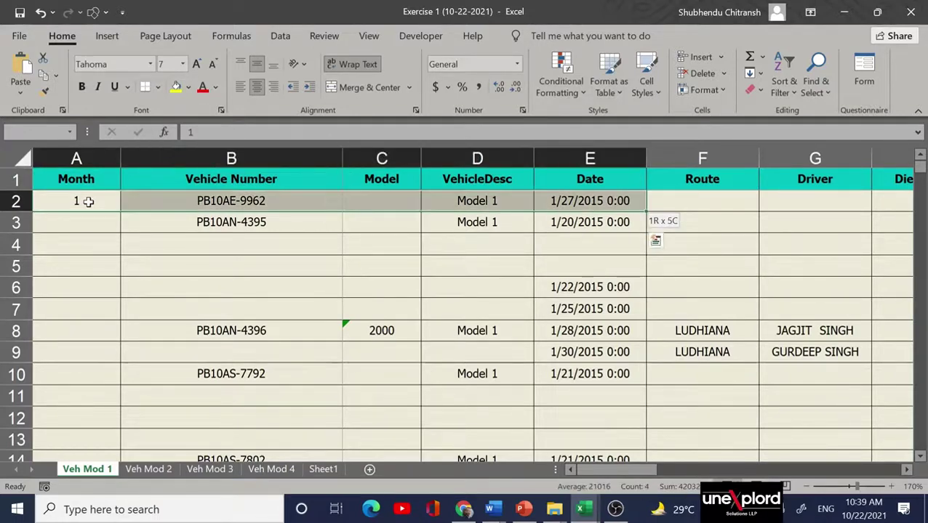
key("ctrl+shift+Down")
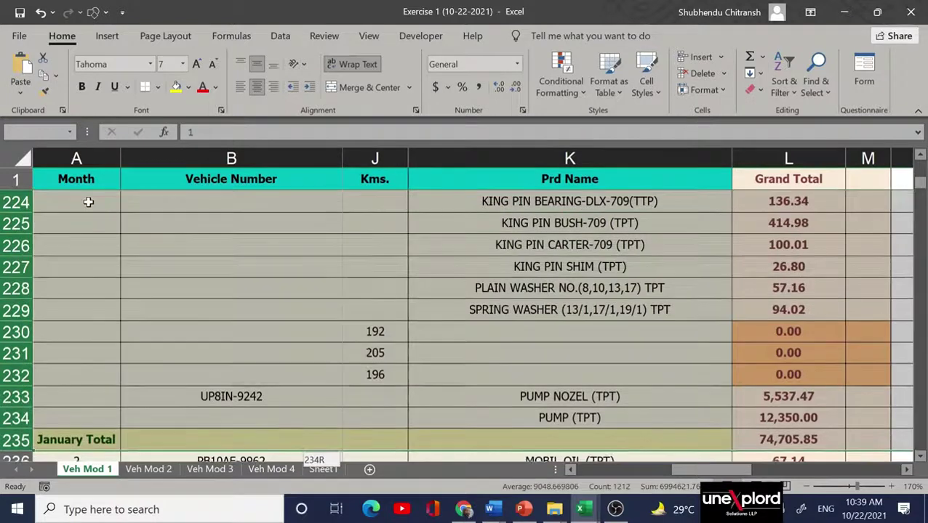
key("shift+Right")
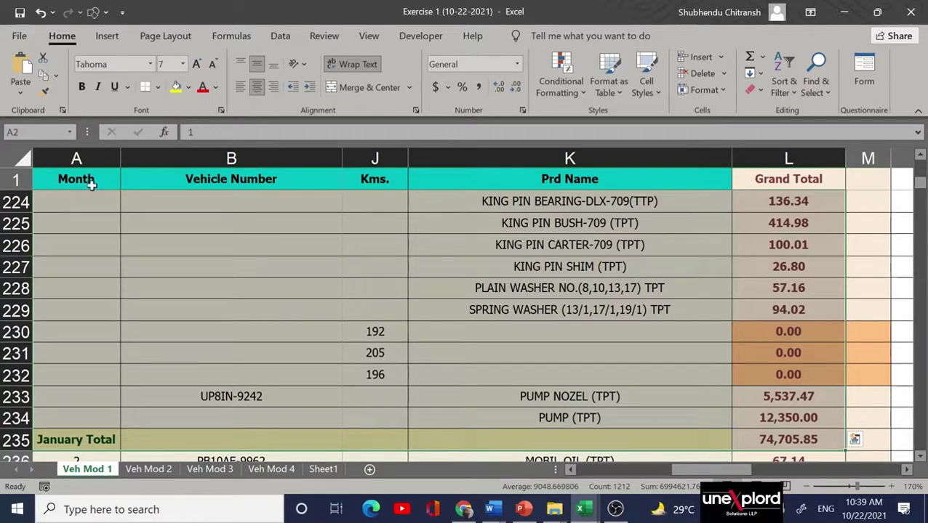
Select the Month through Date columns from cell A2 down to the Grand Total row, A2:E3828.
left_click(88, 182)
key("ctrl+Home")
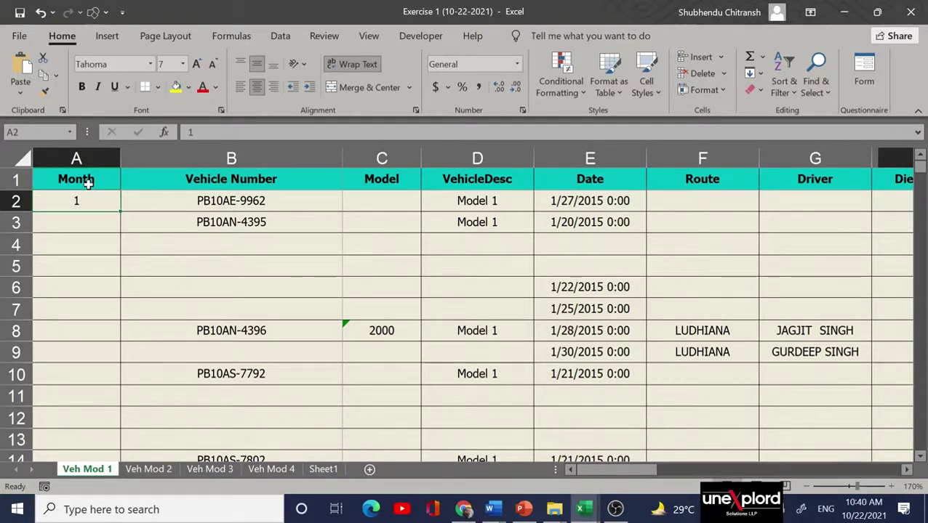
key("shift+Right")
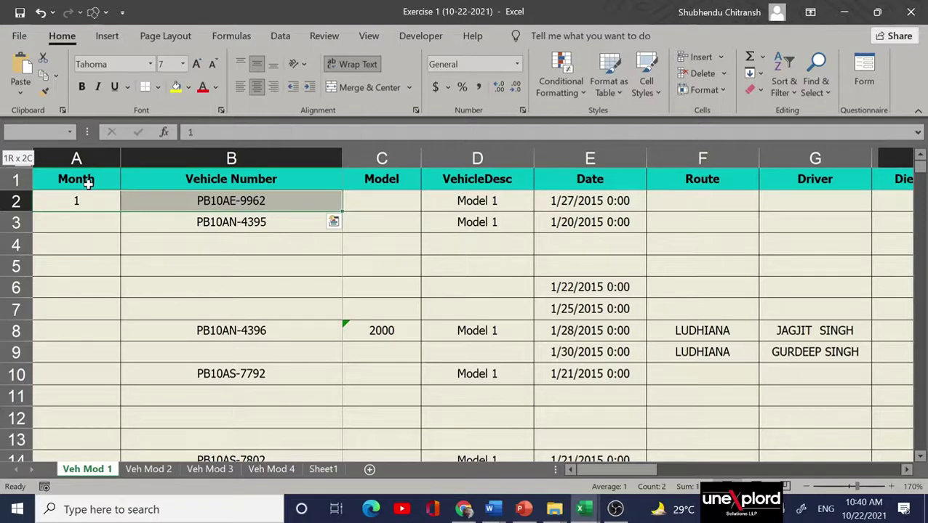
key("shift+Right")
key("shift+Right")
key("shift+Right")
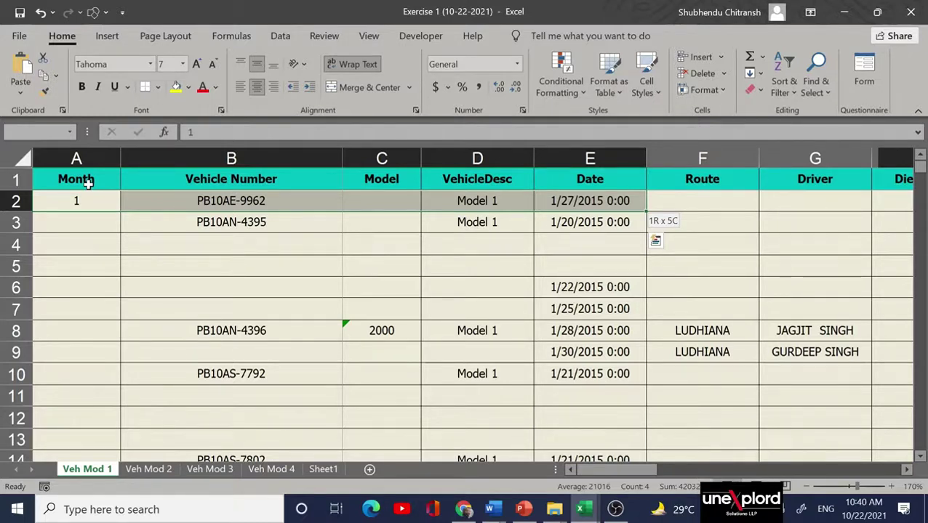
key("ctrl+shift+Down")
key("ctrl+shift+Down")
key("ctrl+shift+Down")
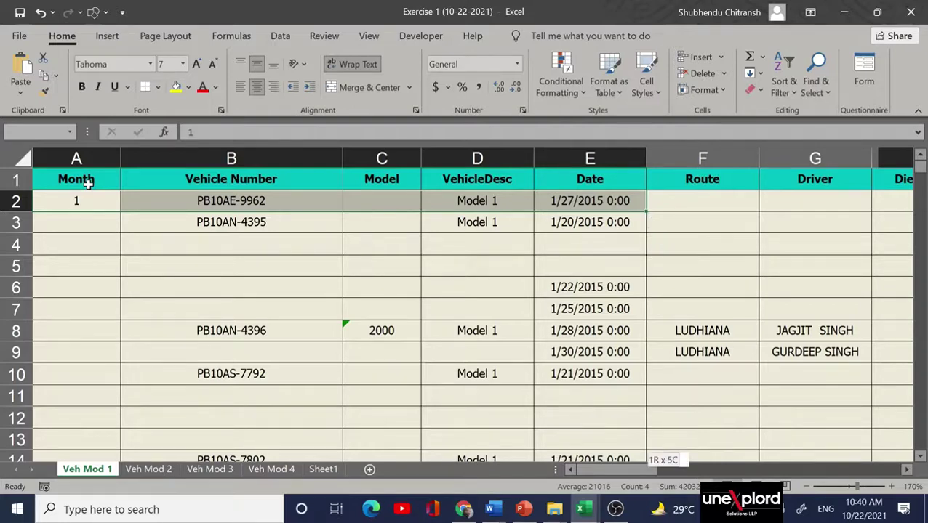
key("ctrl+shift+Down")
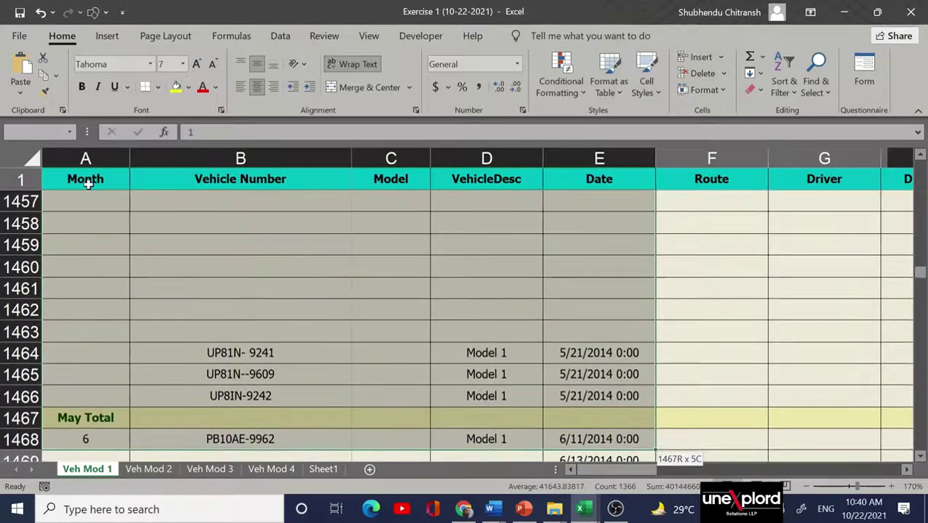
key("ctrl+shift+Down")
key("ctrl+shift+Up")
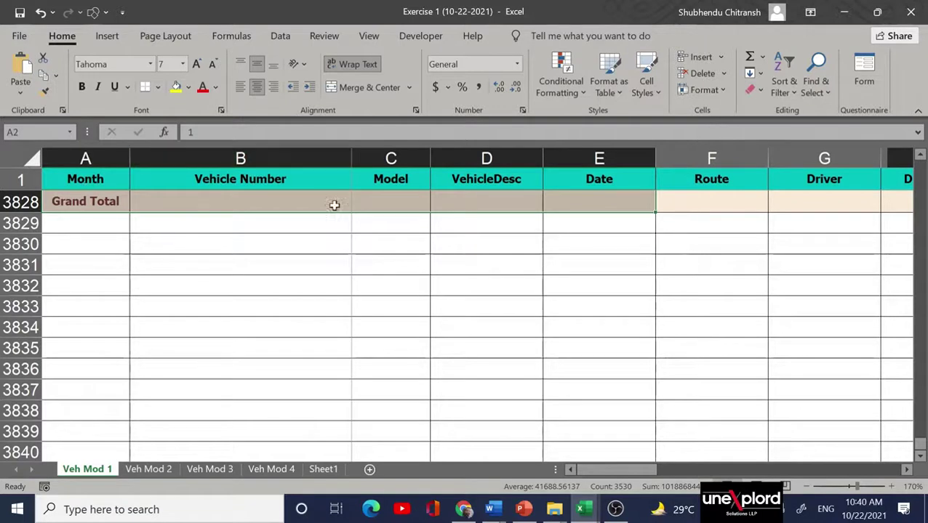
Narrow the selection to only its blank cells with Go To Special, using the Blanks option.
left_click_drag(920, 447, 920, 146)
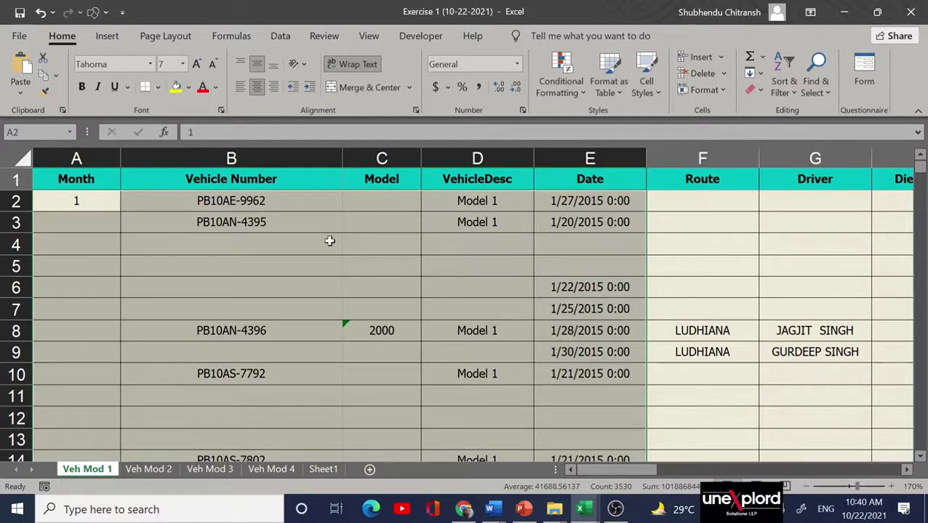
left_click(795, 97)
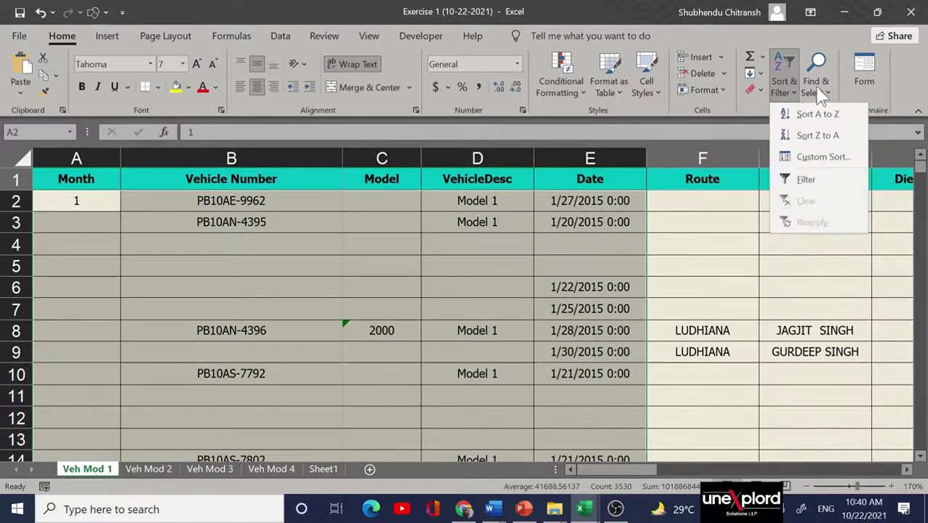
left_click(822, 91)
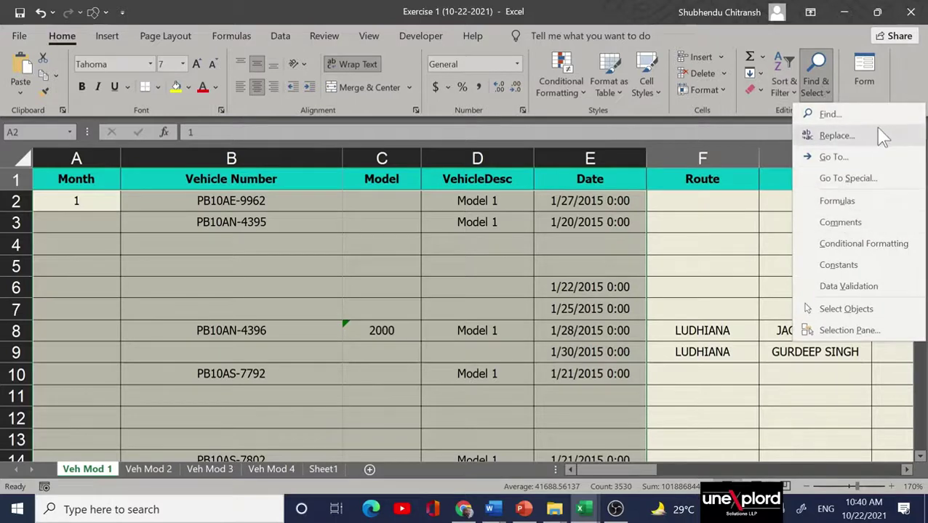
left_click(882, 182)
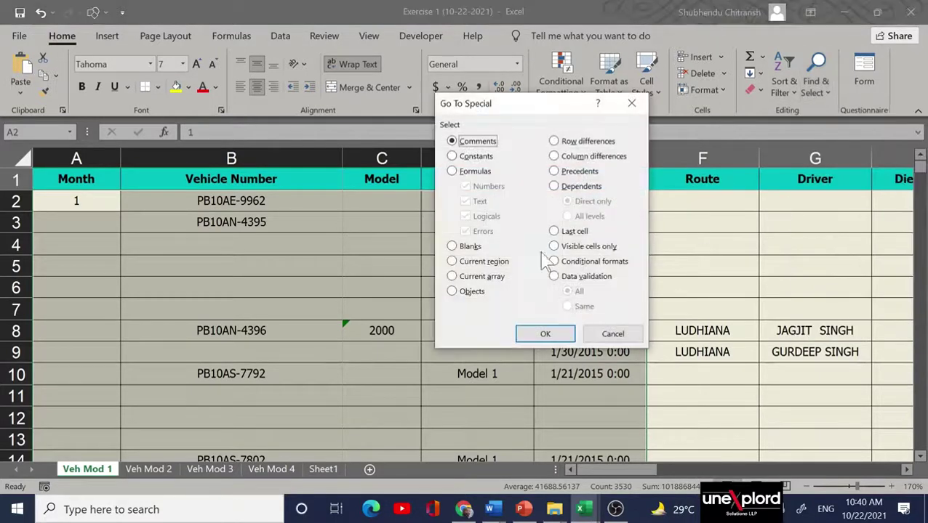
left_click(478, 251)
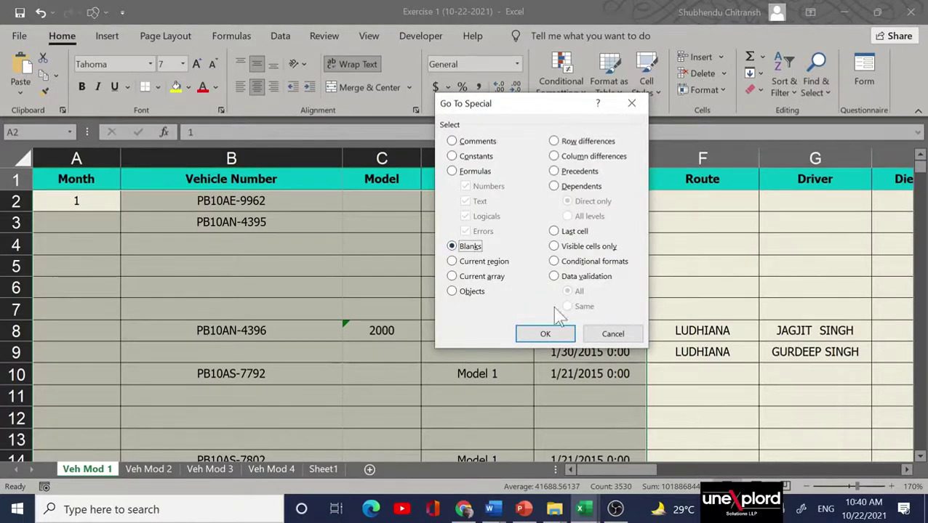
left_click(546, 335)
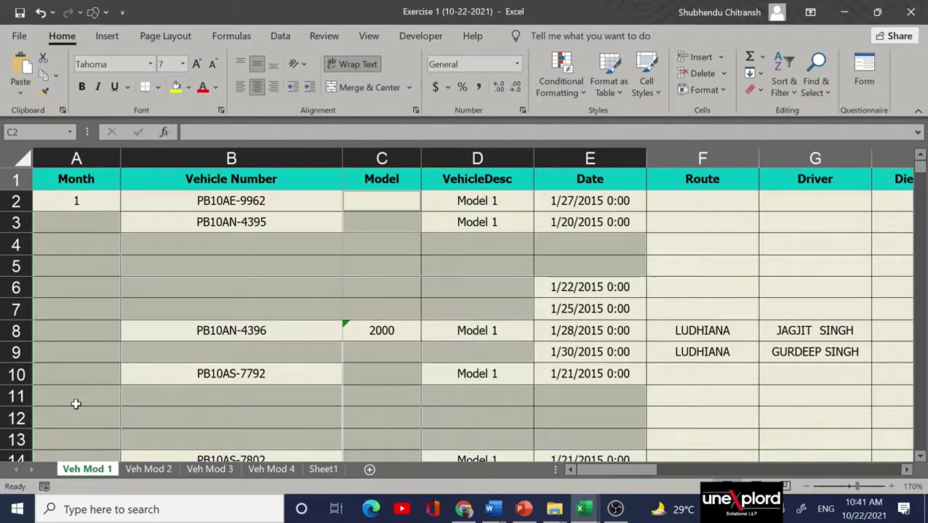
Review which blank cells are selected in the Month to Date columns, down past the January Total row and back.
scroll(76, 404, "down", 5)
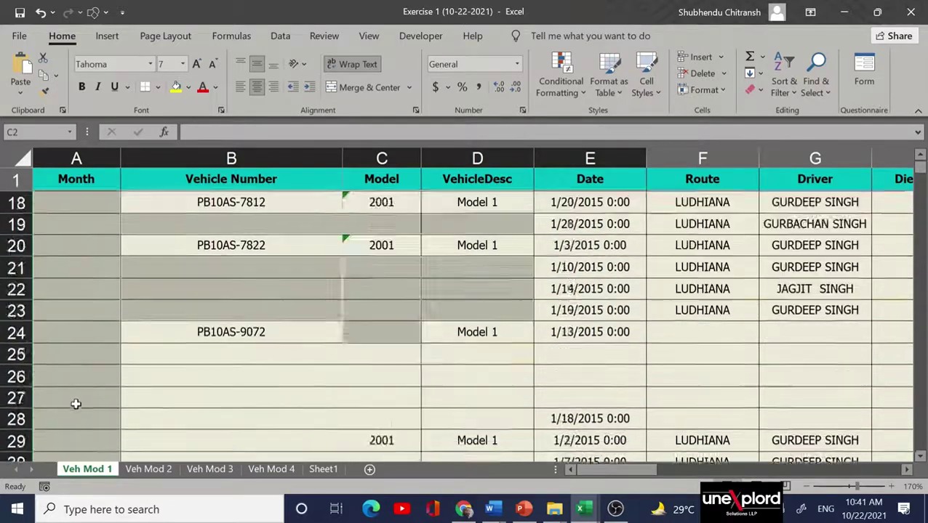
scroll(76, 405, "down", 20)
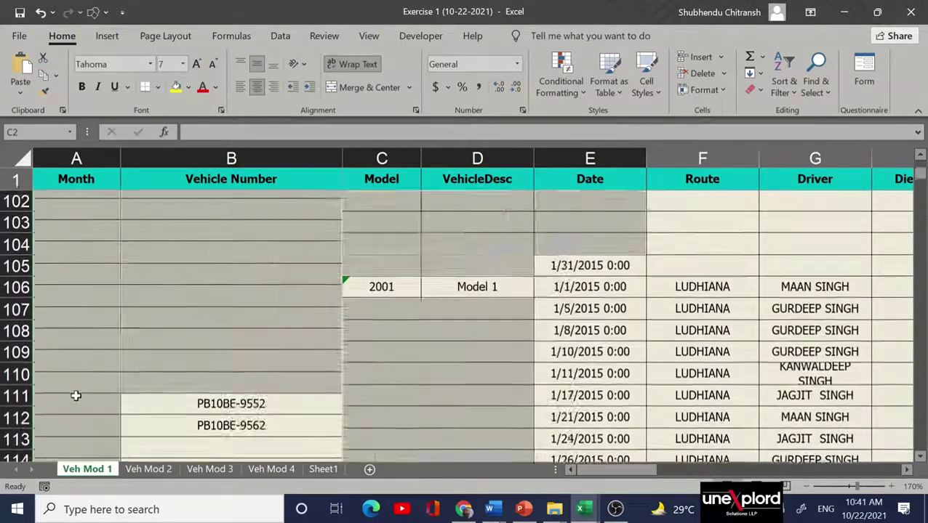
scroll(76, 395, "down", 20)
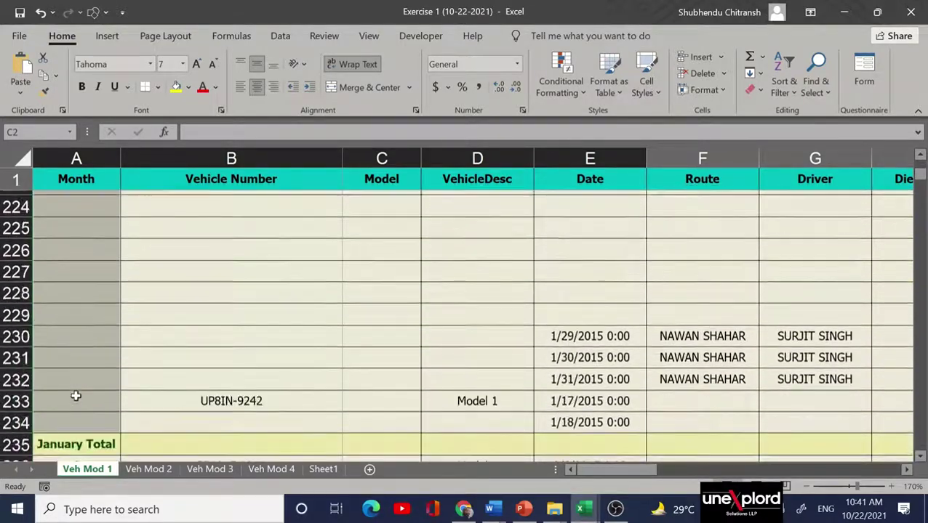
scroll(75, 396, "down", 5)
scroll(76, 395, "up", 2)
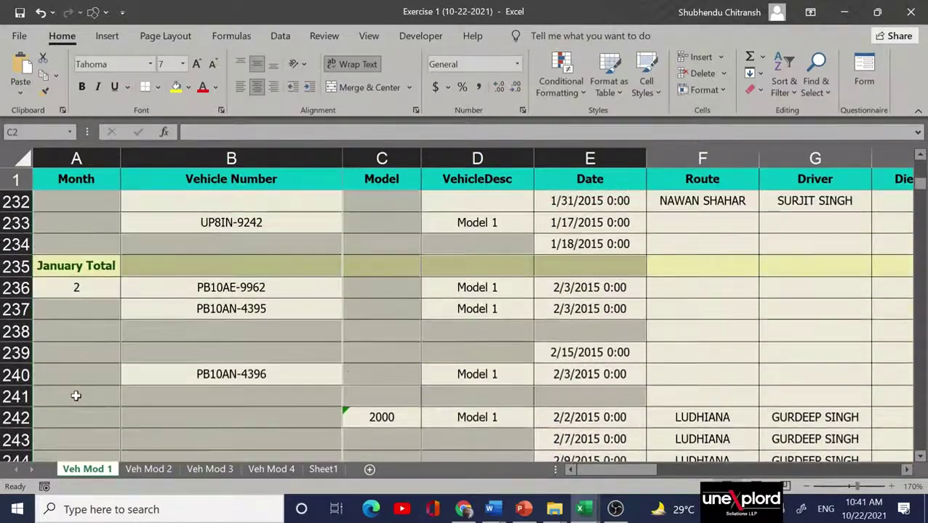
scroll(76, 395, "down", 1)
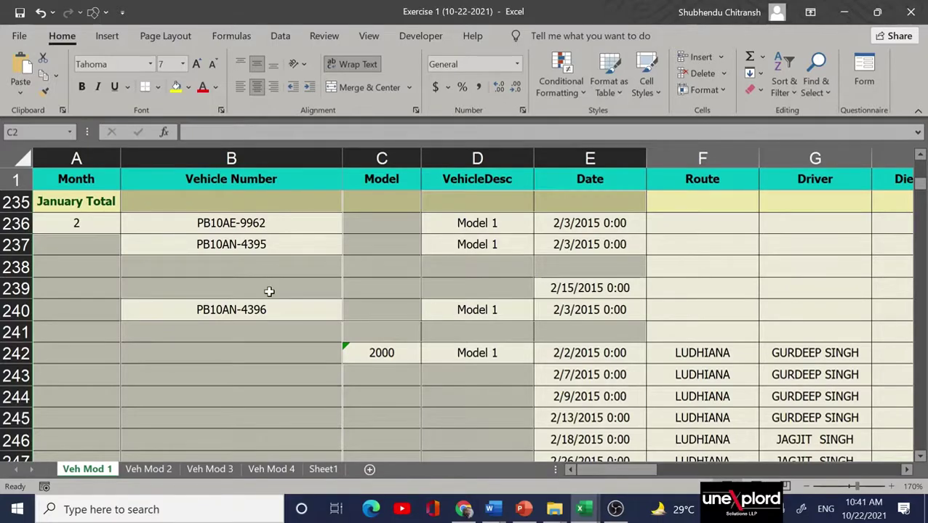
scroll(269, 291, "up", 20)
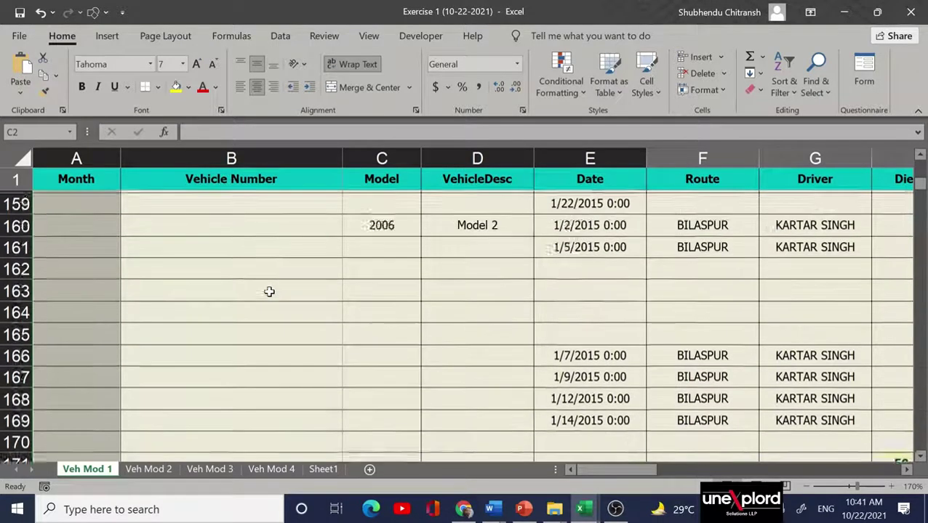
scroll(269, 292, "up", 20)
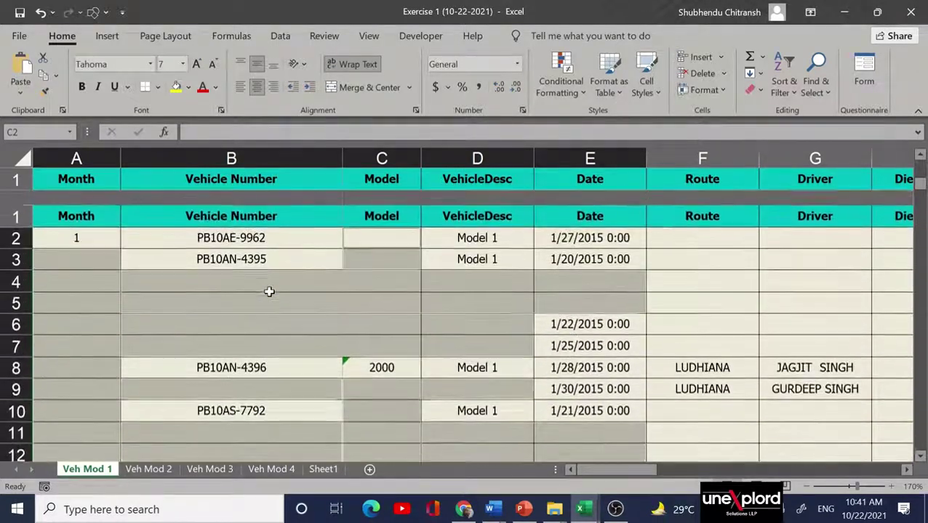
scroll(269, 289, "down", 1)
scroll(262, 276, "up", 1)
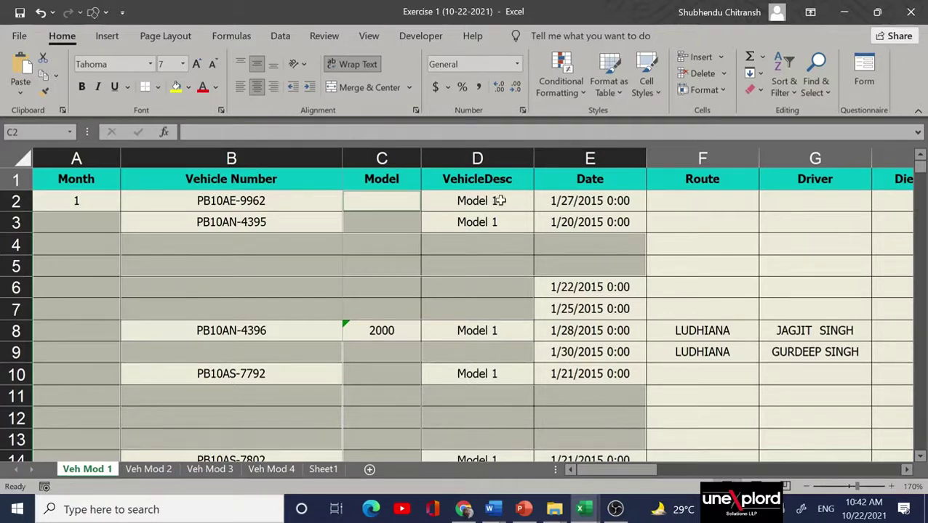
Fill all selected blank cells with a relative formula pointing to the cell above, starting with =C1 in C2.
type("=")
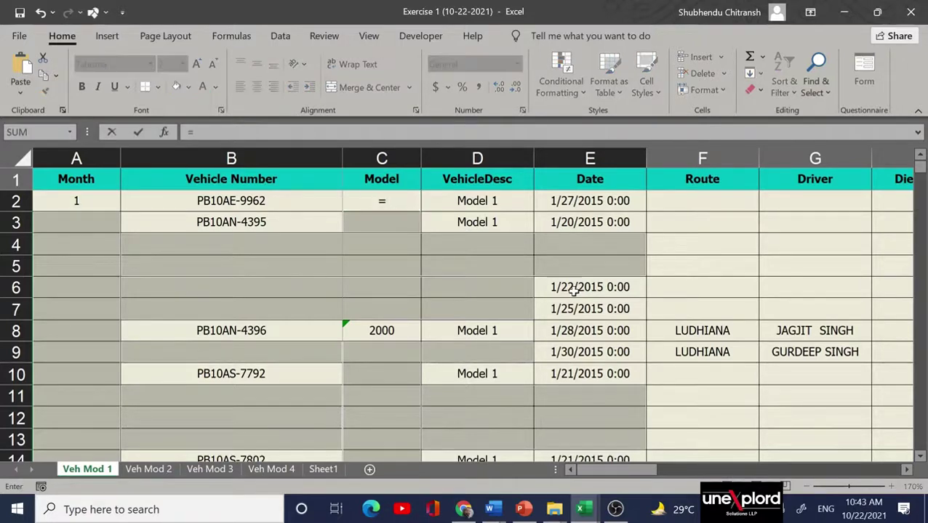
key("Up")
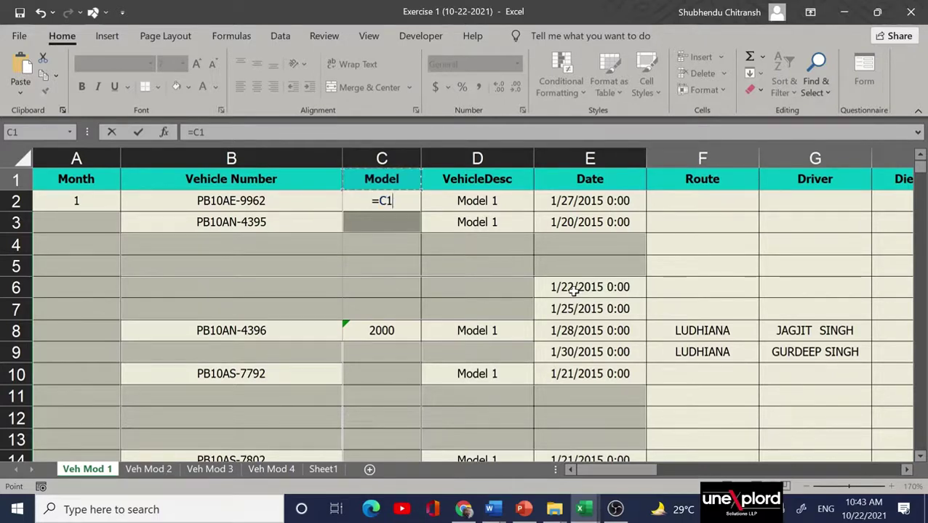
key("ctrl+Return")
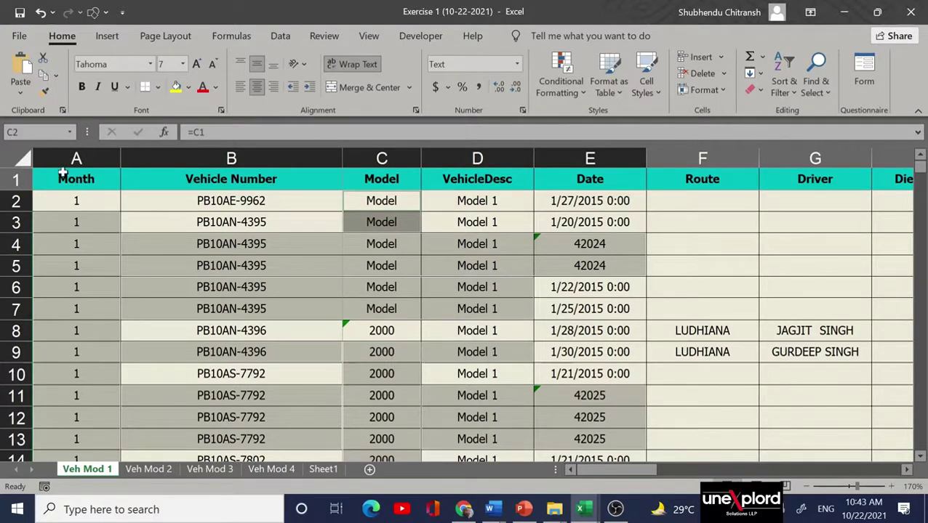
Check the contents of the filled cells in the Vehicle Number column, from row 2 to row 8.
left_click(84, 179)
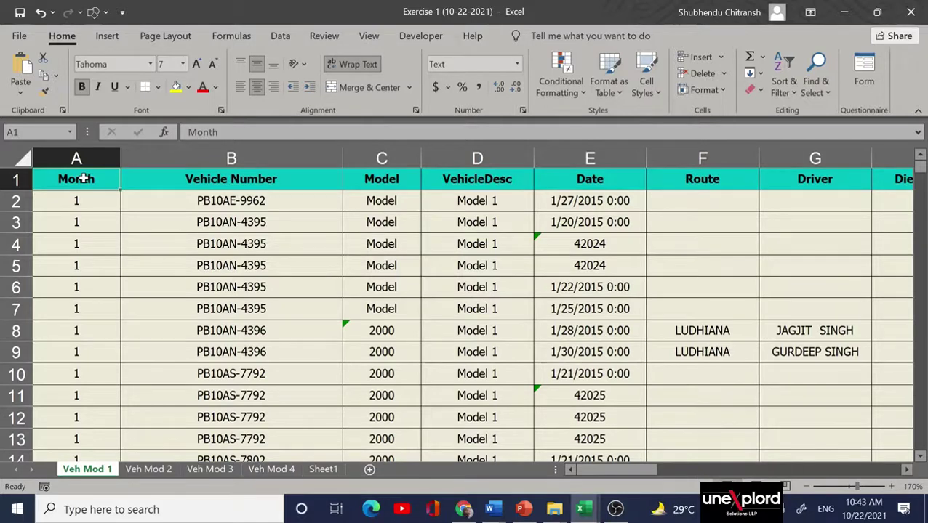
left_click(234, 322)
key("Up")
key("Up")
key("Up")
key("Up")
key("Up")
key("Up")
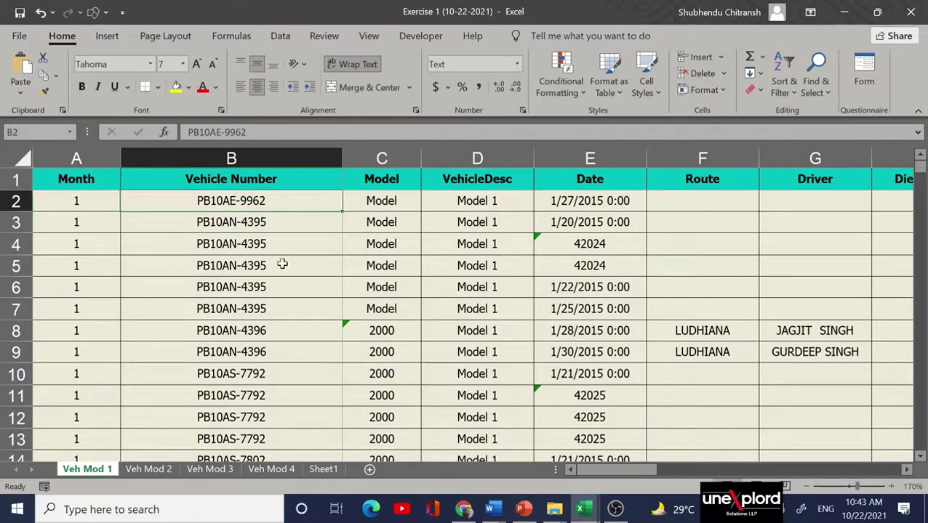
left_click(232, 266)
Check the fill formulas in the Month column cell by cell from row 5 downward and back up to the header.
left_click(95, 260)
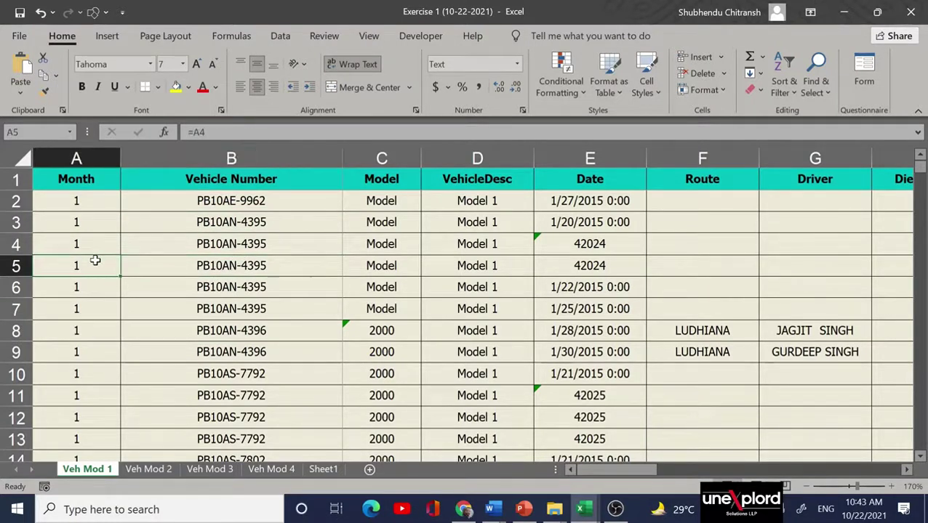
key("Down")
key("Down")
key("Down")
key("Down")
key("Down")
key("Down")
key("Down")
key("Down")
key("Down")
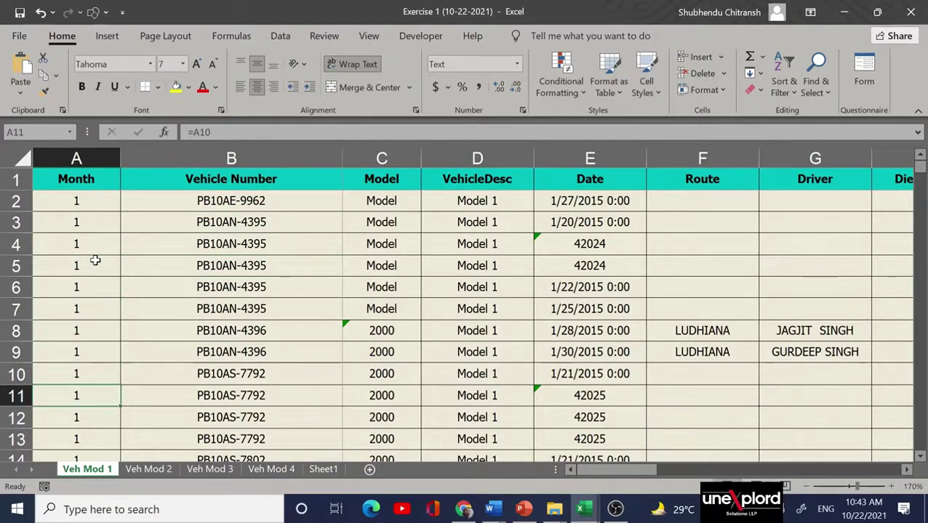
key("Up")
key("Up")
key("Up")
key("Up")
key("Up")
key("Up")
key("Up")
key("Up")
key("Up")
key("Up")
key("Up")
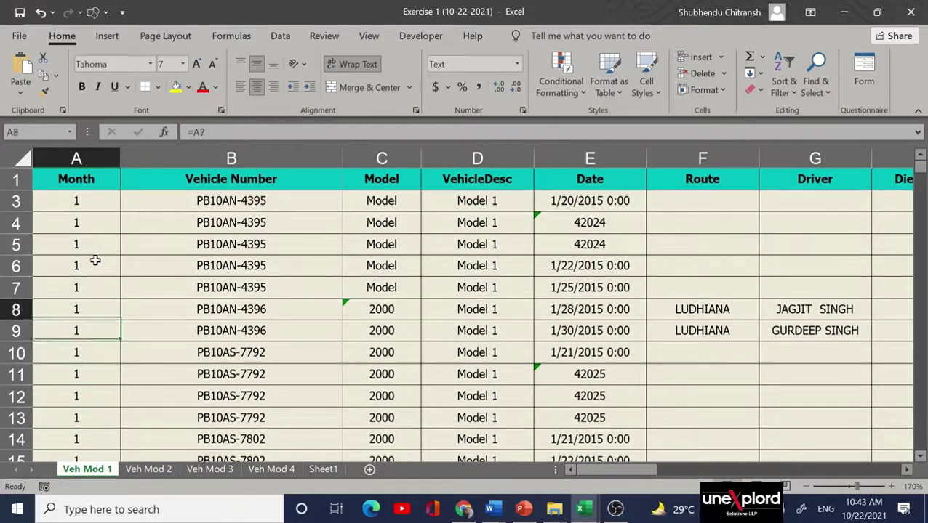
key("Up")
key("Up")
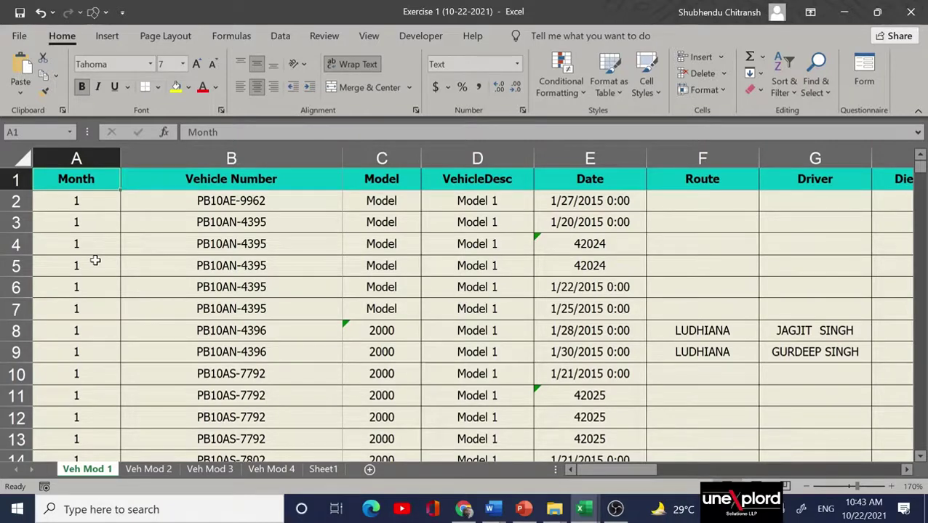
Select the whole data table from the Month header to the Grand Total row and column, A1:L3828.
key("ctrl+shift+Down")
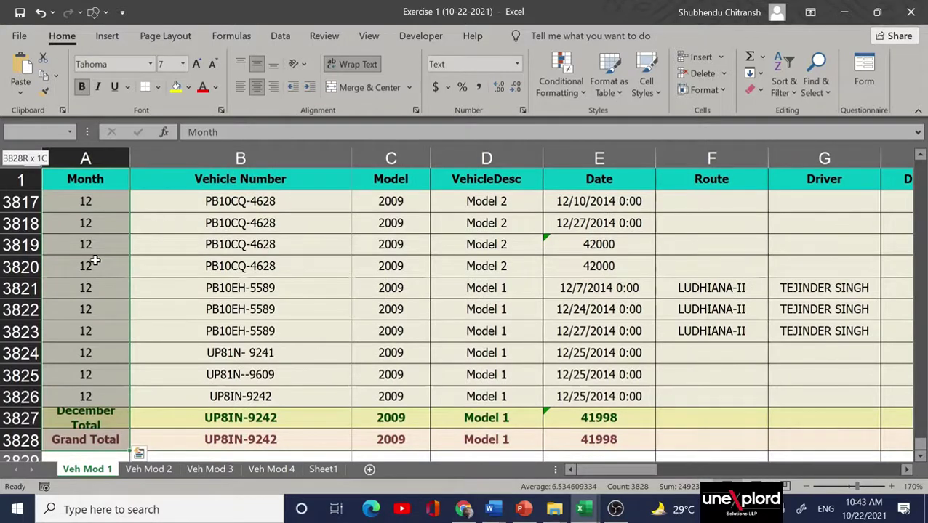
key("ctrl+shift+Right")
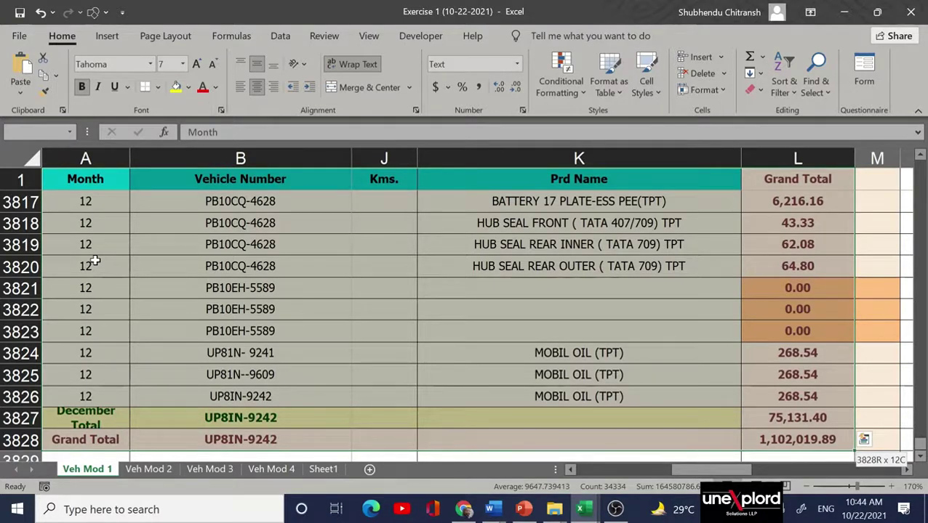
key("ctrl+shift+Left")
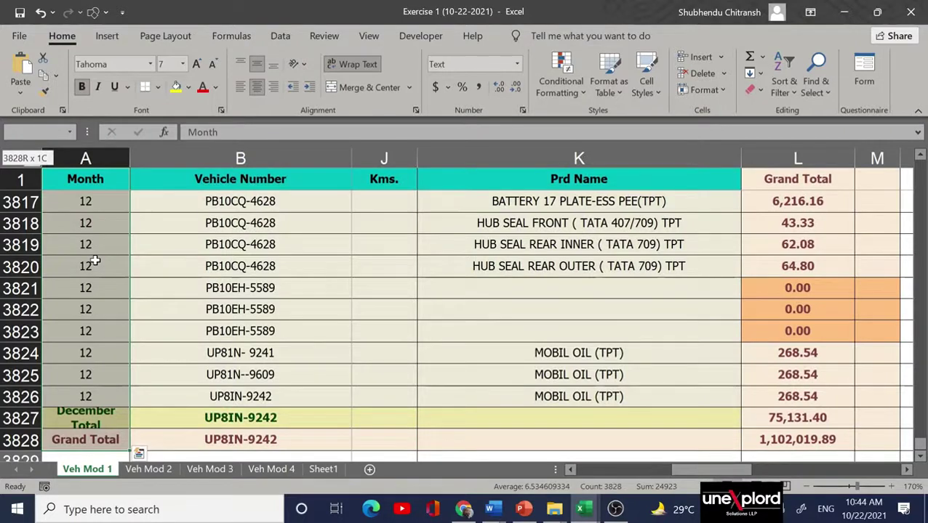
key("shift+Right")
key("shift+Right")
key("shift+Right")
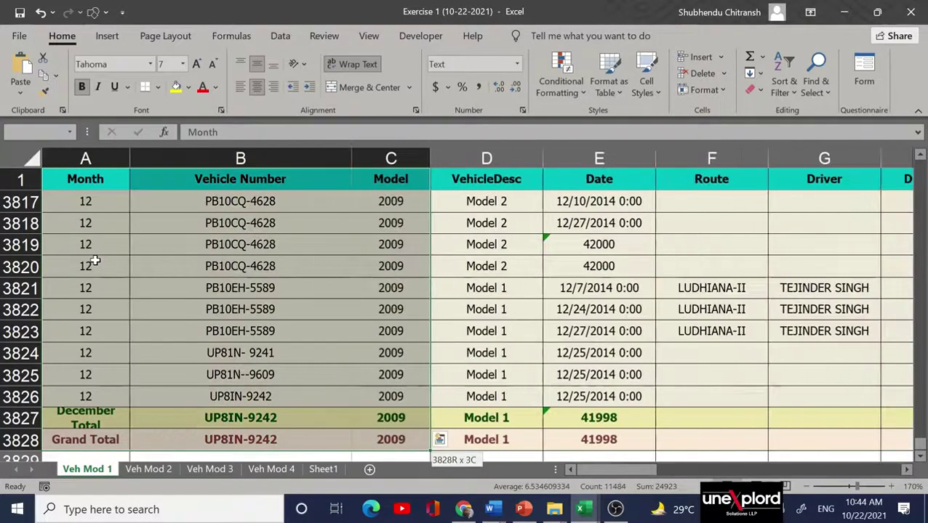
key("shift+Right")
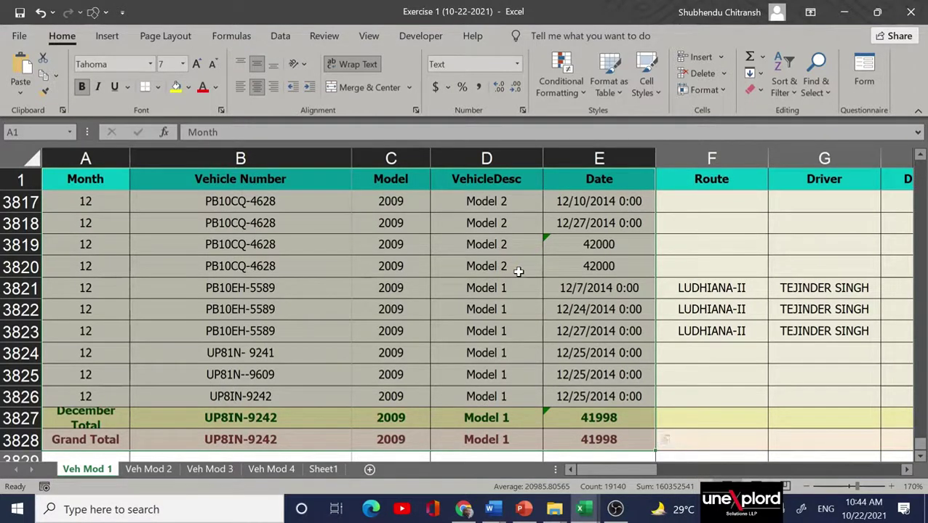
key("ctrl+shift+Right")
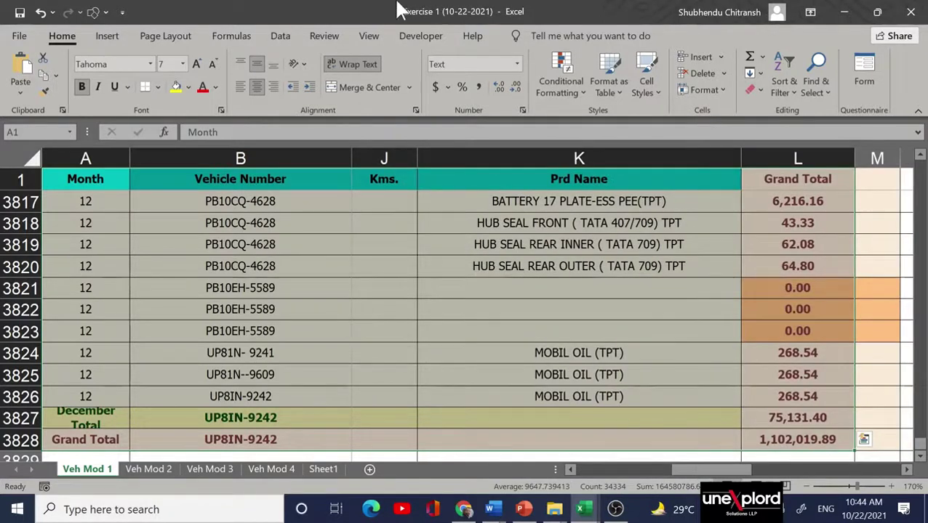
Convert the formulas in the selected table A1:L3828 to static values by copying it and pasting values in place.
key("ctrl+c")
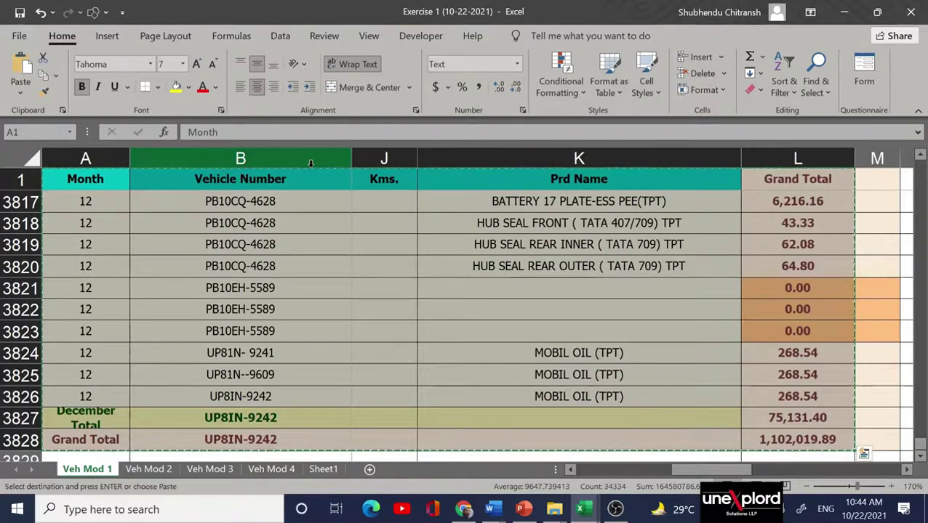
left_click(22, 93)
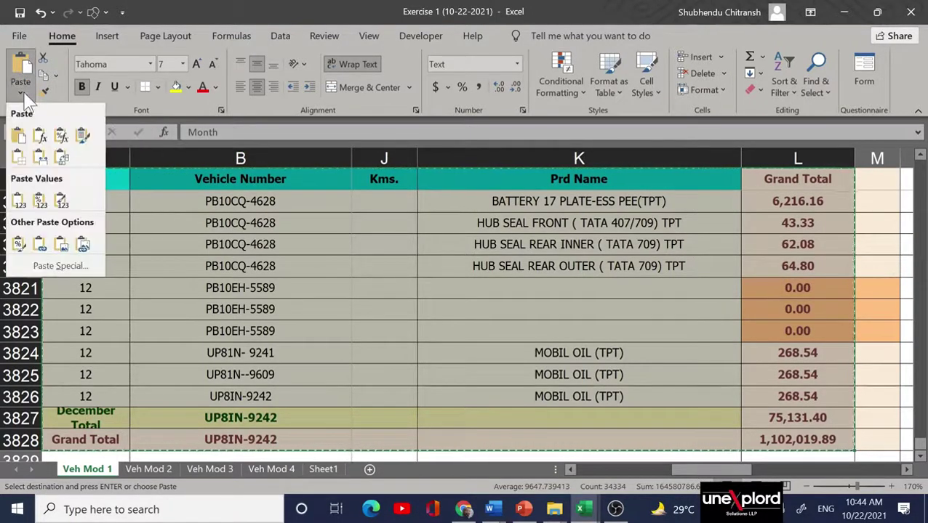
left_click(22, 205)
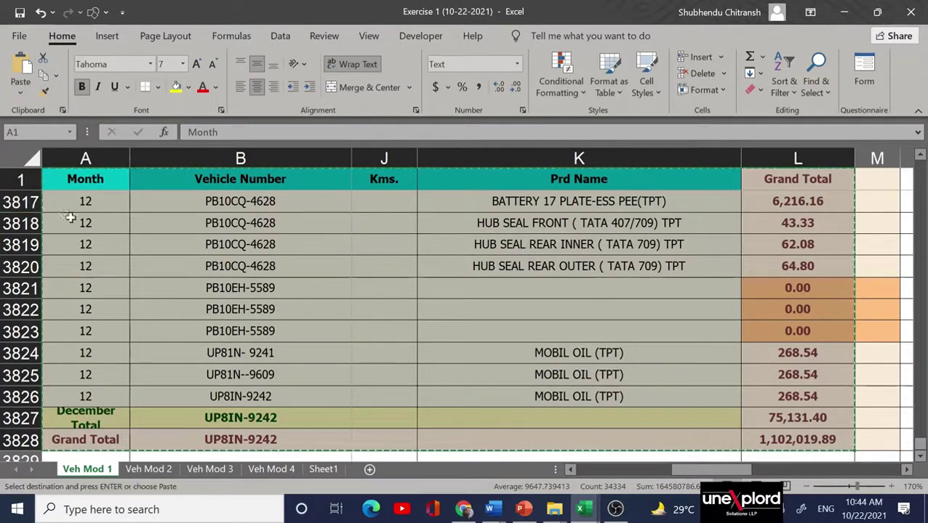
Check whether the Month and Vehicle Number cells near the table's end and in the first data row hold values or formulas.
left_click(125, 267)
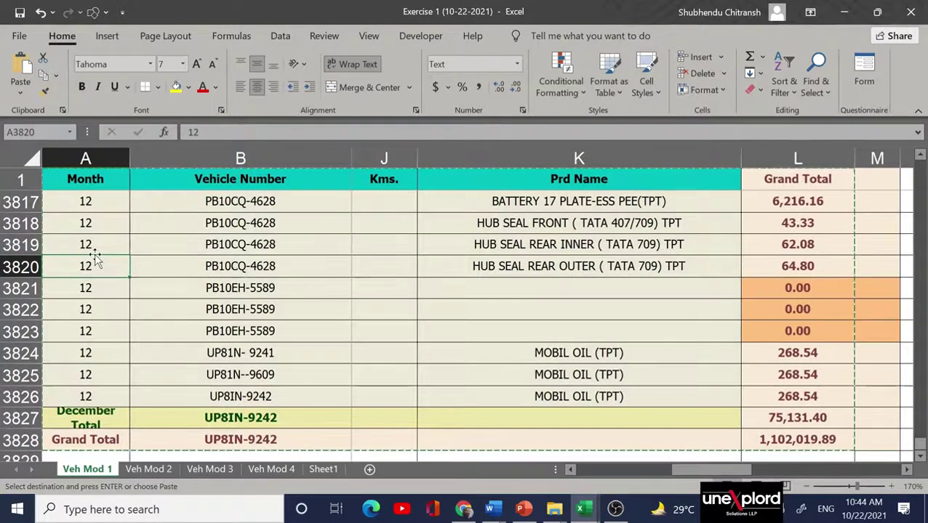
key("Right")
left_click(206, 223)
key("Down")
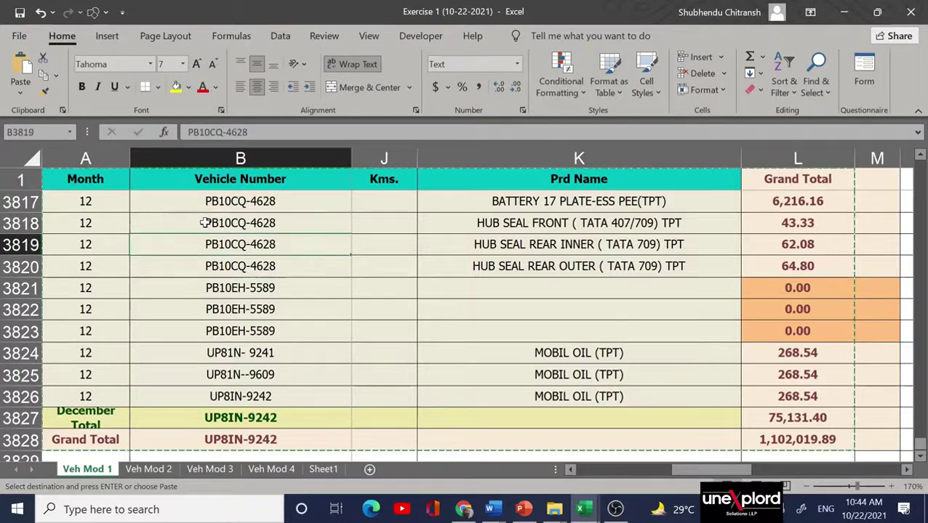
key("Up")
key("Up")
key("Up")
key("Up")
key("ctrl+Up")
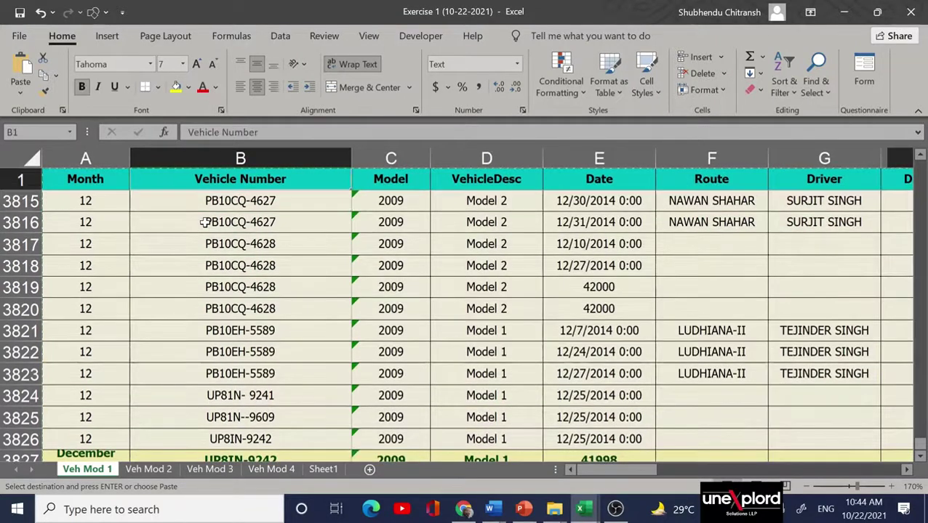
key("Down")
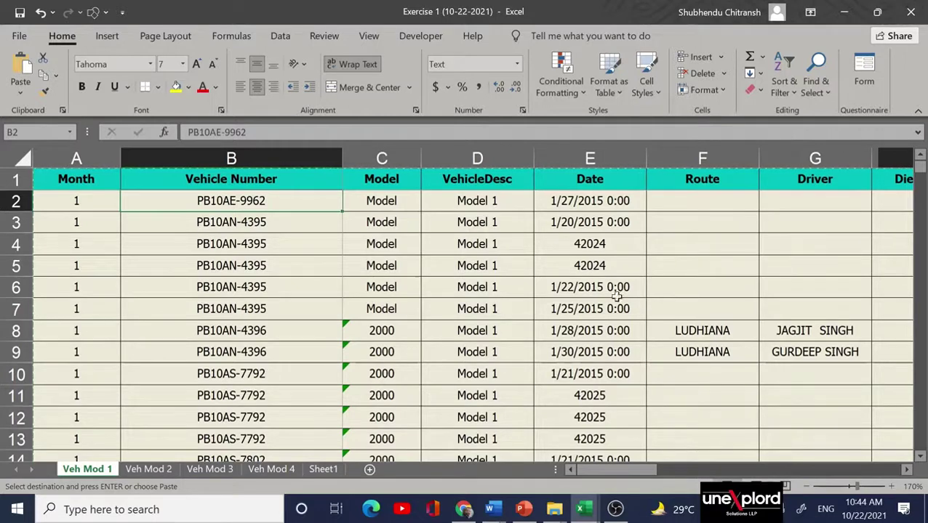
Format the whole Date column as Short Date.
left_click(593, 154)
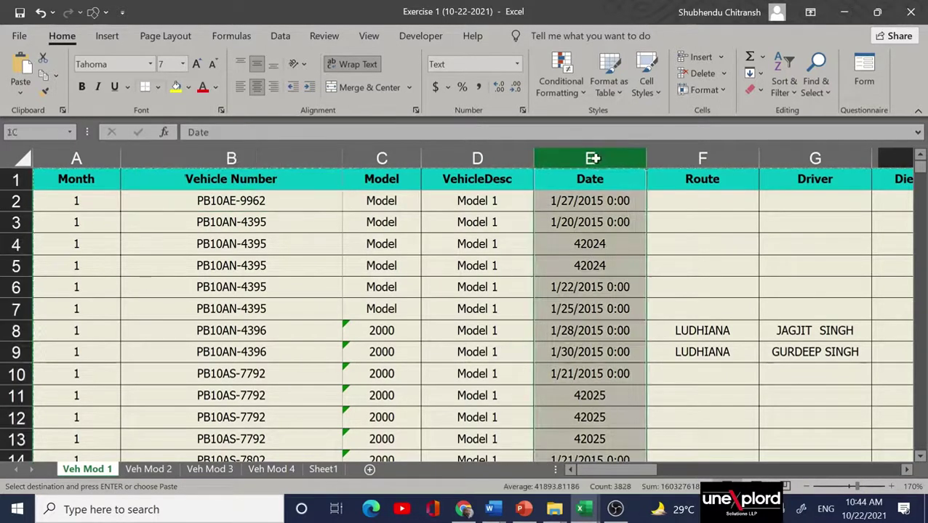
left_click(517, 64)
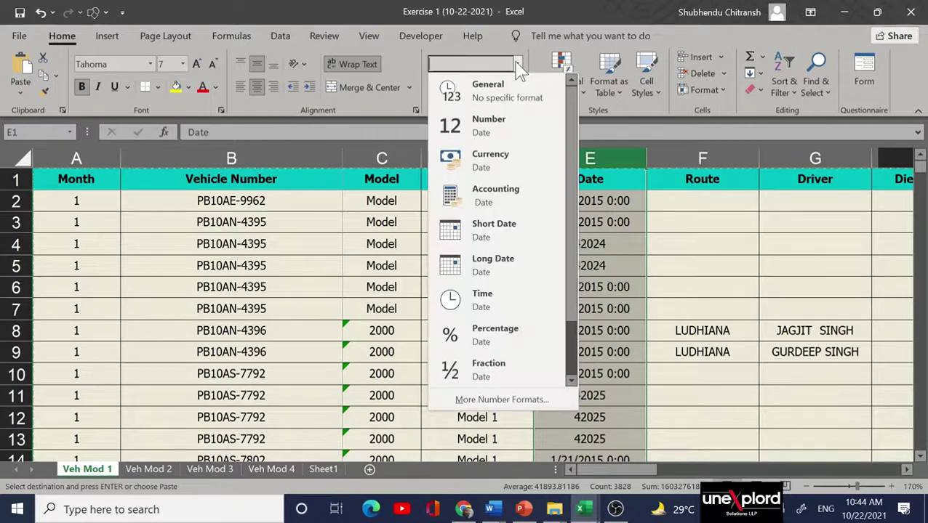
left_click(485, 230)
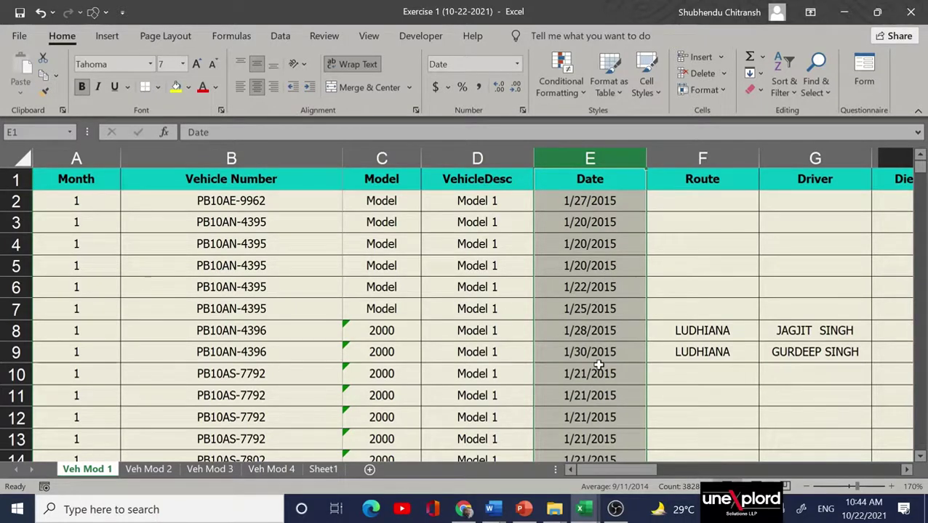
Select the whole table from the Month header to the last Grand Total cell and turn on filtering for it.
scroll(678, 340, "right", 6)
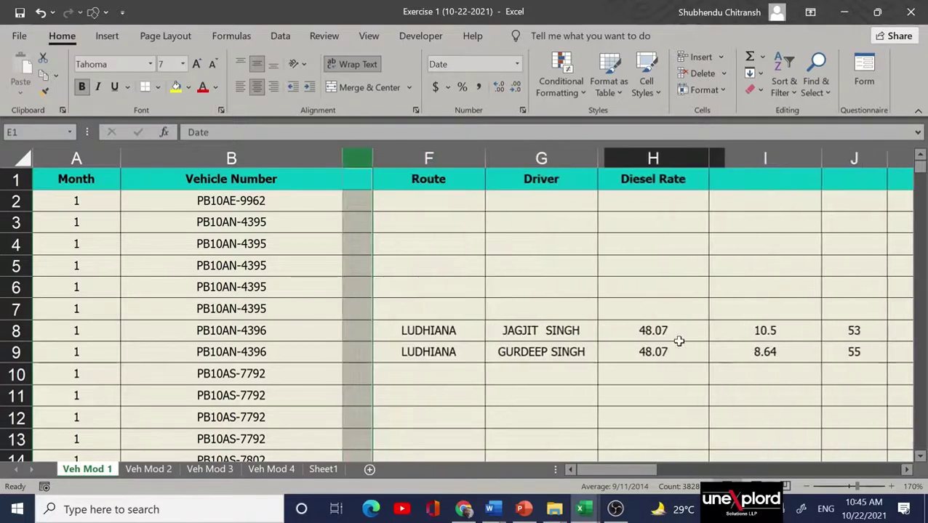
scroll(678, 340, "right", 3)
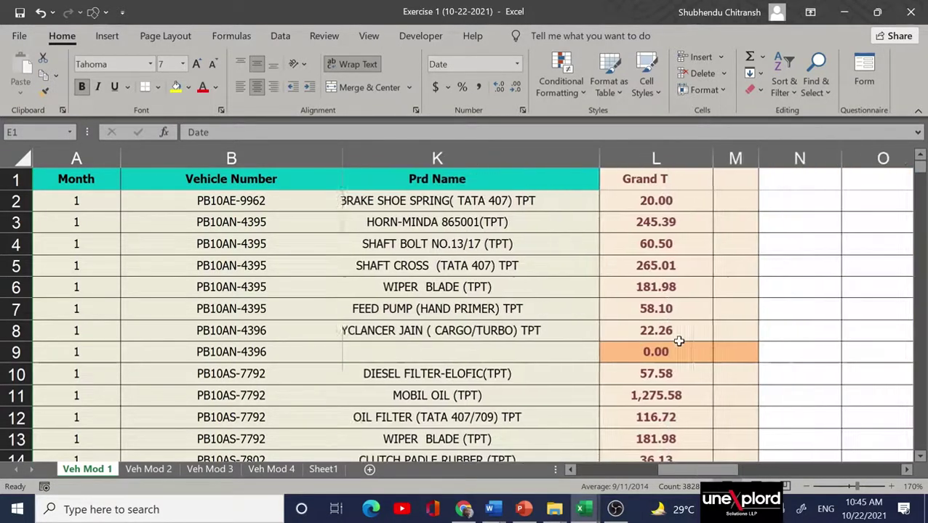
scroll(679, 340, "left", 2)
scroll(679, 340, "left", 5)
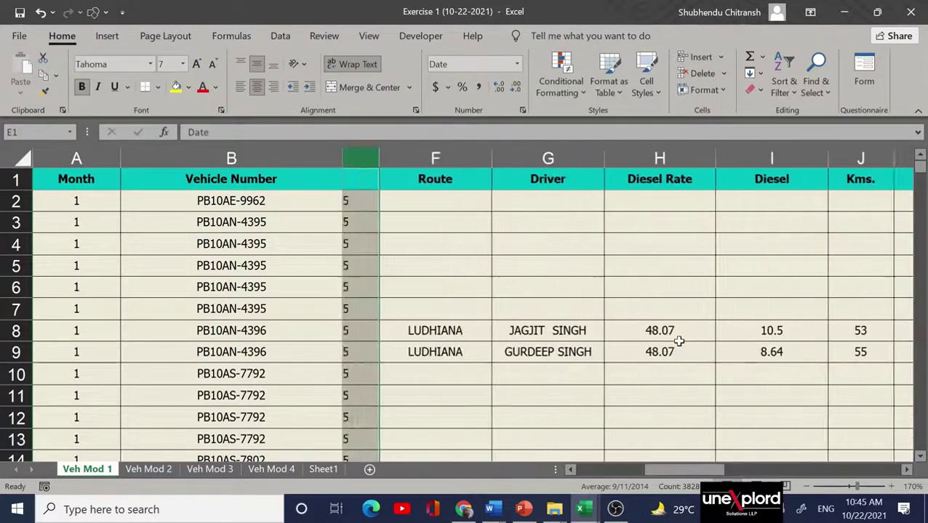
scroll(679, 340, "left", 2)
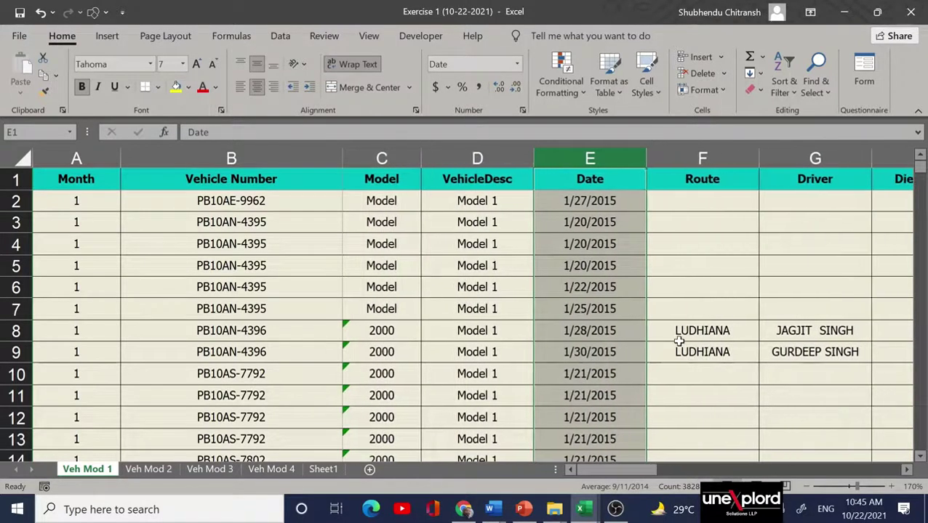
left_click(80, 182)
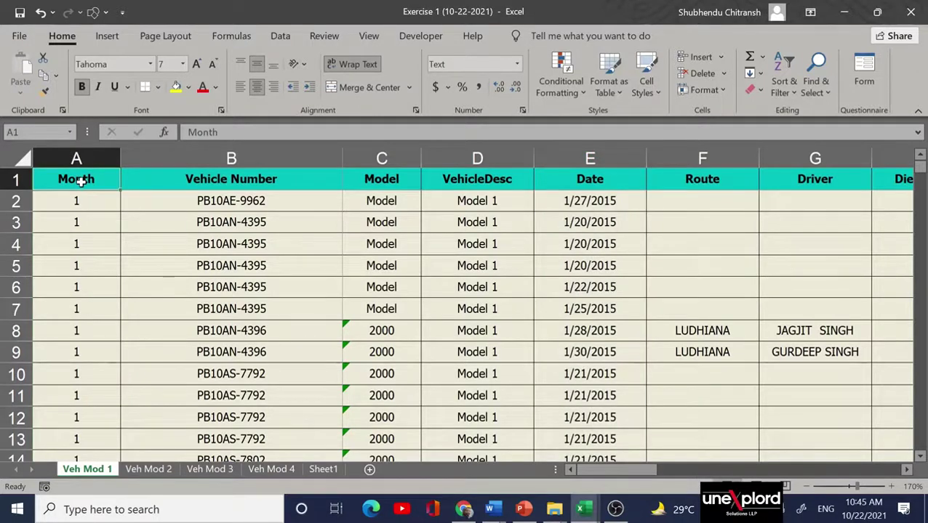
key("ctrl+shift+End")
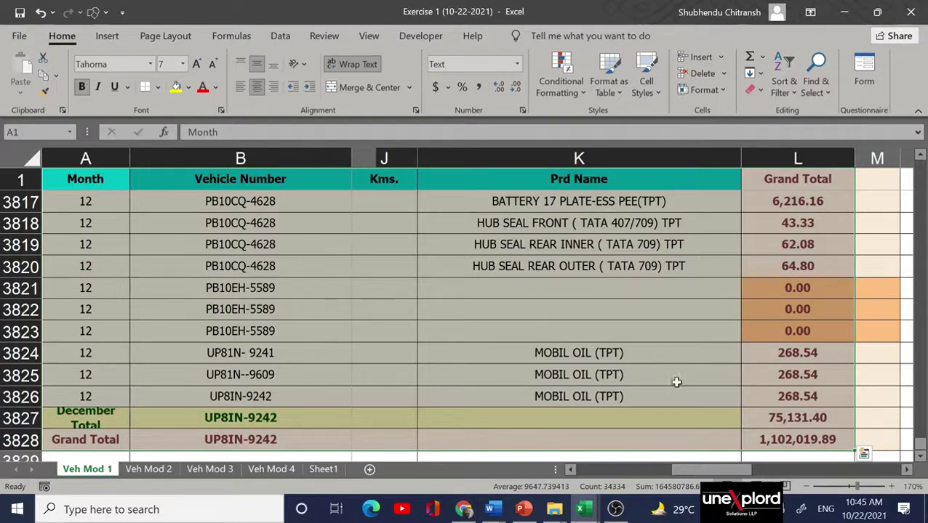
left_click(790, 99)
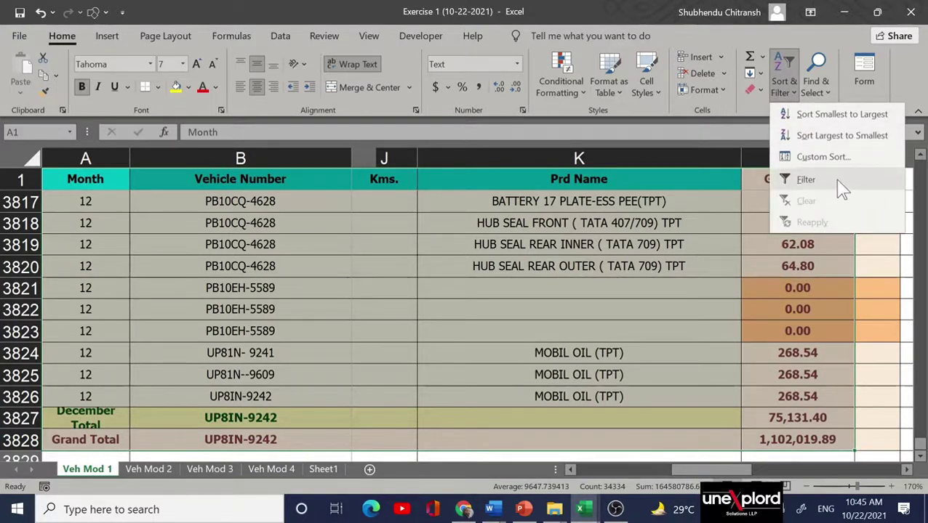
left_click(842, 188)
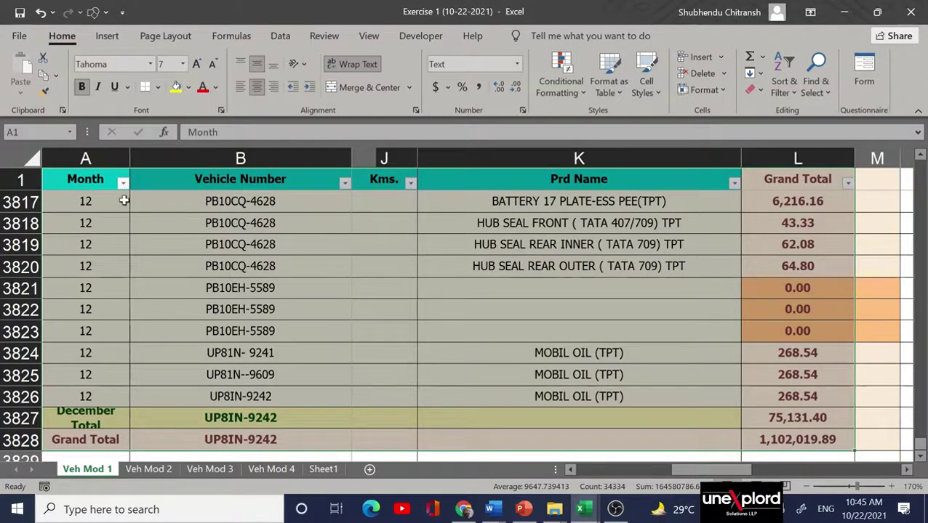
Open the filter list of the Month column, review its entries and deselect all of them.
left_click(90, 186)
key("Down")
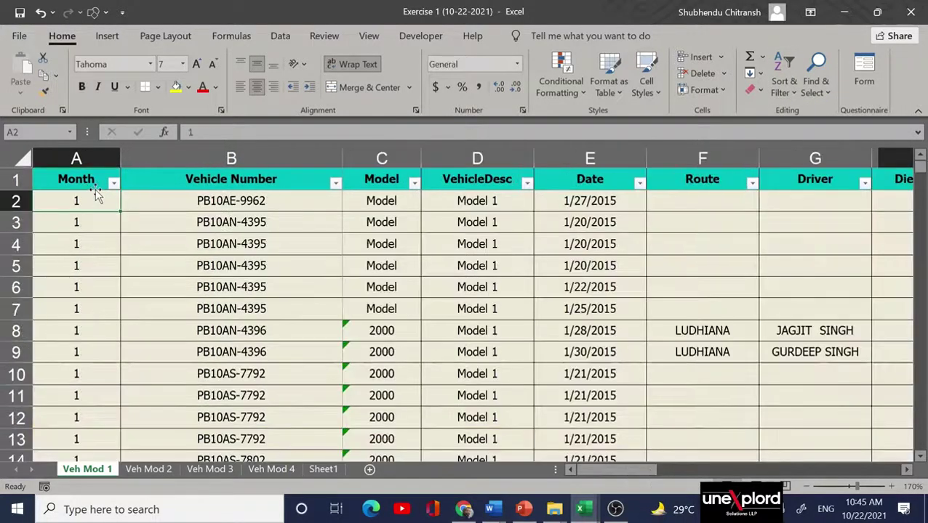
key("Up")
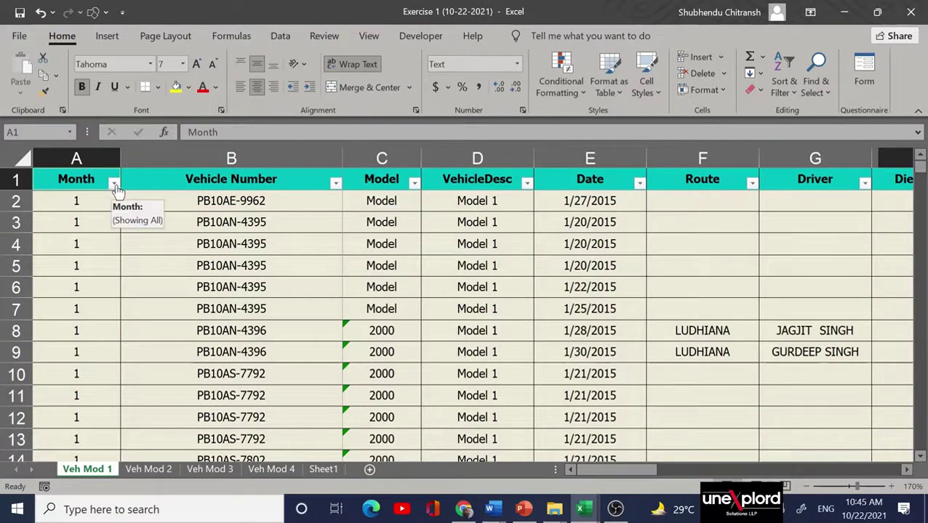
left_click(114, 184)
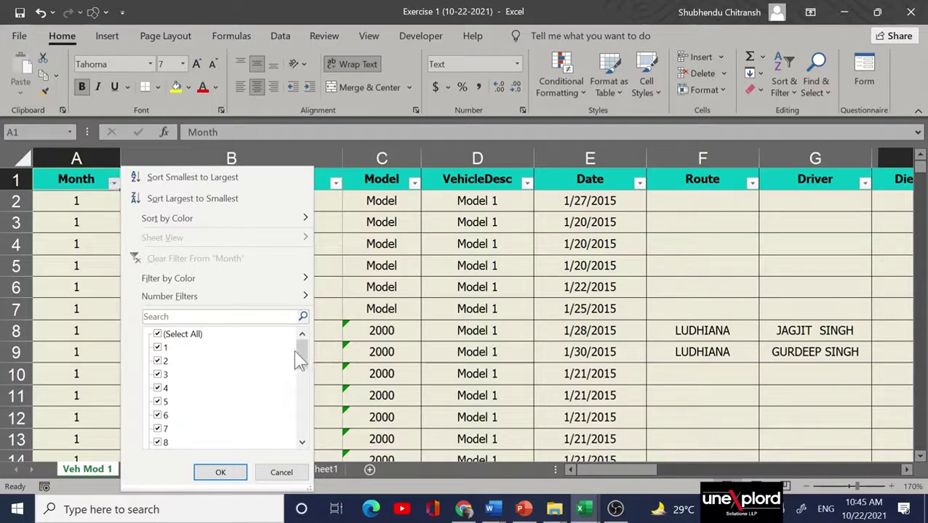
left_click_drag(305, 356, 304, 389)
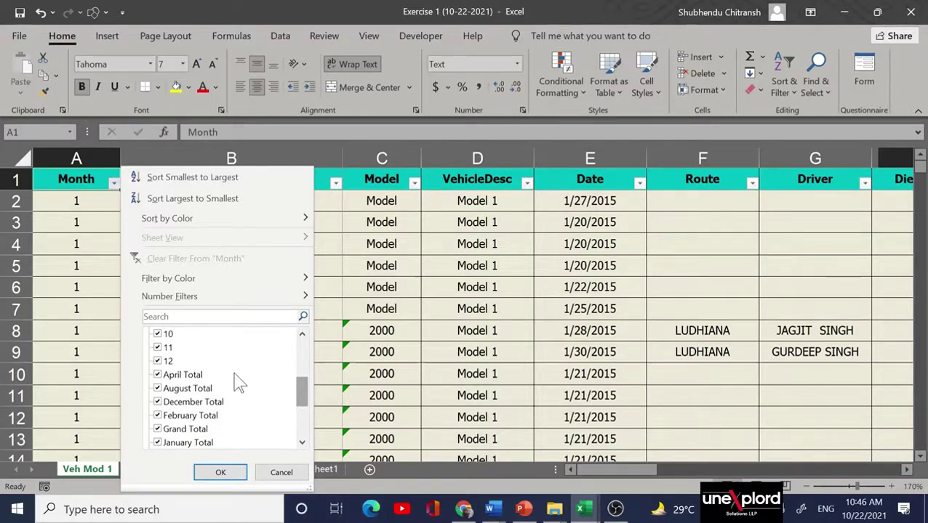
scroll(222, 376, "up", 4)
left_click(178, 338)
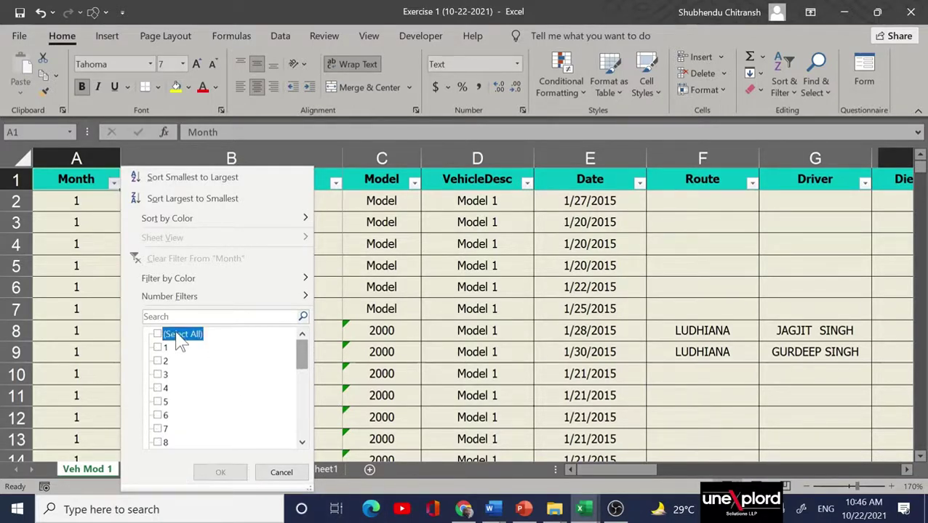
Filter the Month column to show only the twelve monthly total rows, April Total through September Total, and the Grand Total row.
key("Down")
key("Down")
key("Down")
key("Down")
key("Down")
key("Down")
key("Down")
key("Down")
key("Down")
key("Down")
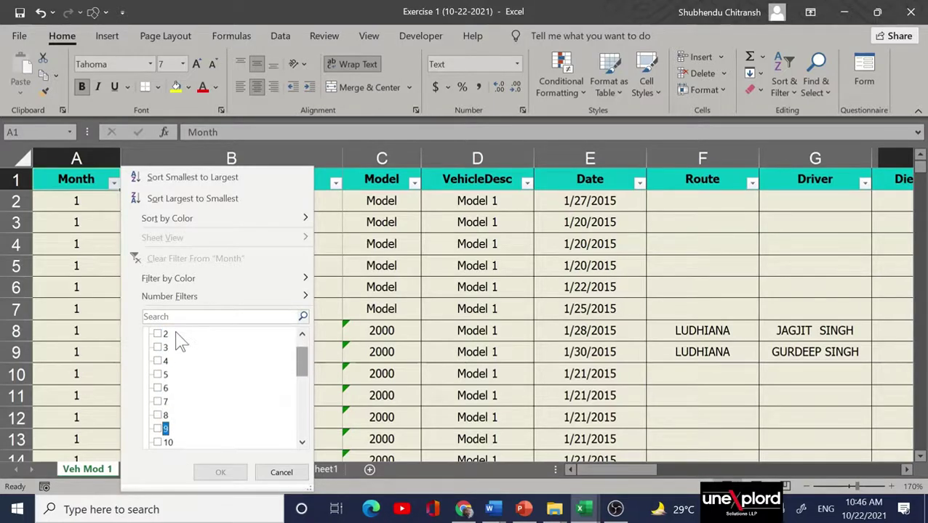
key("Down")
key("Down")
key("Down")
key("space")
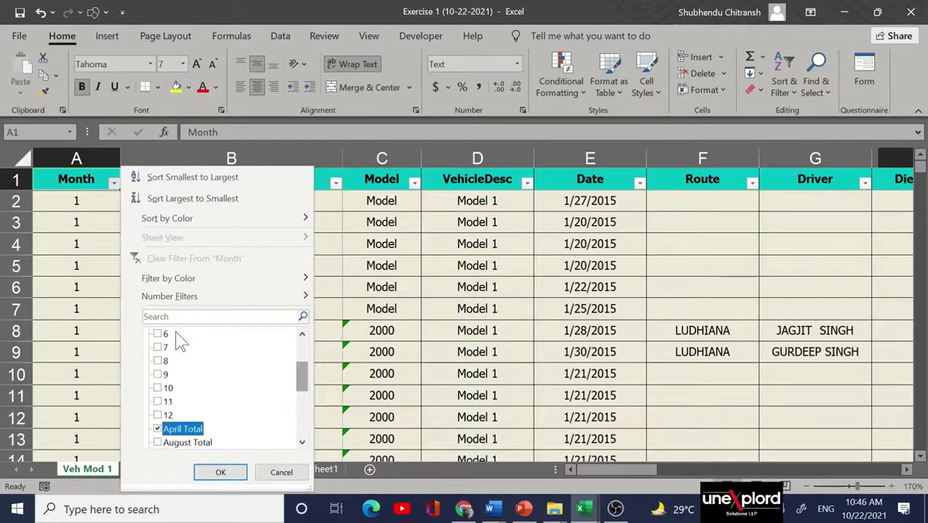
key("Down")
key("space")
key("Down")
key("space")
key("Down")
key("space")
key("Down")
key("space")
key("Down")
key("space")
key("Down")
key("space")
key("Down")
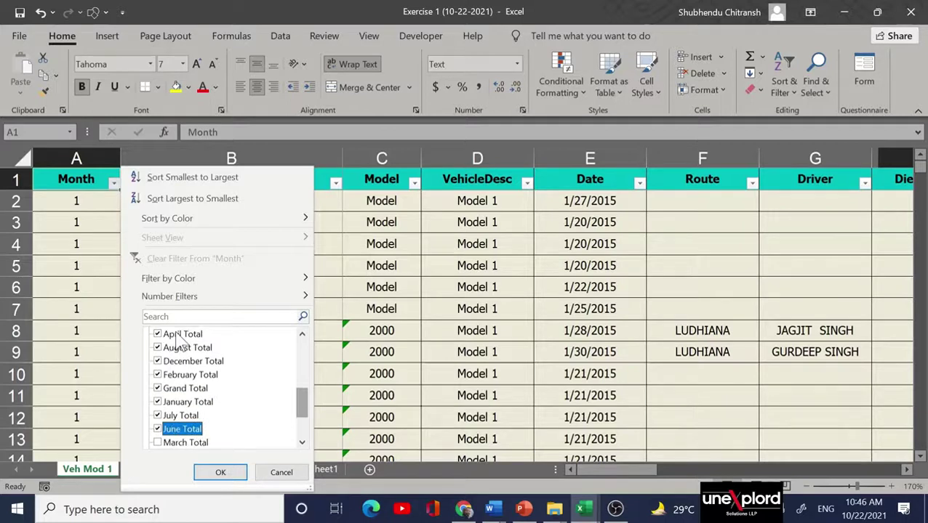
key("space")
key("Down")
key("space")
key("Down")
key("space")
key("Down")
key("space")
key("Down")
key("space")
key("Down")
key("space")
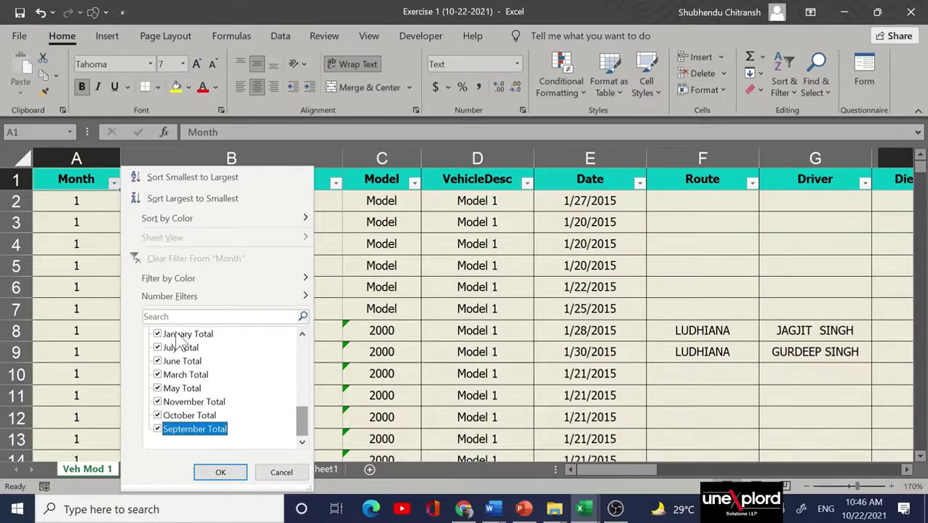
left_click(227, 474)
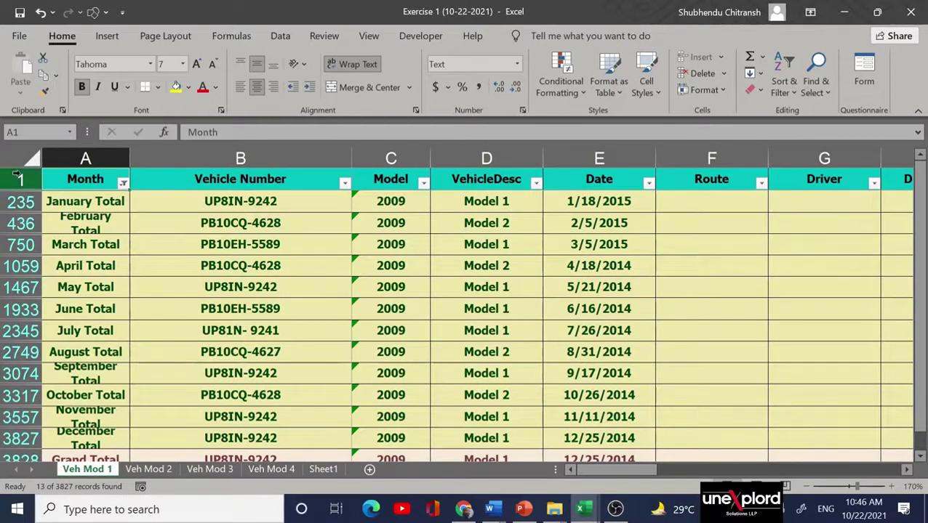
Delete all the filtered total rows, from January Total in row 235 down to Grand Total in row 3828.
left_click(15, 201)
key("ctrl+shift+Down")
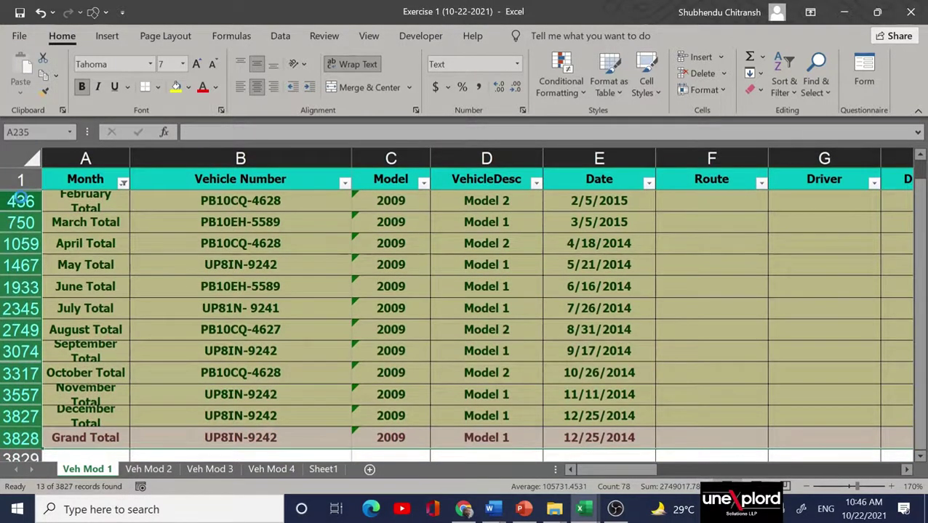
key("ctrl+minus")
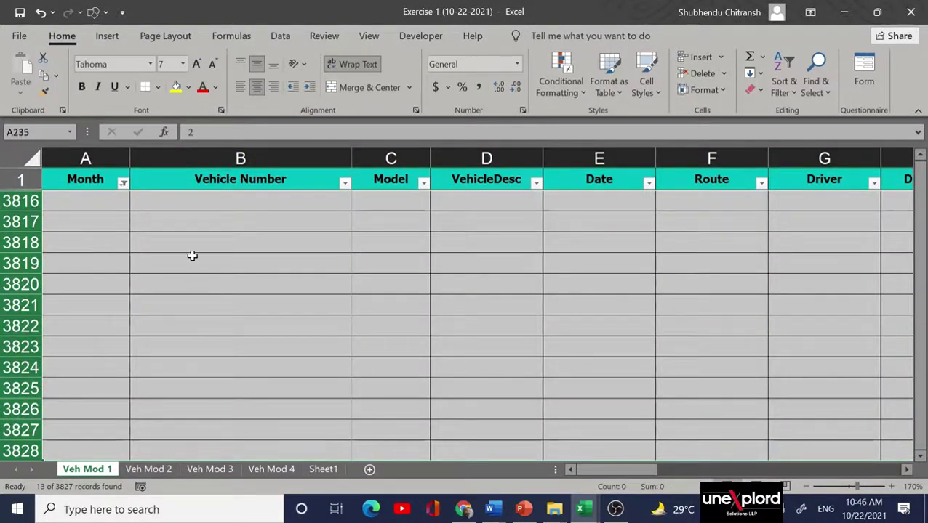
Reselect all entries in the Month filter and apply it to show every remaining row.
left_click(123, 183)
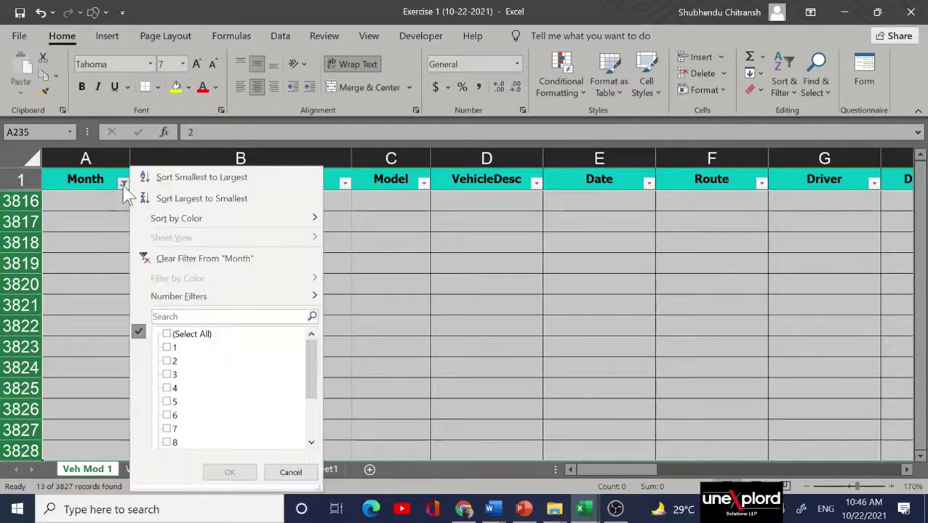
left_click(168, 335)
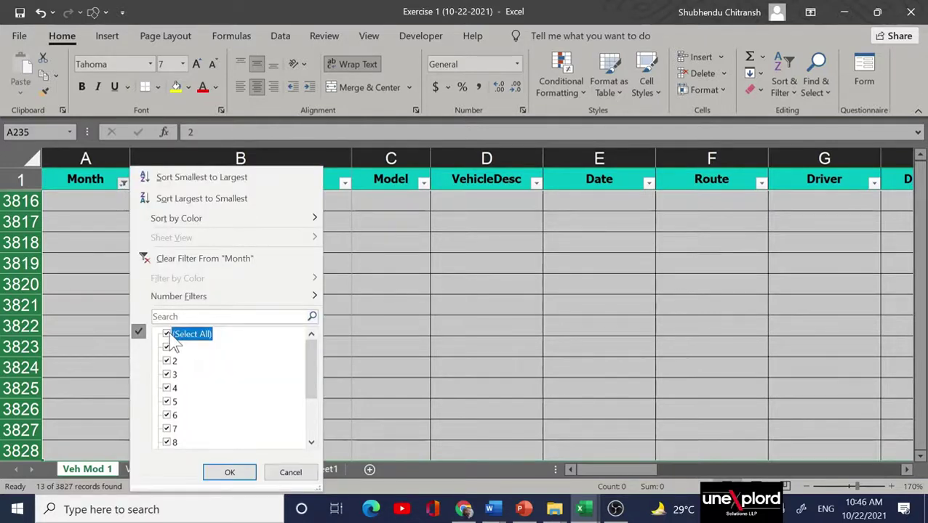
left_click(229, 473)
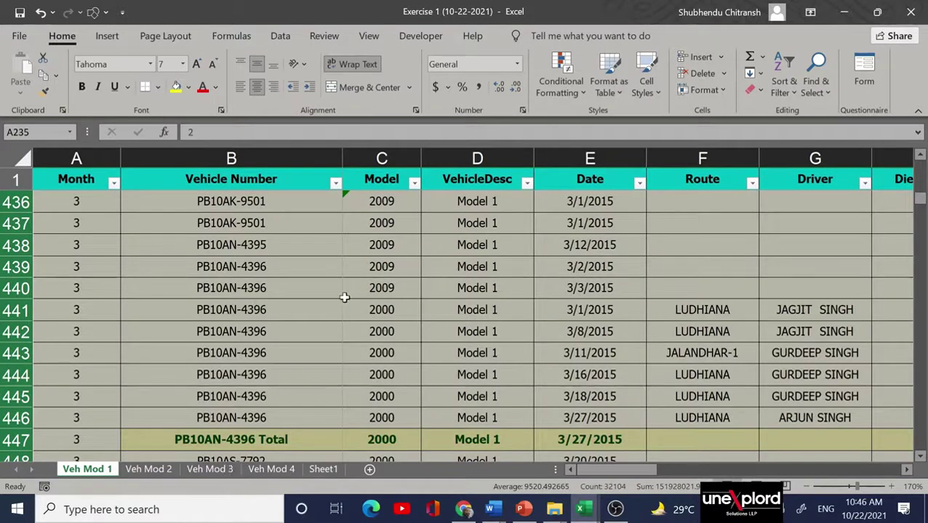
Filter the Vehicle Number column to show only the vehicle entries ending in Total.
left_click(336, 184)
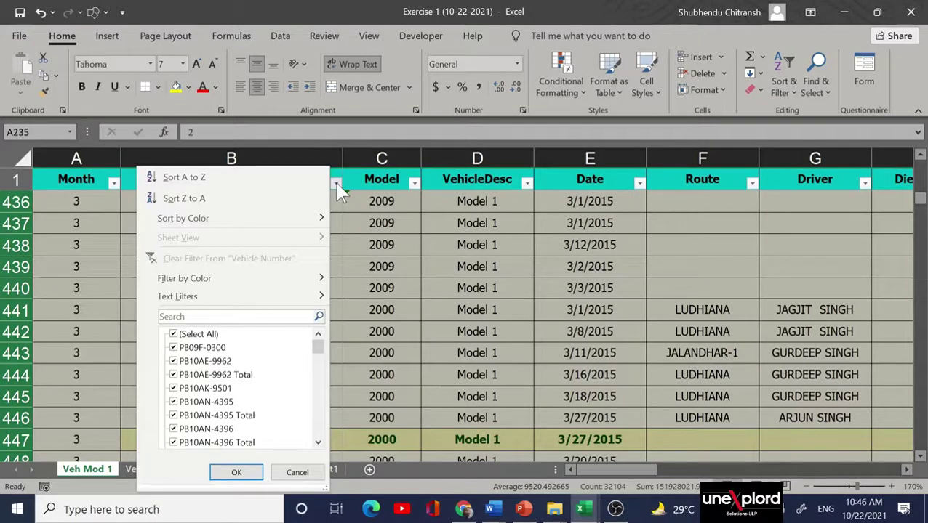
left_click(191, 336)
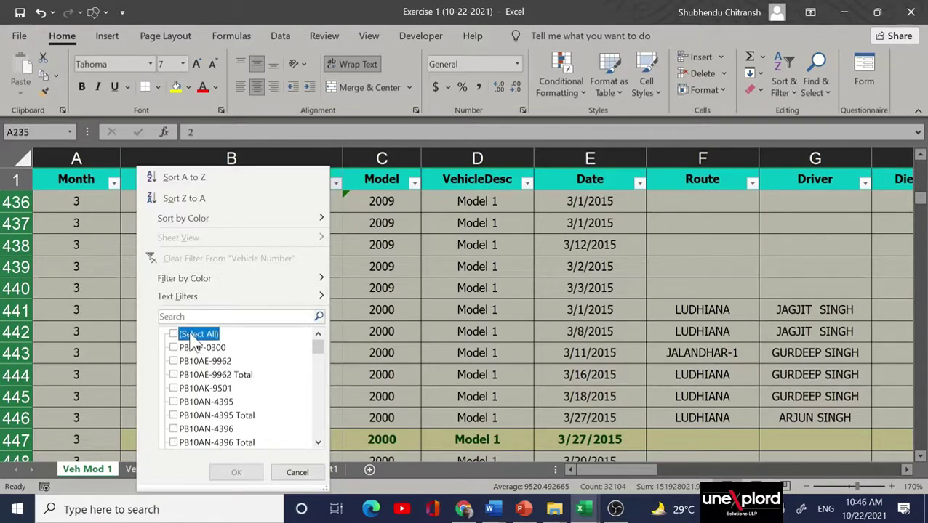
left_click(228, 379)
key("Down")
key("Down")
key("Down")
key("space")
key("Down")
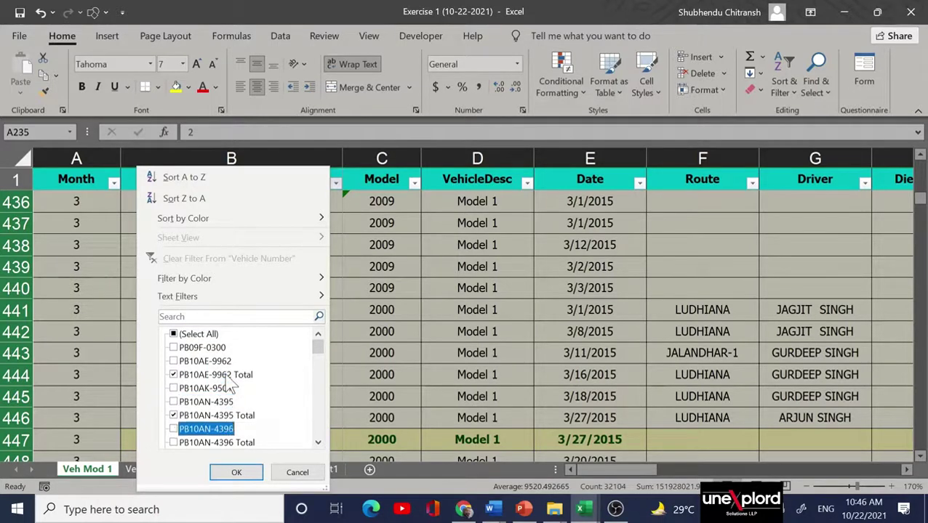
key("Down")
key("space")
key("Down")
key("Down")
key("Down")
key("Up")
key("space")
key("Down")
key("Down")
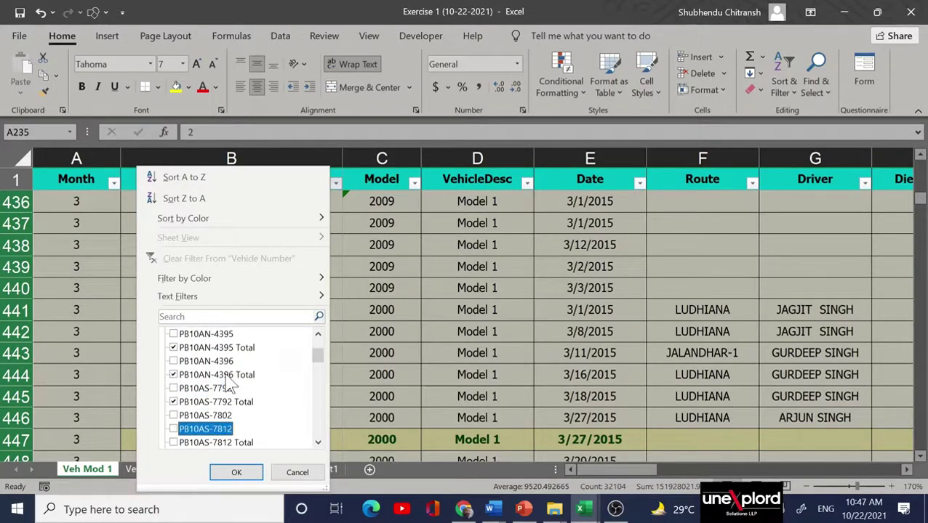
key("Down")
key("space")
key("Down")
key("Down")
key("space")
key("Down")
key("Down")
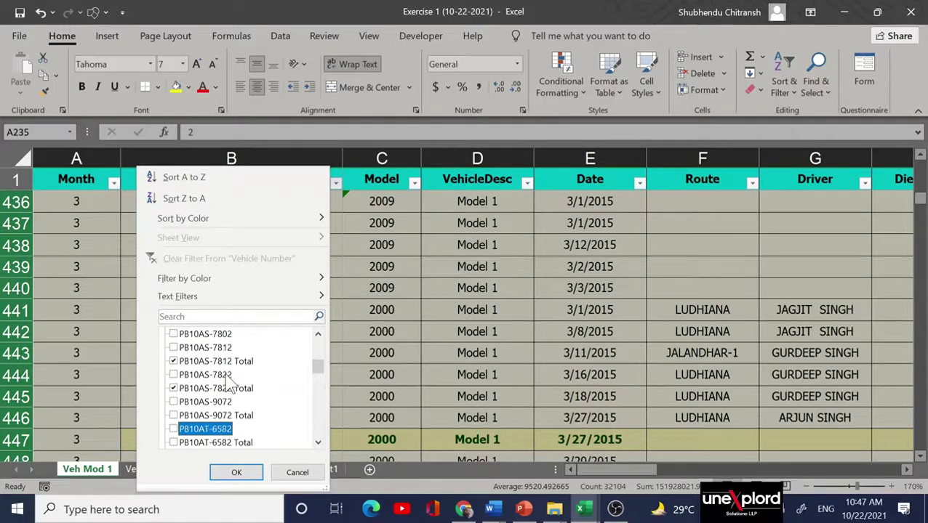
key("space")
key("Down")
key("Down")
key("space")
key("Down")
key("Down")
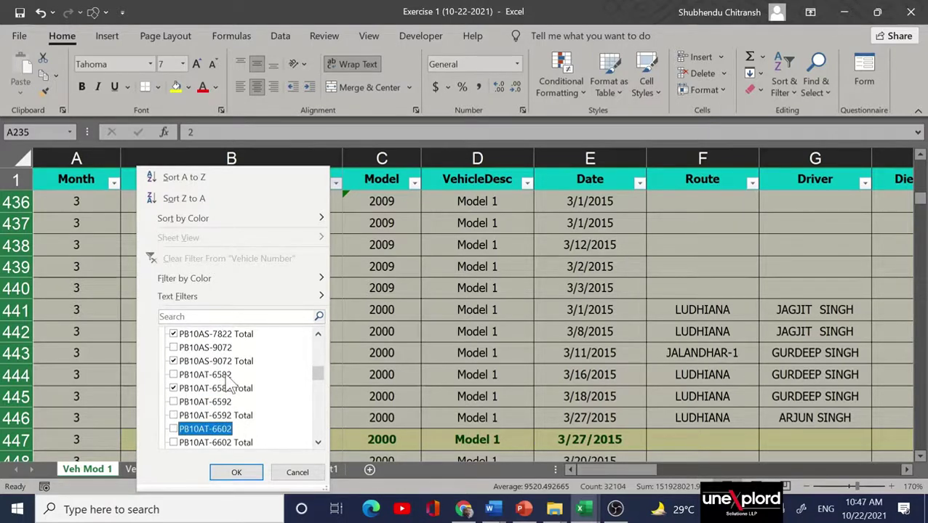
key("space")
key("Down")
key("Down")
key("space")
key("Down")
key("Down")
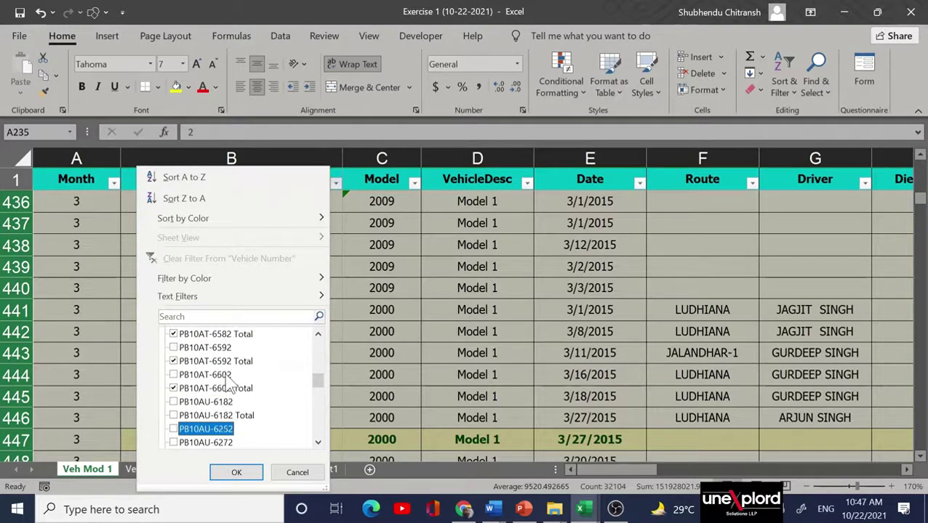
key("space")
key("Down")
key("Down")
key("Down")
key("Down")
key("space")
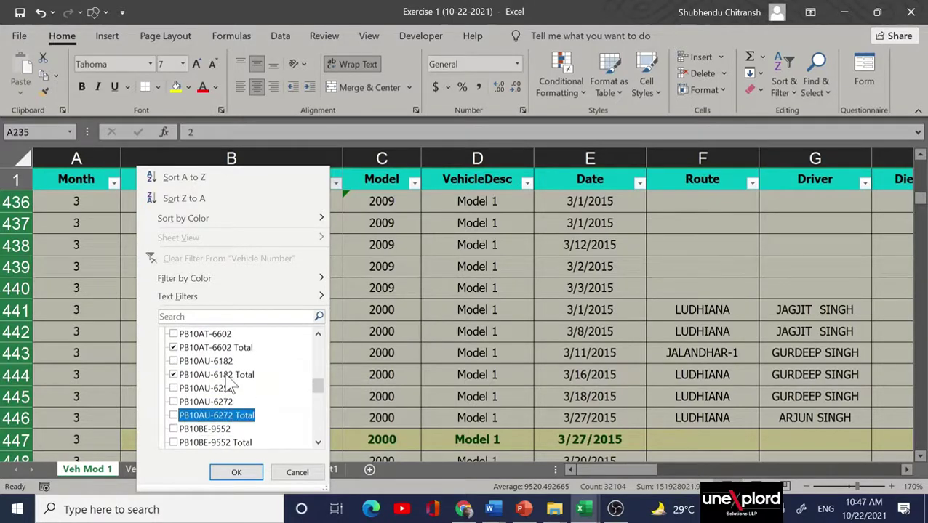
key("Down")
key("Down")
key("Down")
key("Up")
key("space")
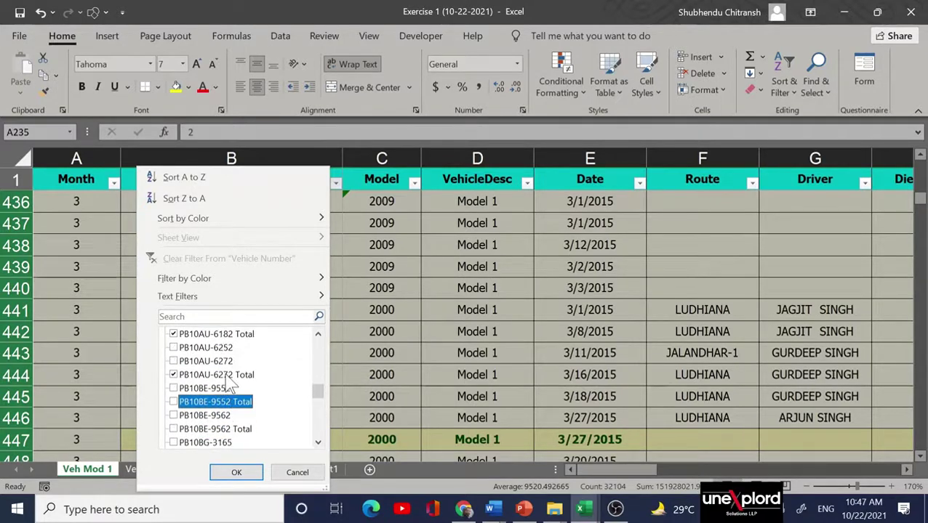
key("Down")
key("Down")
key("space")
key("Down")
key("Down")
key("Down")
key("space")
key("Down")
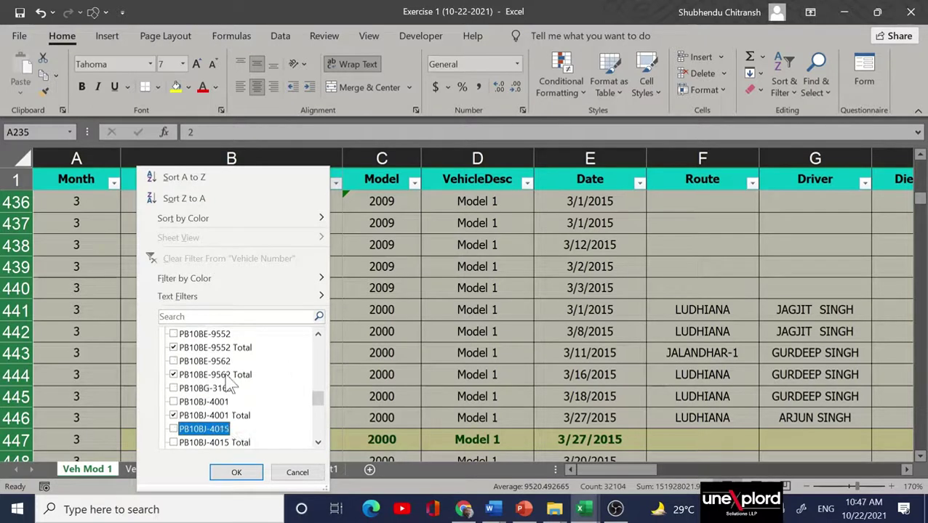
key("Down")
key("space")
key("Down")
key("Down")
key("space")
key("Down")
key("Down")
key("Down")
key("Down")
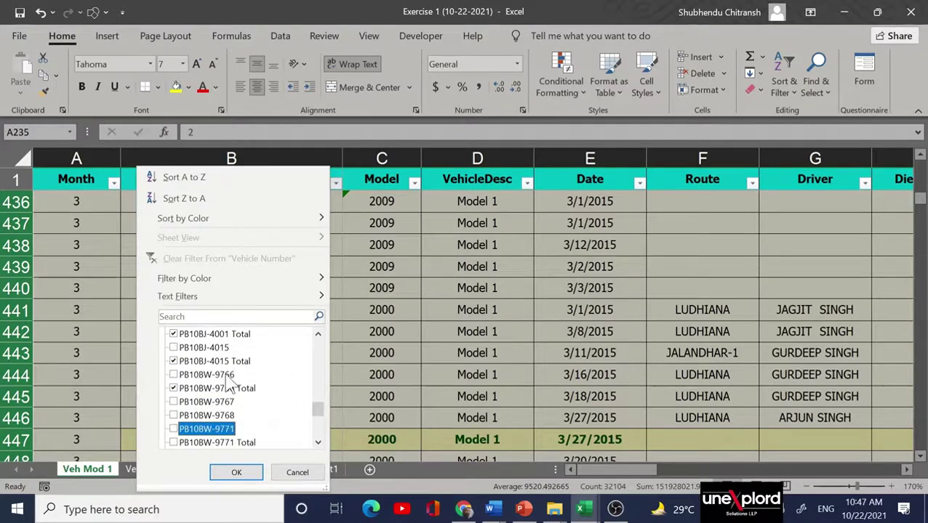
key("space")
key("Down")
key("Down")
key("Down")
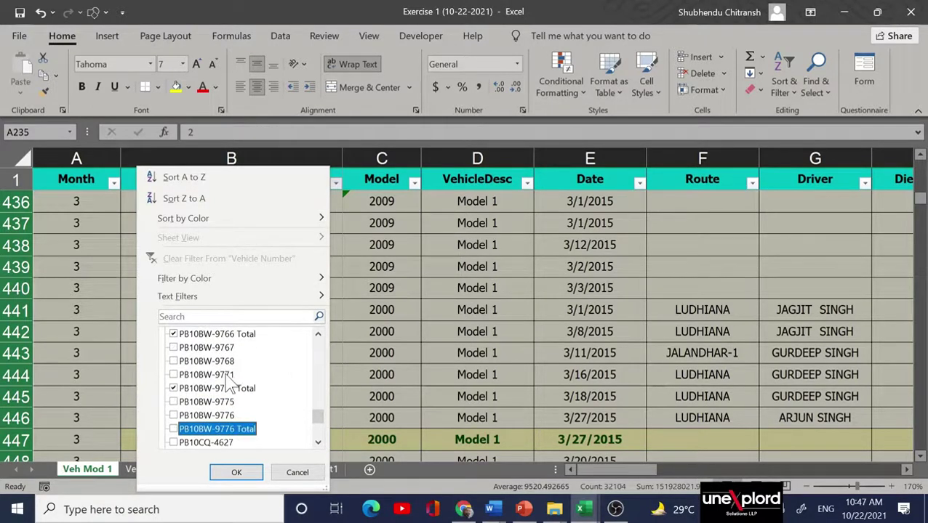
key("space")
key("Down")
key("Down")
key("Down")
key("Up")
key("space")
key("Down")
key("Down")
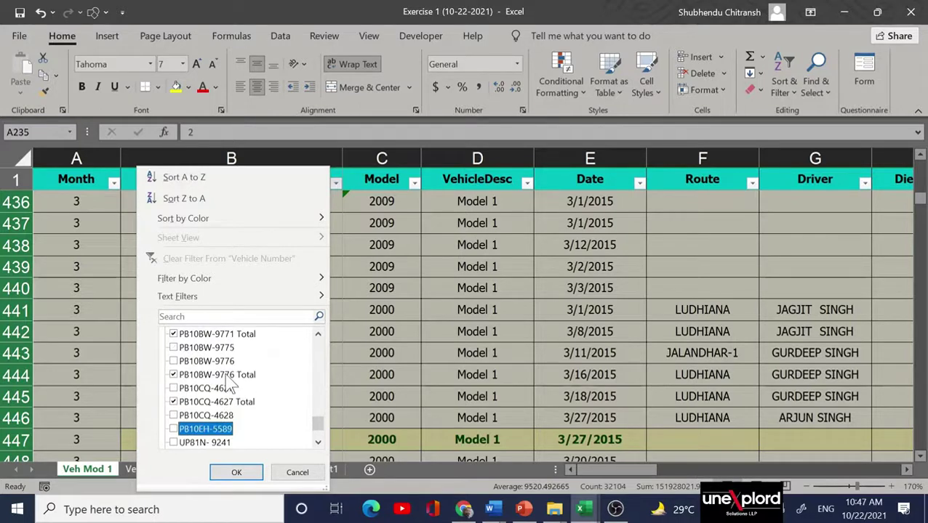
key("Down")
key("Down")
key("Down")
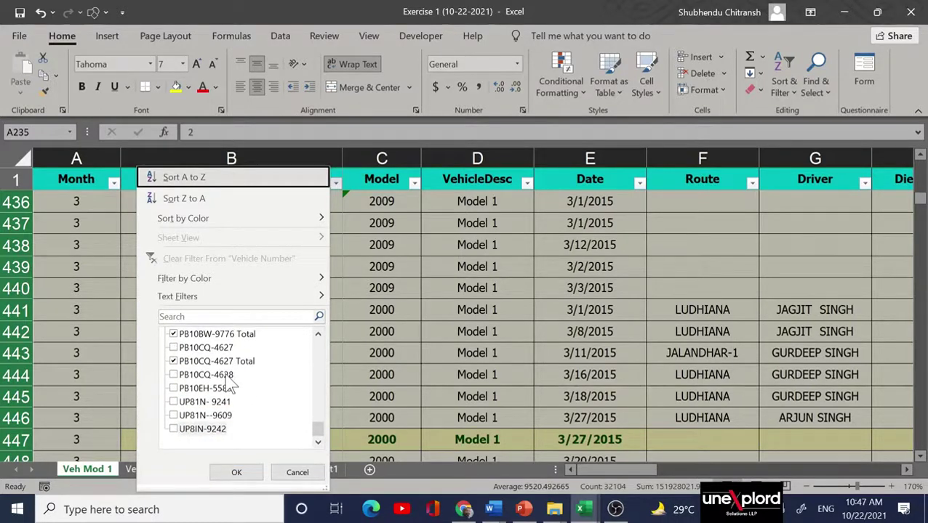
left_click(240, 474)
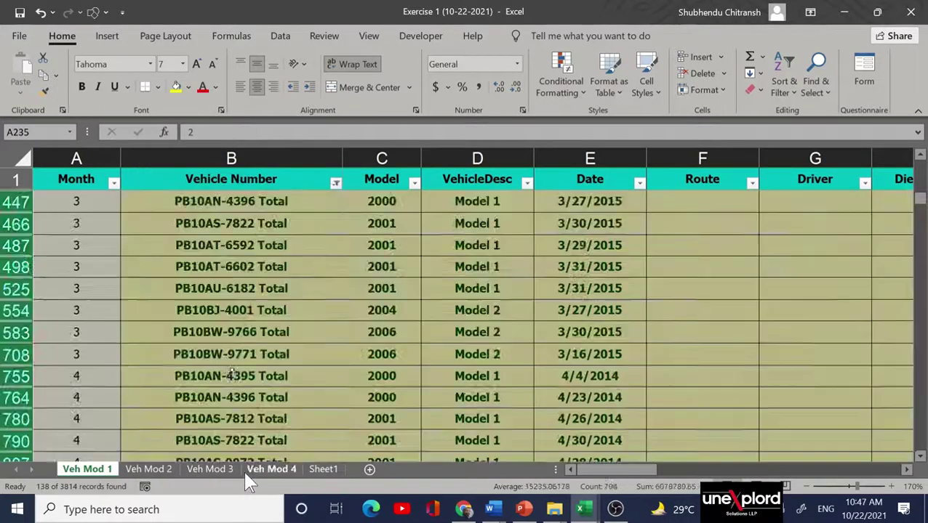
Delete all the filtered vehicle total rows, from row 39 down to row 3757.
scroll(16, 202, "up", 3)
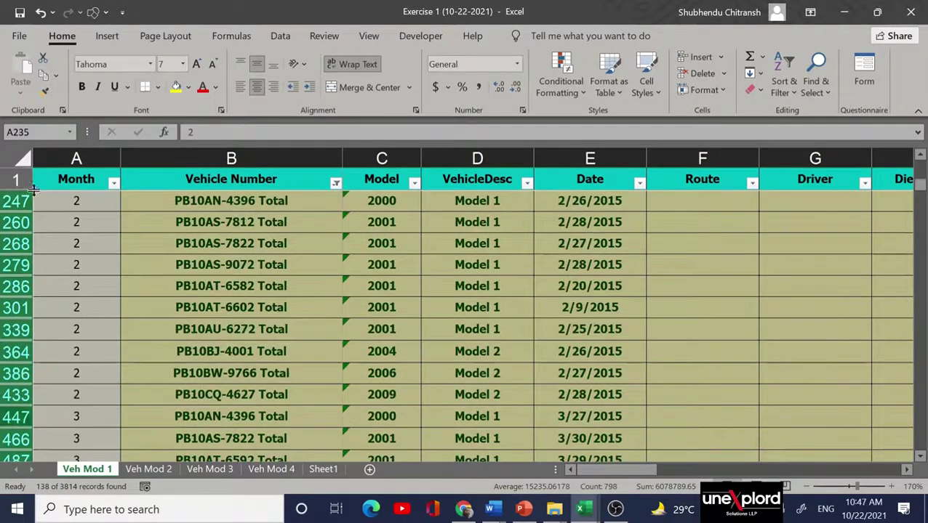
left_click(67, 181)
key("Down")
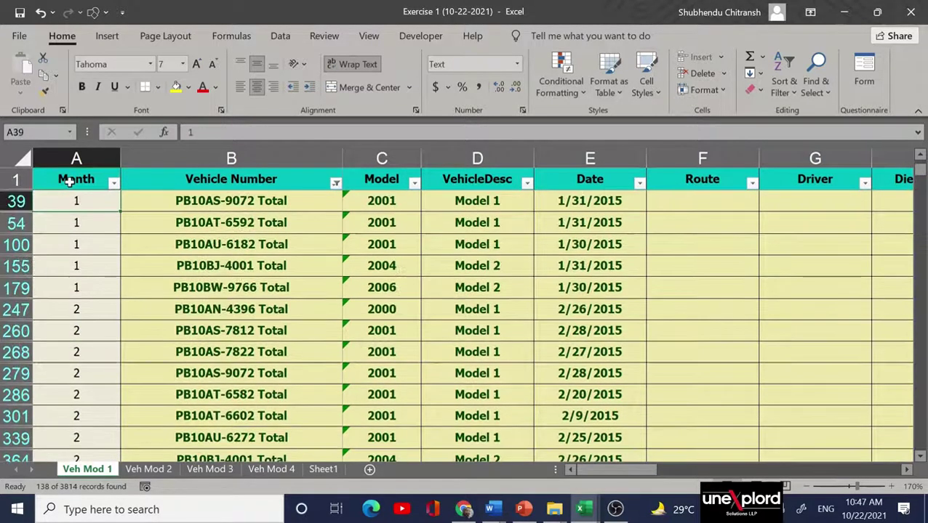
left_click_drag(16, 196, 13, 198)
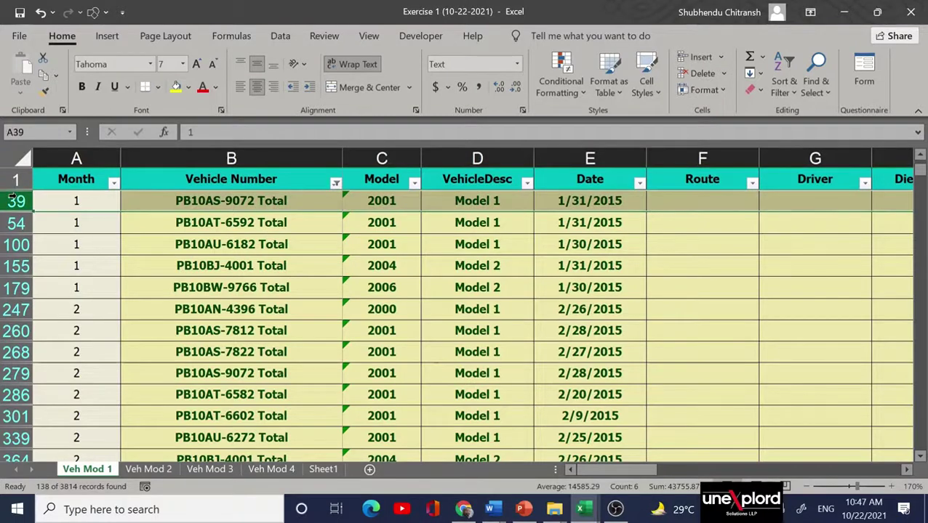
key("ctrl+shift+Down")
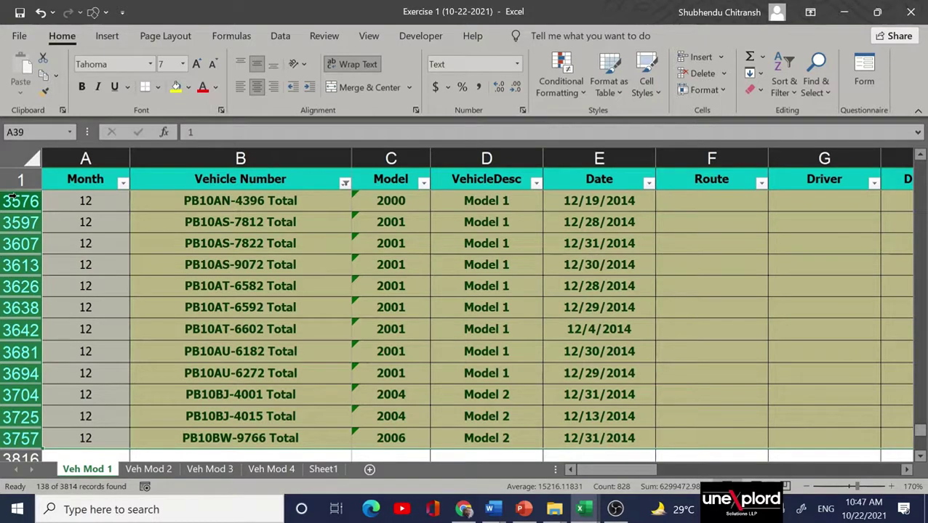
key("ctrl+minus")
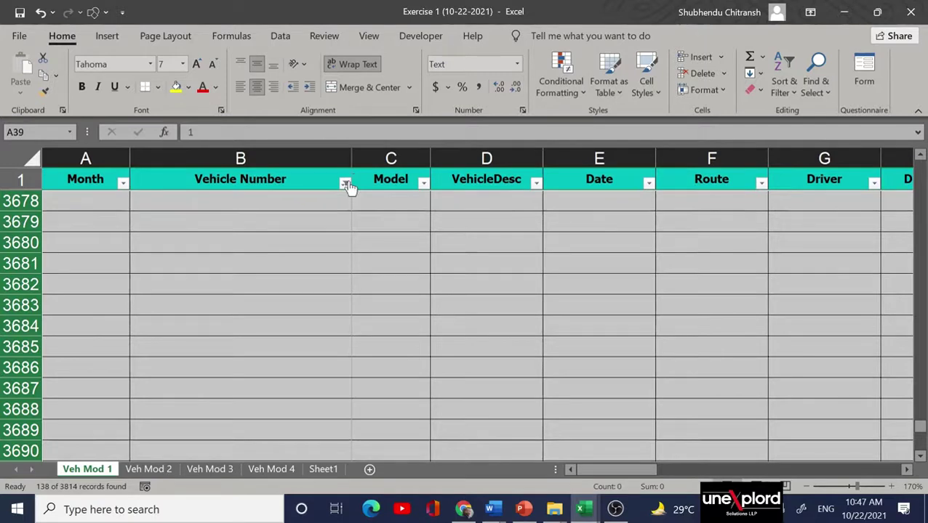
Reselect all entries in the Vehicle Number filter and apply it to show every remaining row.
left_click(346, 184)
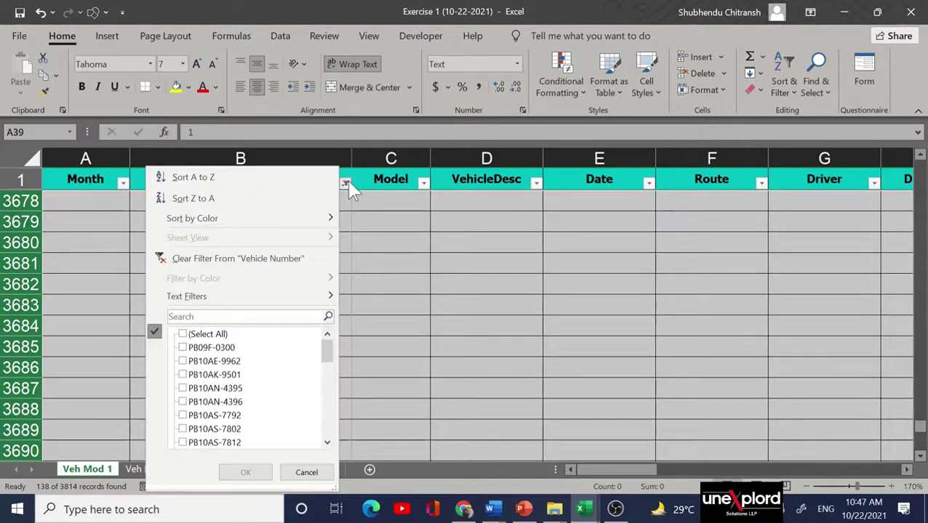
left_click(190, 337)
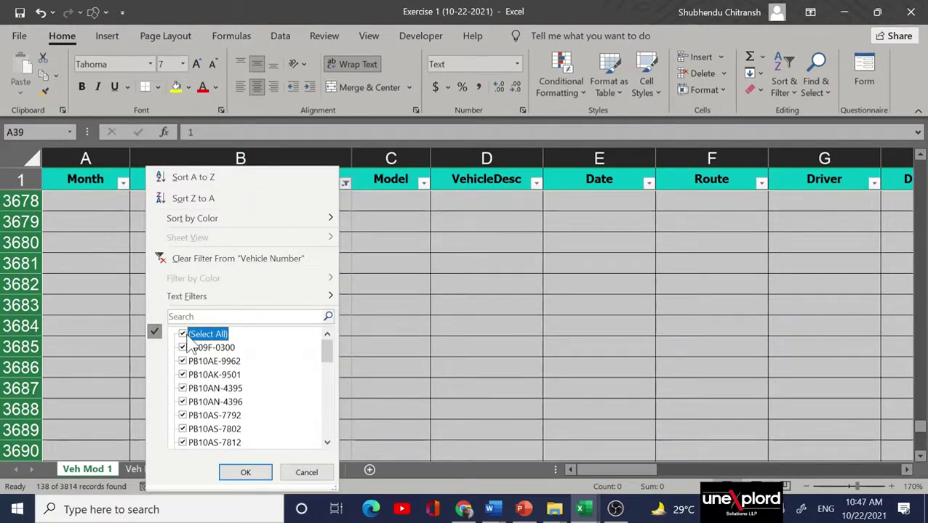
left_click(245, 472)
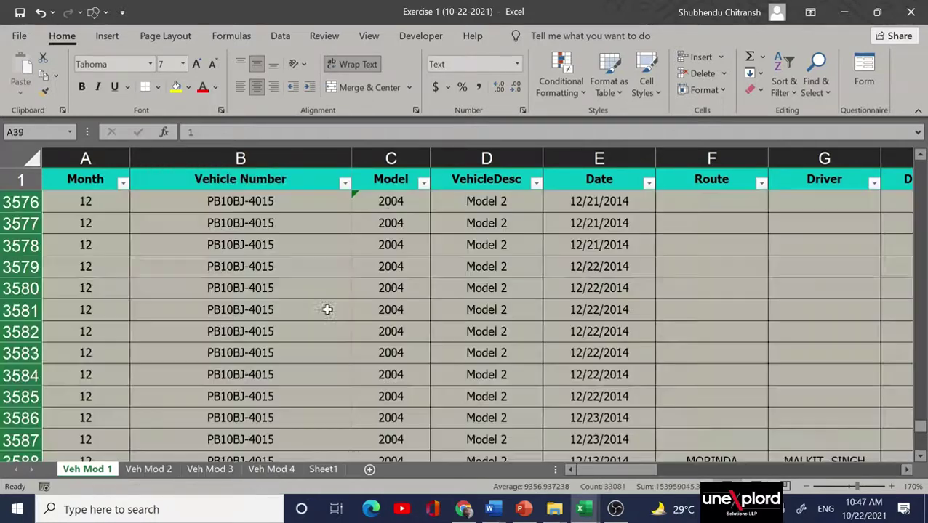
Filter the Model column to show only the rows containing the text Model.
left_click(424, 184)
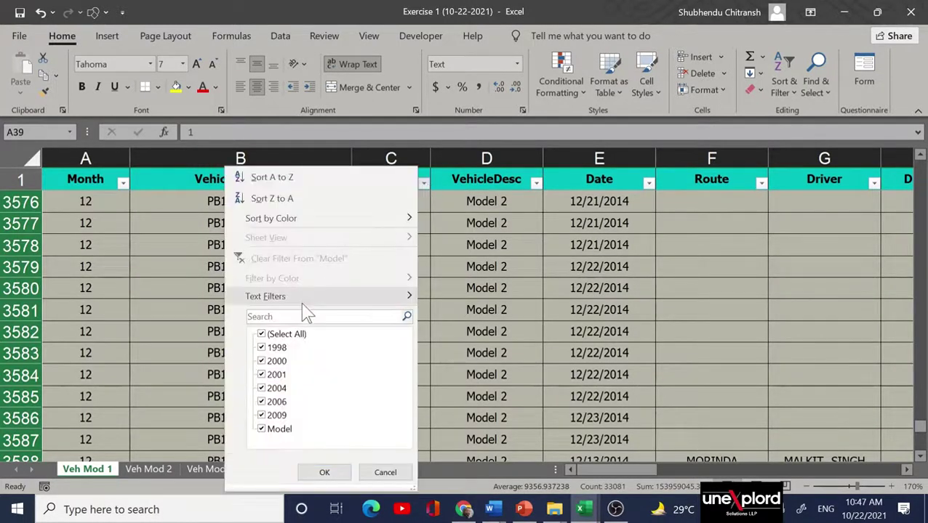
left_click(275, 337)
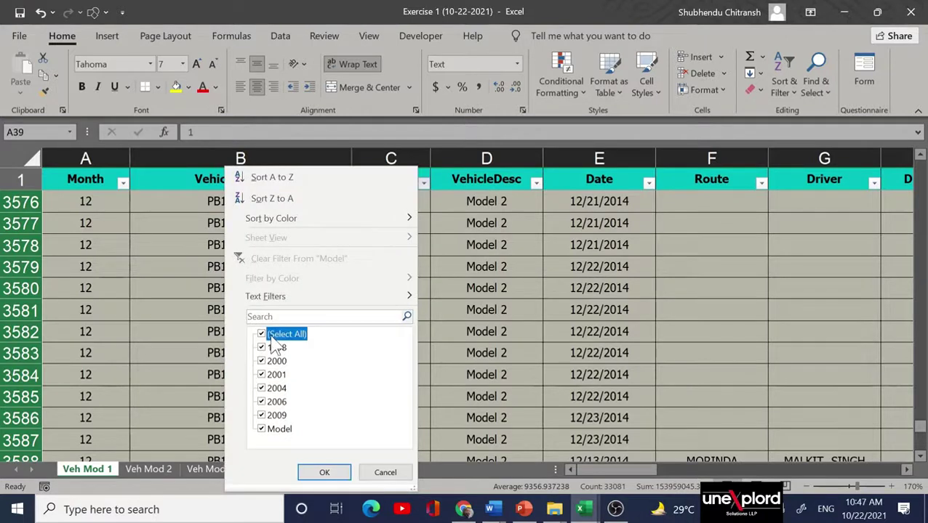
left_click(270, 431)
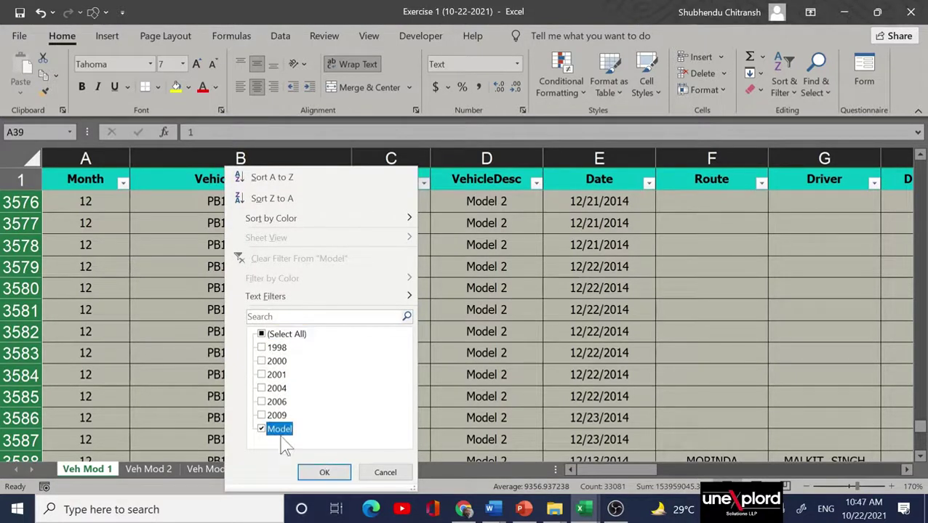
left_click(324, 472)
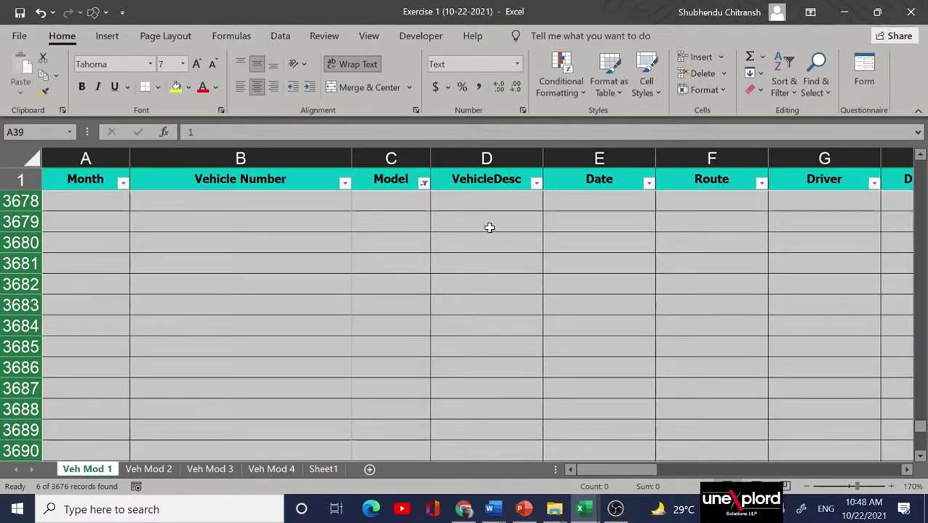
Enter 2009 in cell C2 and copy it over the Model text in cells C3 to C7.
scroll(483, 222, "up", 2)
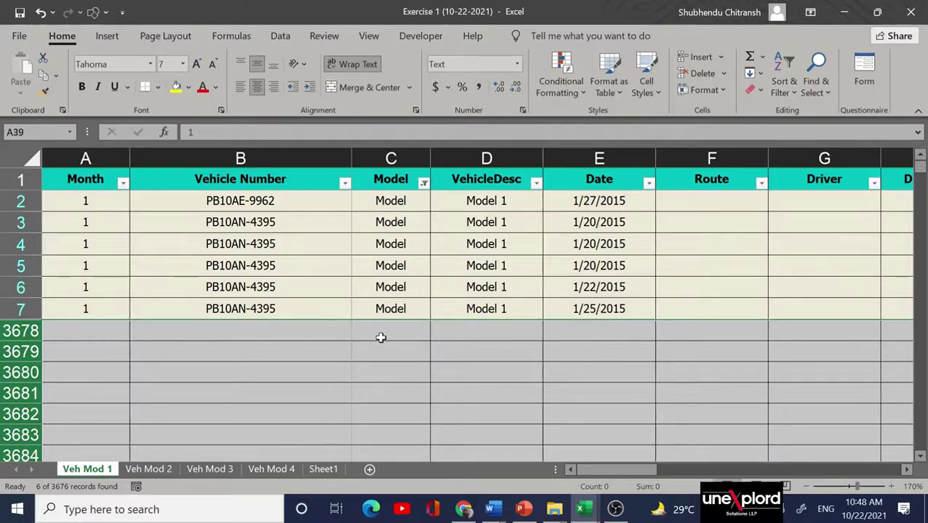
left_click(407, 201)
type("20")
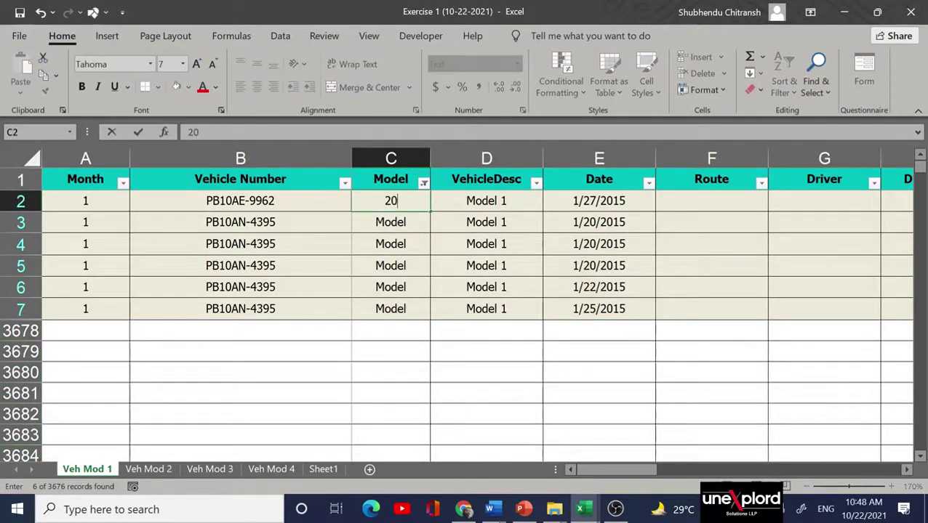
type("09")
key("ctrl+Return")
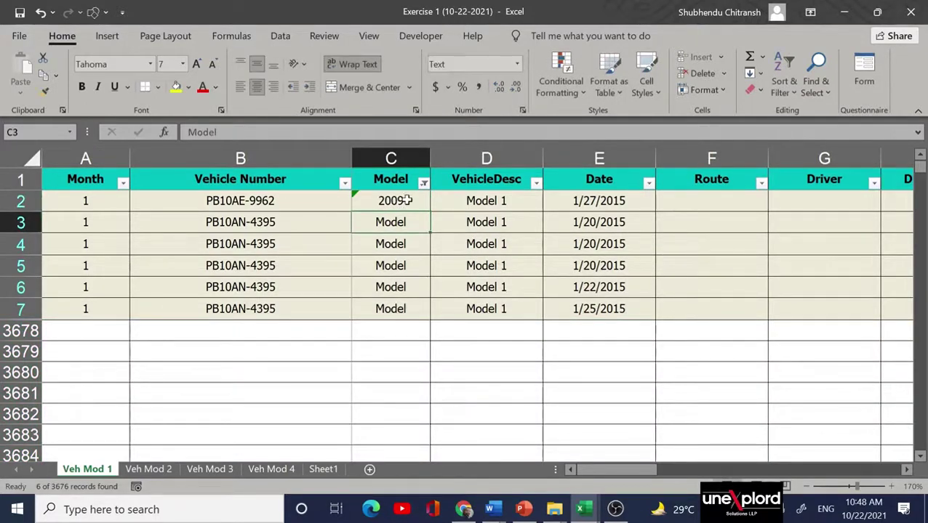
key("ctrl+c")
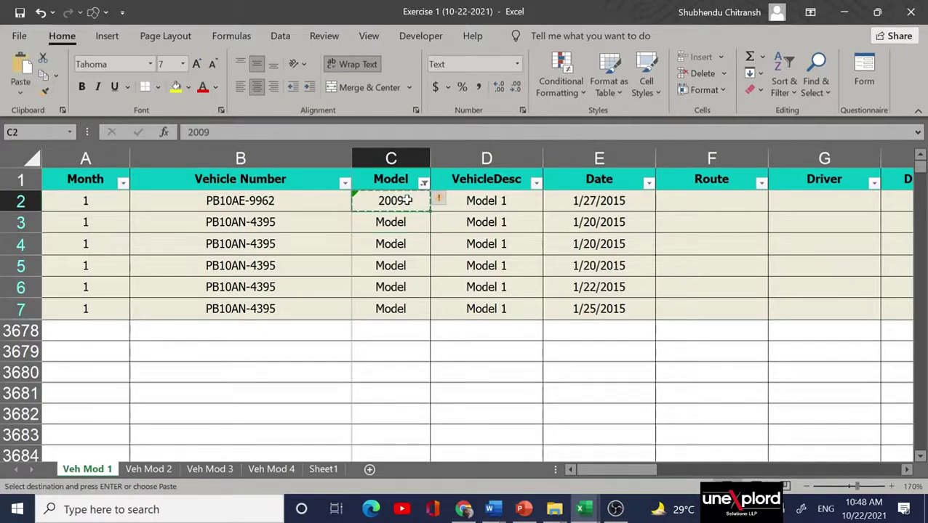
key("Down")
key("shift+Down")
key("shift+Down")
key("shift+Down")
key("shift+Down")
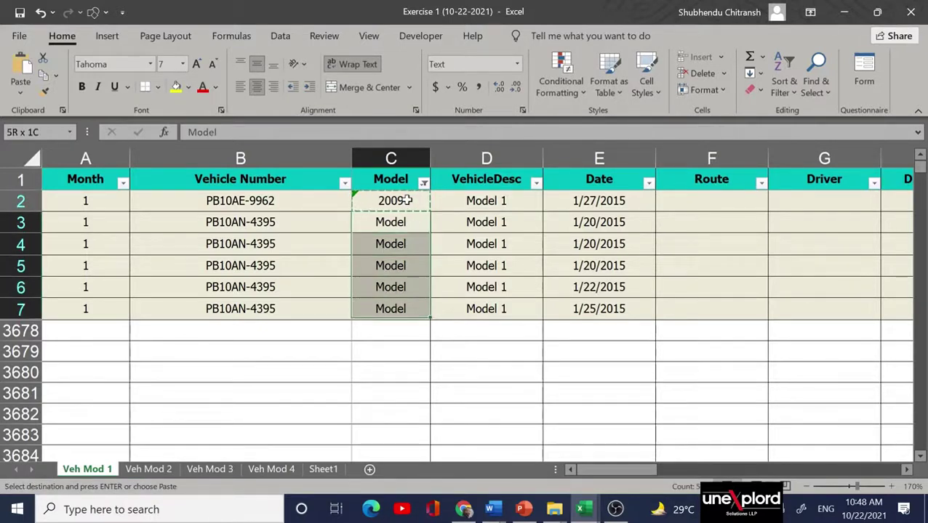
key("ctrl+v")
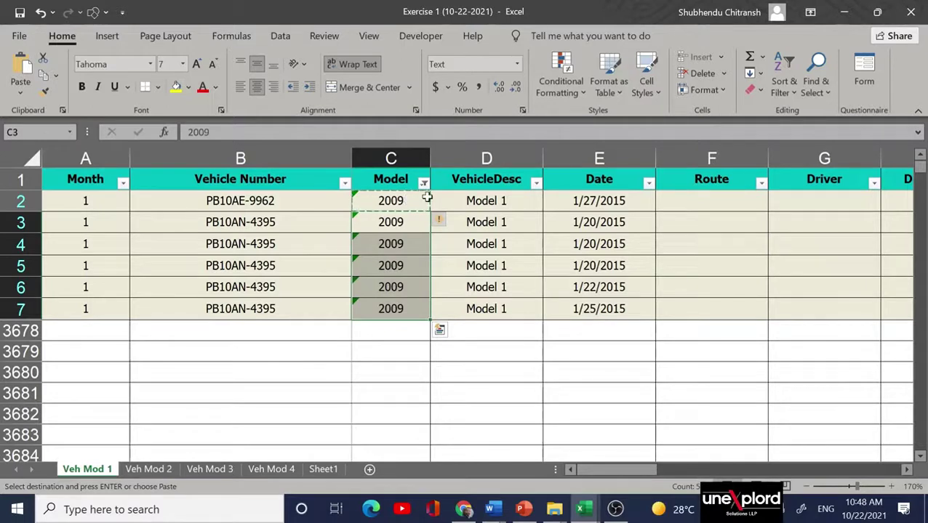
Reselect all entries in the Model filter and apply it to show the full data again.
left_click(424, 183)
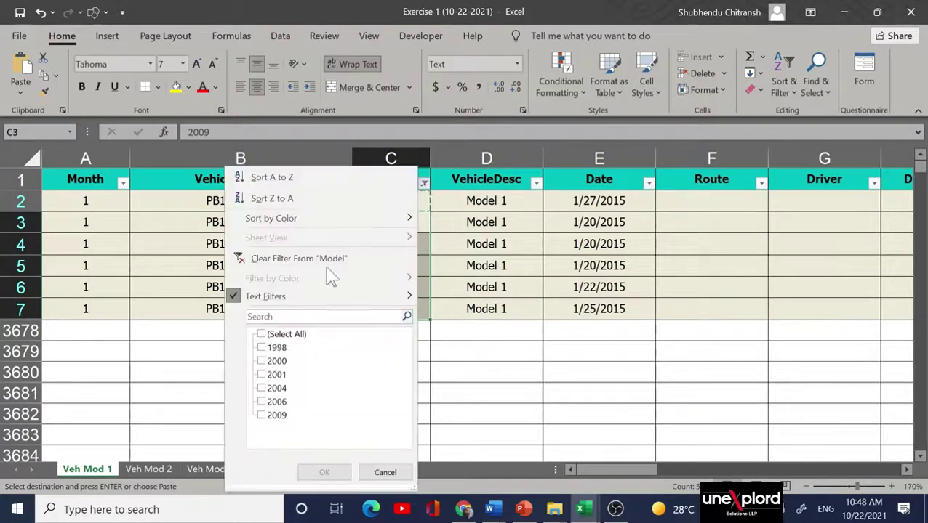
left_click(291, 336)
left_click(324, 473)
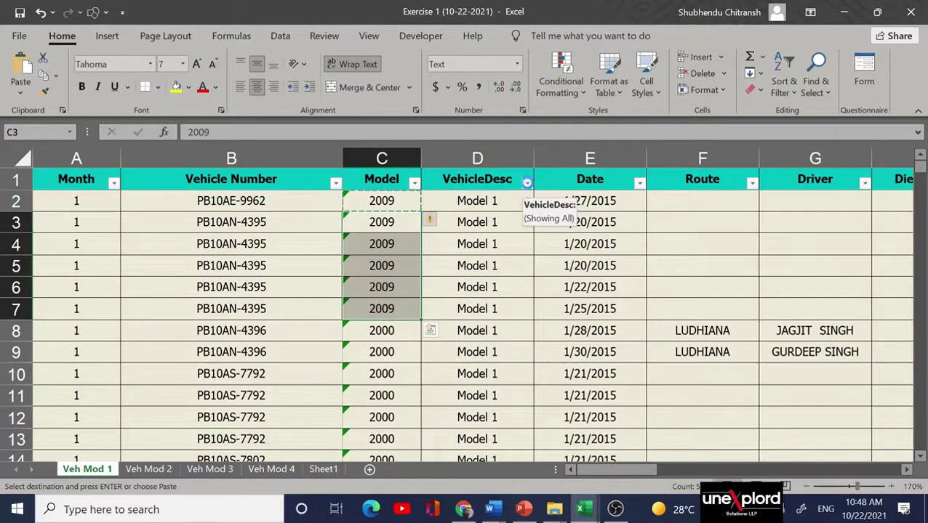
Check the VehicleDesc and Date filter lists for incorrect entries, expanding the years 2015 and 2014 into their months.
left_click(527, 183)
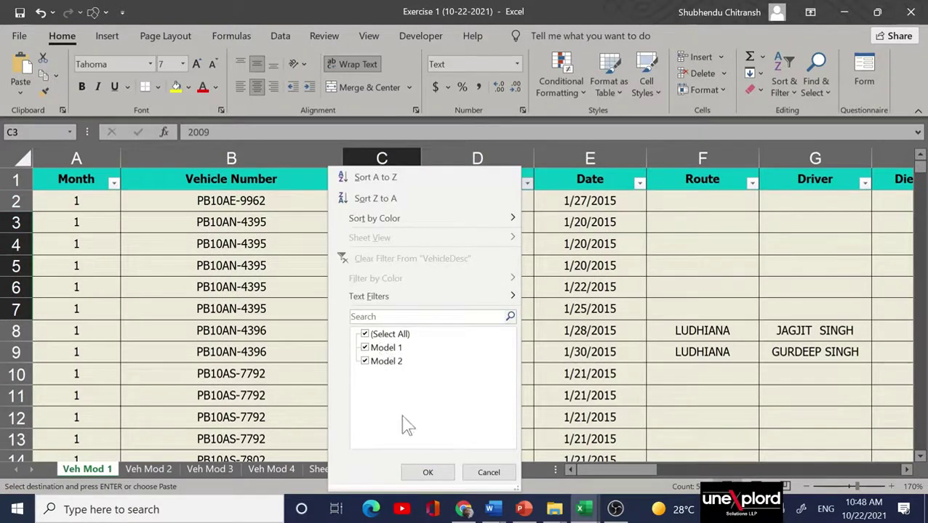
left_click(428, 474)
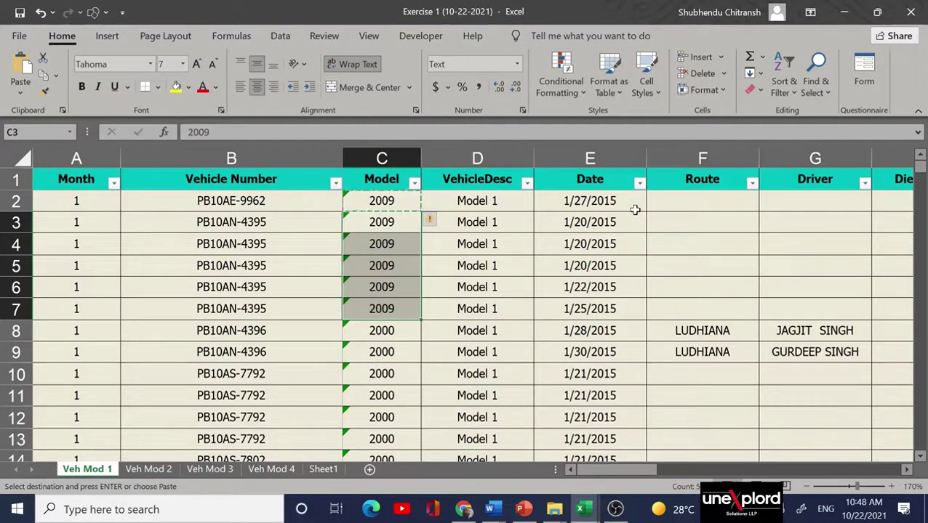
left_click(639, 184)
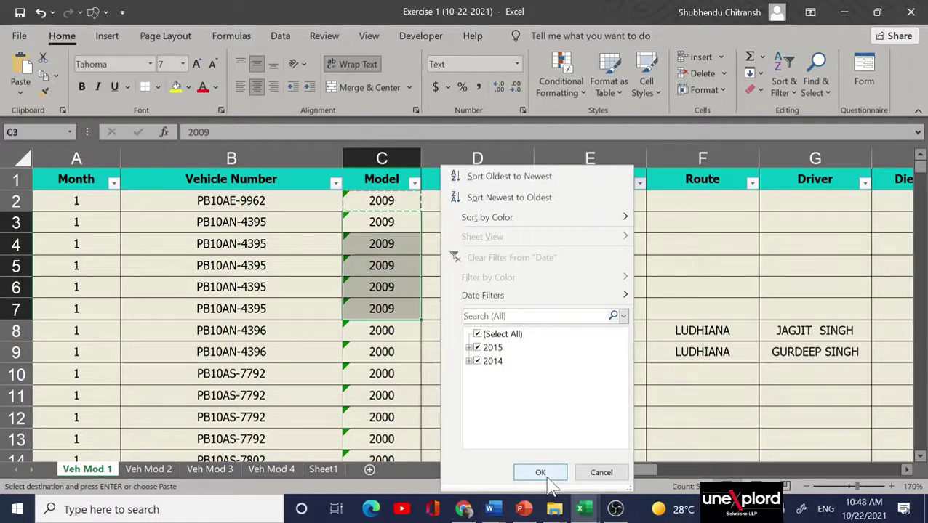
left_click(469, 361)
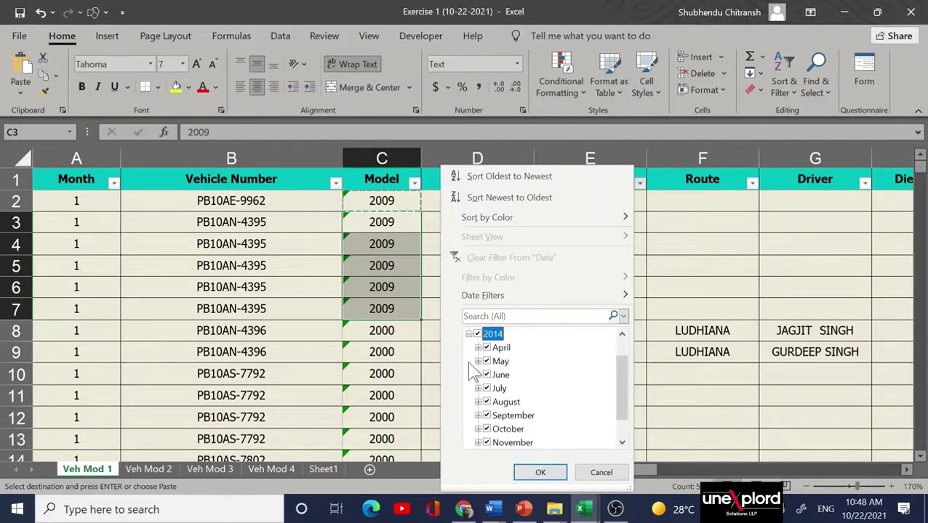
left_click_drag(618, 384, 623, 373)
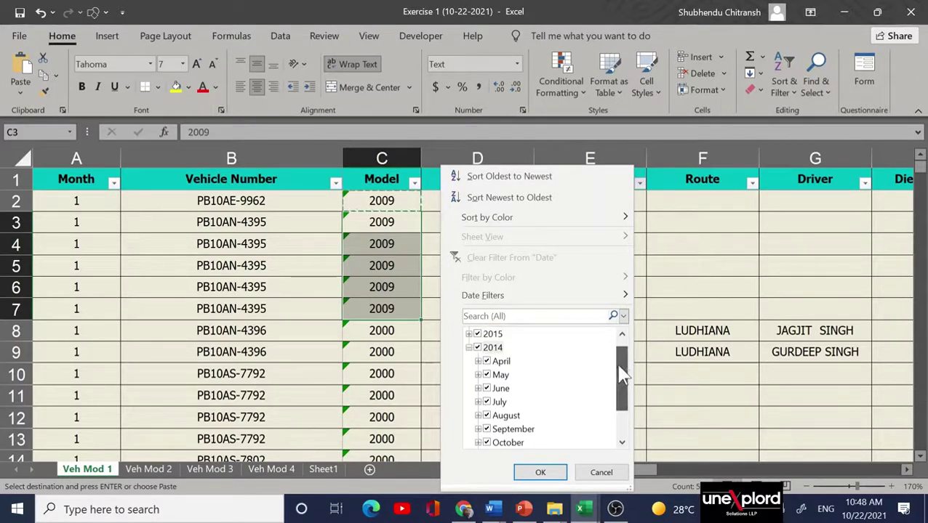
scroll(623, 373, "up", 1)
left_click(469, 348)
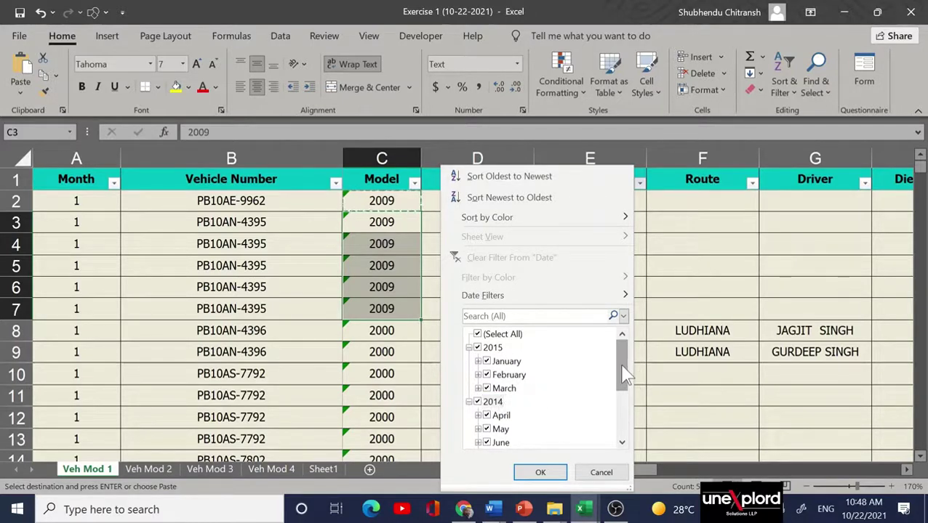
left_click_drag(626, 374, 634, 429)
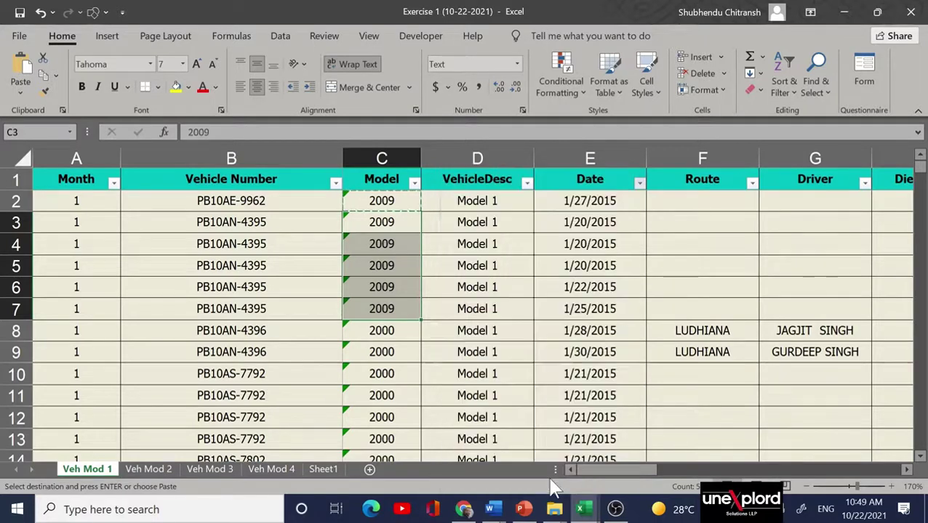
left_click(541, 474)
Check the Route filter list for incorrect entries and look over the remaining columns up to Grand Total.
scroll(734, 239, "right", 2)
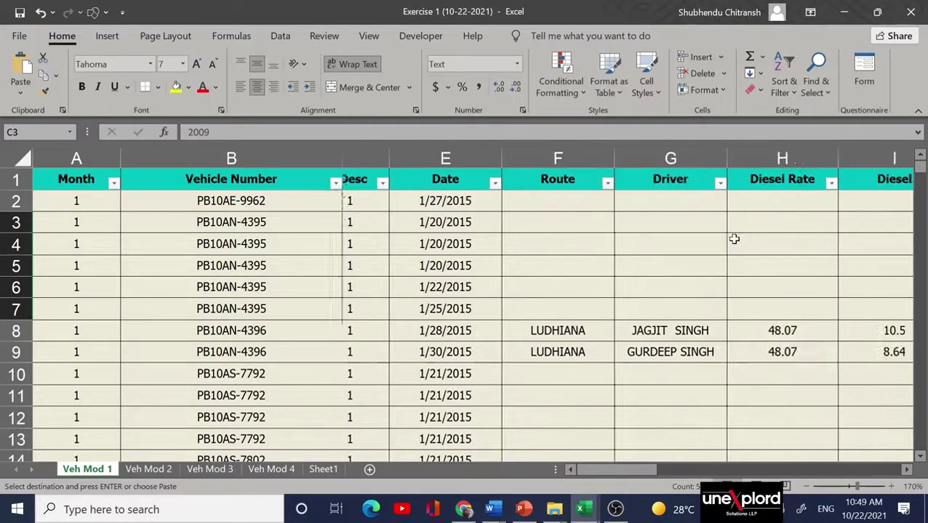
left_click(560, 184)
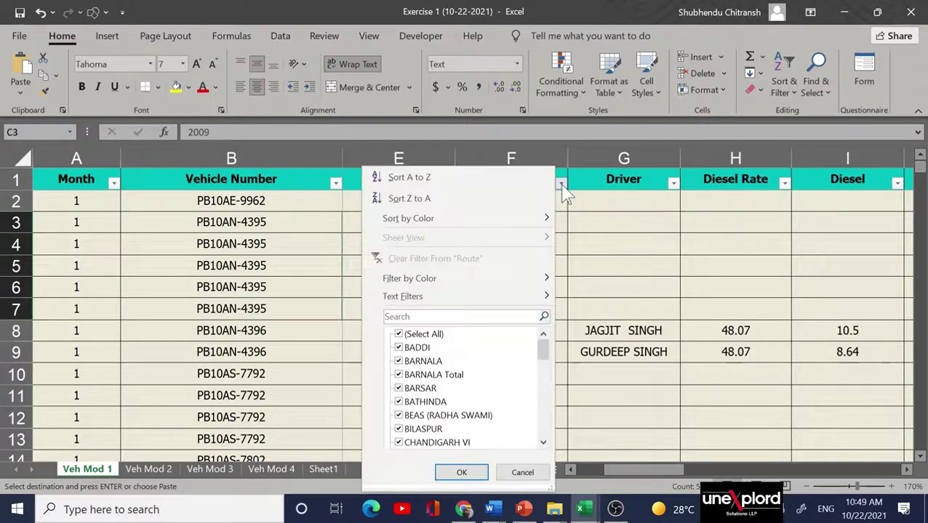
left_click_drag(546, 354, 546, 442)
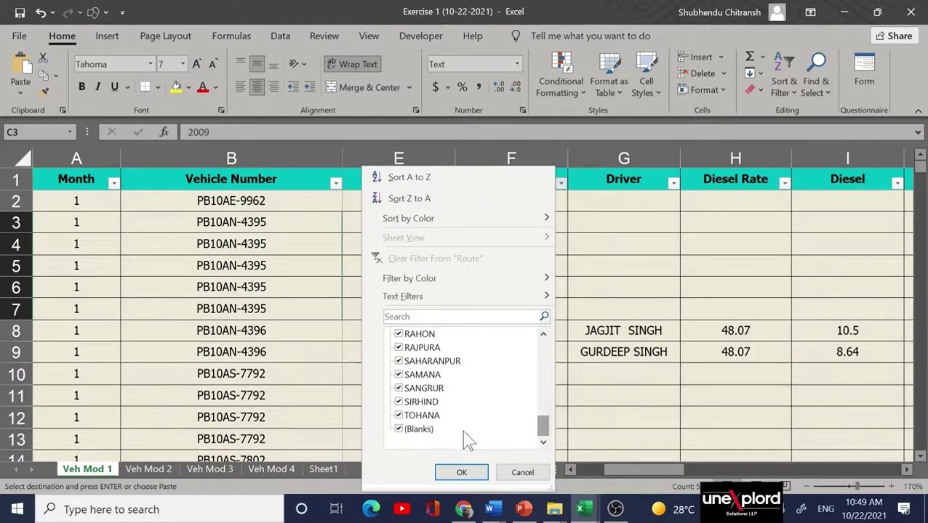
left_click(534, 473)
scroll(772, 254, "right", 4)
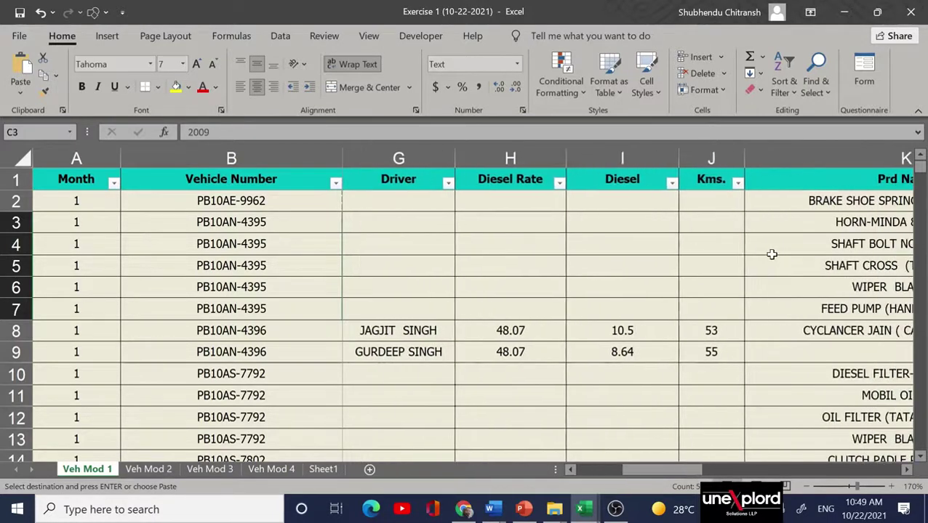
scroll(771, 254, "right", 2)
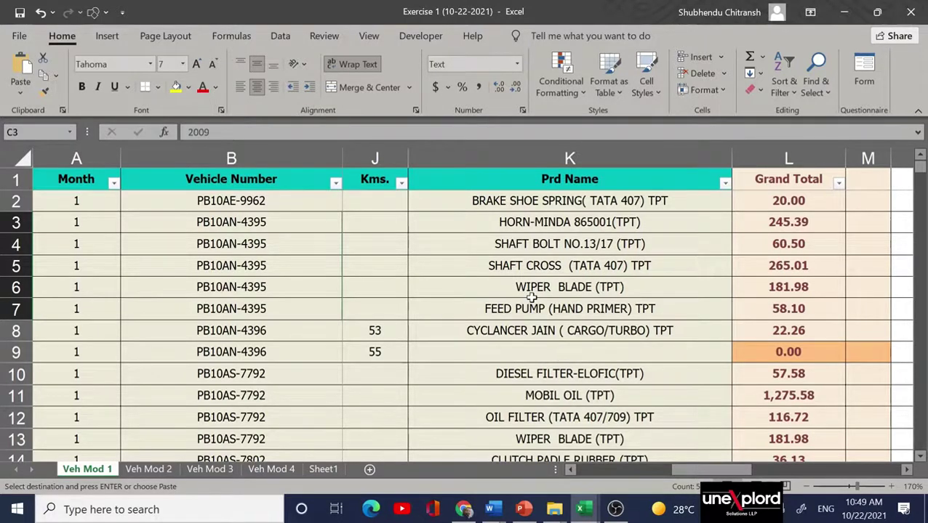
View the error-checking options offered for the Model value in cell C2, leaving them unapplied.
key("ctrl+Home")
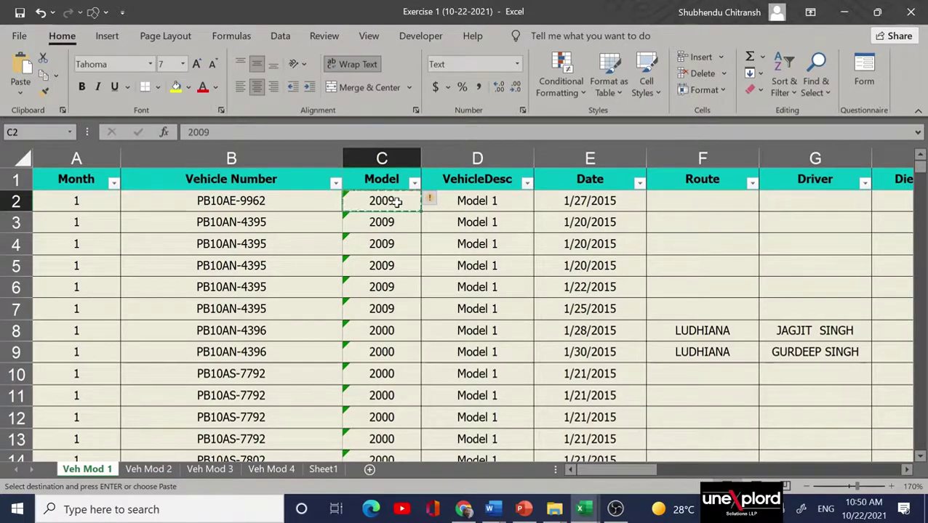
mouse_move(432, 201)
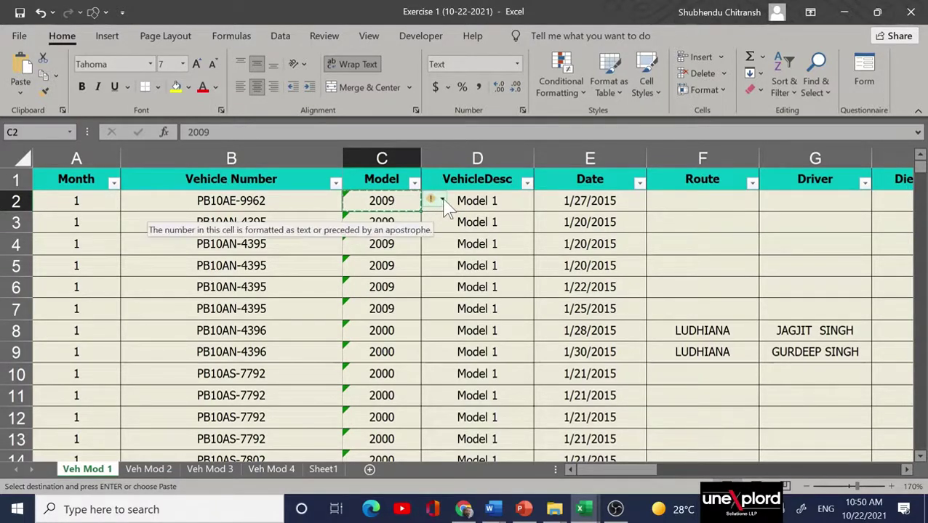
left_click(441, 201)
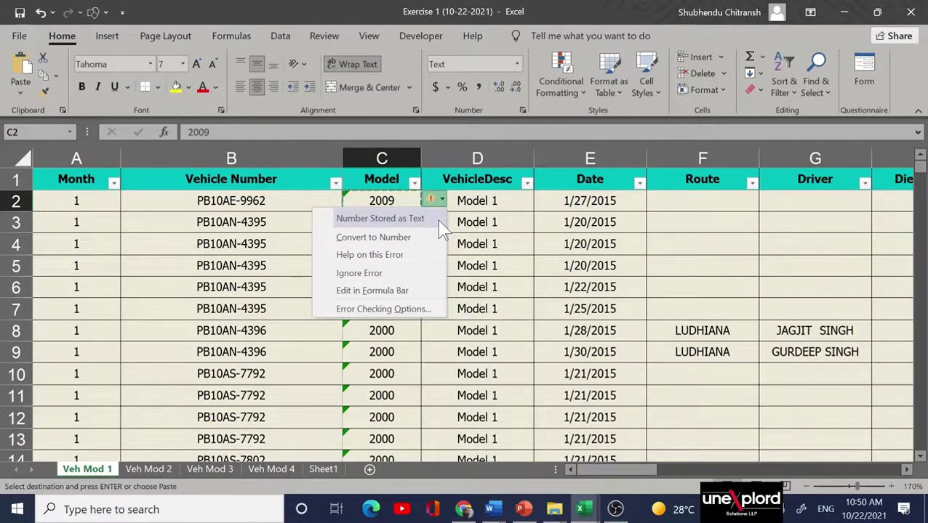
left_click(536, 324)
left_click(536, 323)
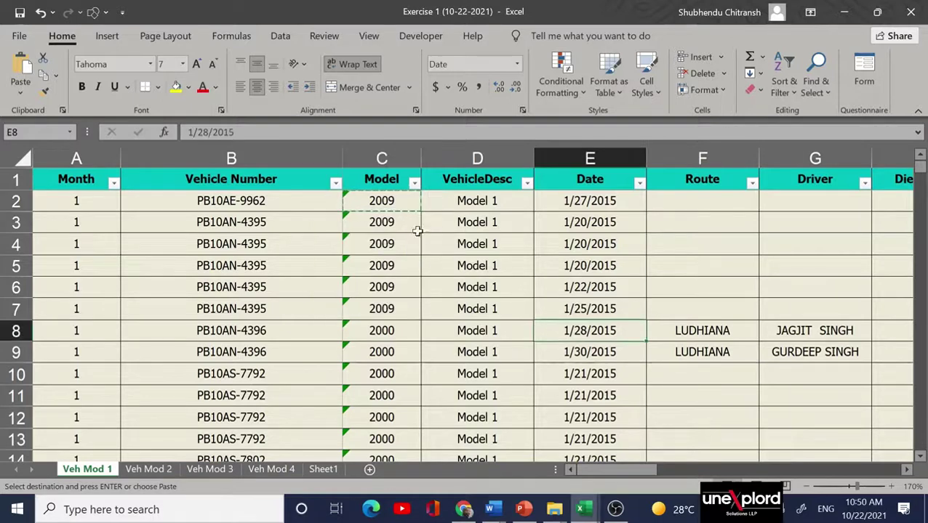
Convert all text-stored Model values from C2 down to C3677 to numbers and return to the start of the column.
left_click(388, 201)
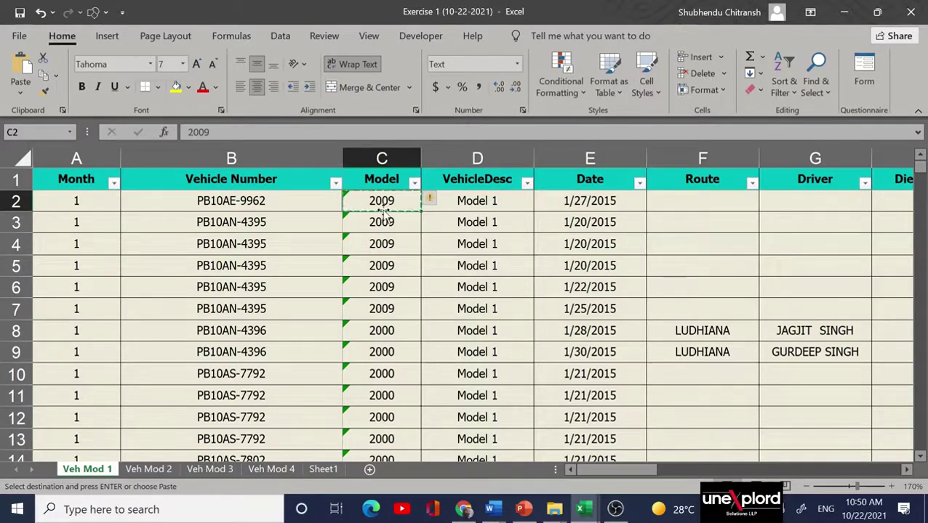
key("ctrl+shift+Down")
key("ctrl+v")
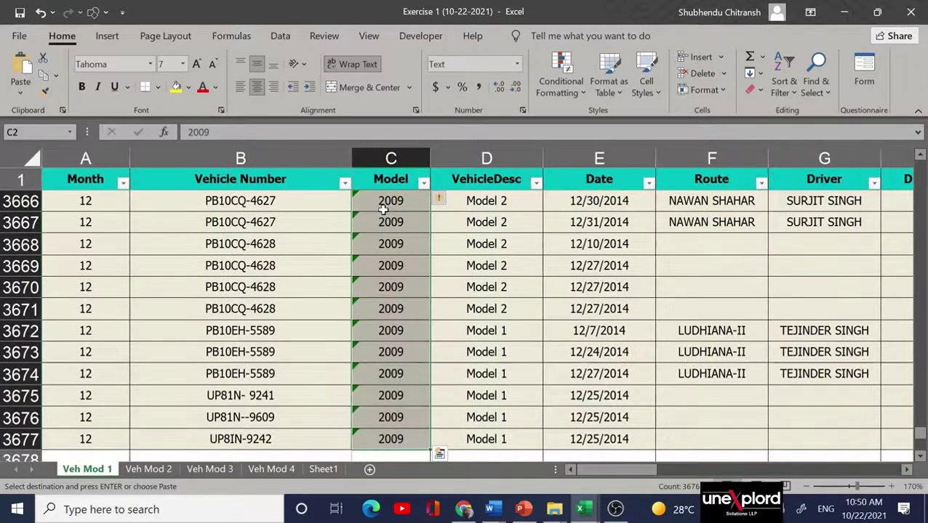
left_click(450, 201)
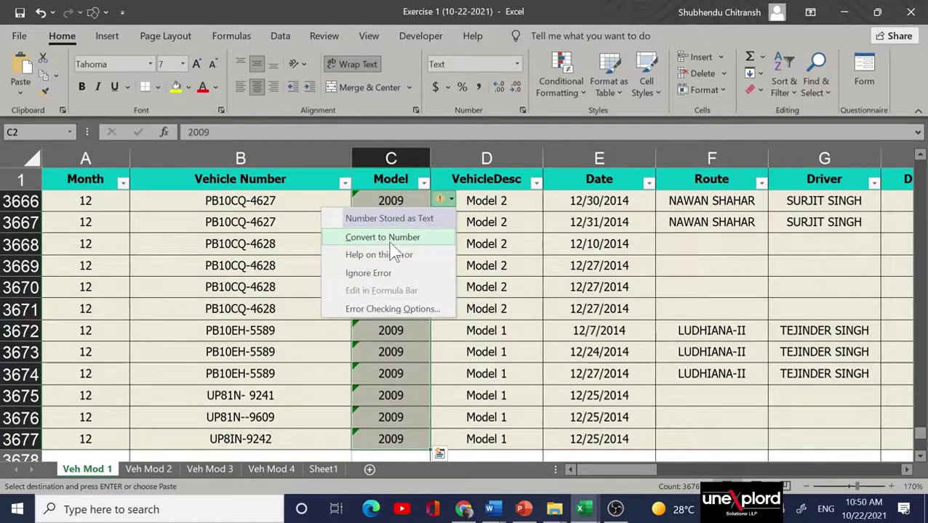
left_click(428, 240)
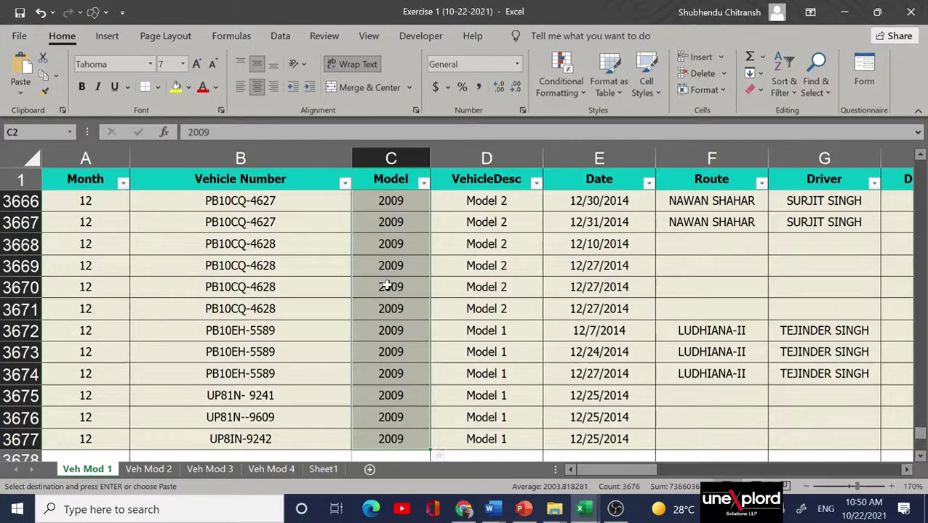
scroll(388, 286, "up", 7)
left_click(387, 288)
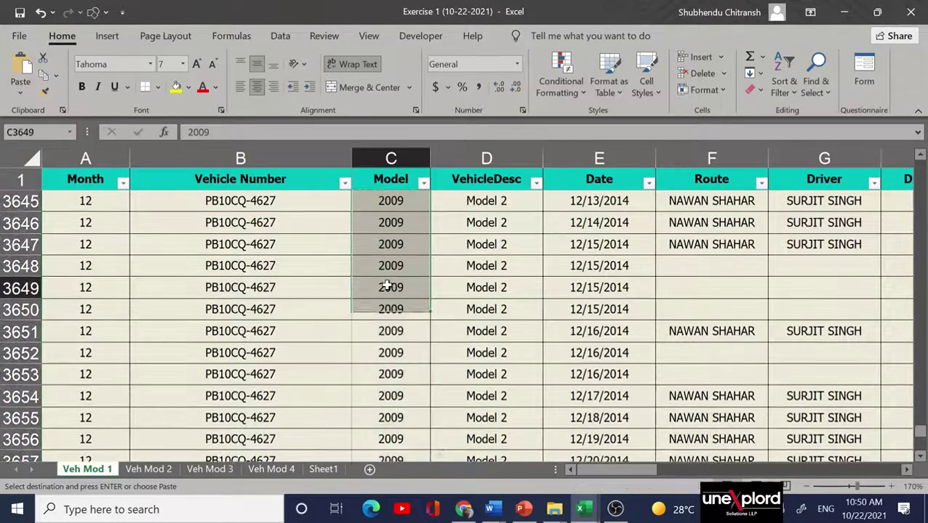
key("ctrl+Up")
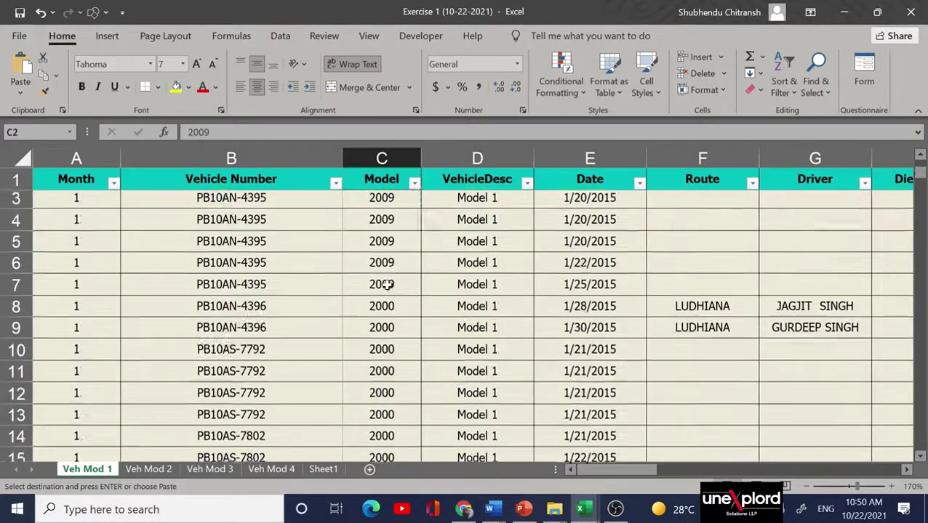
Review the table's columns from Month across to Prd Name, examining which Route, Driver and Diesel cells are filled.
key("Left")
key("Left")
key("Right")
key("Right")
key("Right")
key("Right")
key("Right")
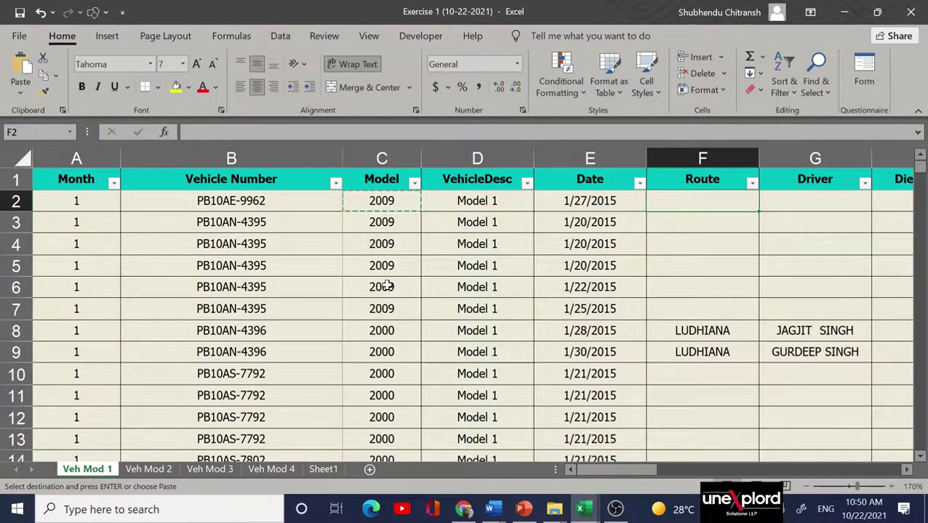
scroll(386, 287, "right", 2)
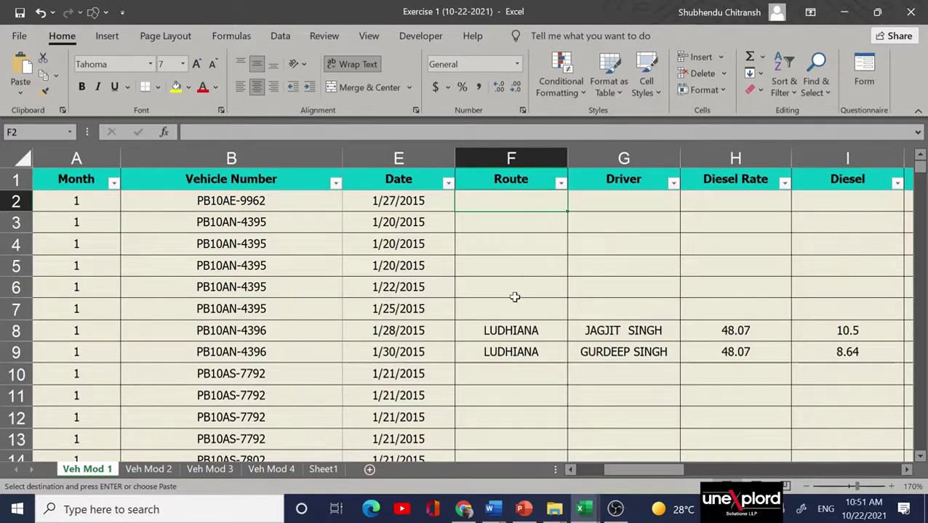
scroll(572, 302, "right", 3)
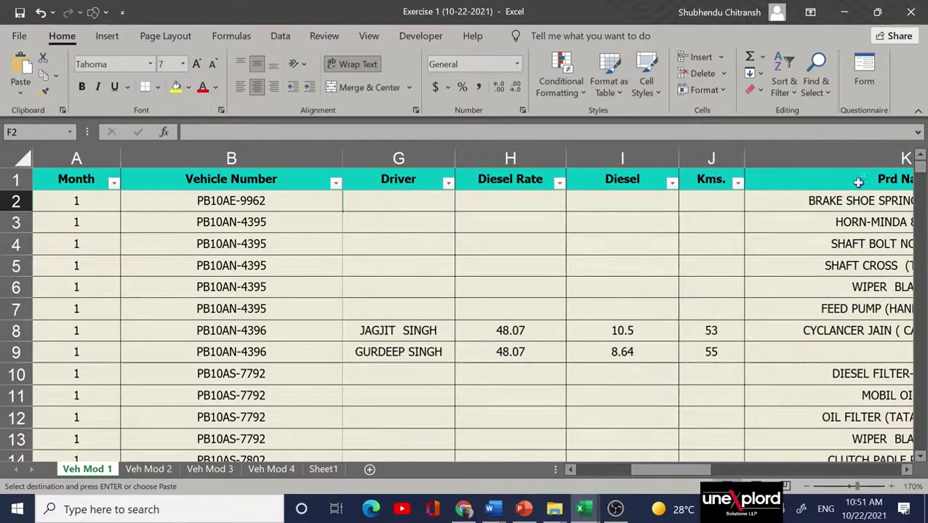
scroll(787, 267, "right", 2)
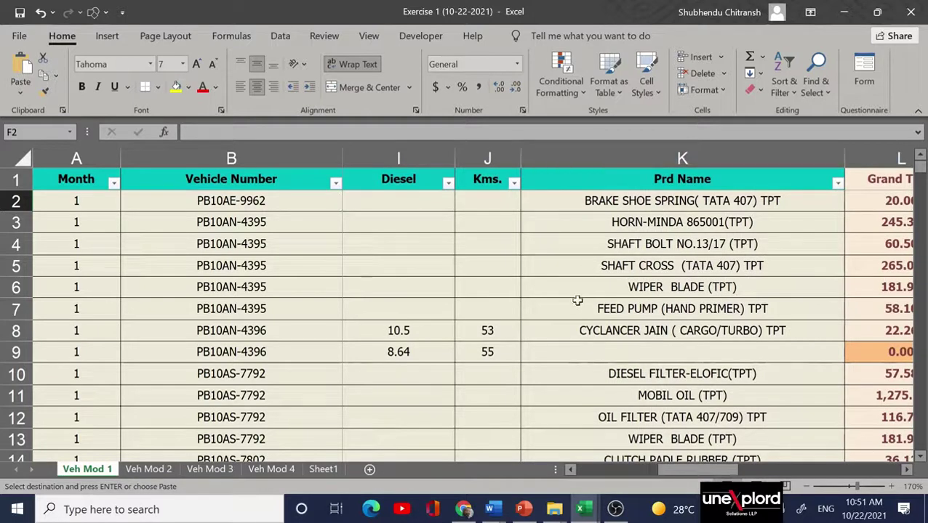
scroll(623, 240, "left", 3)
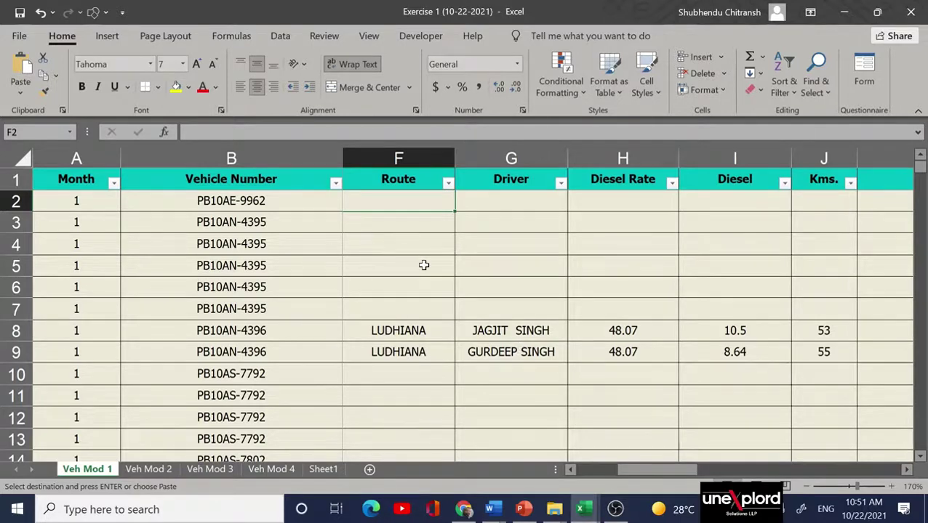
scroll(424, 247, "up", 1)
scroll(426, 224, "down", 1)
Select the whole data table from the Month header in A1 to the last Grand Total cell, L3677.
left_click(82, 178)
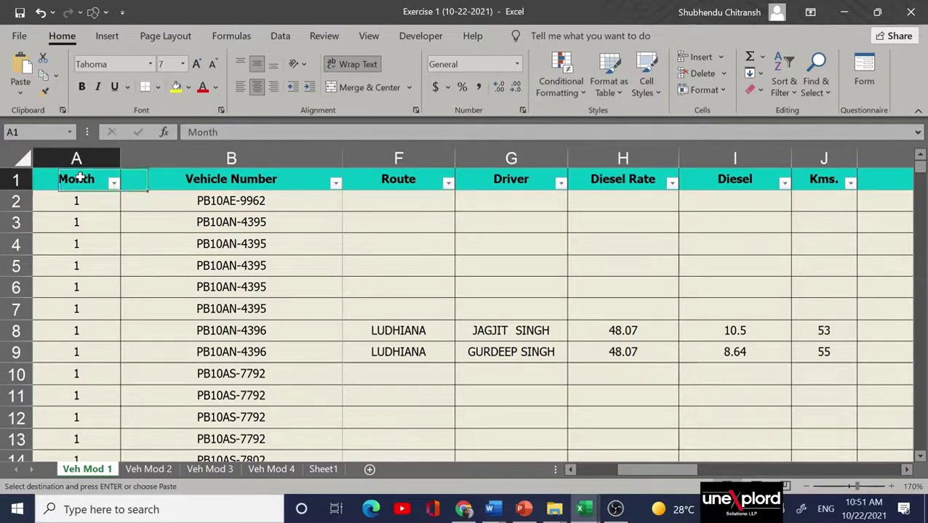
key("ctrl+shift+Right")
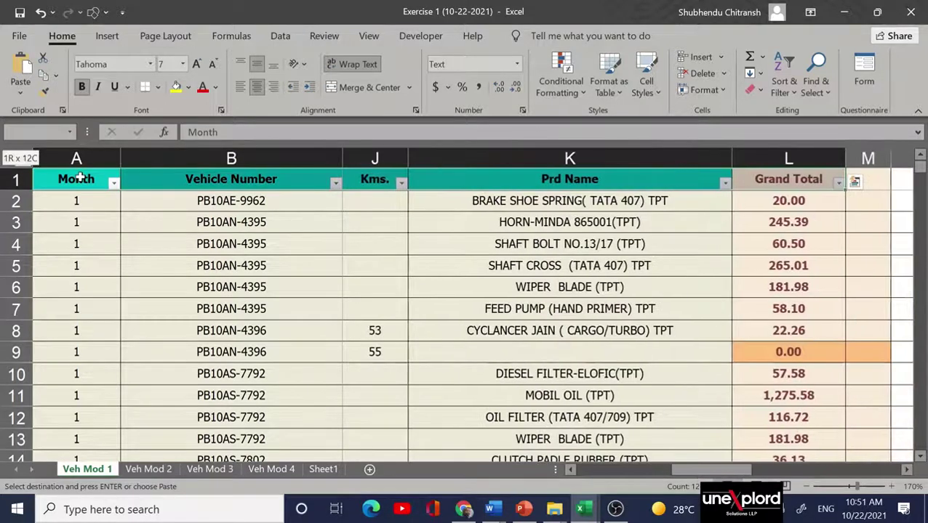
key("ctrl+shift+Down")
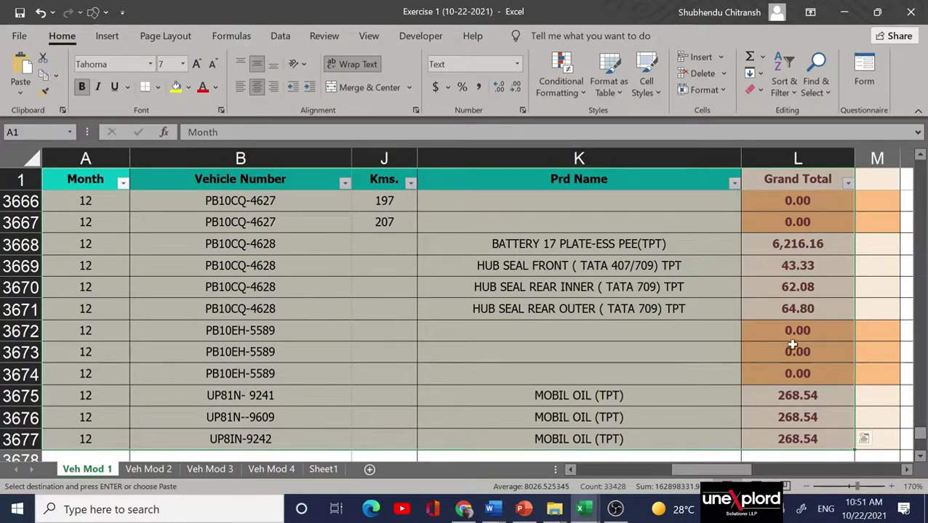
Create a copy of the Veh Mod 1 sheet in the same workbook, placed before Sheet1.
right_click(94, 471)
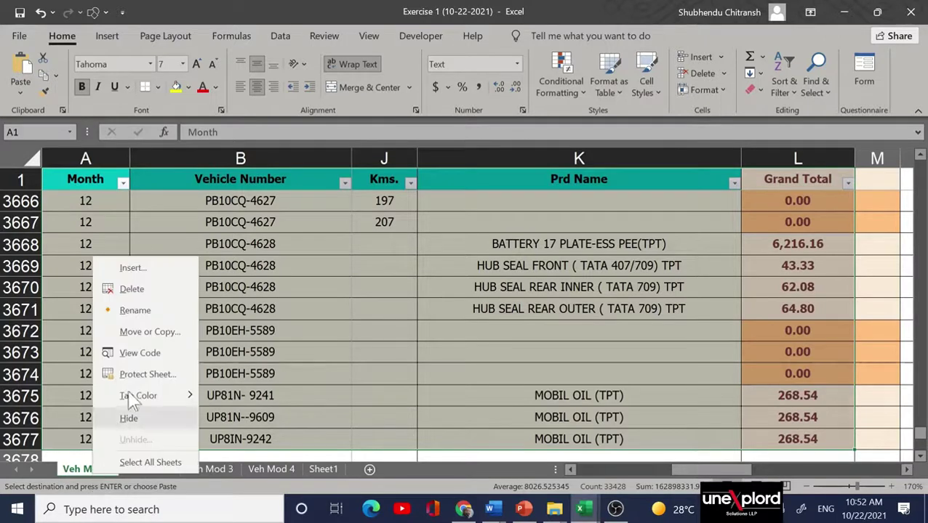
left_click(172, 331)
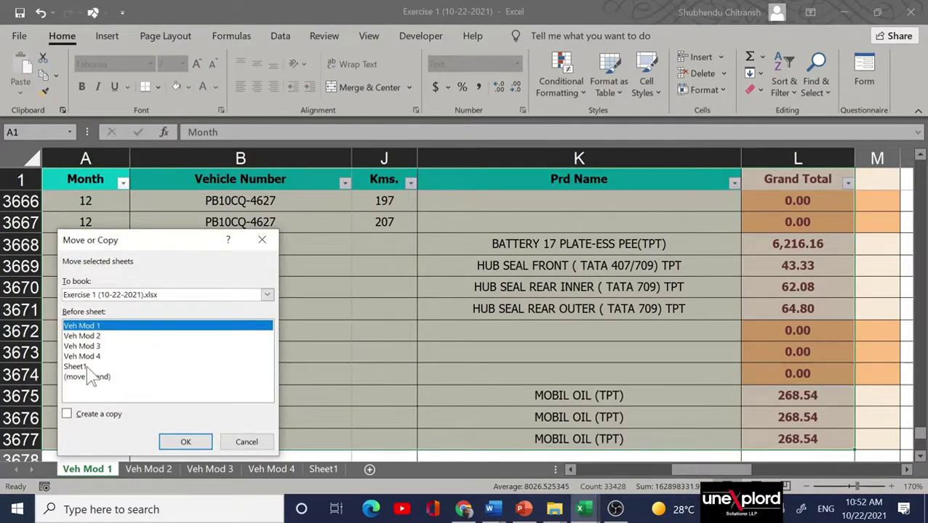
left_click(89, 368)
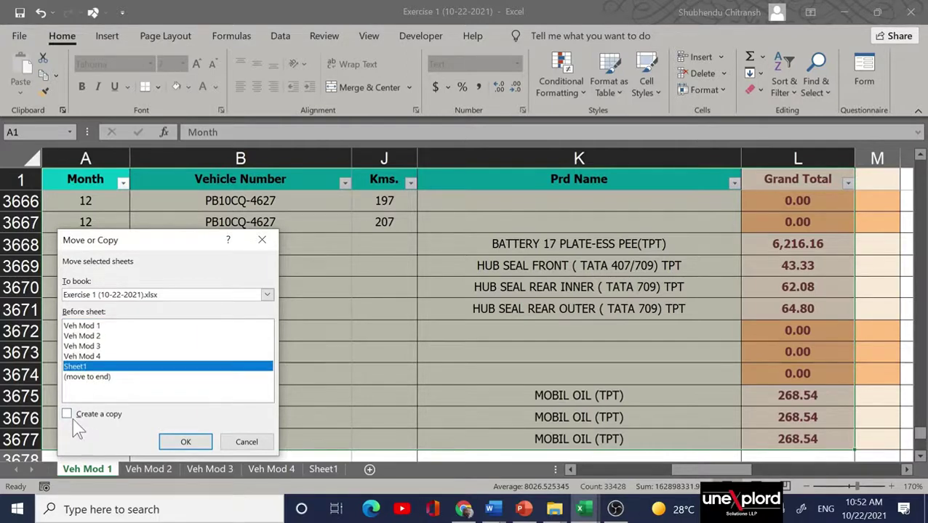
left_click(70, 416)
left_click(185, 442)
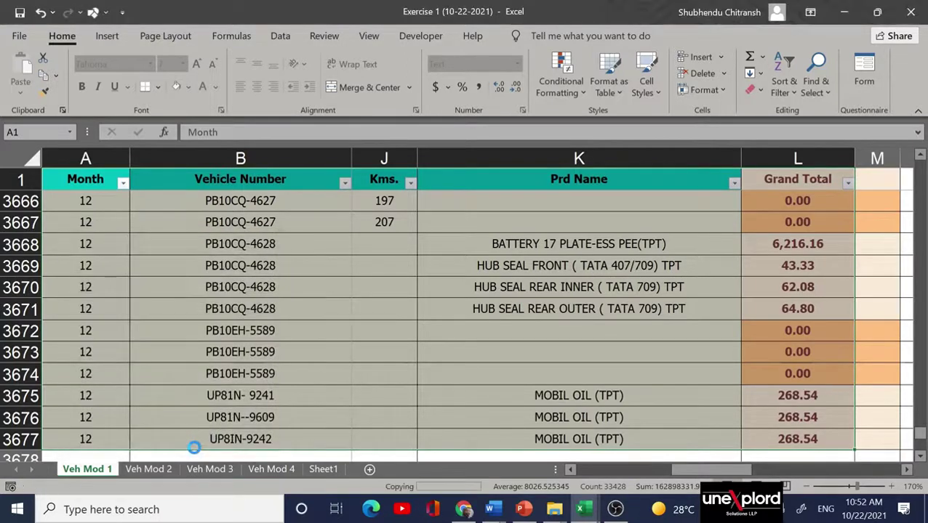
Create a second copy of the Veh Mod 1 sheet in the same workbook, placed before Sheet1.
right_click(88, 473)
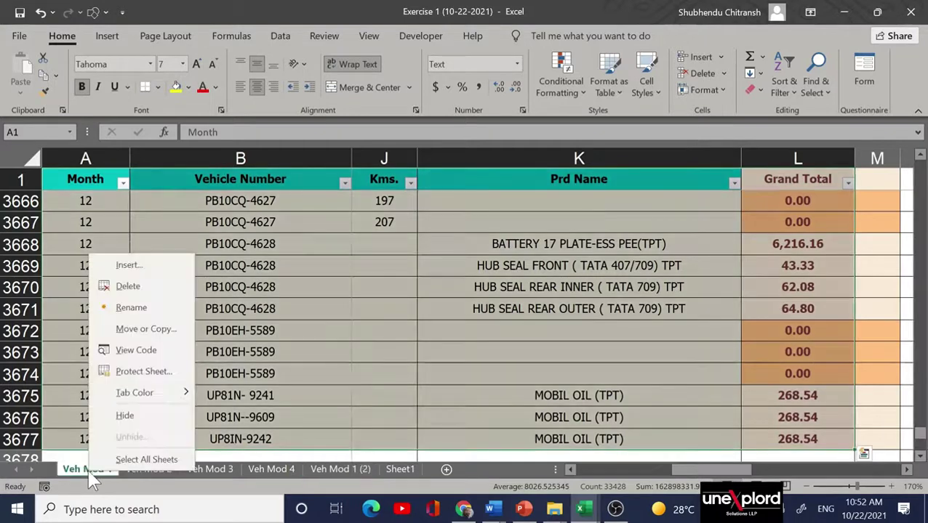
left_click(174, 329)
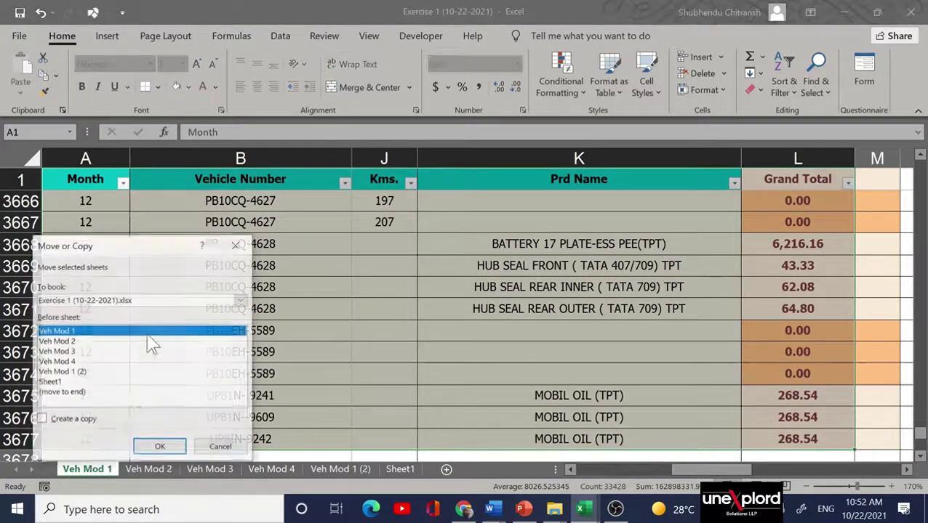
left_click(72, 420)
left_click(57, 384)
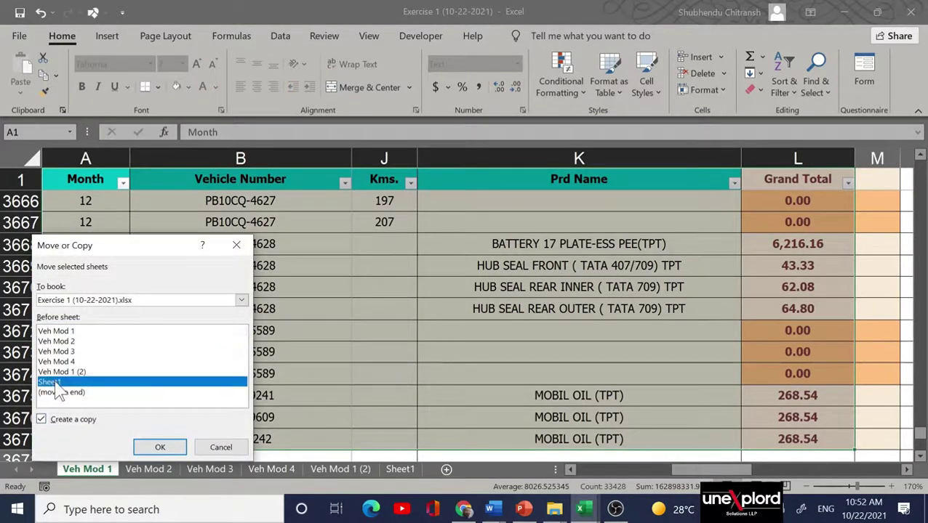
left_click(159, 447)
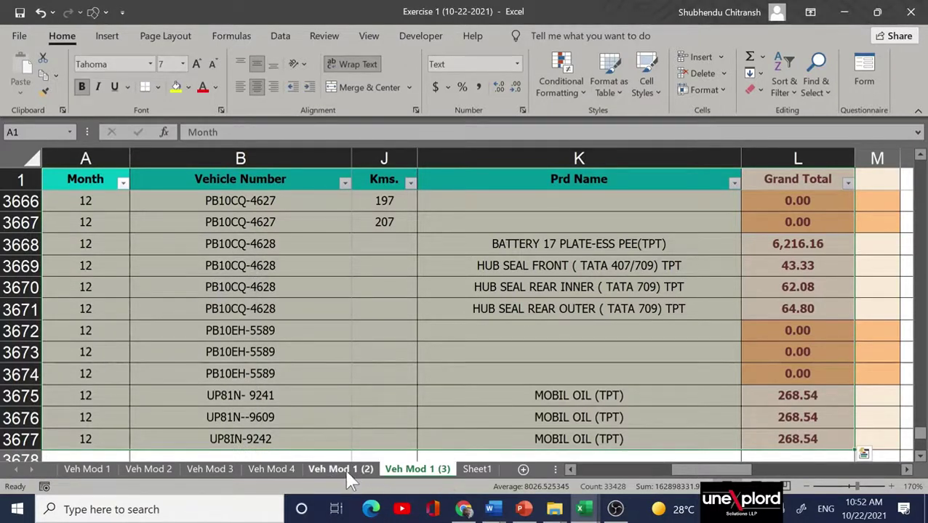
left_click(349, 470)
left_click(420, 471)
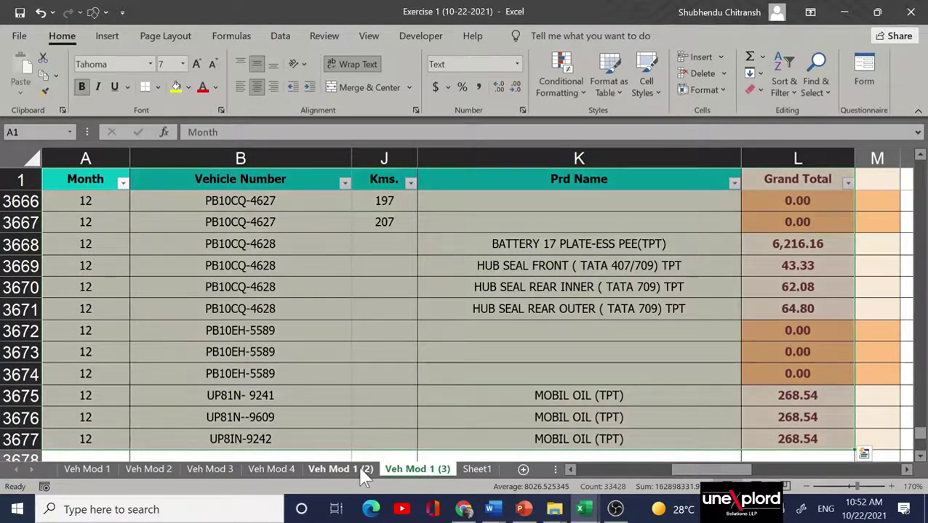
left_click(364, 470)
left_click(418, 470)
Rename the Veh Mod 1 (2) sheet as Transportation.
scroll(569, 369, "left", 3)
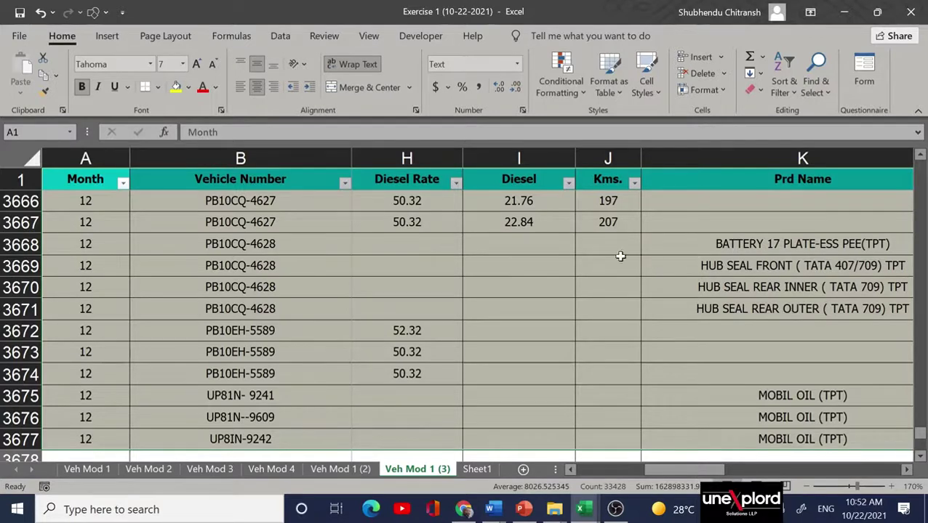
scroll(487, 280, "left", 2)
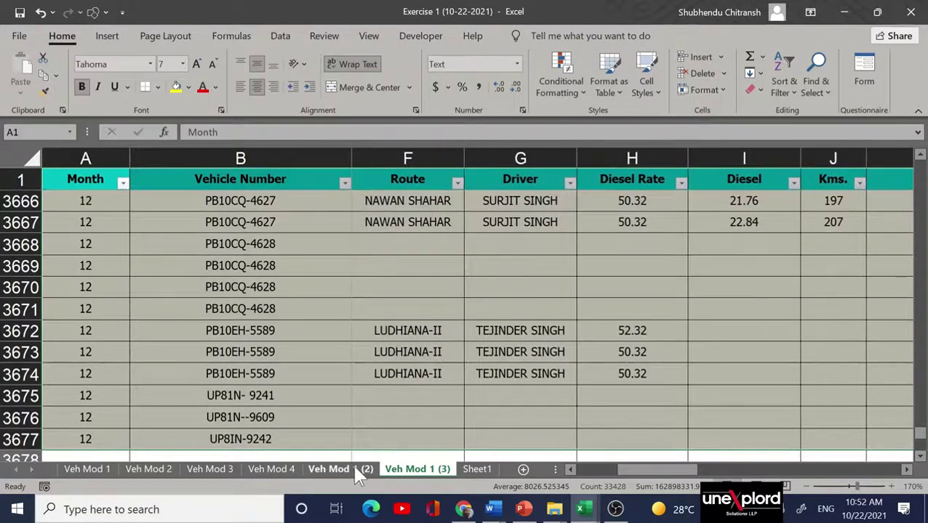
left_click(358, 471)
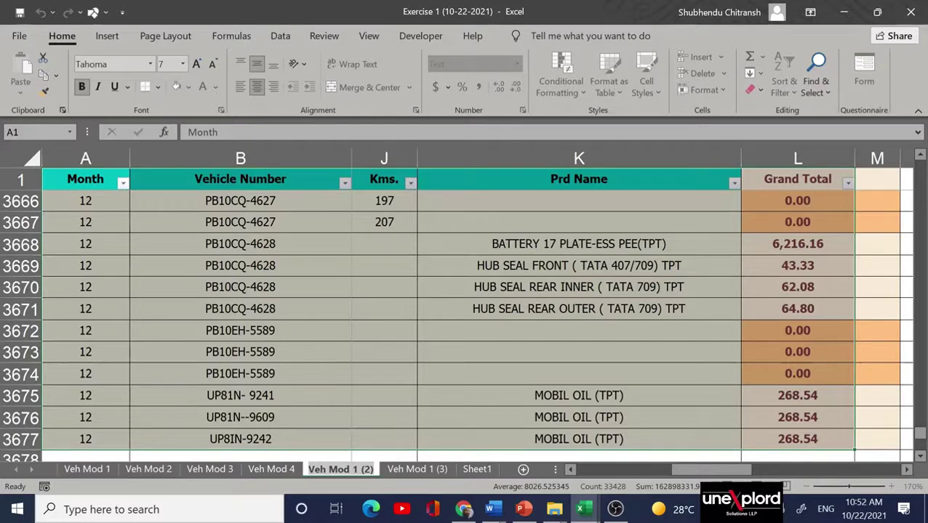
double_click(351, 471)
type("Trans")
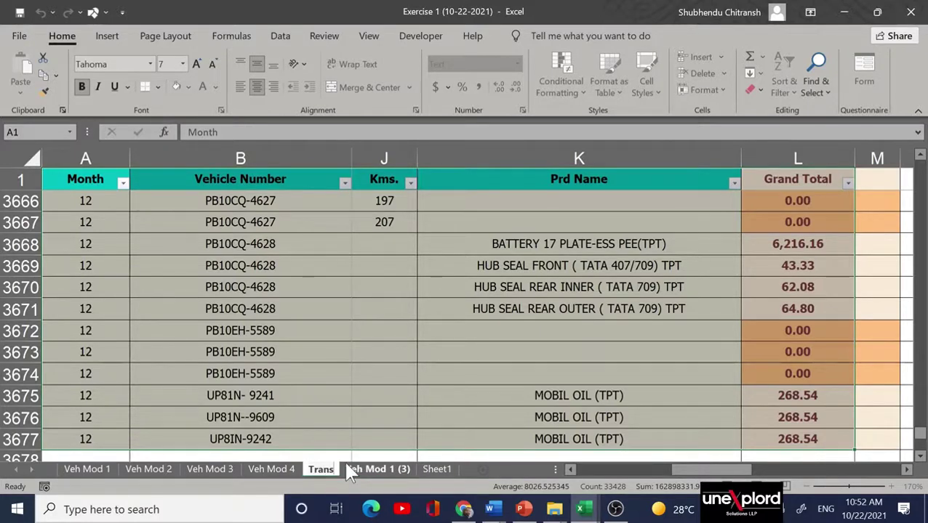
type("portat")
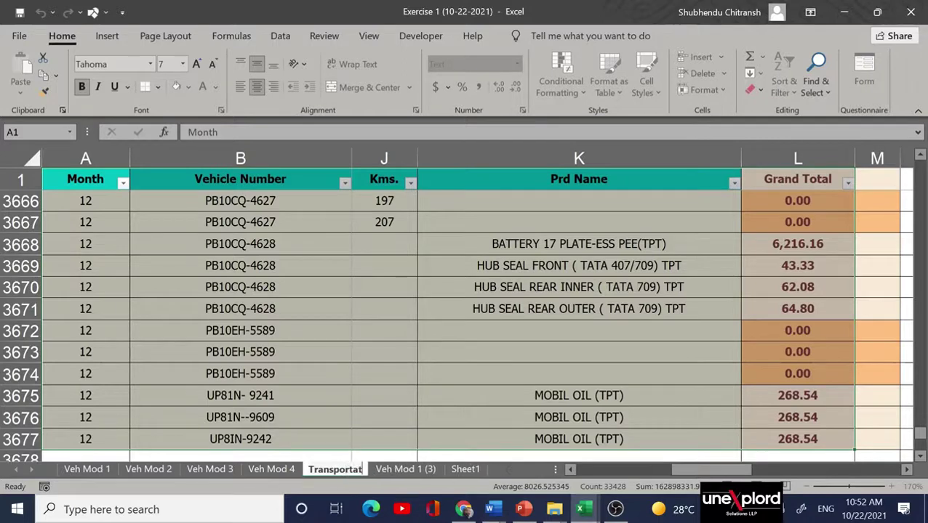
type("ion")
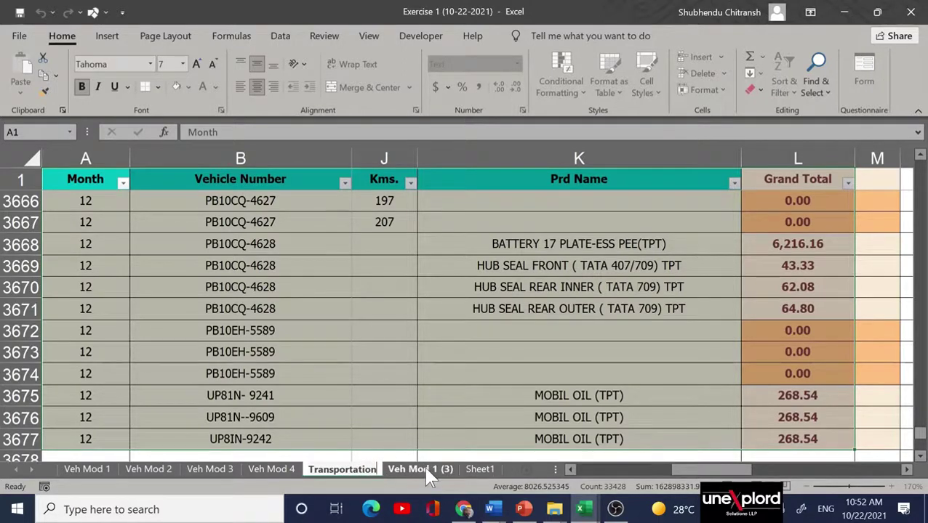
Rename the Veh Mod 1 (3) sheet as Spare Parts.
left_click(426, 475)
double_click(427, 470)
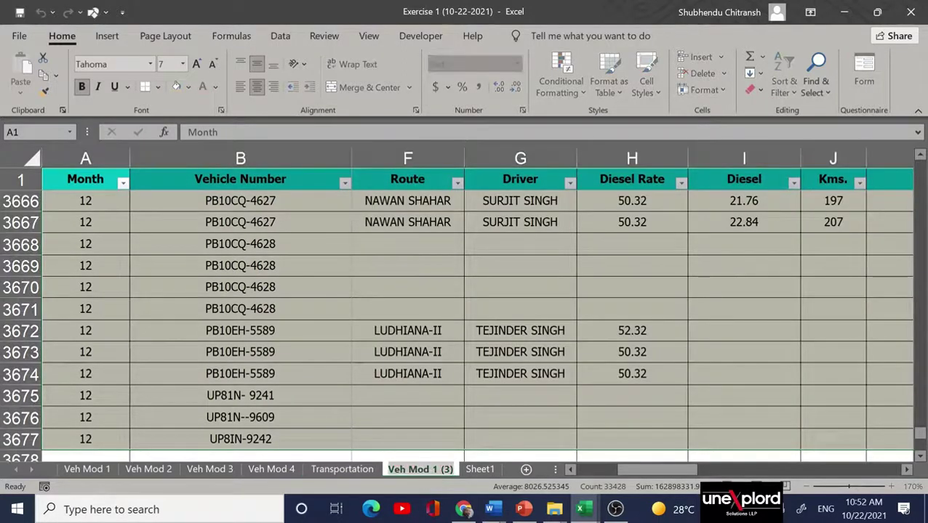
type("Sp")
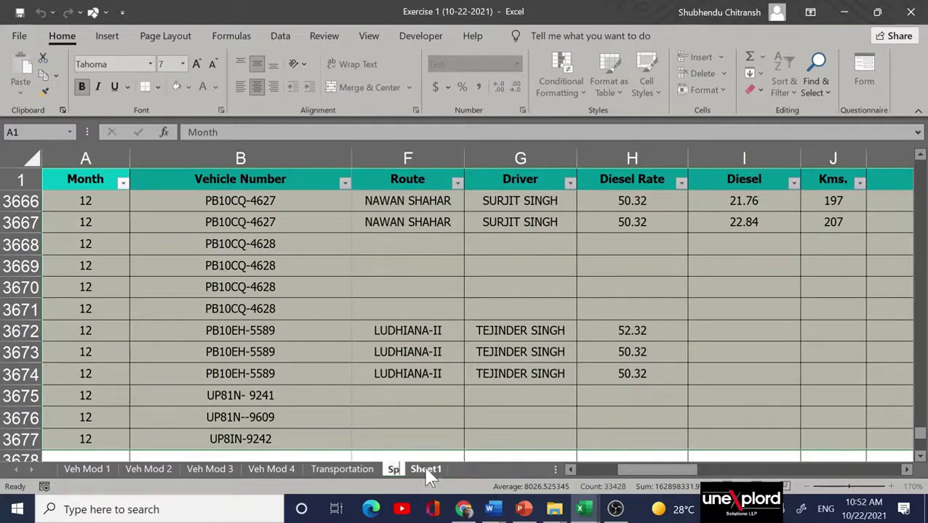
type("are Parts")
key("Return")
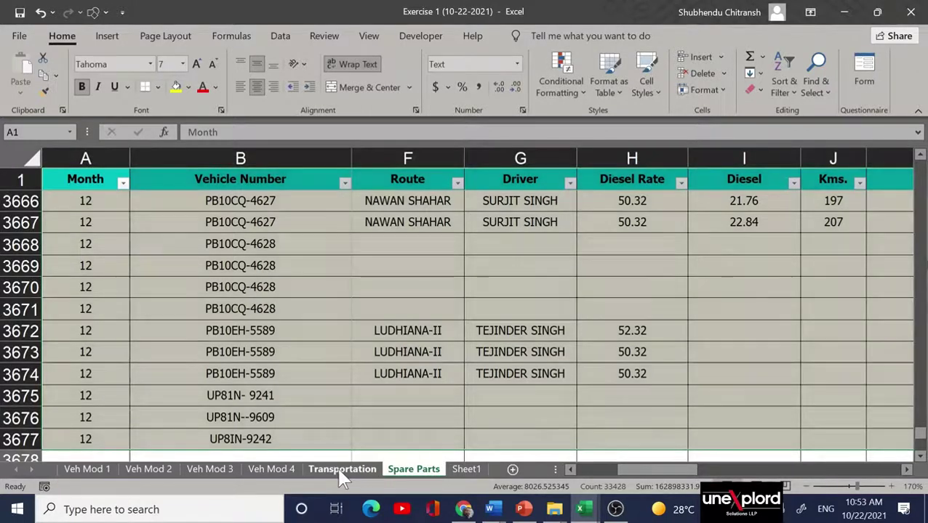
Go to the first Route cell, F2, on the Transportation sheet and examine the columns from Route to Kms. for blanks.
left_click(342, 471)
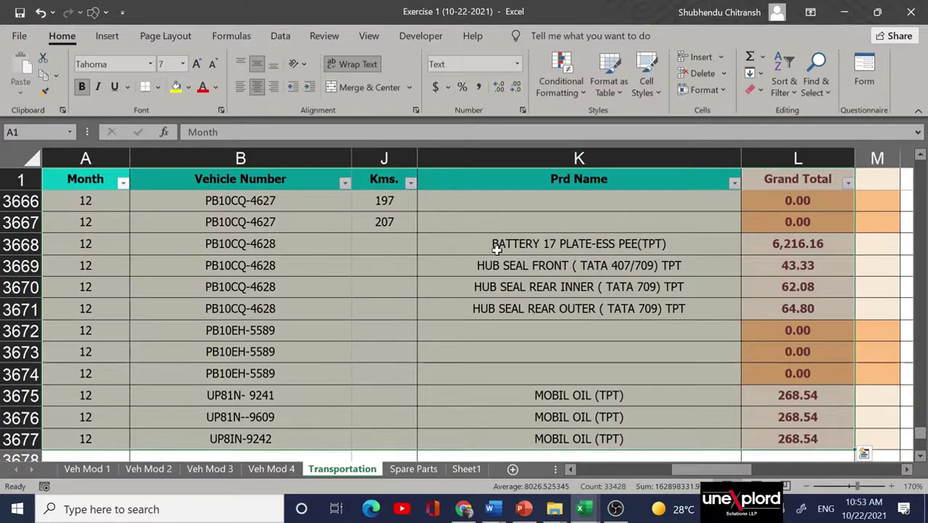
left_click(409, 471)
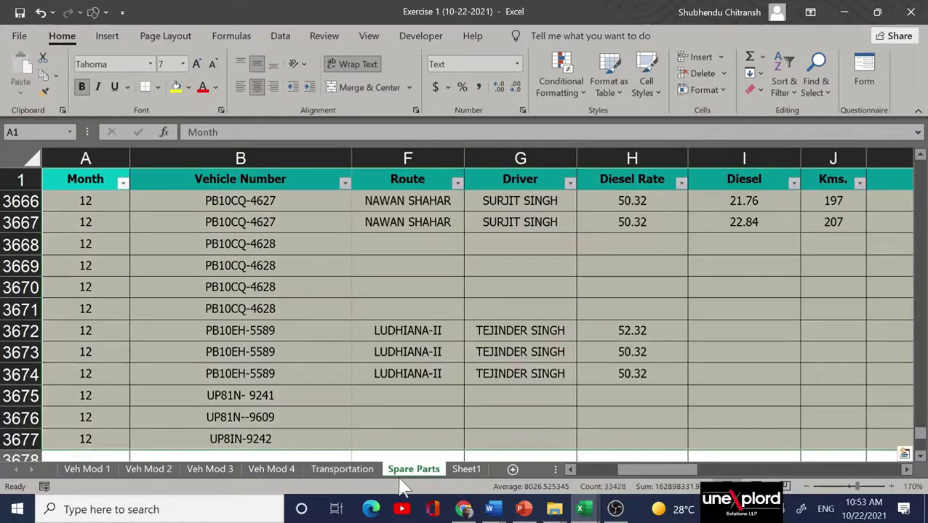
left_click(342, 471)
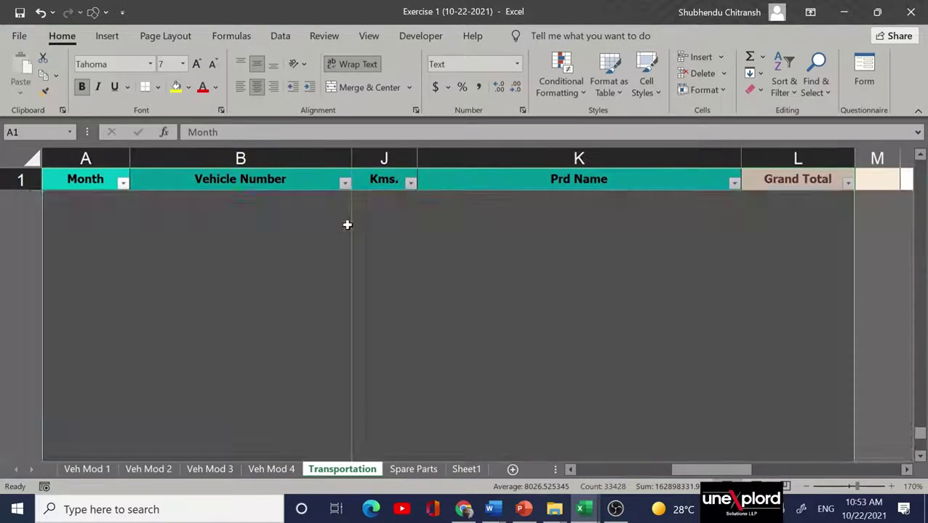
left_click(85, 244)
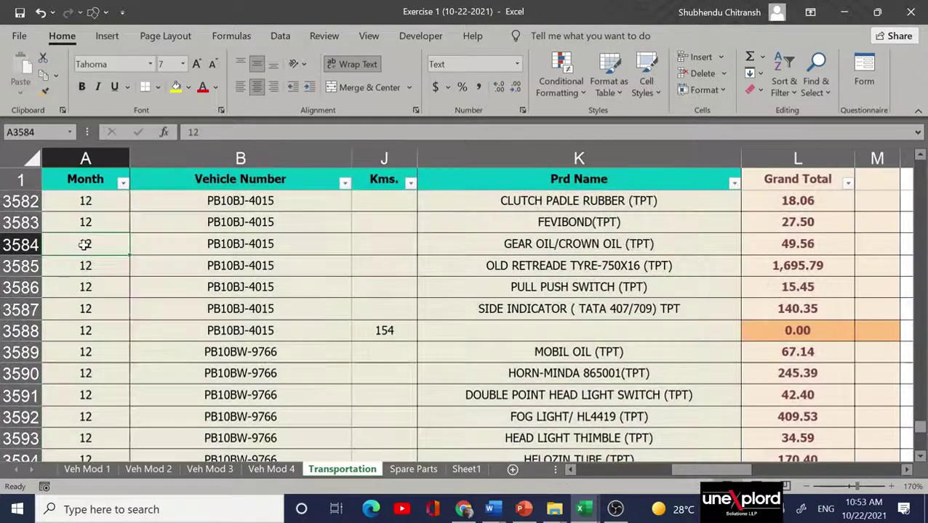
key("ctrl+Up")
key("Right")
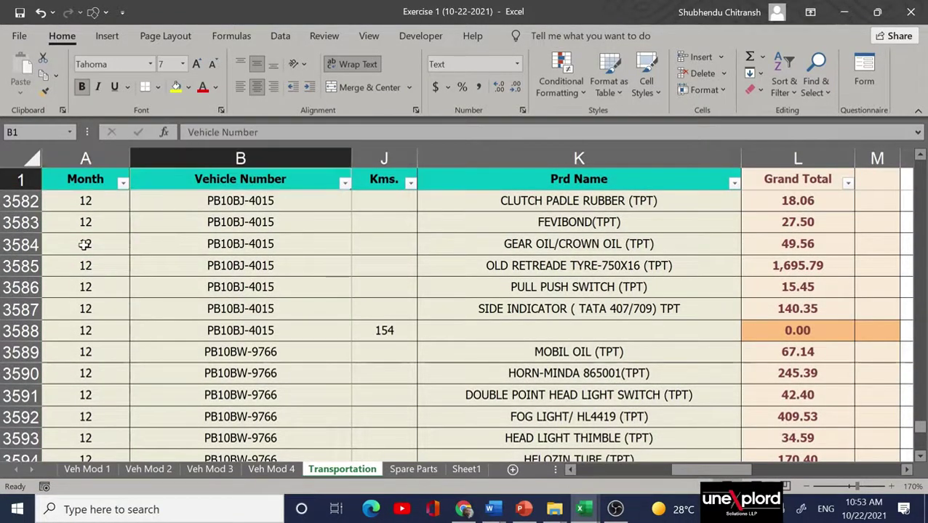
key("Down")
key("Right")
key("Right")
key("Right")
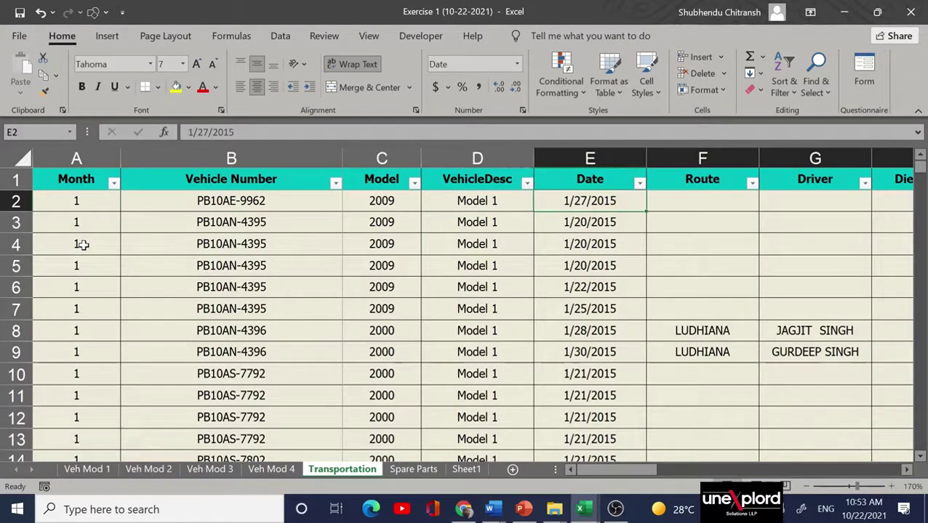
key("Right")
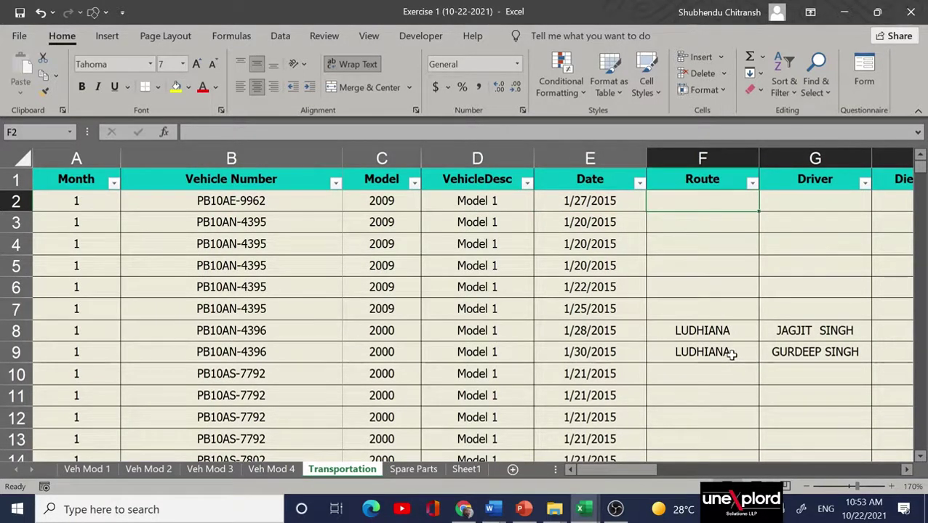
scroll(818, 333, "right", 3)
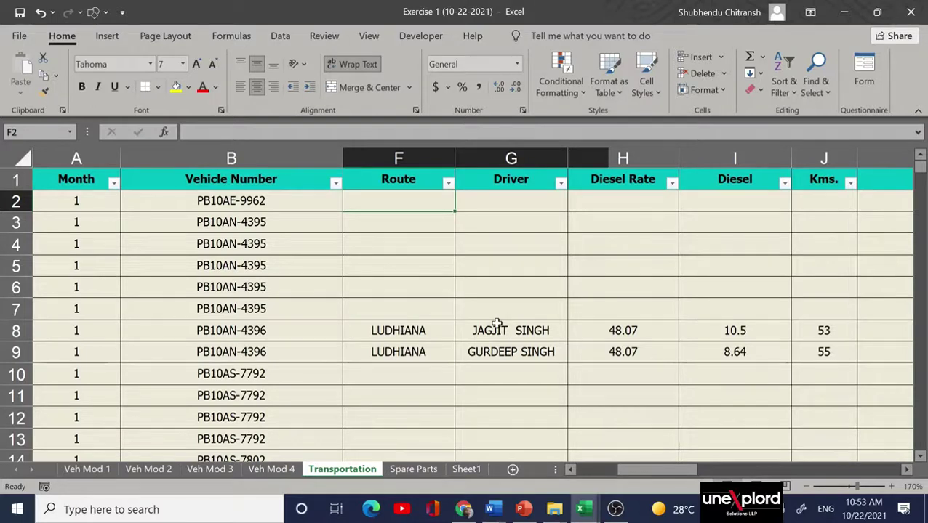
Filter the Transportation sheet's Route column to show only blank entries.
left_click(447, 185)
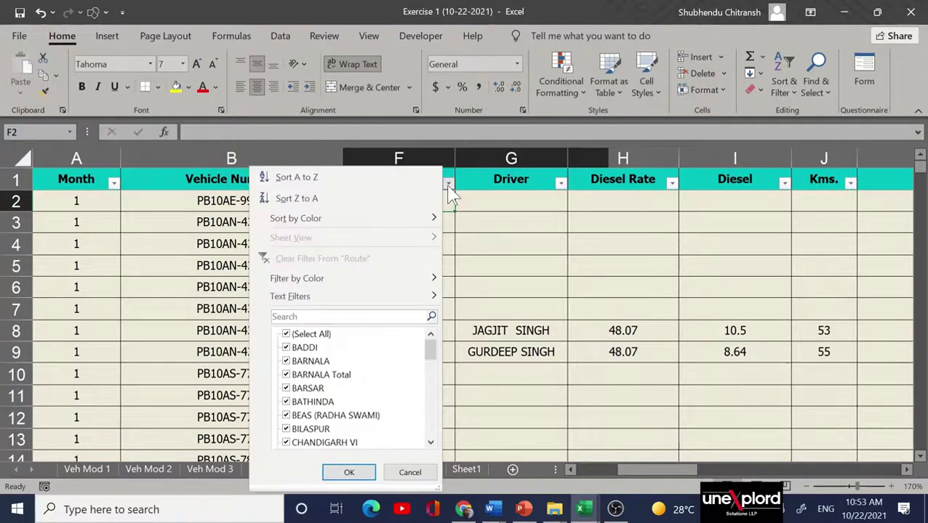
left_click(304, 336)
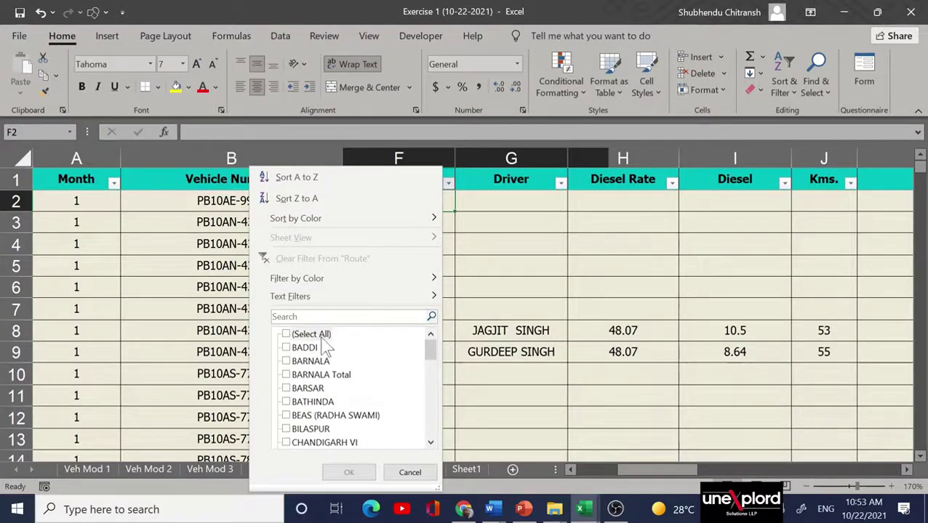
left_click_drag(430, 356, 440, 436)
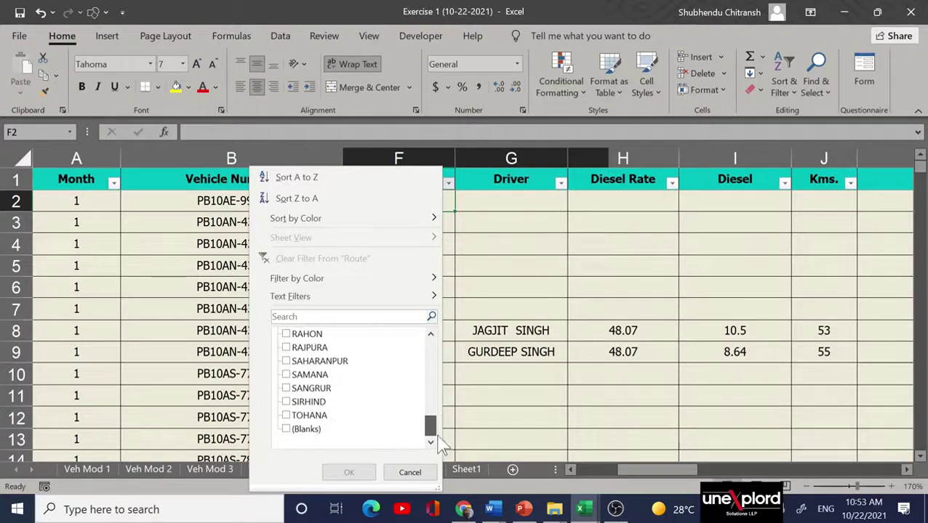
left_click(298, 431)
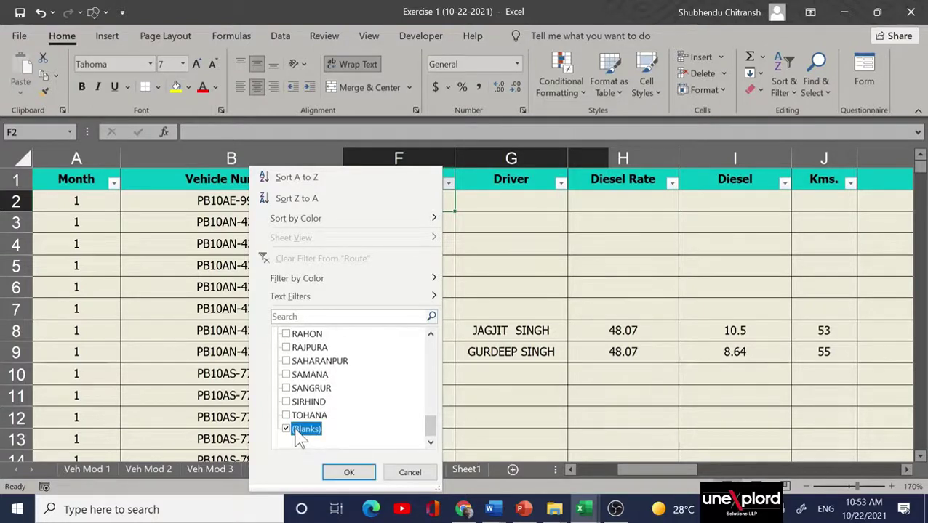
left_click(349, 473)
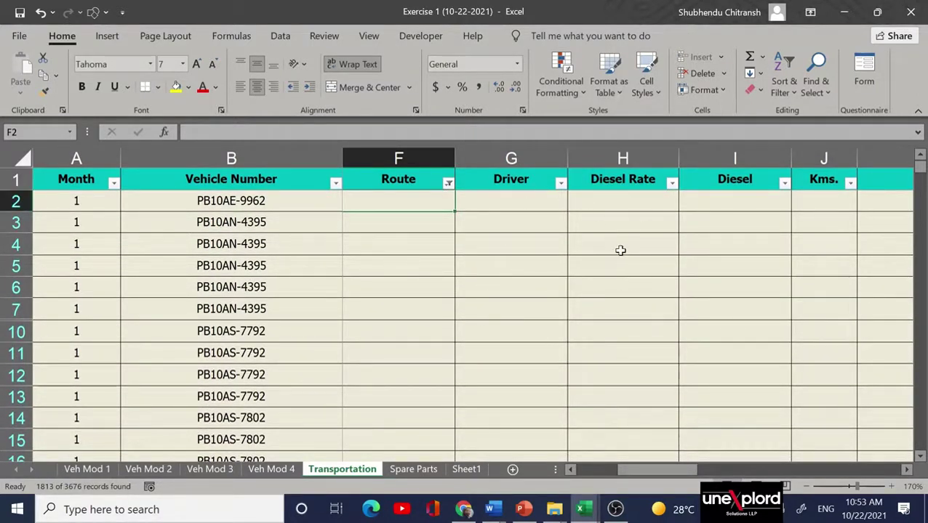
Delete all the filtered blank-Route rows from row 2 down and show all routes again.
left_click(16, 202)
key("ctrl+shift+Down")
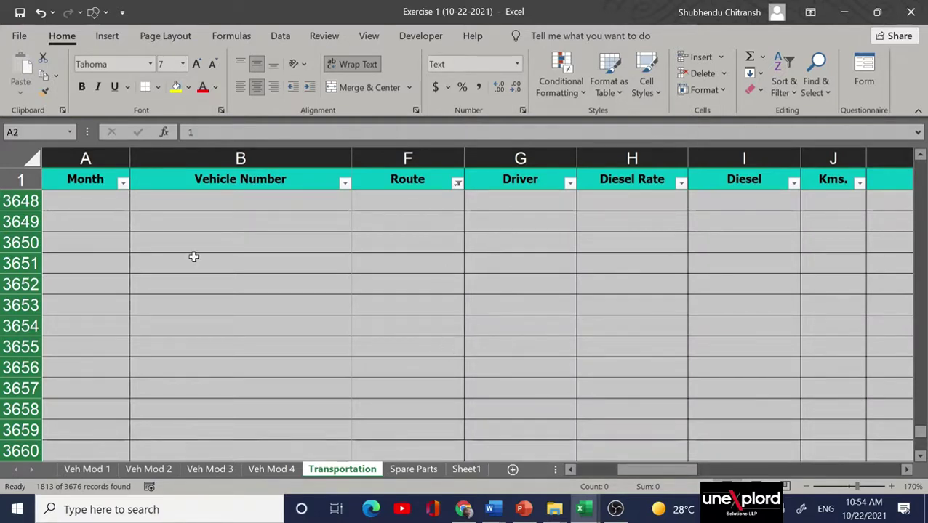
left_click(458, 185)
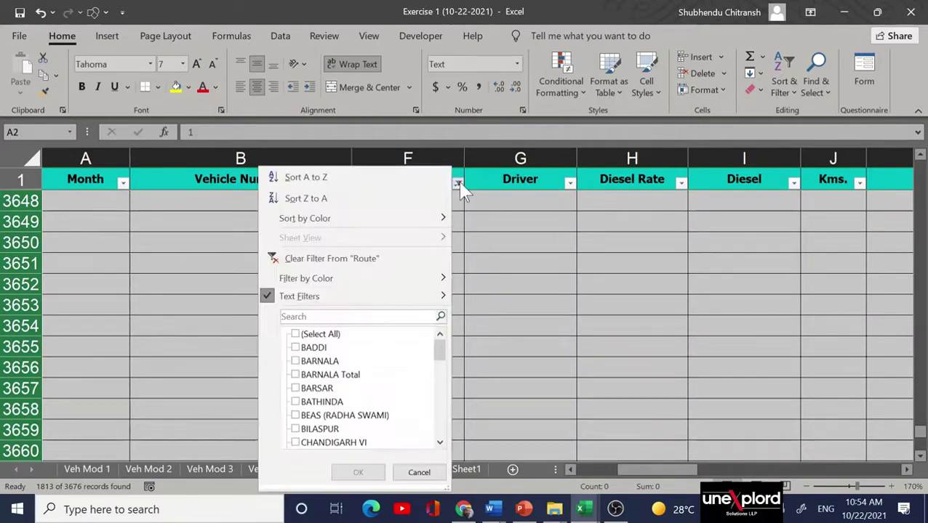
left_click(319, 335)
left_click(356, 476)
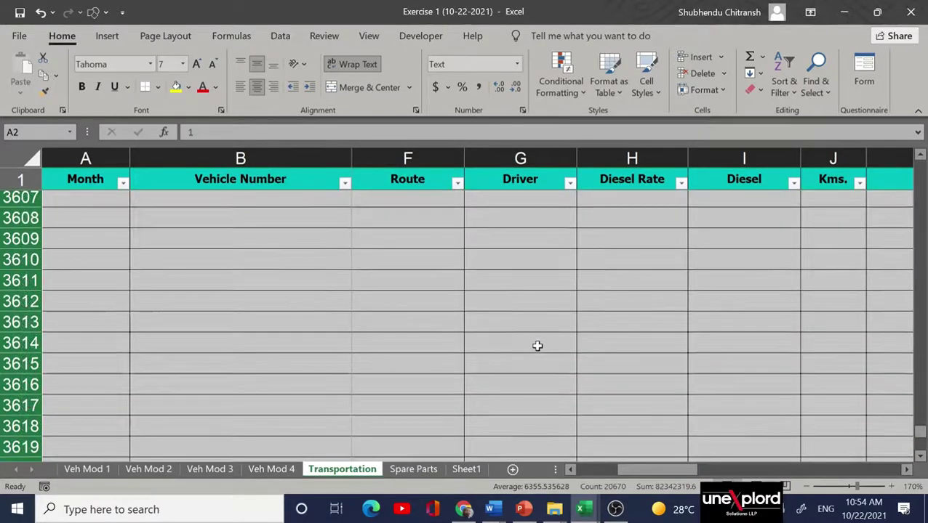
left_click(87, 330)
key("ctrl+z")
key("ctrl+z")
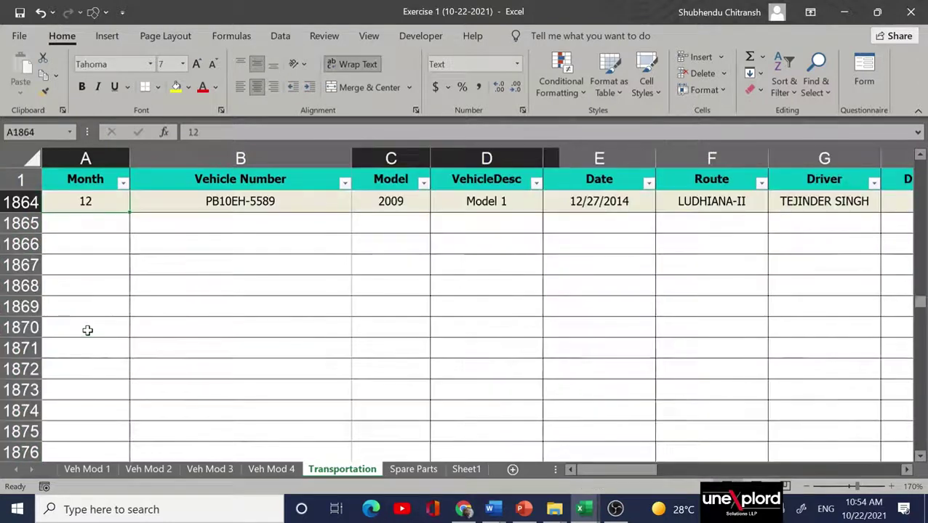
key("ctrl+Home")
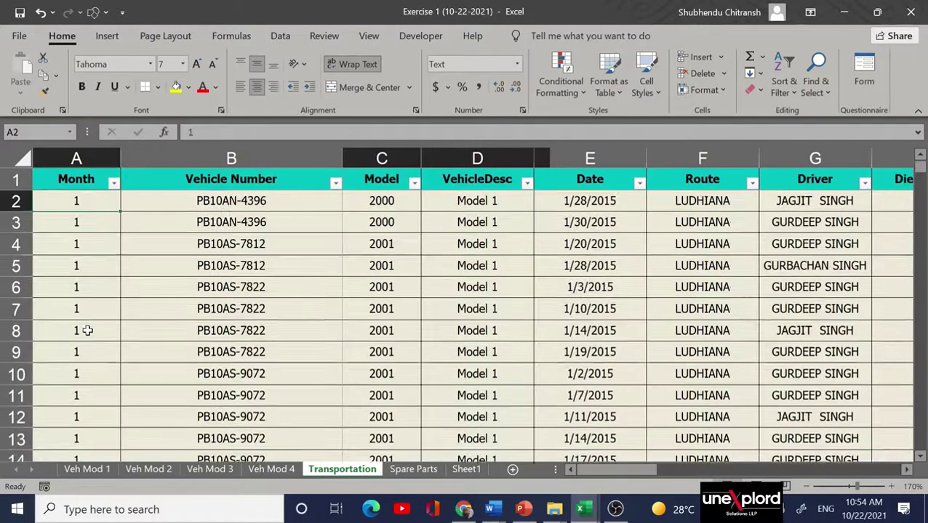
Review the remaining Transportation data along row 2, from Month across to Grand Total and back through Route, Driver and Diesel.
key("Right")
key("Right")
key("Right")
key("Right")
key("Right")
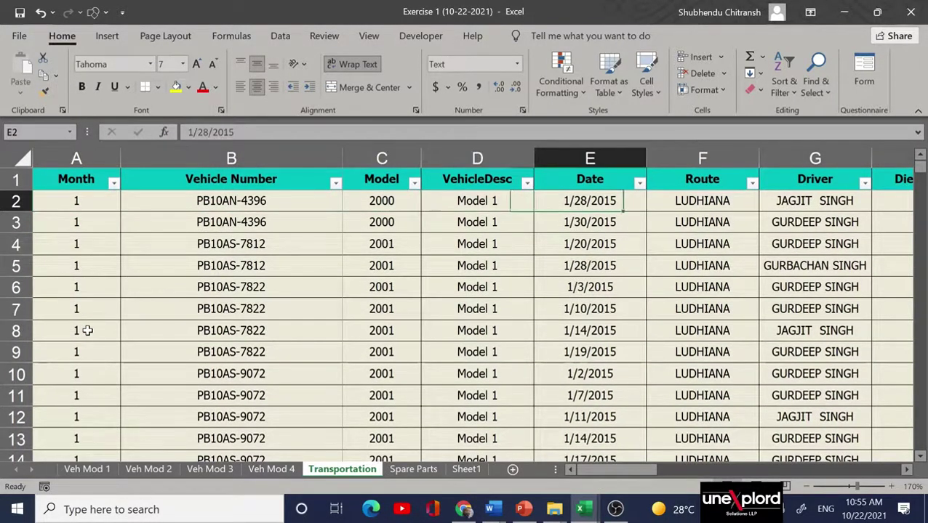
key("Right")
key("Right")
key("Right")
key("Right")
key("Right")
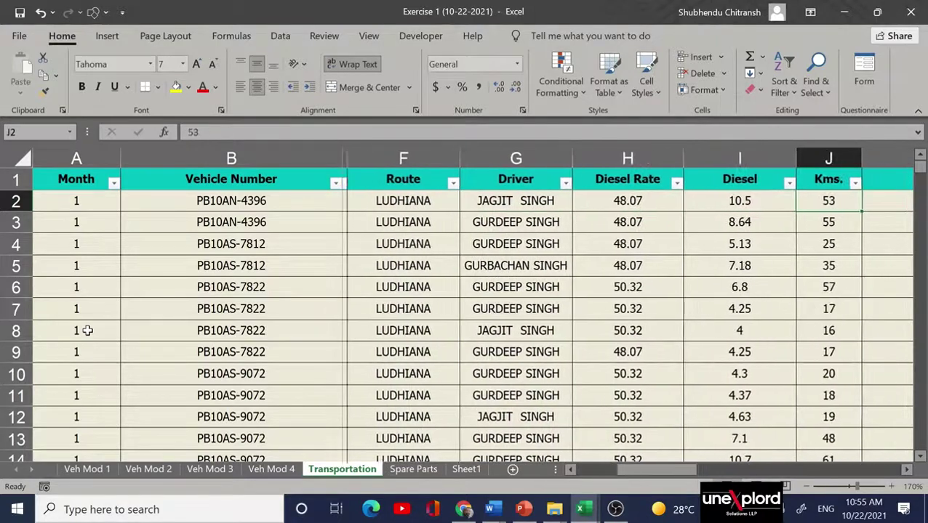
key("Right")
key("Right")
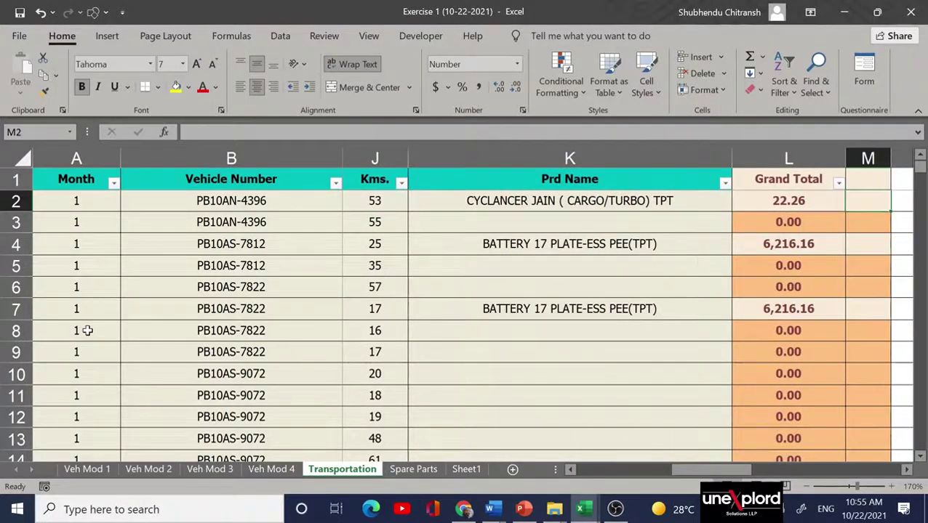
key("Left")
key("Left")
key("Left")
key("Left")
key("Left")
key("Left")
key("Left")
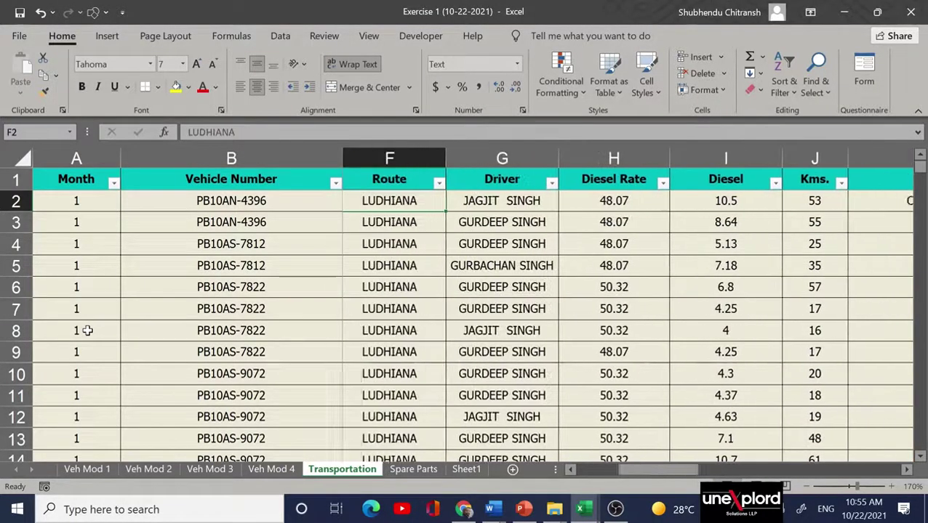
key("Left")
key("Right")
key("Right")
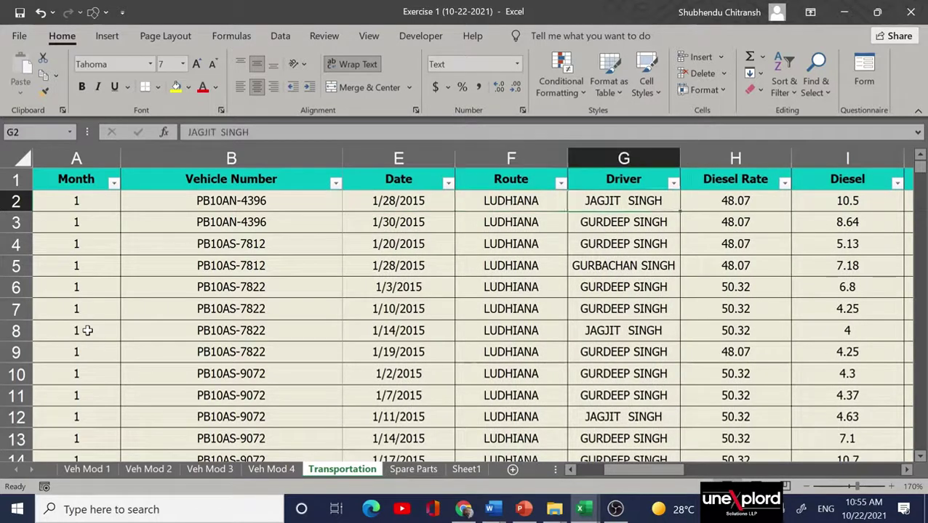
key("Right")
key("Right")
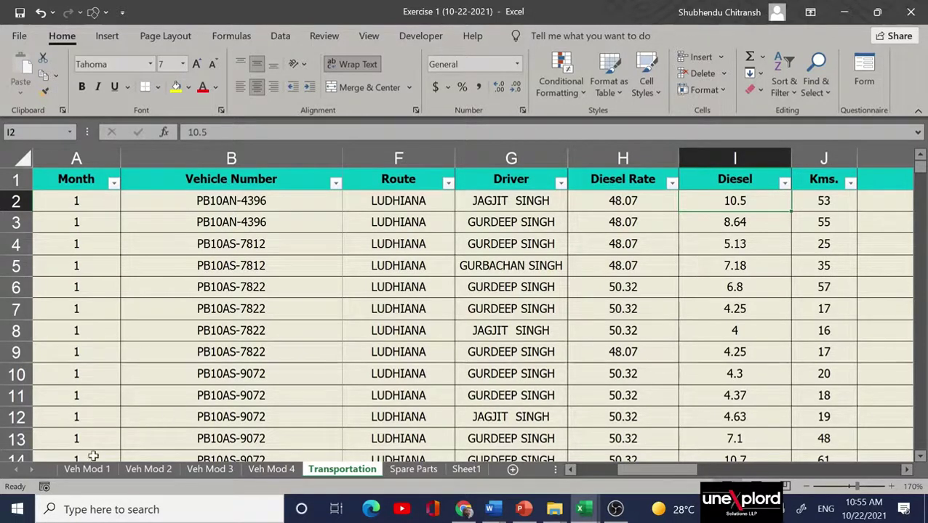
Open the Spare Parts sheet and move to the Route cell in the first data row.
left_click(414, 470)
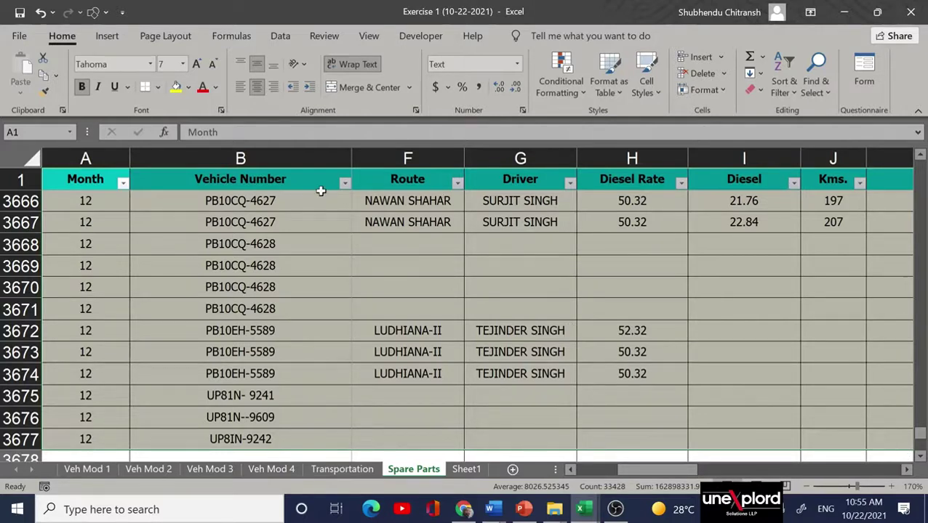
left_click(113, 239)
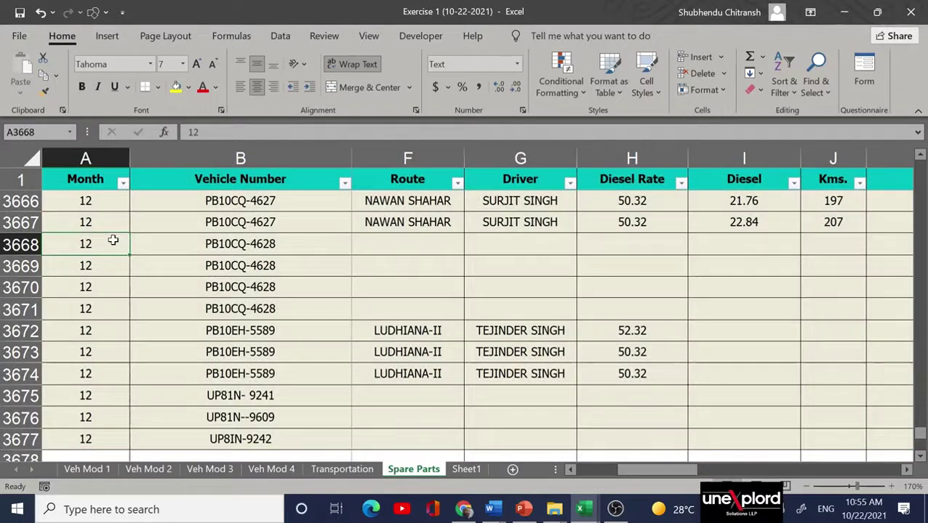
key("ctrl+Up")
key("Down")
key("Right")
key("Right")
key("Right")
key("Right")
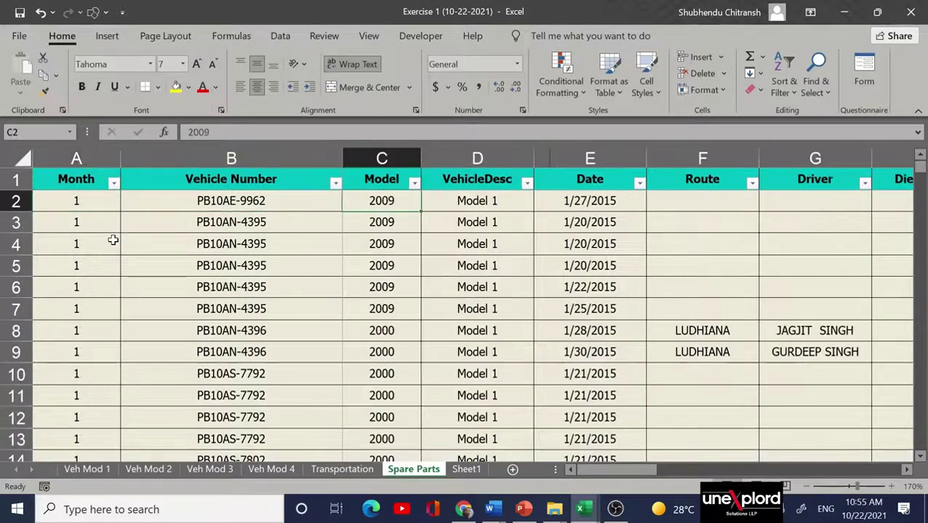
key("Right")
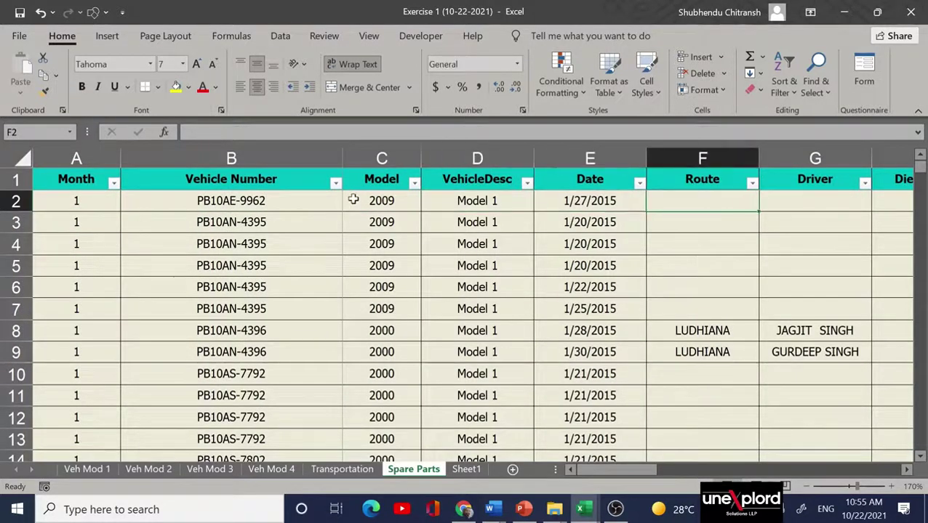
Filter the Route column to exclude blank entries.
left_click(752, 183)
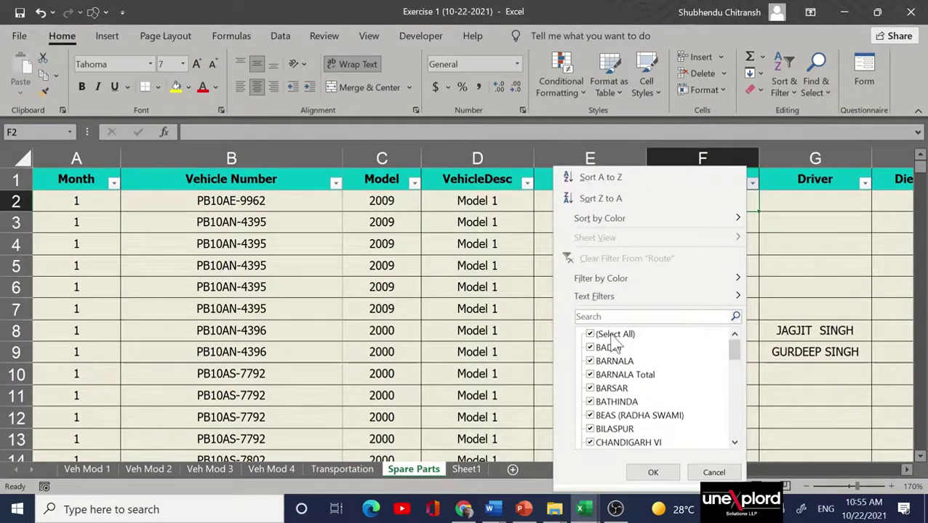
left_click_drag(736, 341, 743, 434)
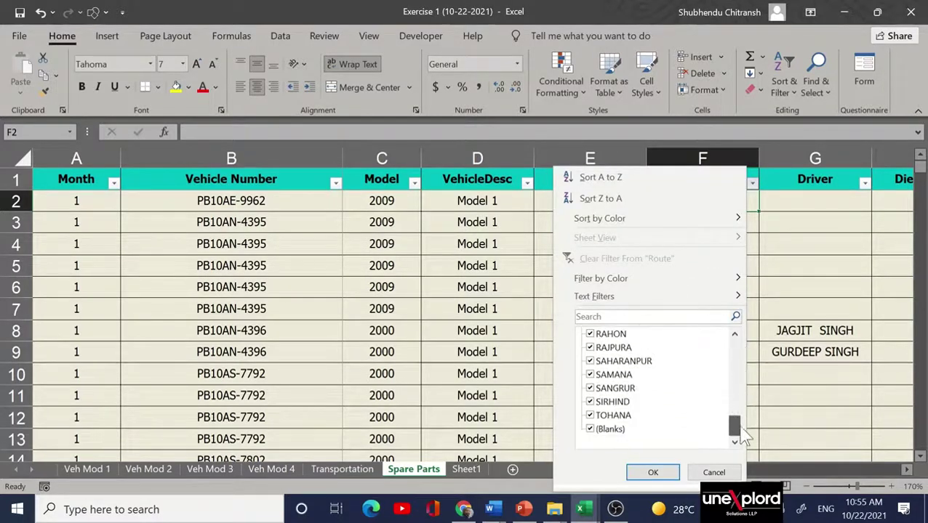
left_click(597, 431)
left_click(663, 478)
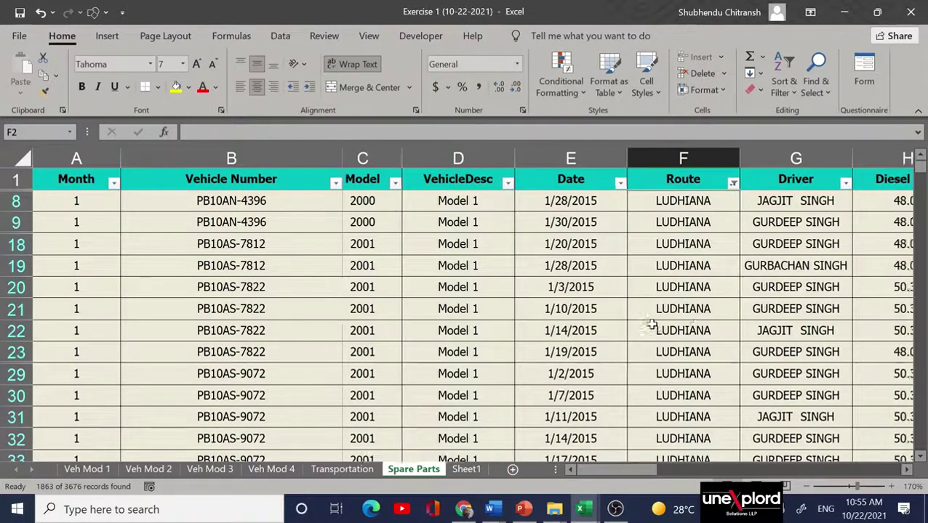
Delete all the filtered rows that have a route, from row 8 down to the last record.
scroll(652, 325, "right", 3)
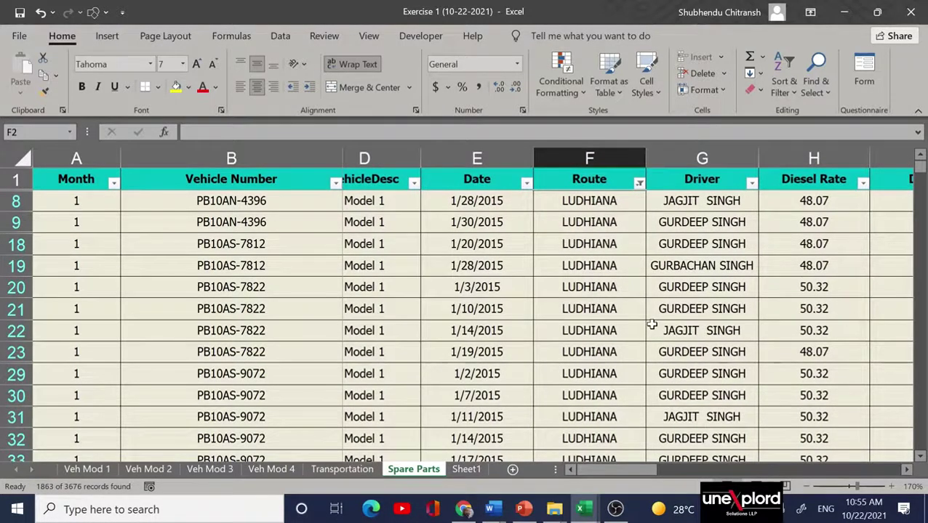
scroll(652, 325, "left", 1)
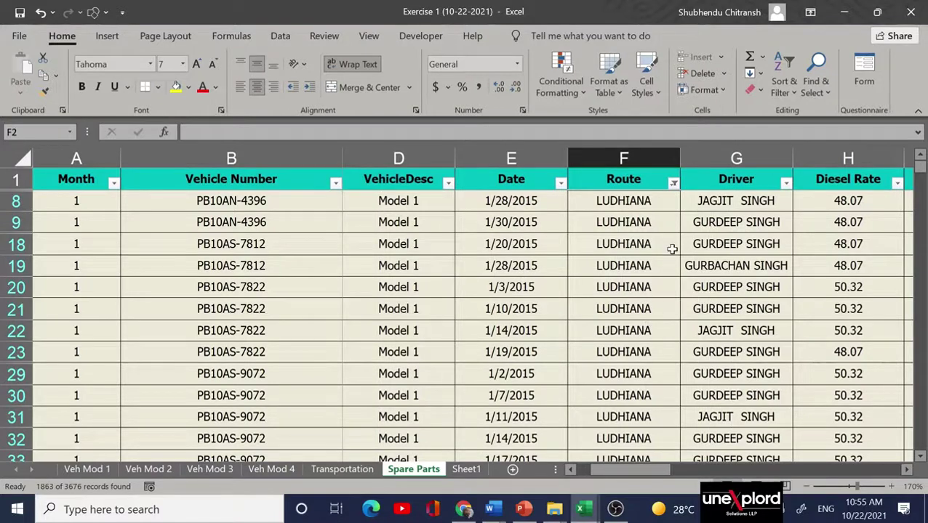
scroll(672, 249, "right", 3)
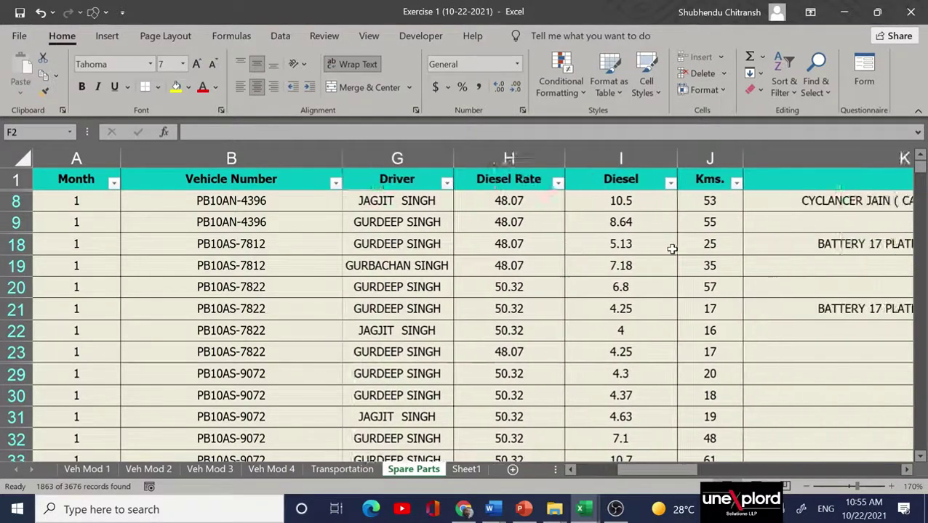
scroll(672, 249, "right", 2)
scroll(671, 248, "left", 3)
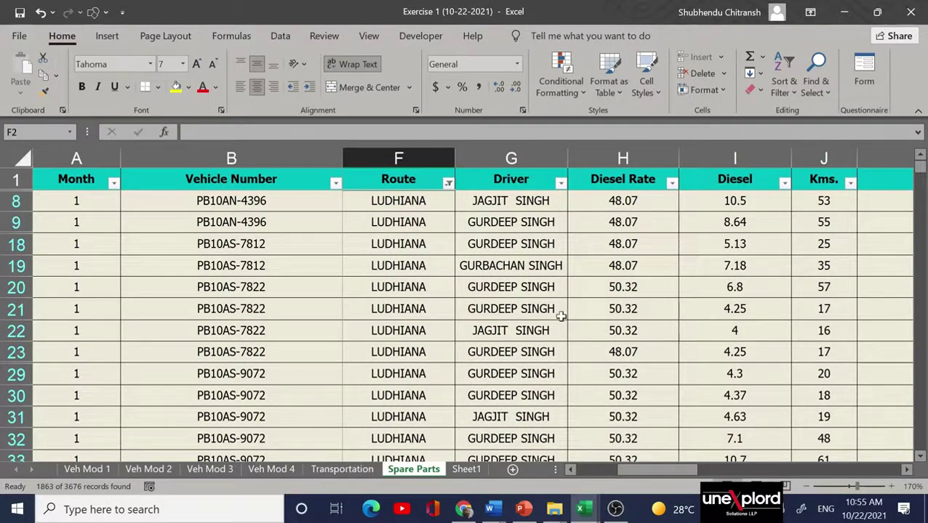
scroll(424, 272, "left", 3)
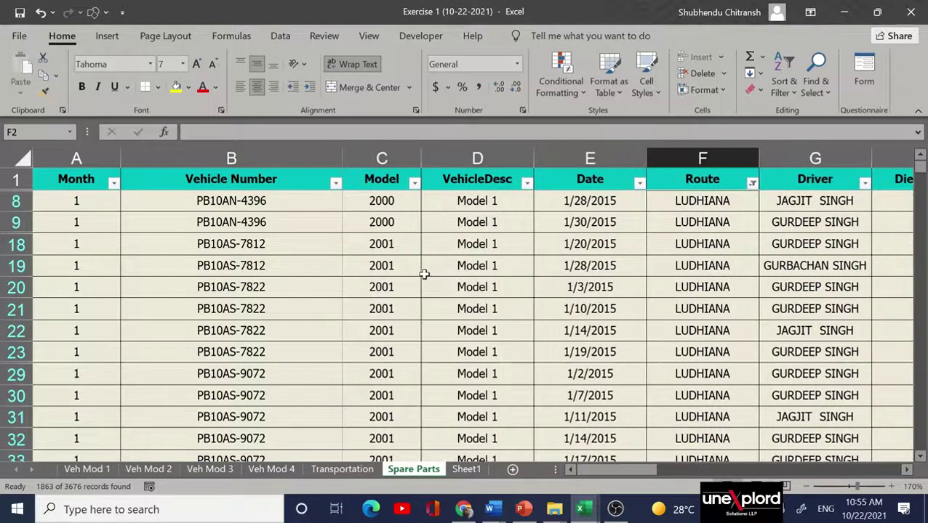
left_click(6, 203)
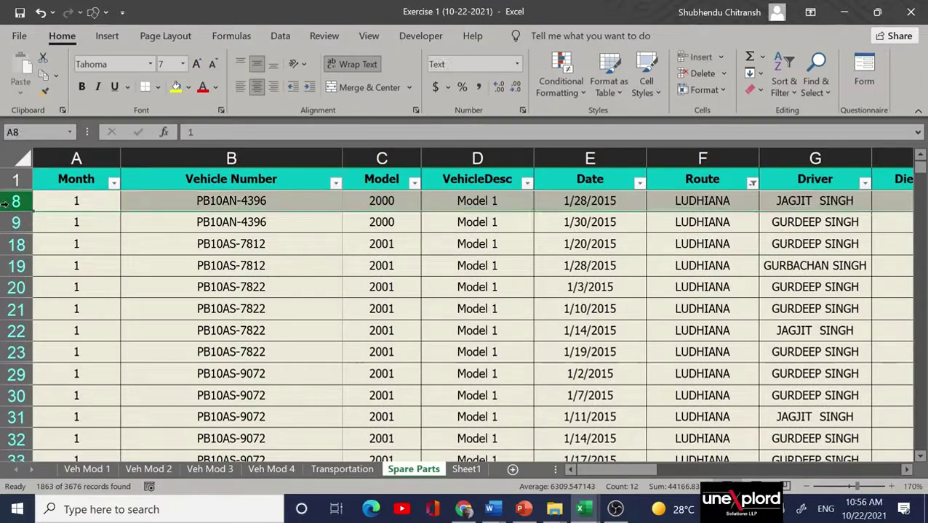
key("ctrl+shift+Down")
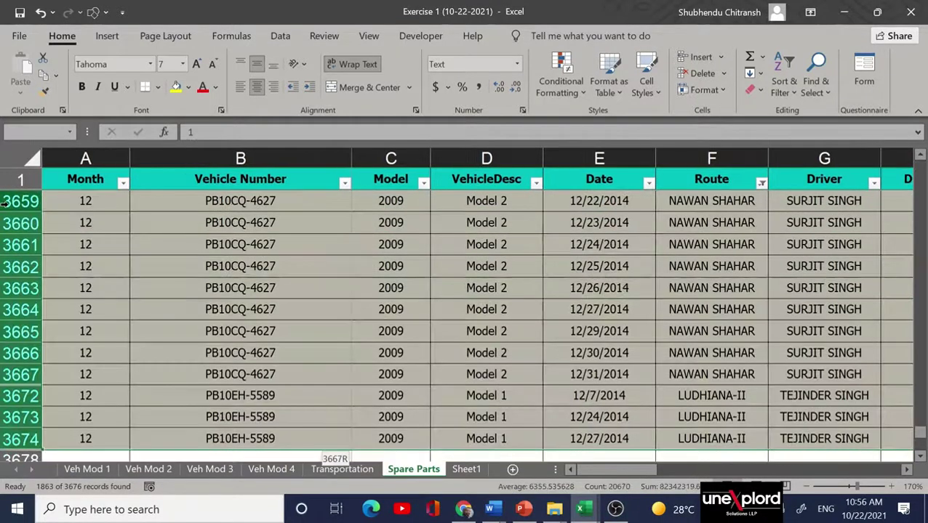
scroll(6, 204, "up", 10)
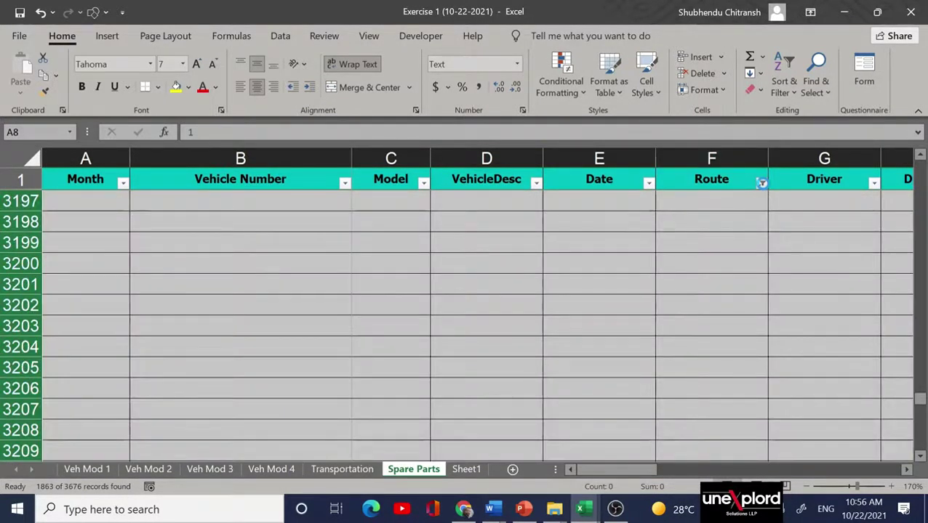
Reset the Route column's filter to include blank entries so that all remaining rows are shown.
left_click(761, 183)
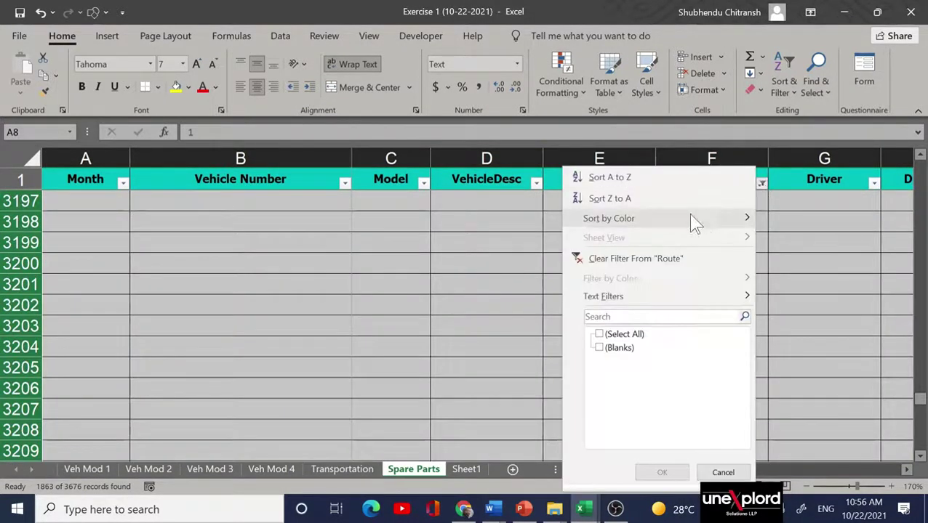
left_click(609, 347)
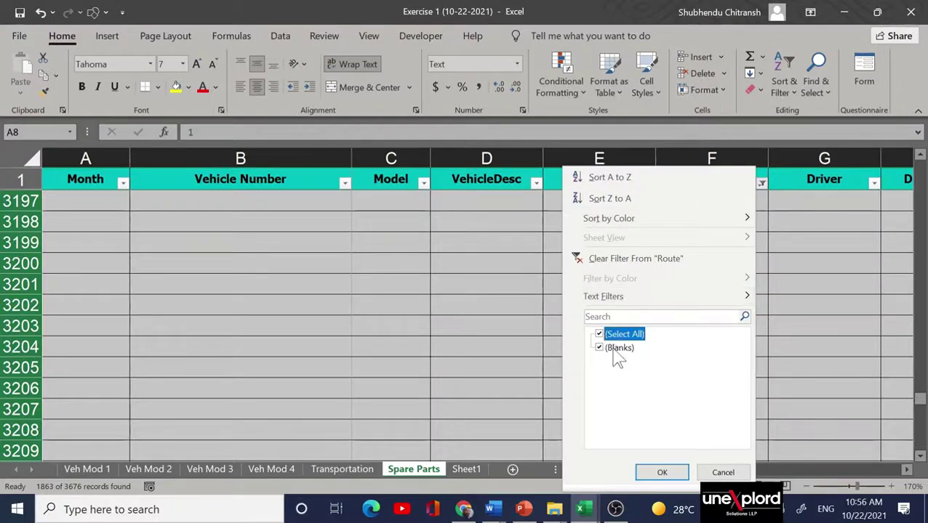
left_click(661, 474)
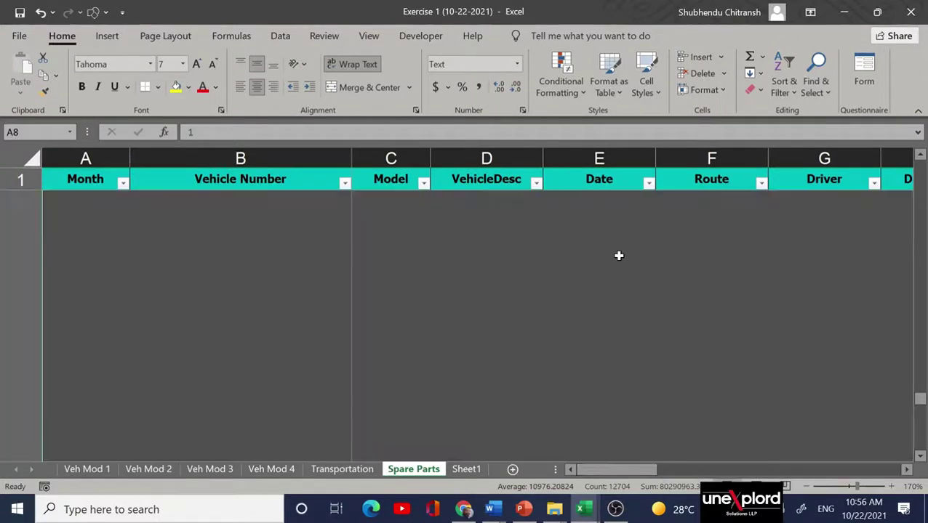
Check the remaining records from the last filled row back up to the first data row.
scroll(122, 262, "up", 15)
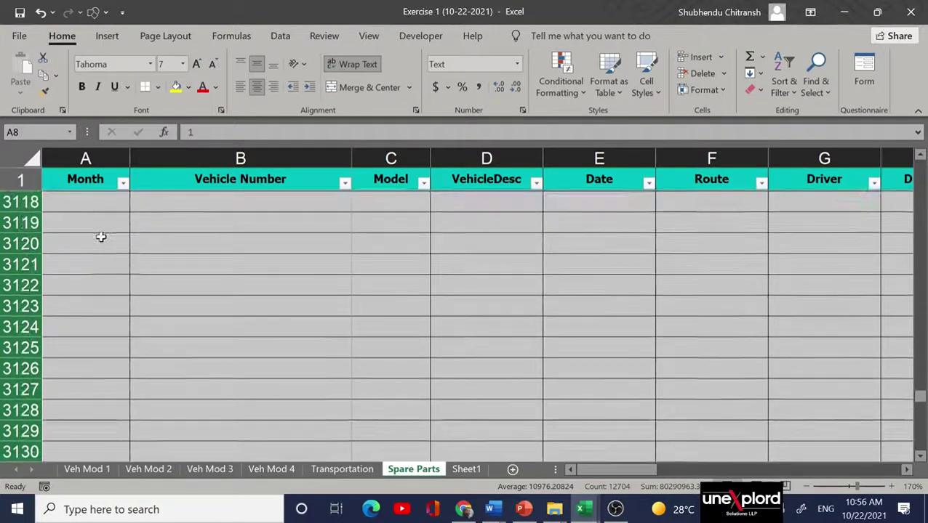
left_click(104, 306)
key("ctrl+Up")
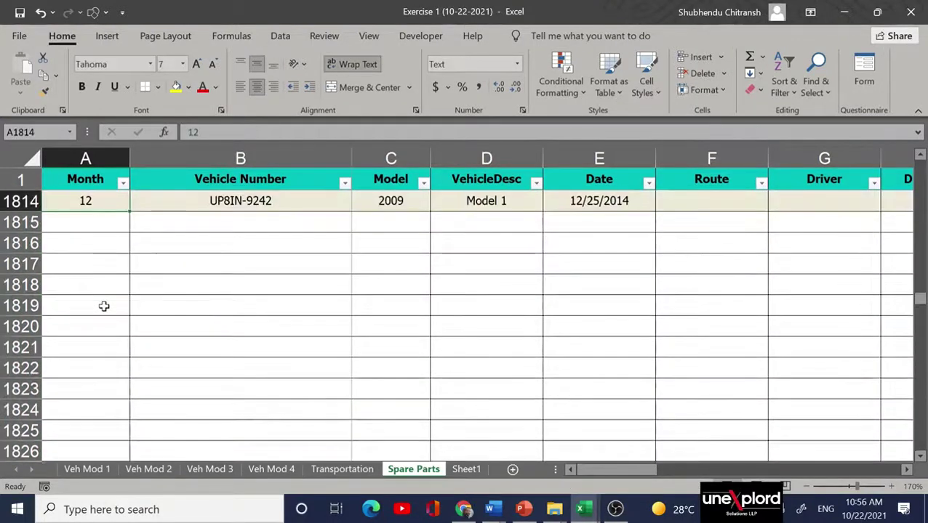
key("Up")
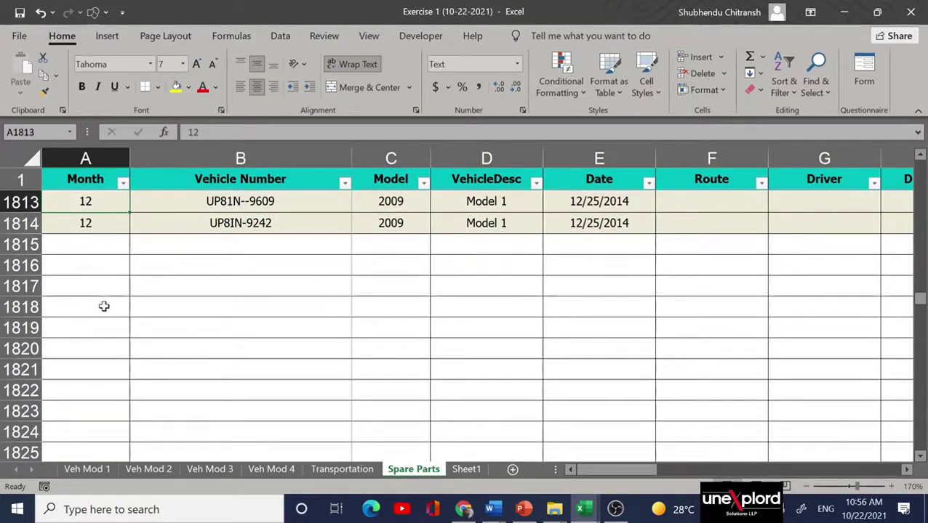
key("ctrl+Up")
key("Down")
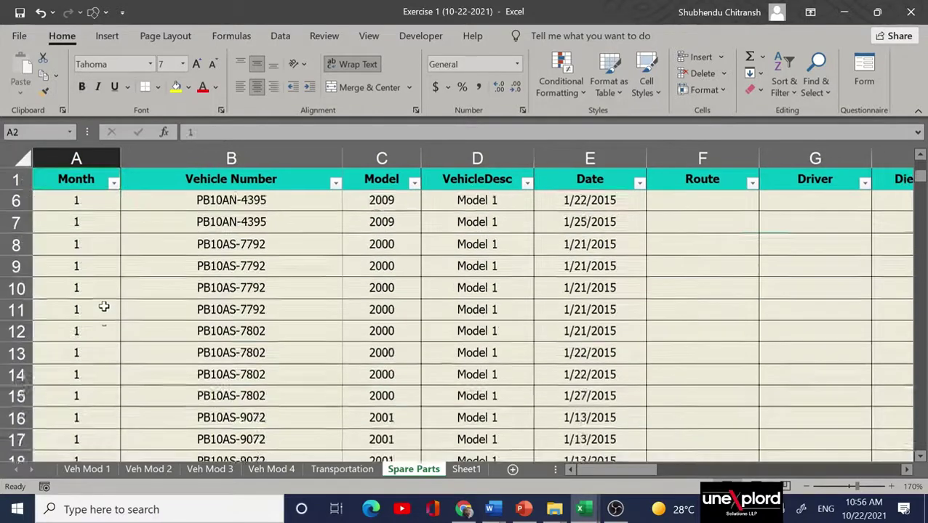
key("Right")
key("Right")
key("Right")
key("Right")
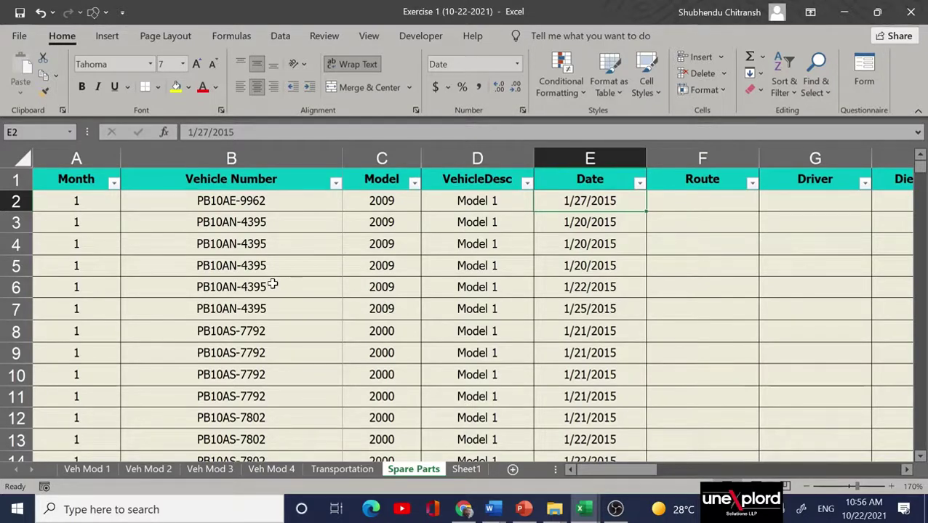
scroll(273, 284, "up", 3)
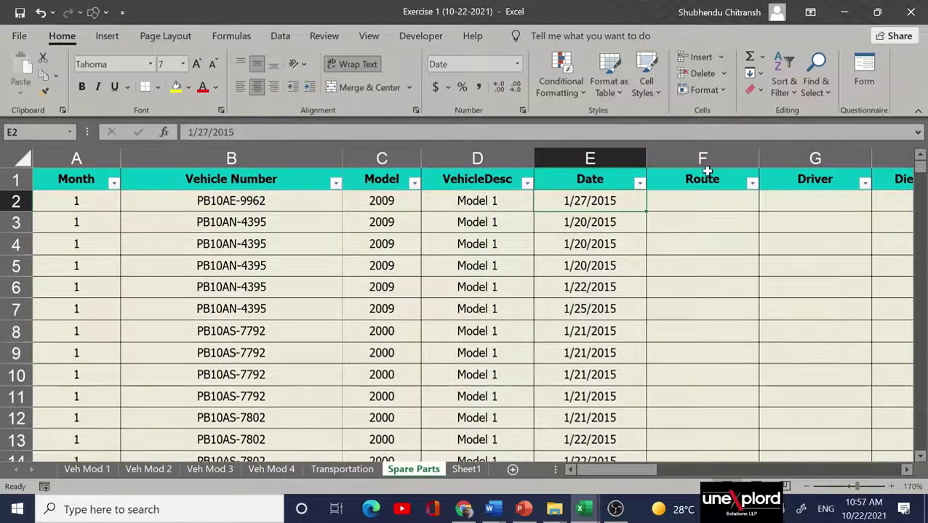
Examine the columns from Route to Prd Name to see which ones are unused for spare parts.
left_click(703, 151)
key("Right")
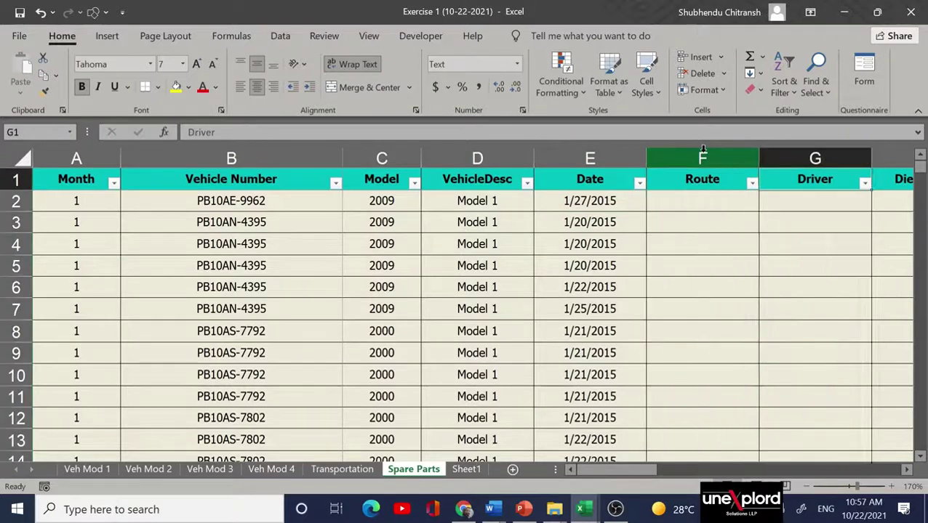
key("Right")
key("Right")
key("Right")
key("Right")
key("Left")
key("Left")
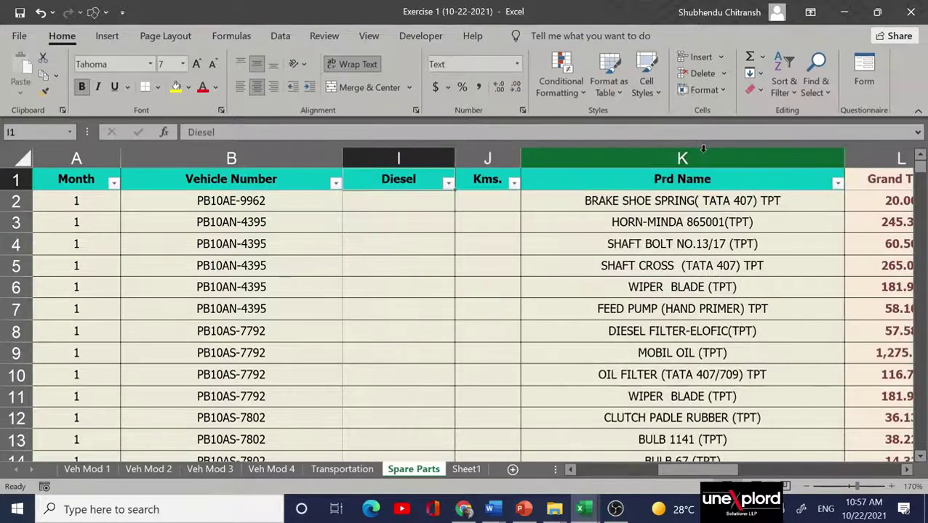
key("Left")
key("Left")
key("Left")
key("Left")
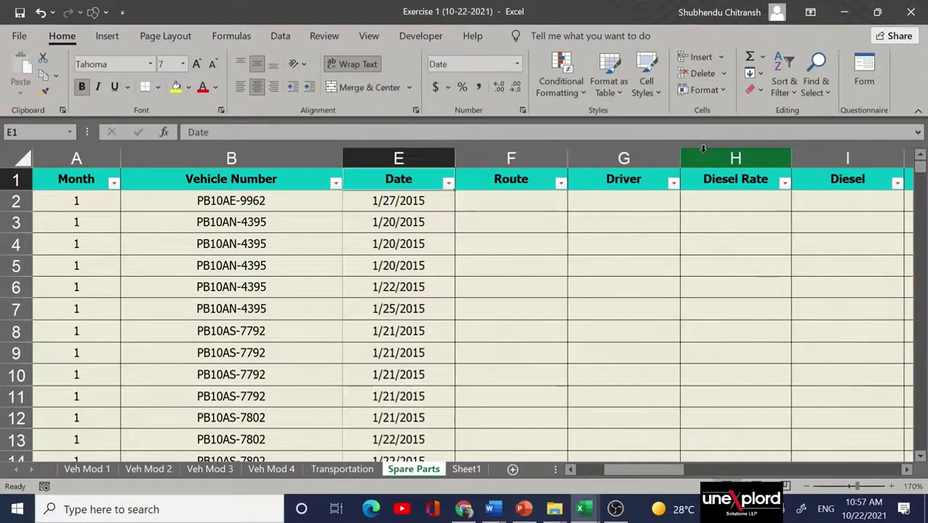
Delete the Route, Driver, Diesel Rate, Diesel and Kms. columns from the Spare Parts sheet.
key("Right")
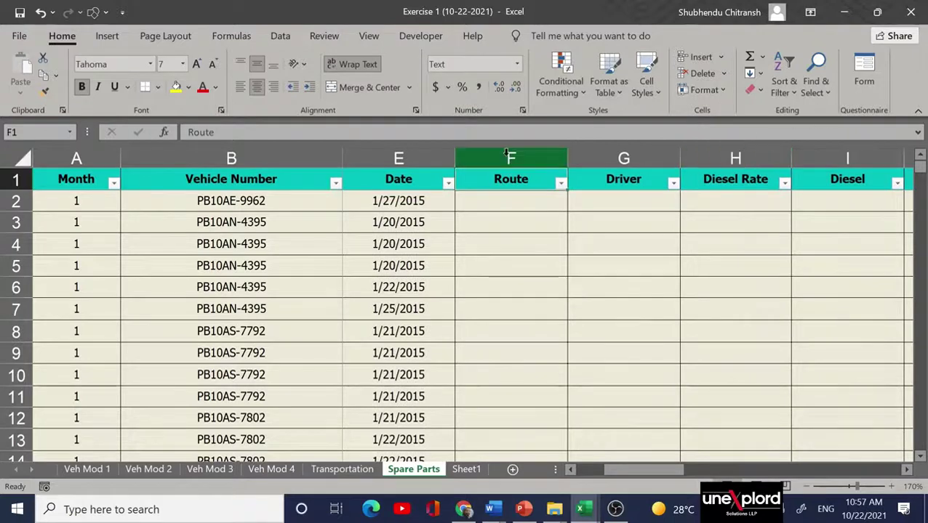
left_click_drag(507, 152, 872, 158)
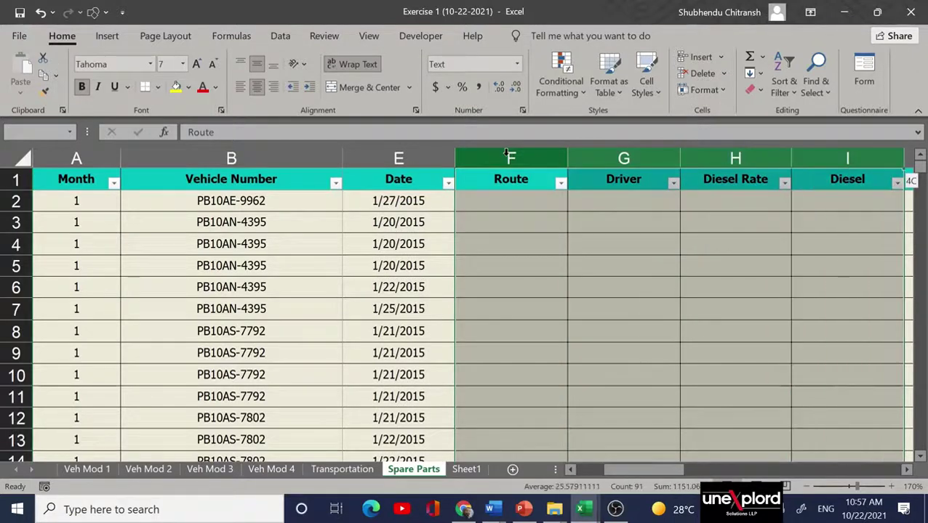
key("shift+Right")
key("shift+Right")
key("shift+Left")
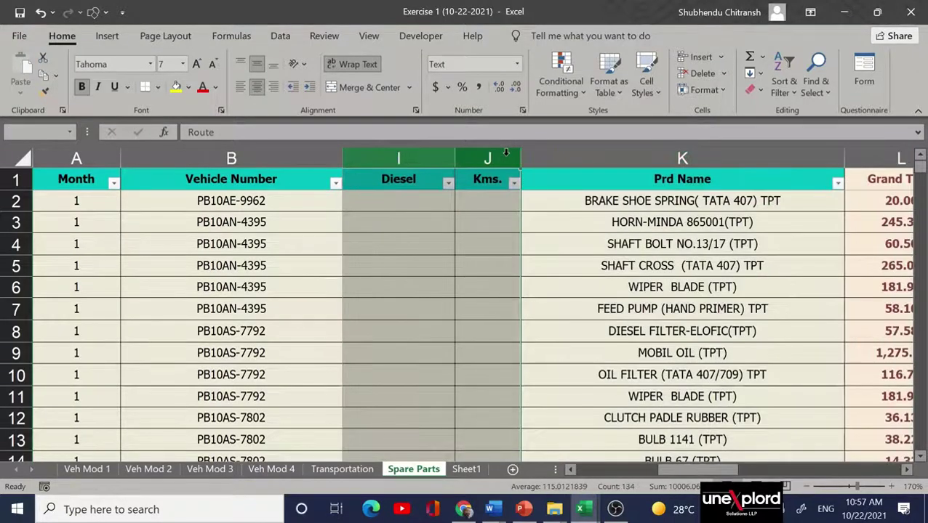
key("ctrl+minus")
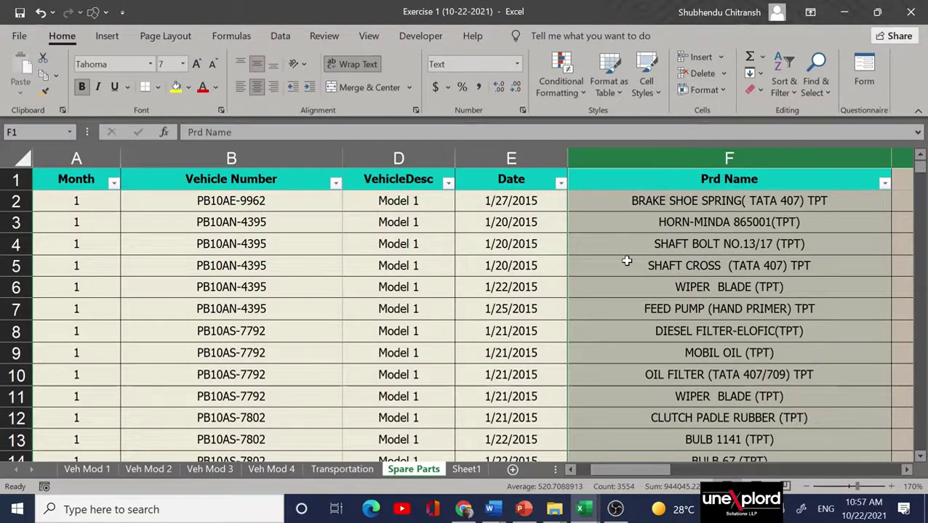
Delete the narrow empty column H beside the Grand Total column.
scroll(626, 261, "right", 2)
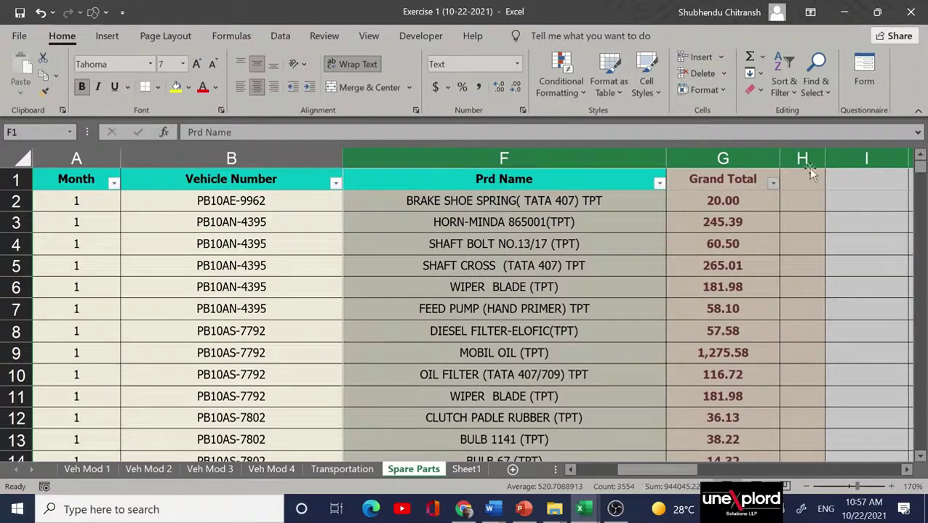
left_click(810, 158)
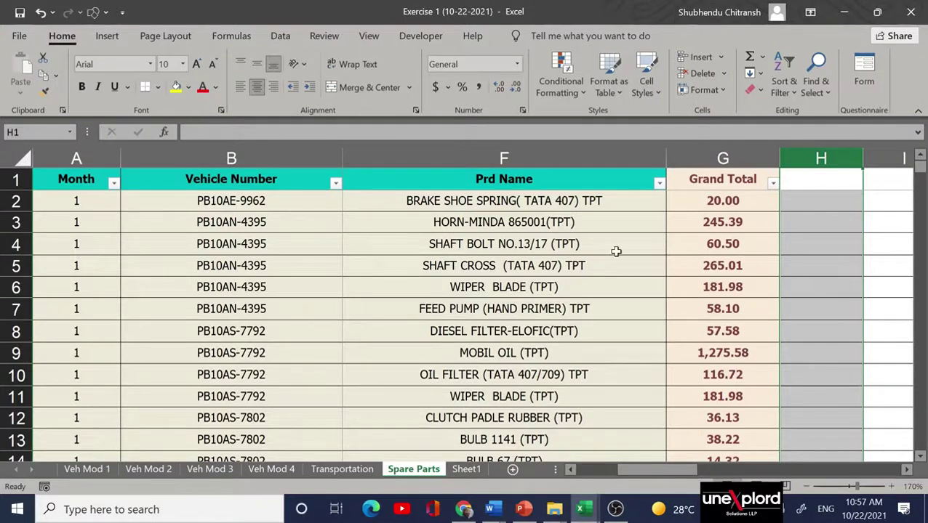
scroll(615, 252, "left", 3)
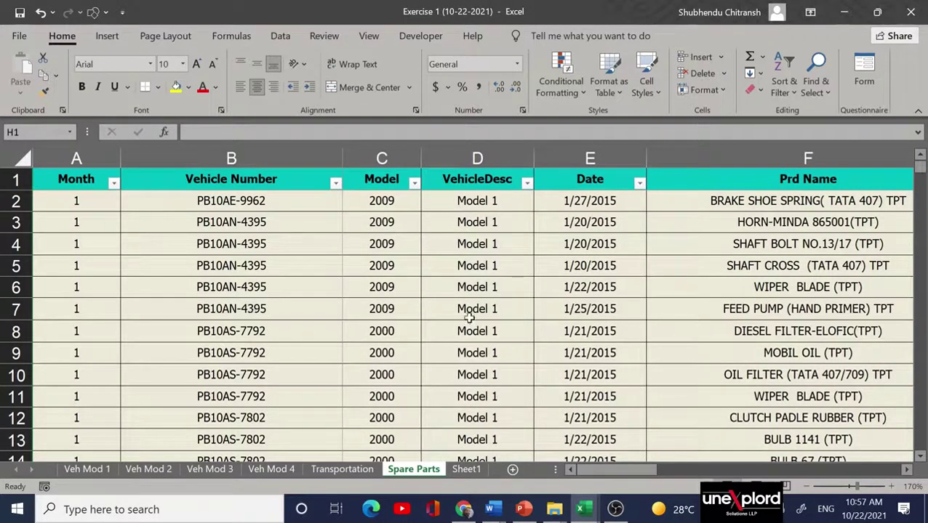
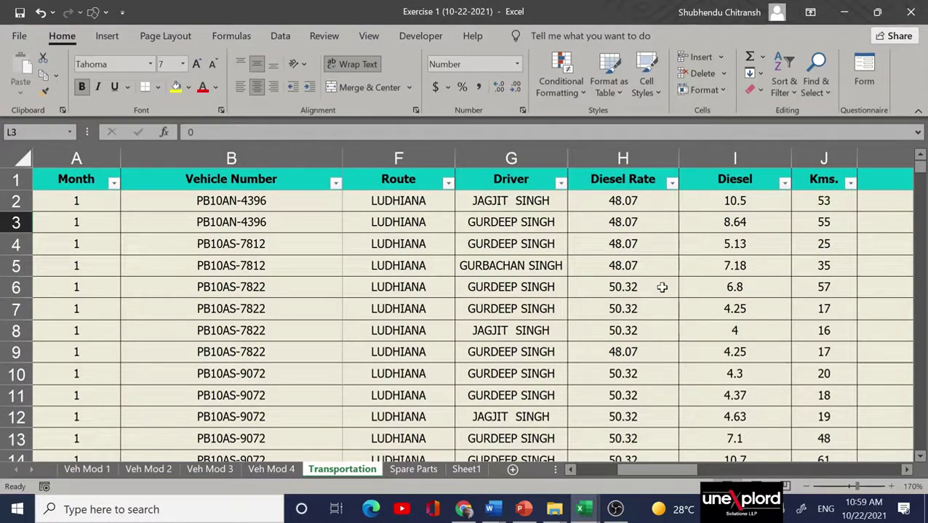
Examine the Transportation sheet's columns from VehicleDesc across to Grand Total.
scroll(662, 287, "left", 3)
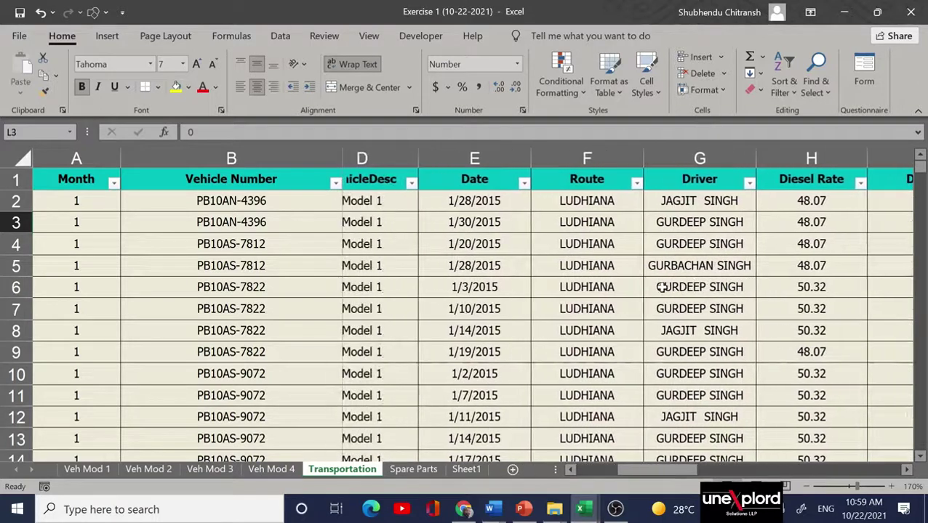
scroll(662, 287, "left", 2)
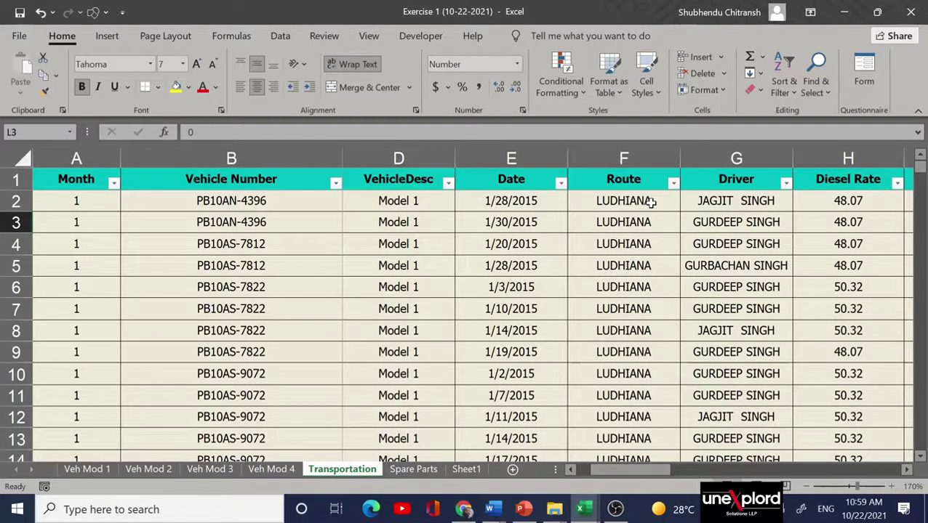
scroll(651, 203, "right", 1)
scroll(650, 203, "left", 1)
scroll(760, 216, "right", 2)
scroll(759, 218, "right", 1)
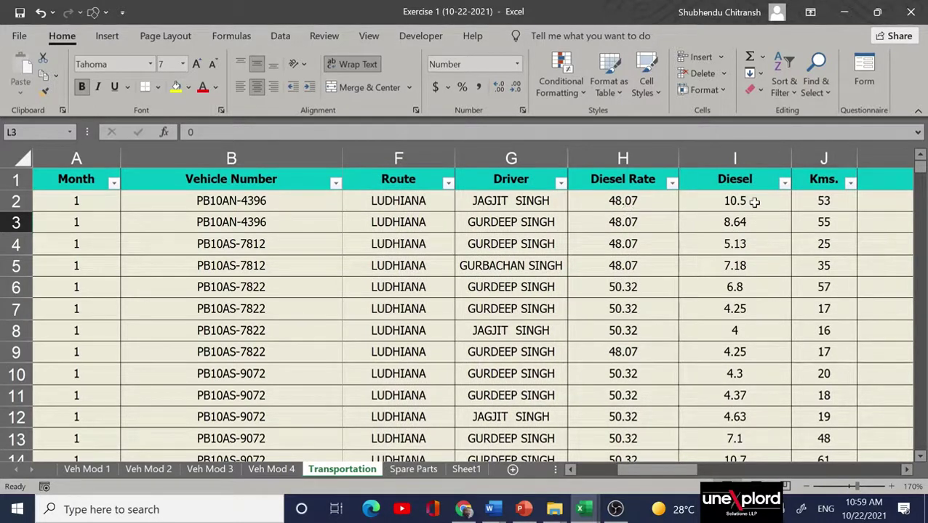
scroll(755, 202, "right", 2)
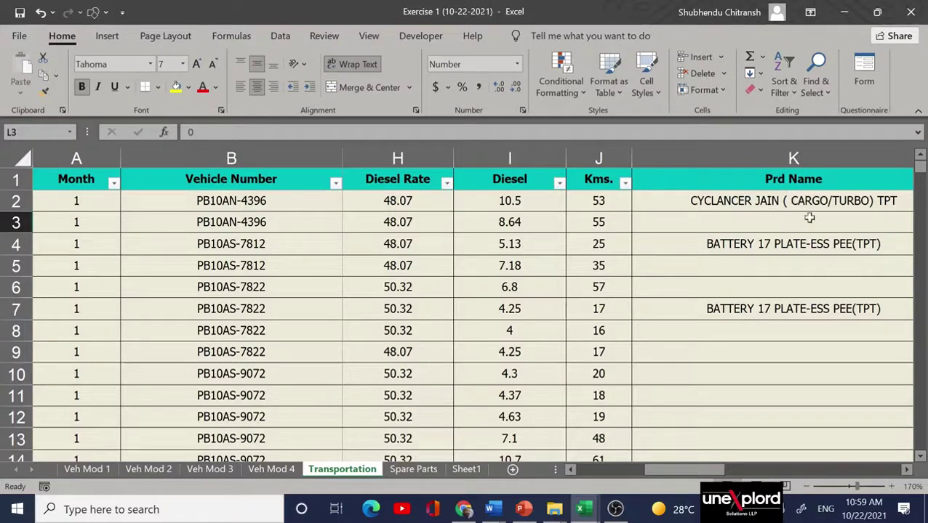
scroll(836, 203, "right", 3)
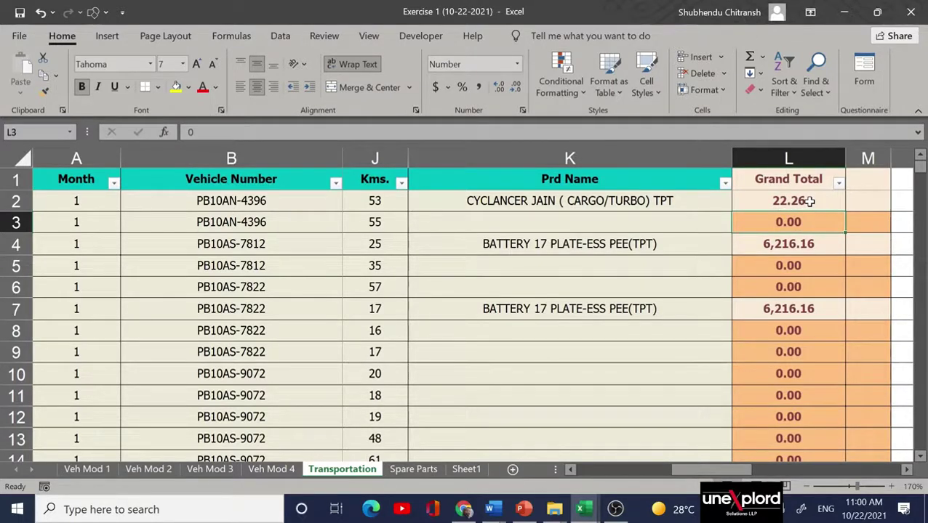
Compare the Diesel Rate, Diesel and Kms. columns with the Grand Total column on the Transportation sheet.
scroll(810, 201, "left", 1)
scroll(809, 202, "left", 2)
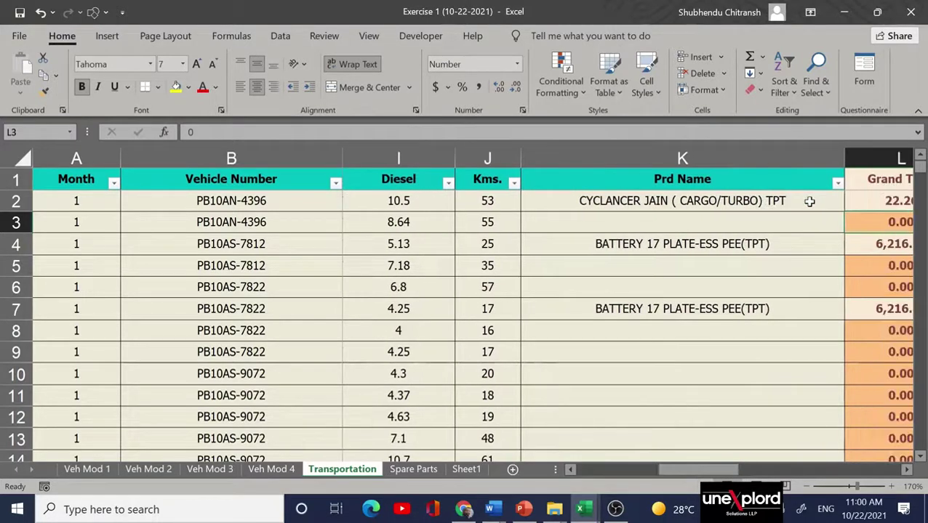
scroll(512, 225, "left", 3)
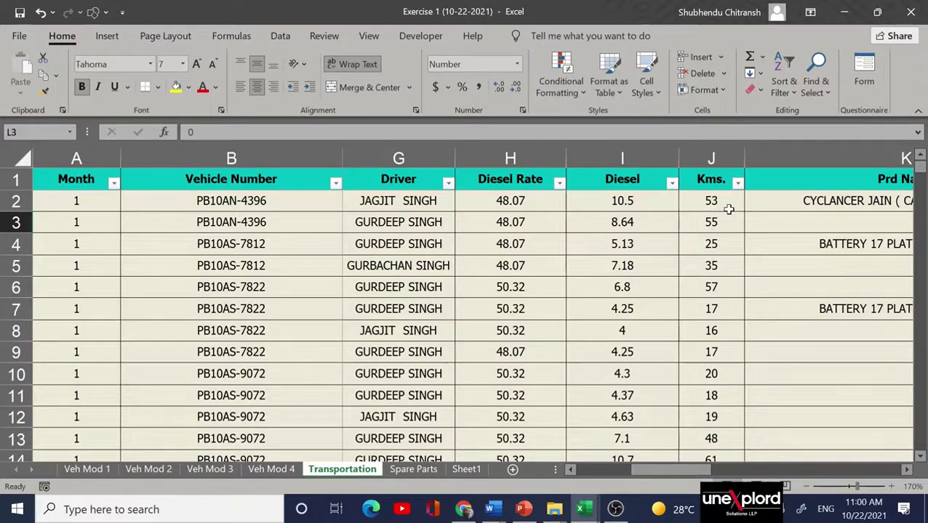
scroll(728, 209, "right", 3)
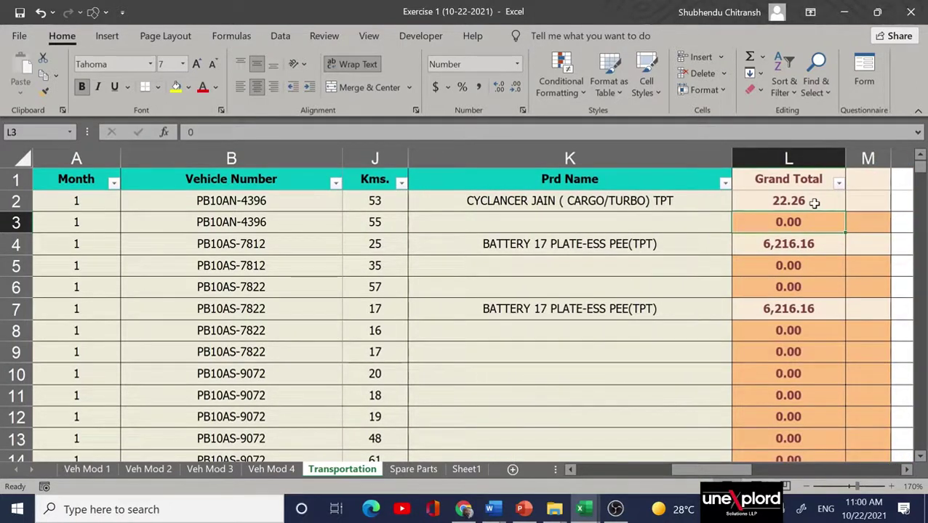
scroll(814, 203, "left", 2)
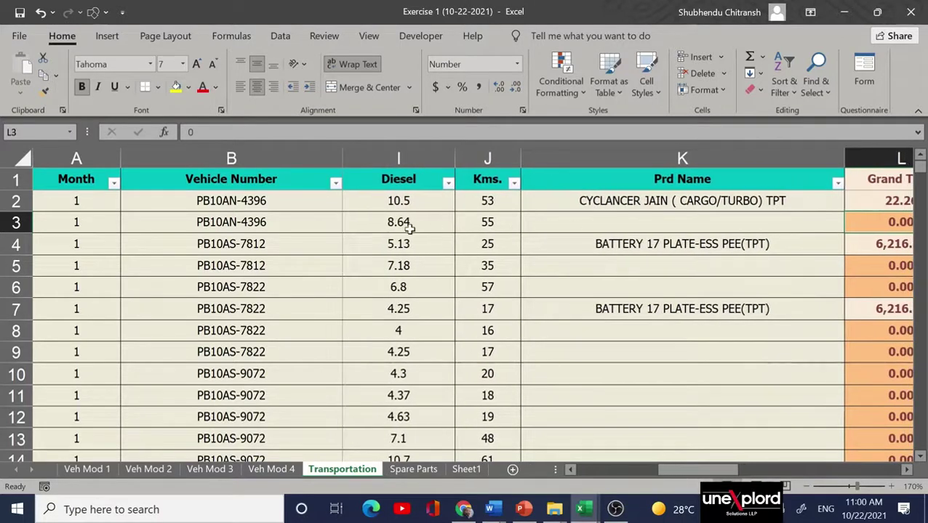
scroll(409, 228, "left", 3)
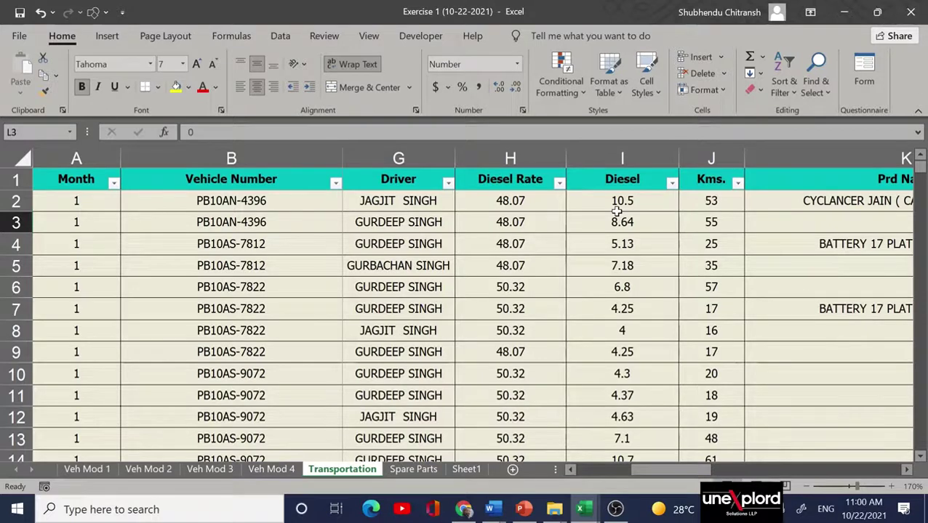
Delete the narrow empty column M beside Grand Total on the Transportation sheet.
scroll(616, 212, "right", 5)
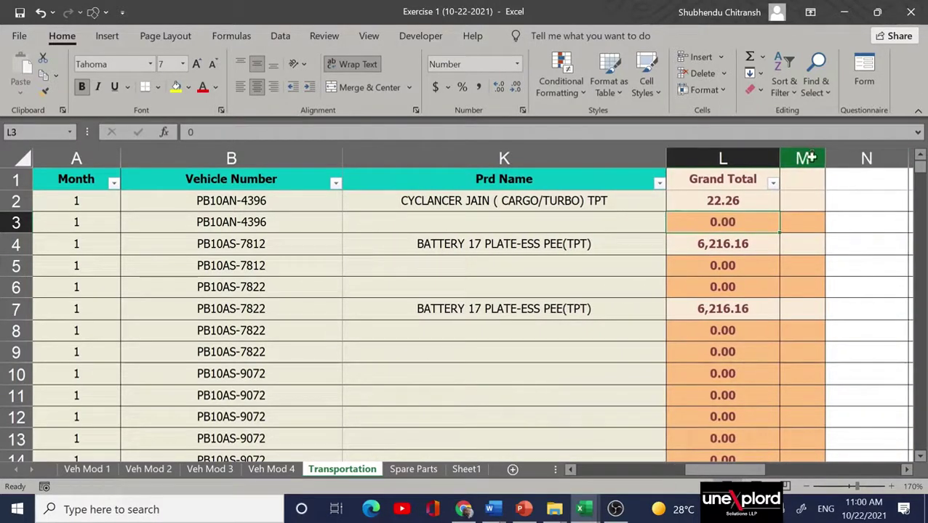
left_click(807, 157)
key("ctrl+minus")
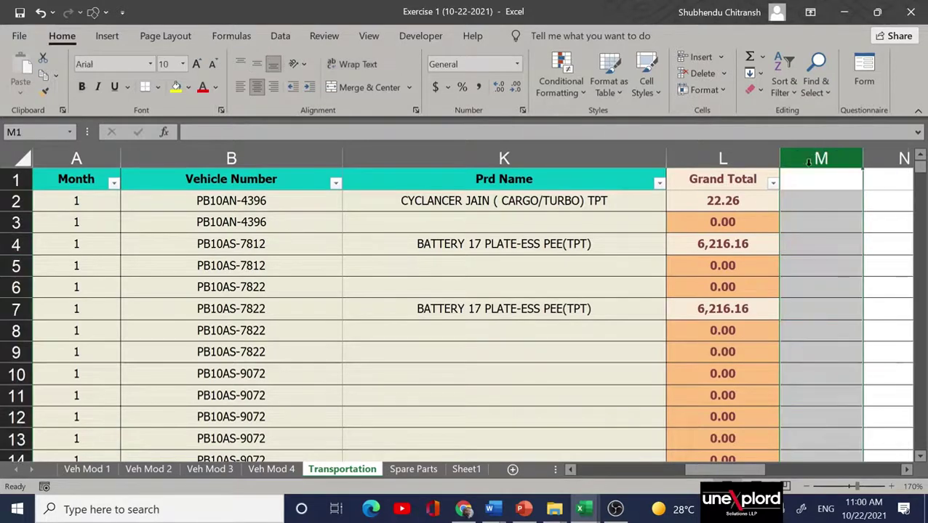
Enter the header Diesel Cost in cell M1, directly after the Grand Total column.
left_click(825, 182)
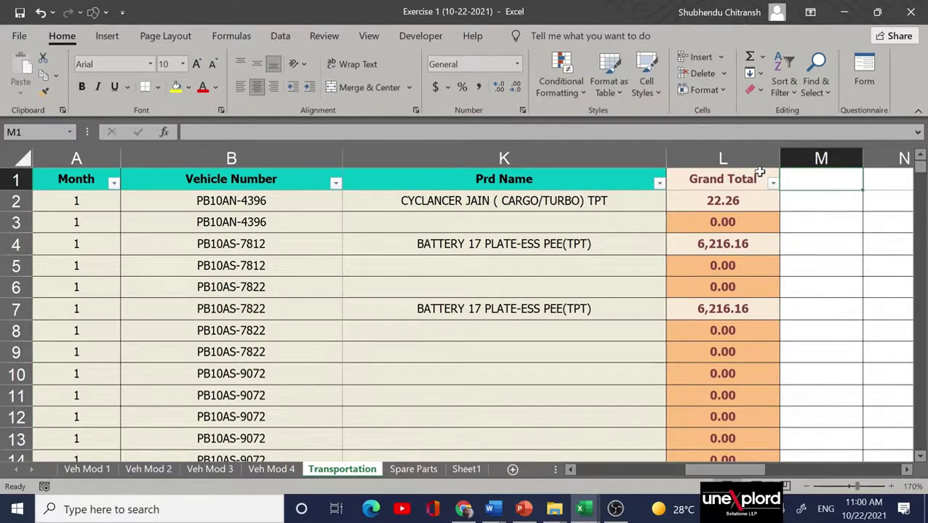
type("Diesel Cose")
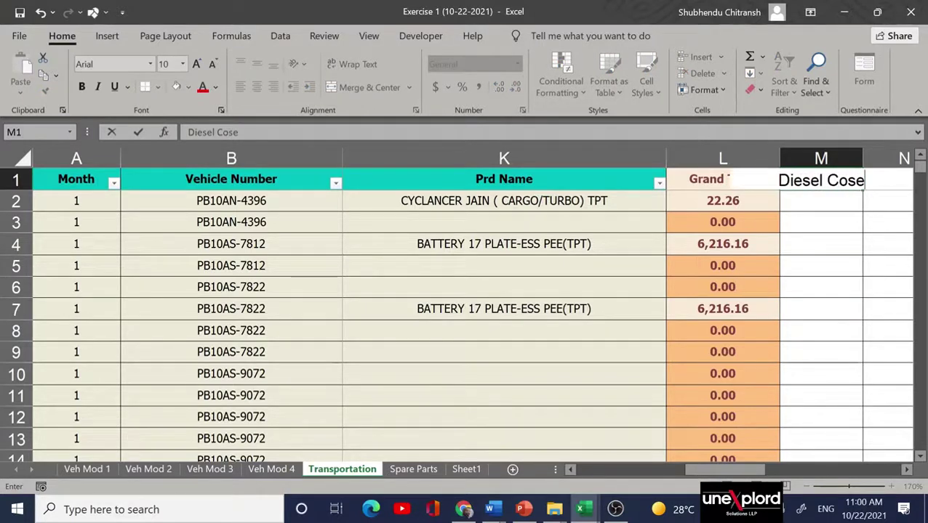
key("BackSpace")
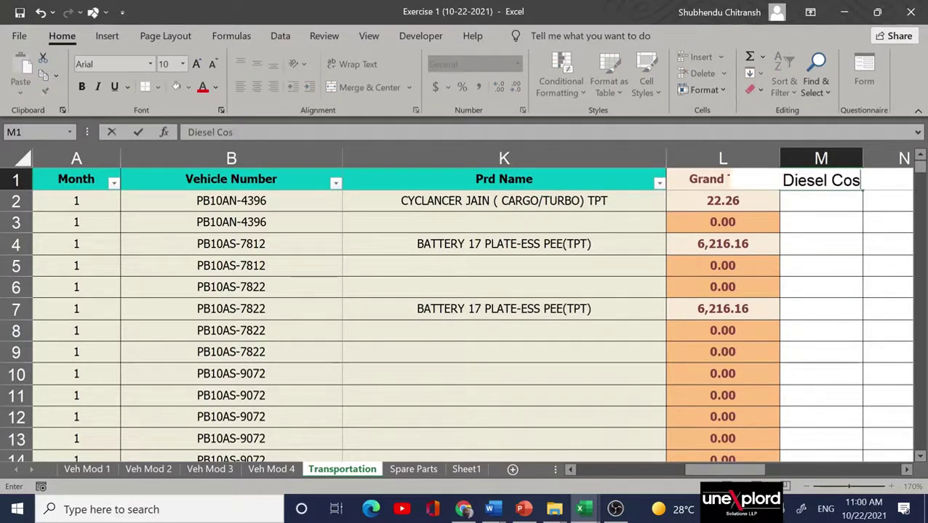
type("t")
key("Return")
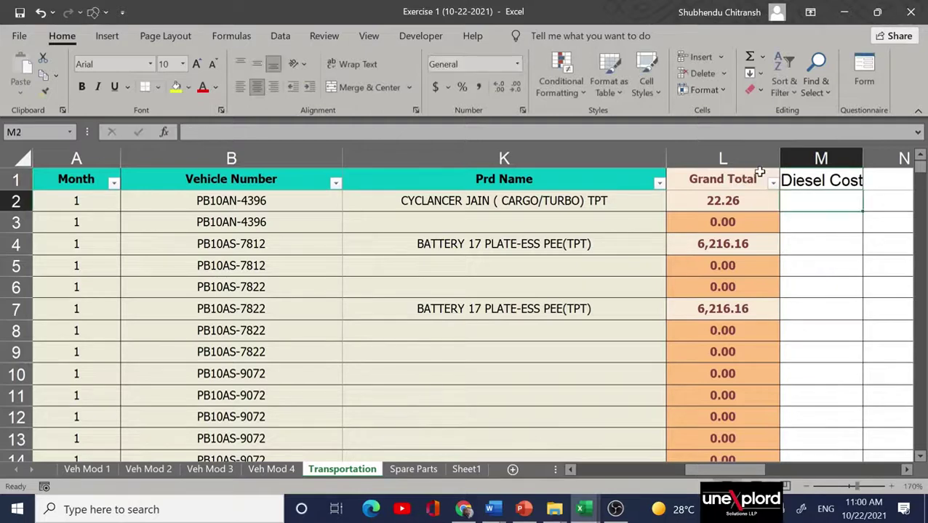
Format the Diesel Cost header in bold Calibri.
left_click(806, 173)
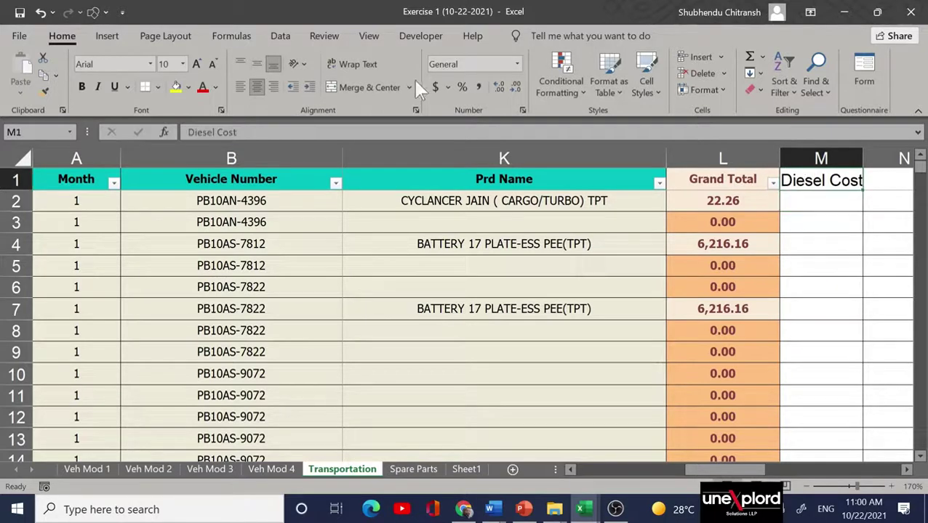
left_click(151, 64)
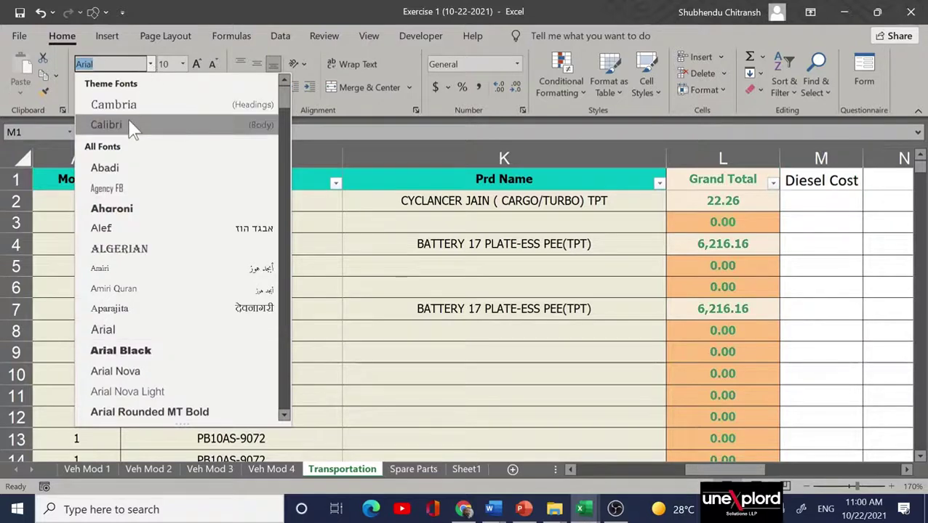
left_click(133, 127)
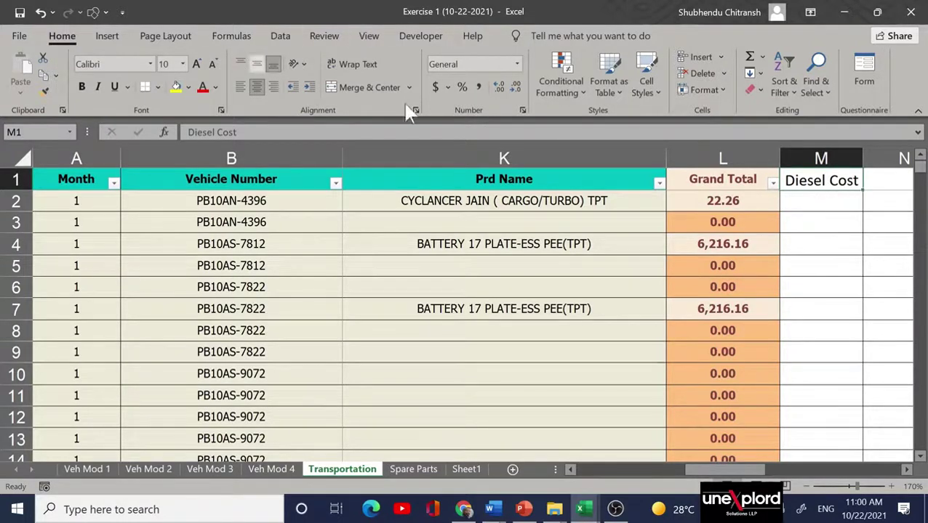
left_click(839, 205)
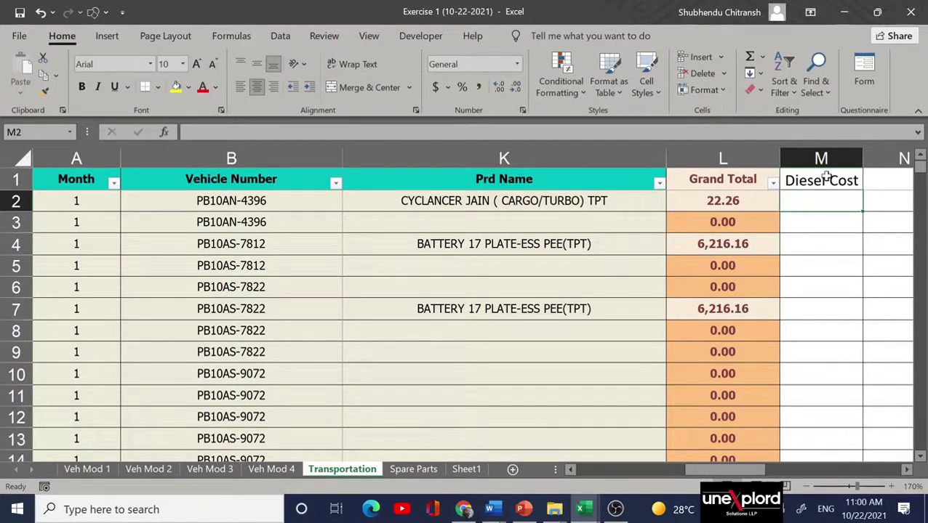
left_click(826, 178)
key("Return")
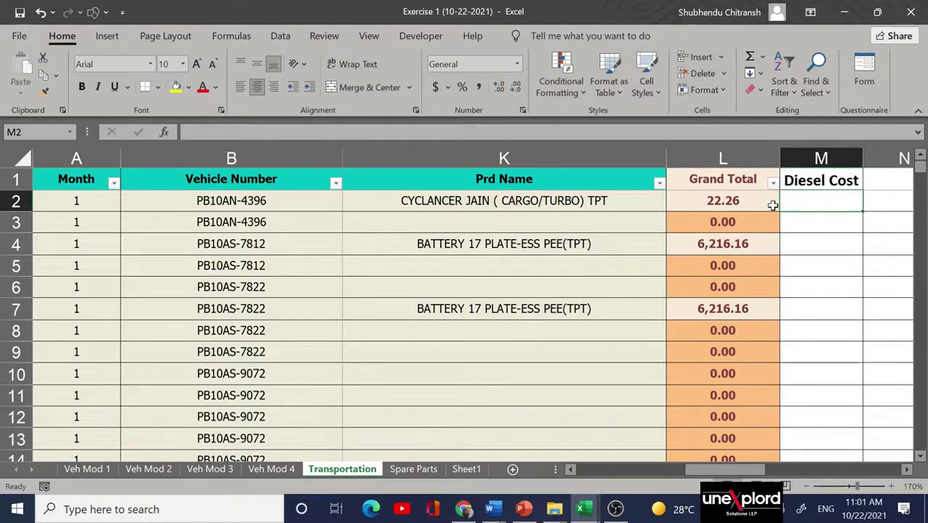
Calculate the first record's diesel cost in M2 by multiplying Diesel Rate by Diesel with =H2*I2.
type("=")
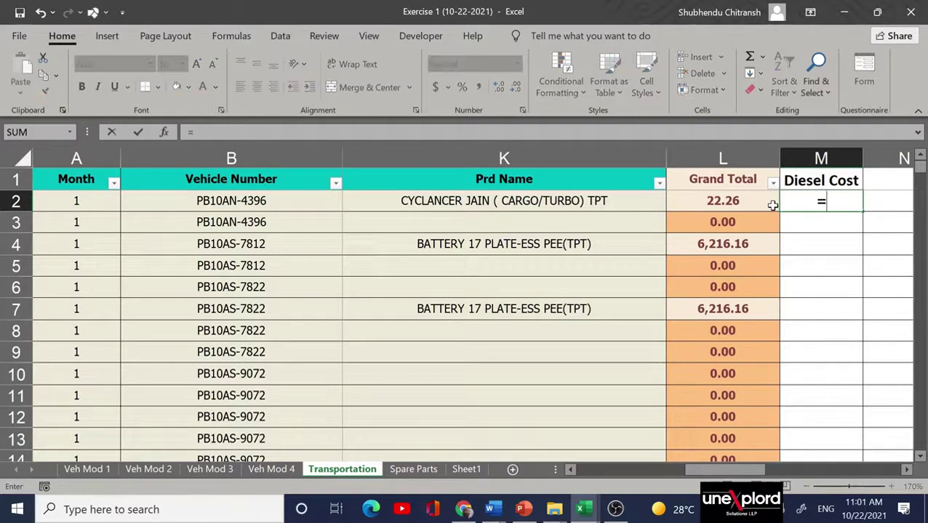
key("Left")
key("Left")
key("Left")
key("Left")
key("Left")
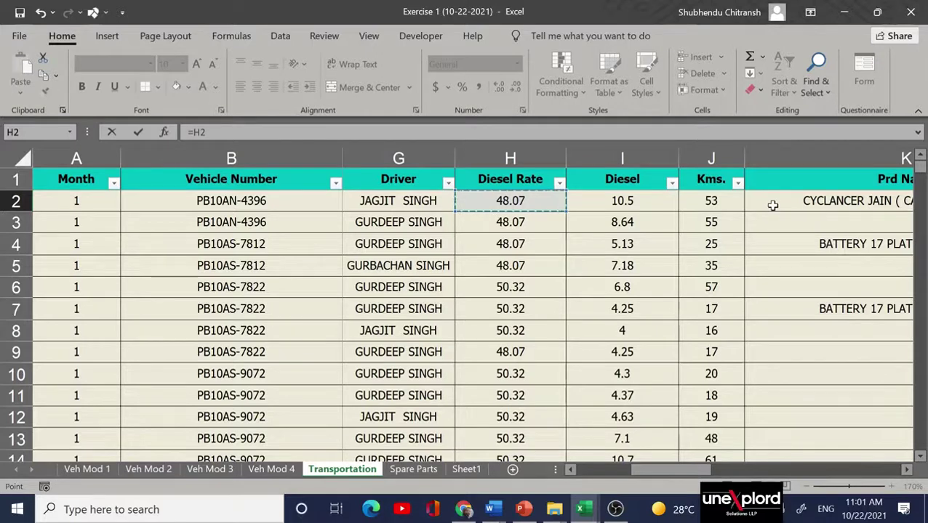
type("*")
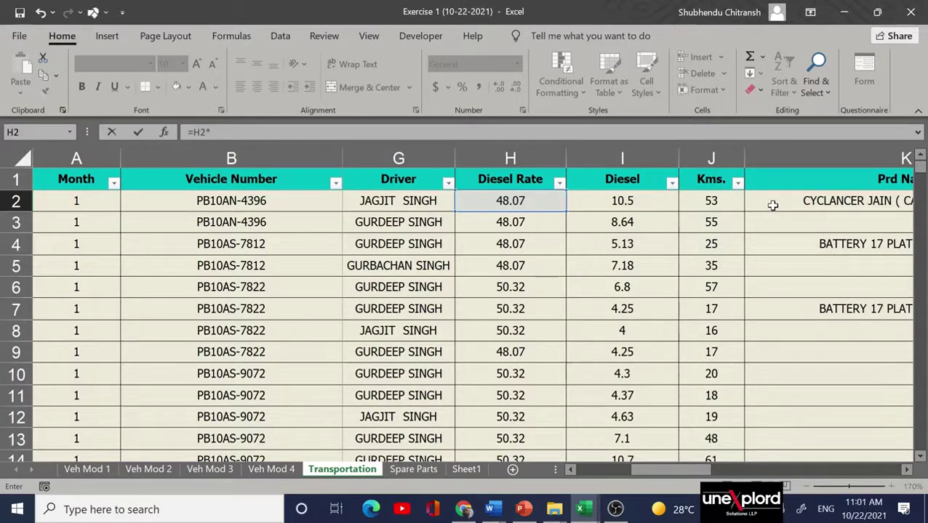
key("Left")
key("Left")
key("Left")
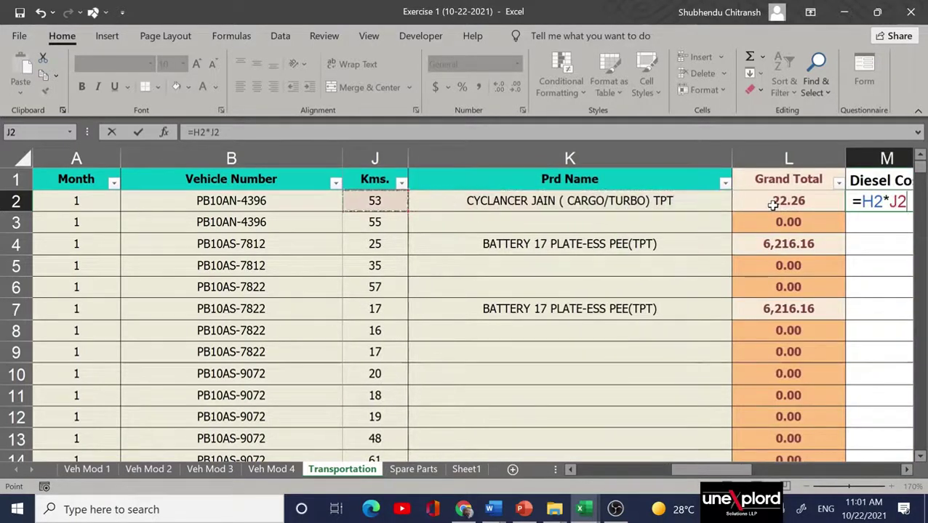
key("Right")
key("Left")
key("Left")
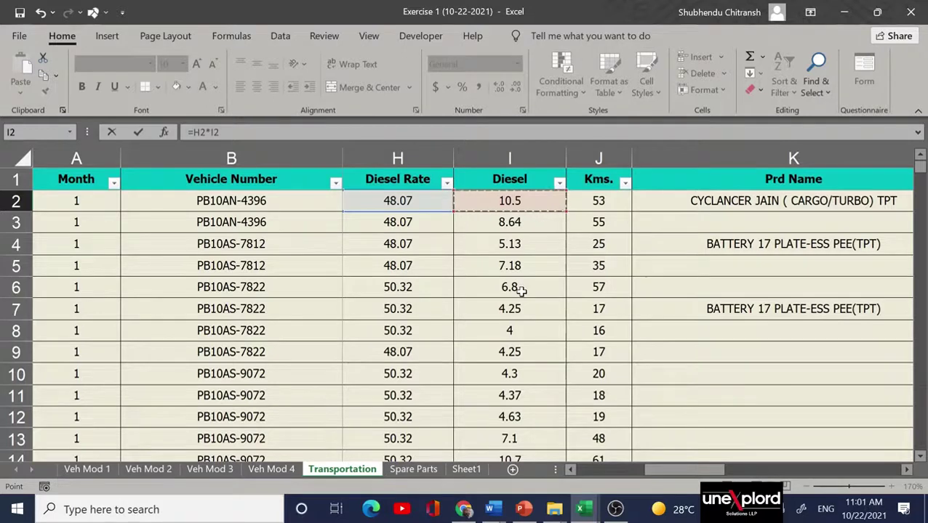
key("Return")
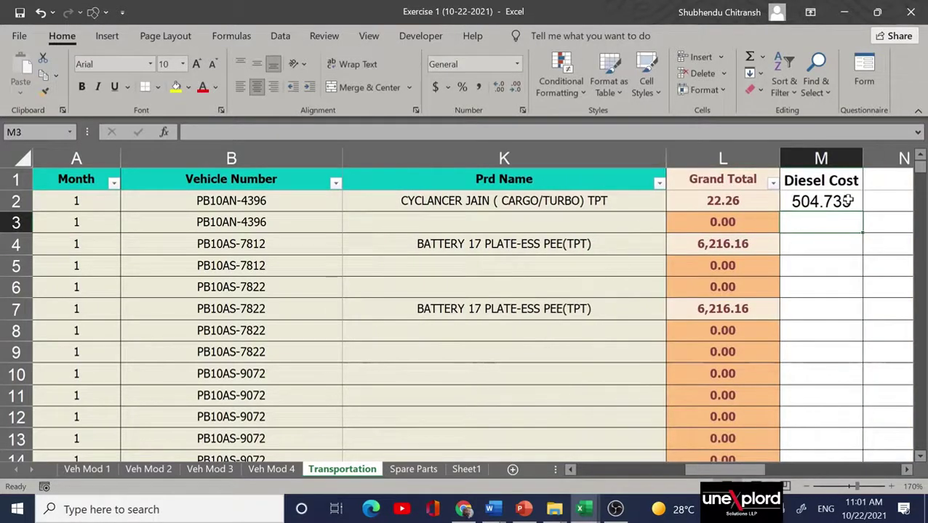
Fill the Diesel Cost formula from M2 down through all the data rows.
left_click(847, 203)
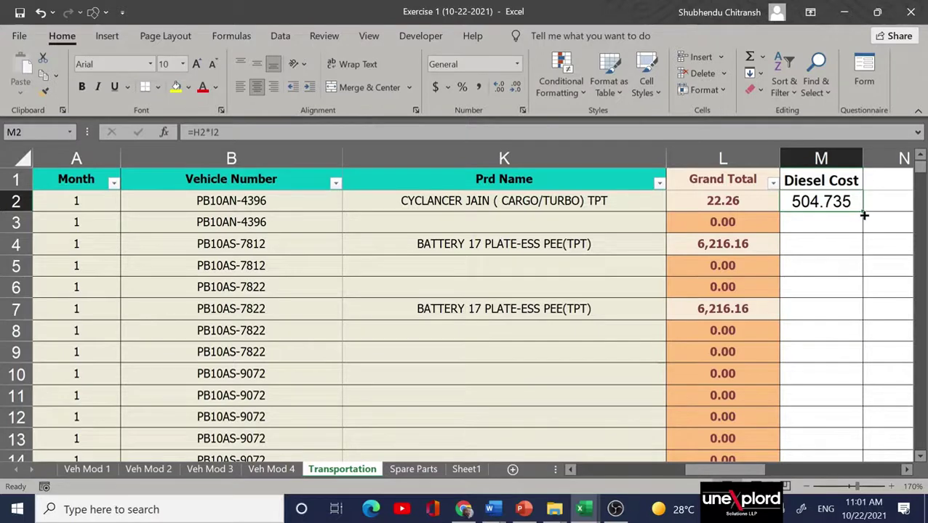
double_click(864, 212)
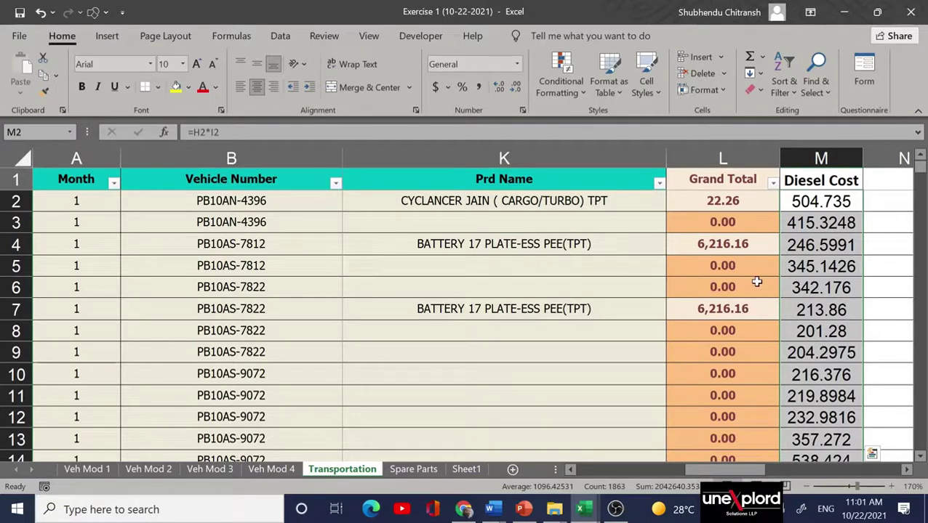
scroll(756, 282, "right", 3)
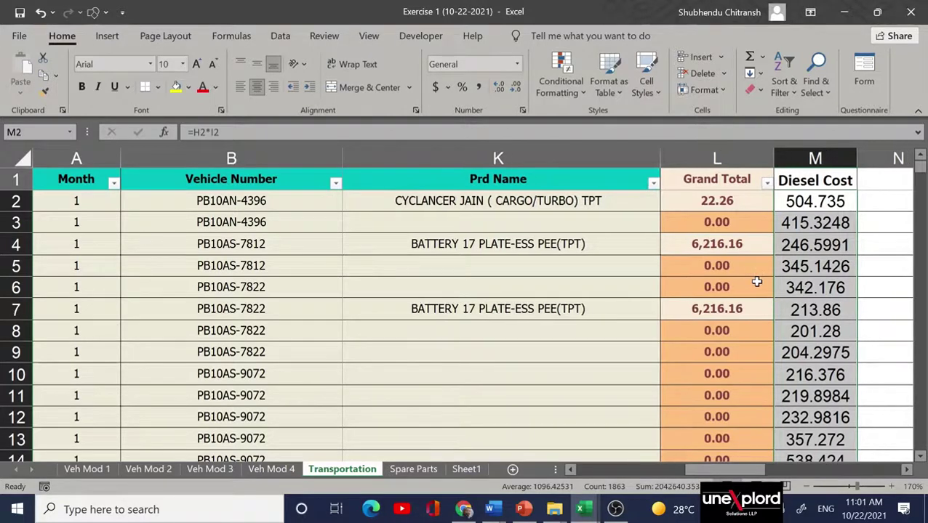
scroll(757, 283, "left", 3)
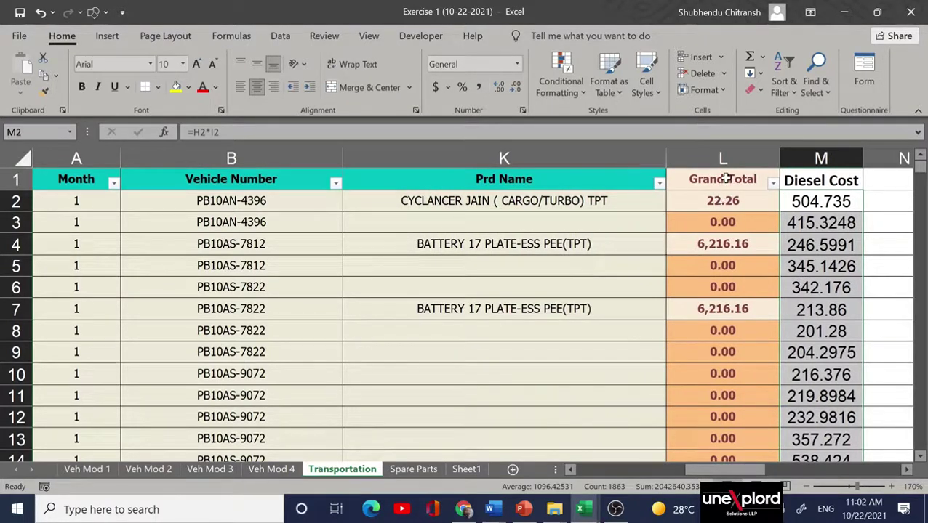
Rename the Grand Total header in L1 to Spare Parts Total.
left_click(723, 178)
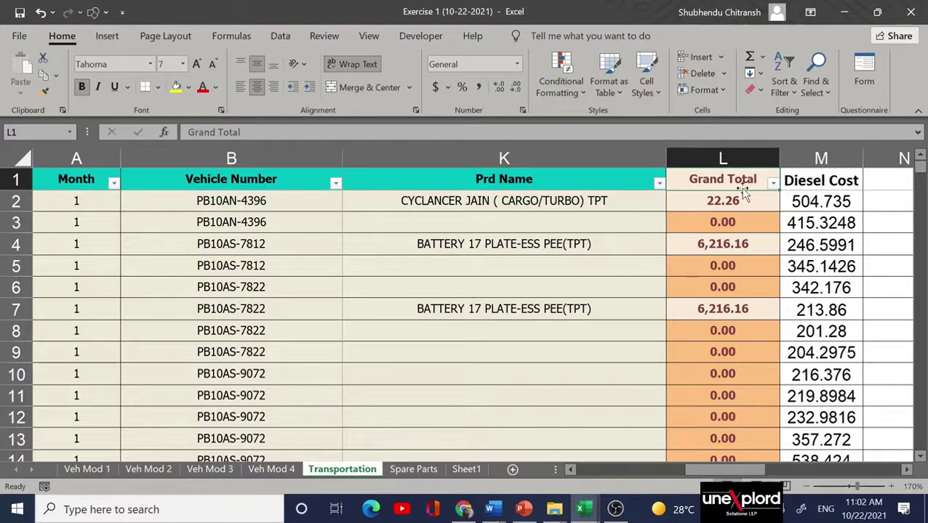
type("Spare")
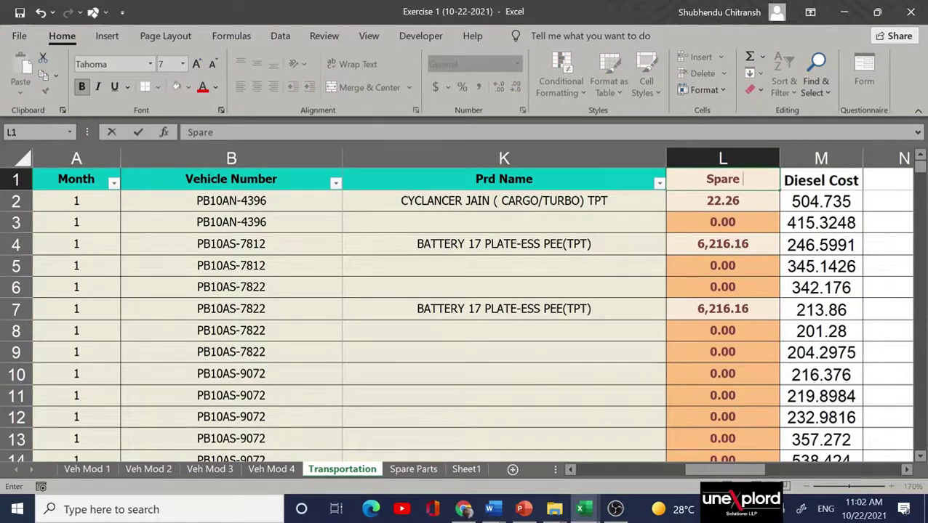
type(" Parts")
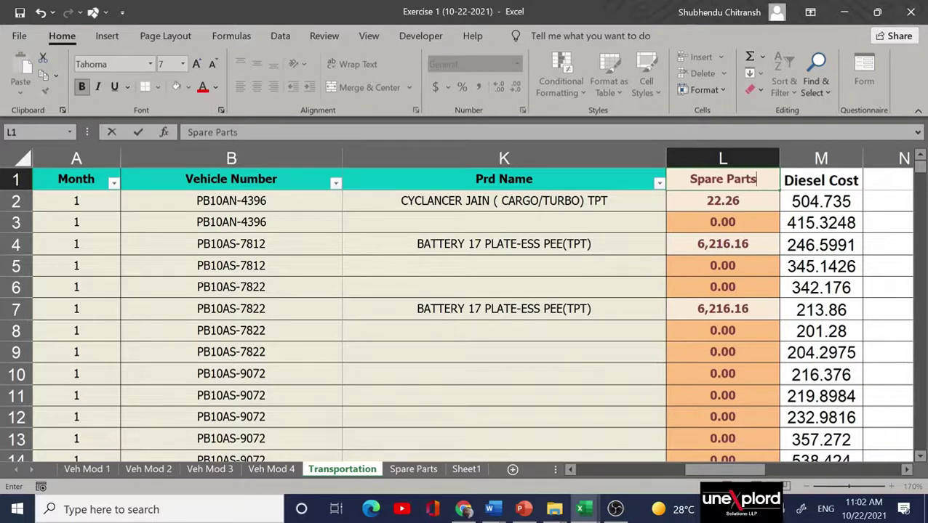
type(" Total")
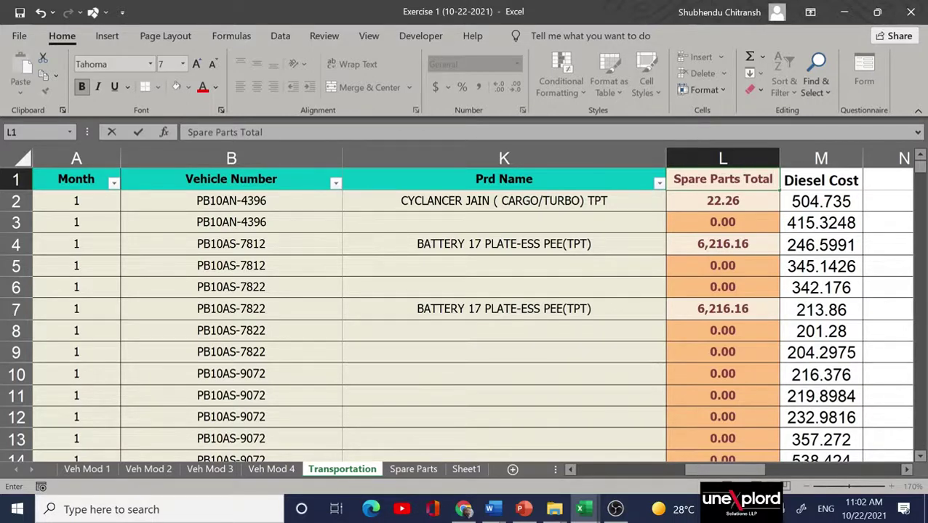
key("Return")
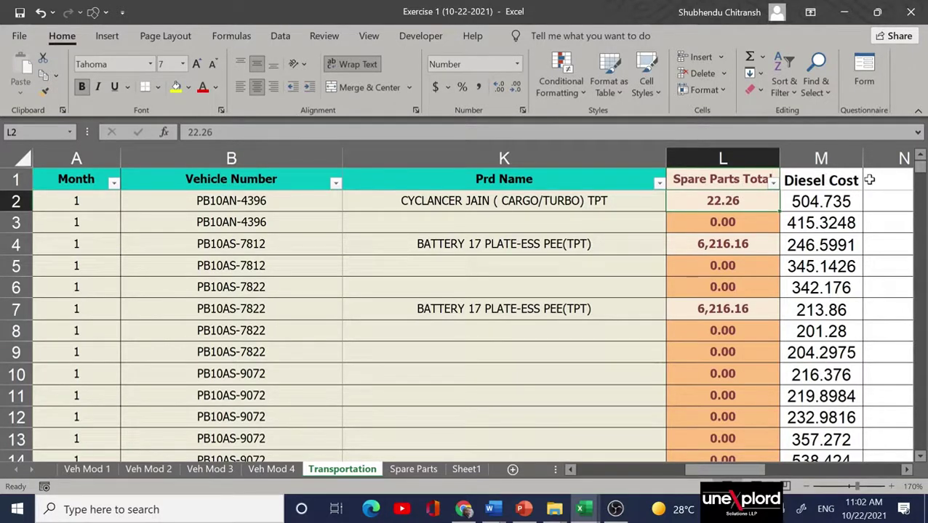
Enter the header Total Cost in cell N1, directly after the Diesel Cost column.
left_click(893, 181)
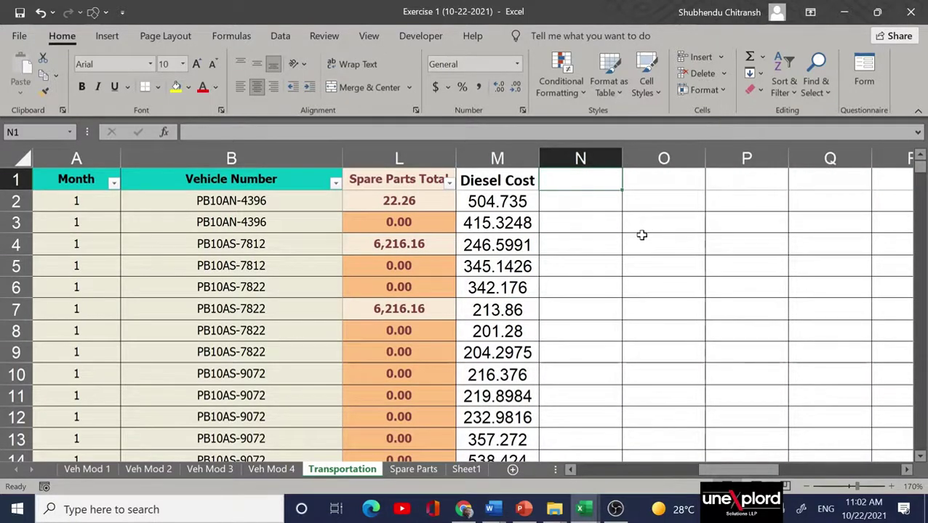
type("Tot")
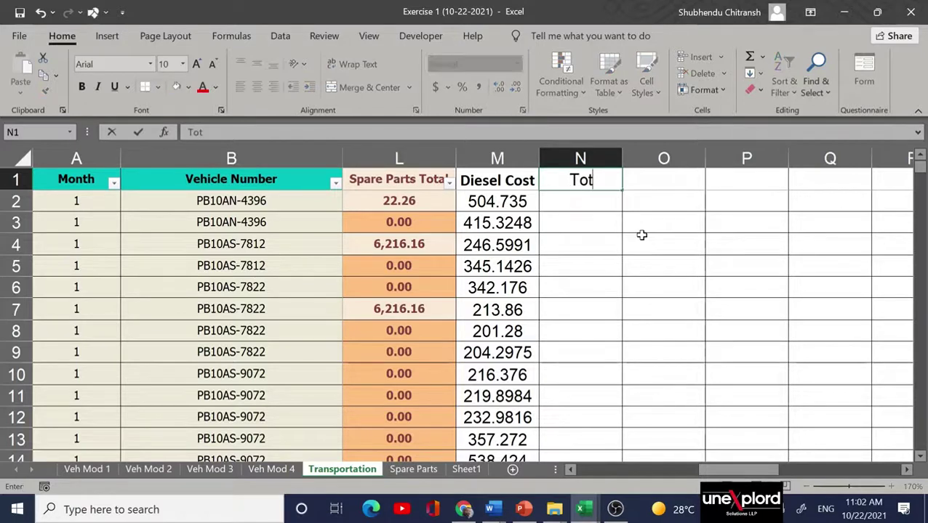
type("al Cost")
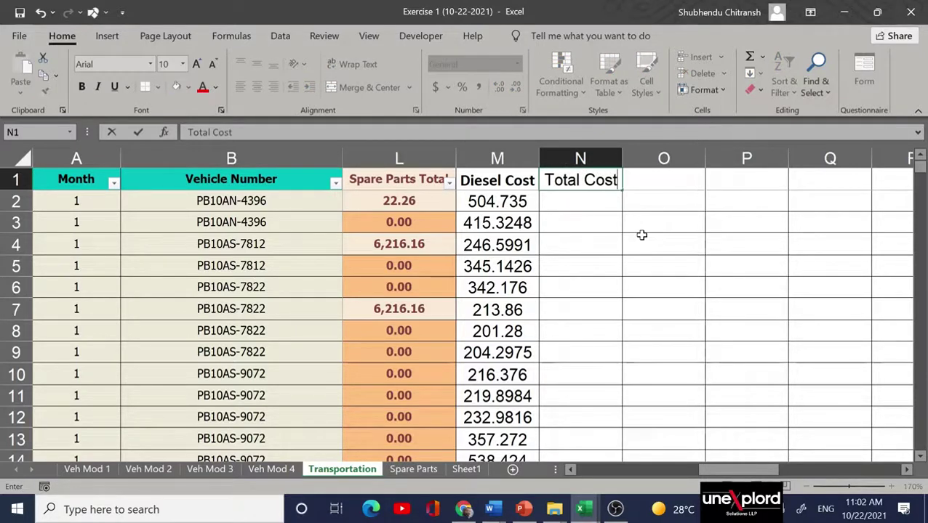
key("Return")
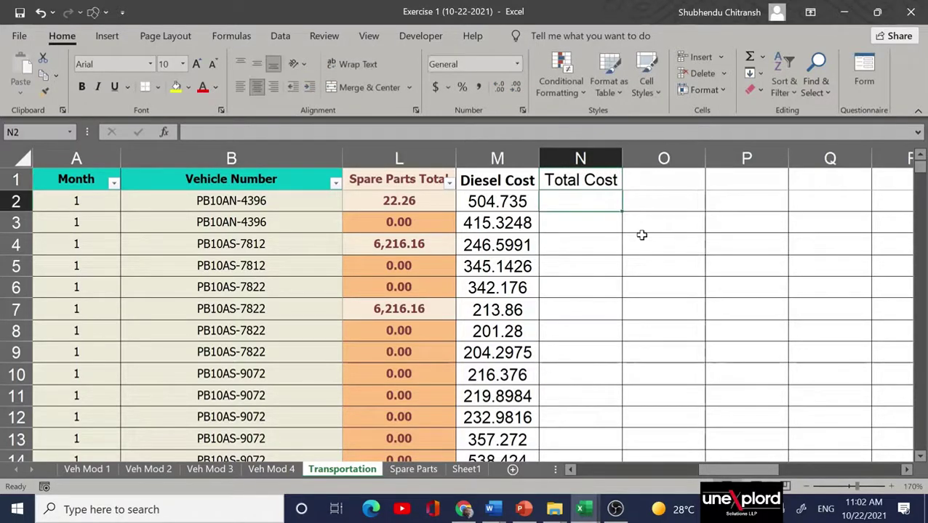
Add the first record's spare parts total and diesel cost in N2 with =SUM(L2:M2).
key("Left")
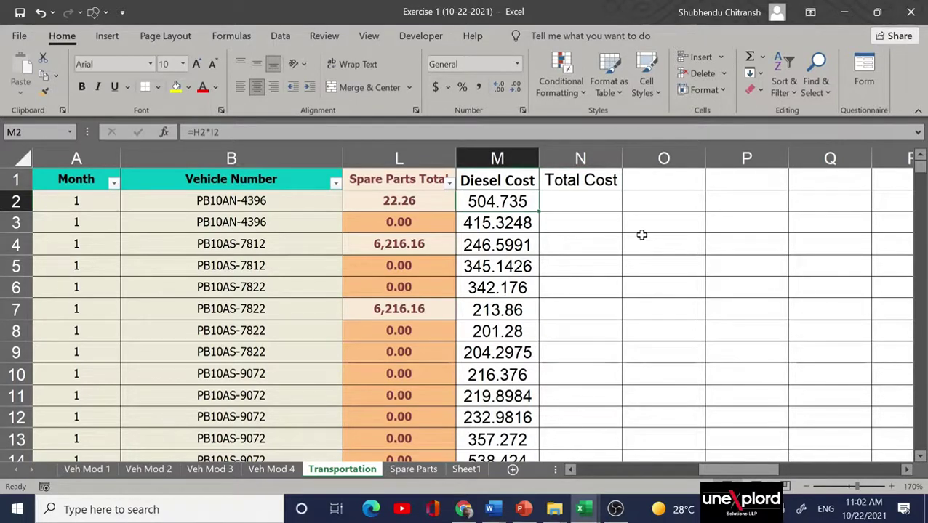
key("Left")
key("Right")
key("Right")
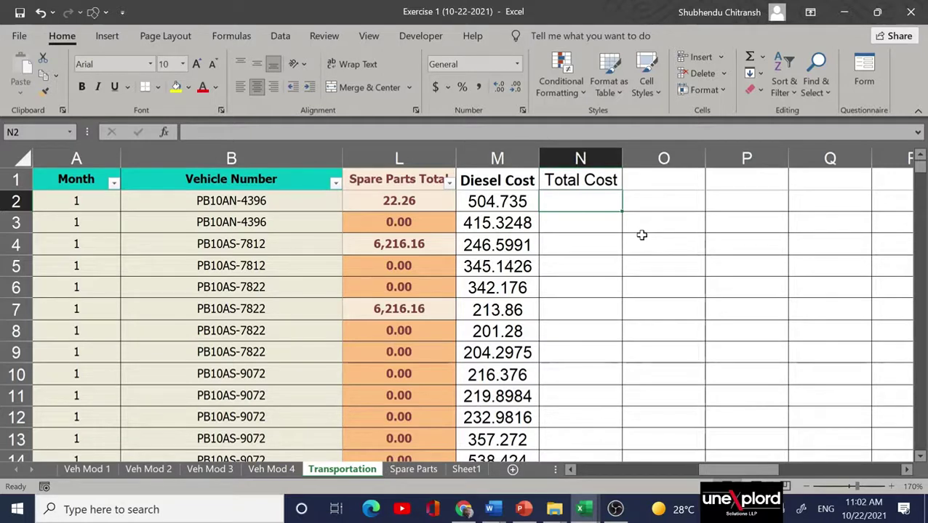
type("=sum")
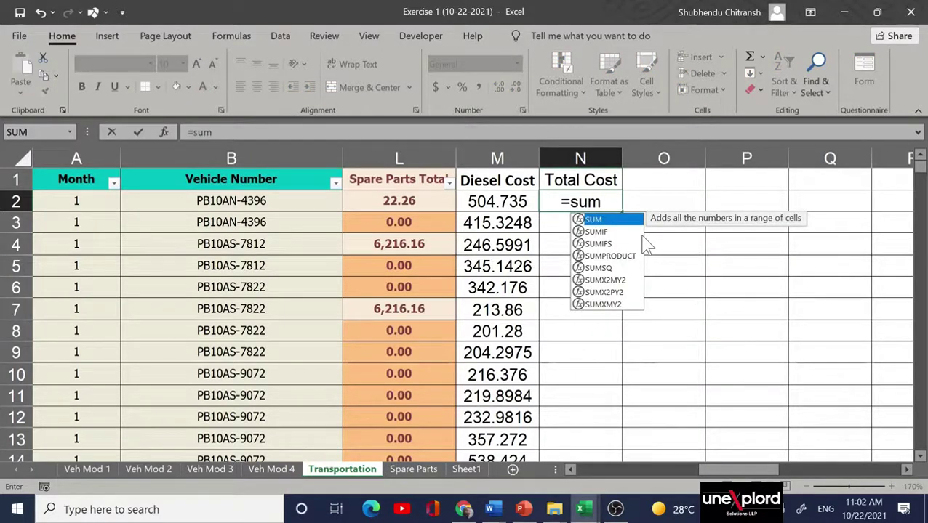
key("Tab")
key("Left")
key("Left")
key("shift+Right")
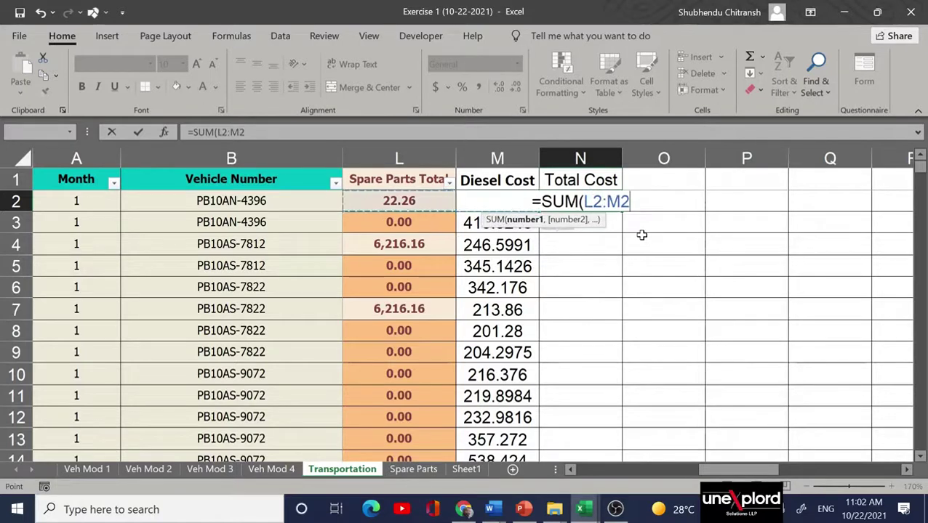
type(")")
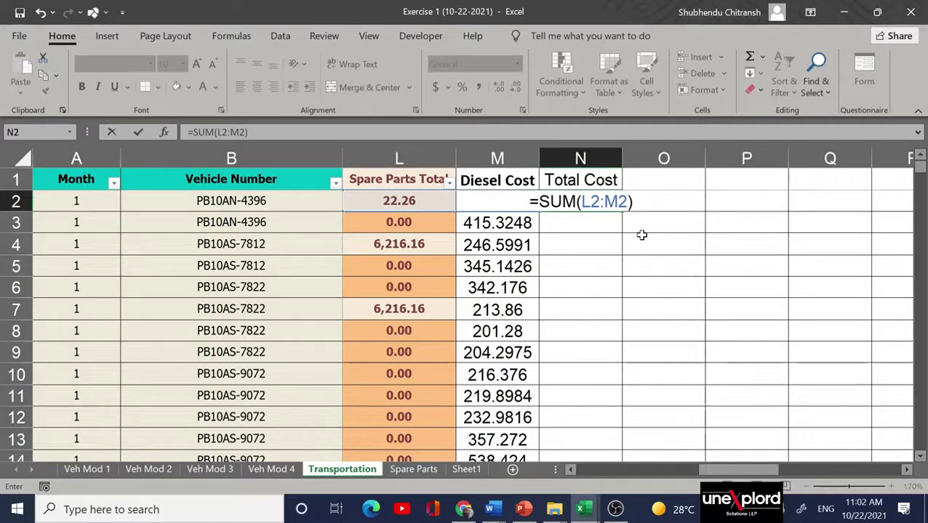
key("Return")
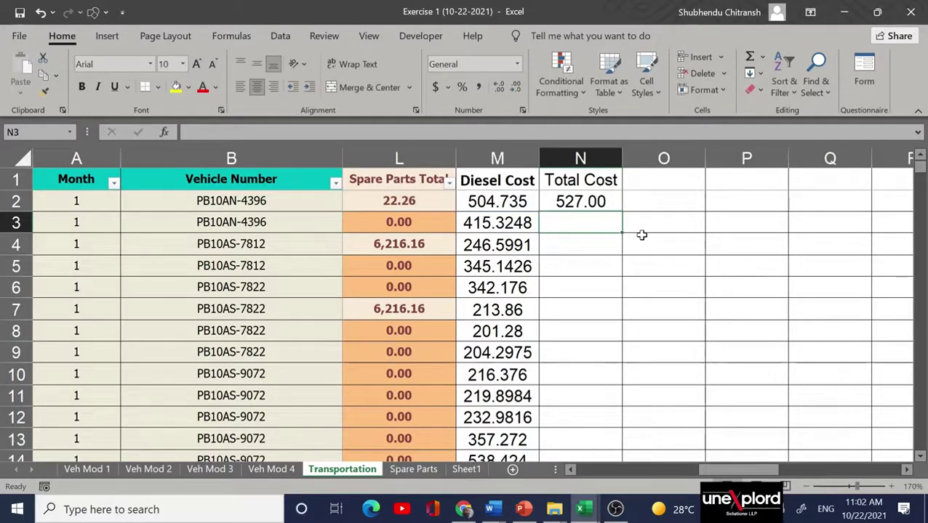
Replace the N2 formula with the direct addition =L2+M2.
key("Up")
type("=")
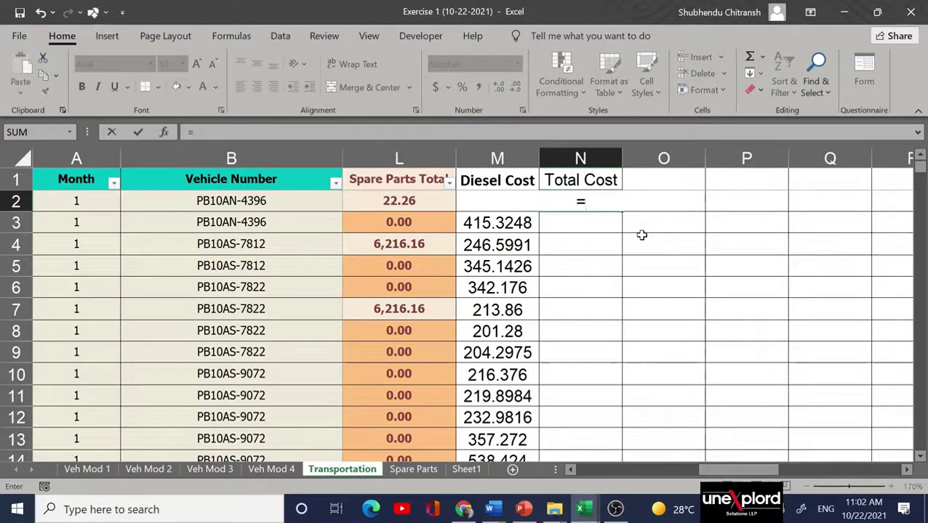
key("Left")
key("Left")
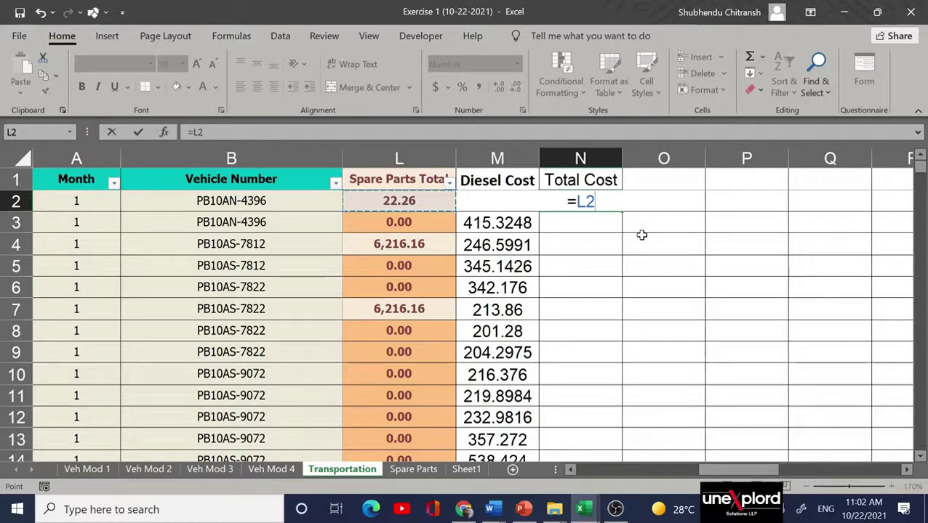
type("+")
key("Left")
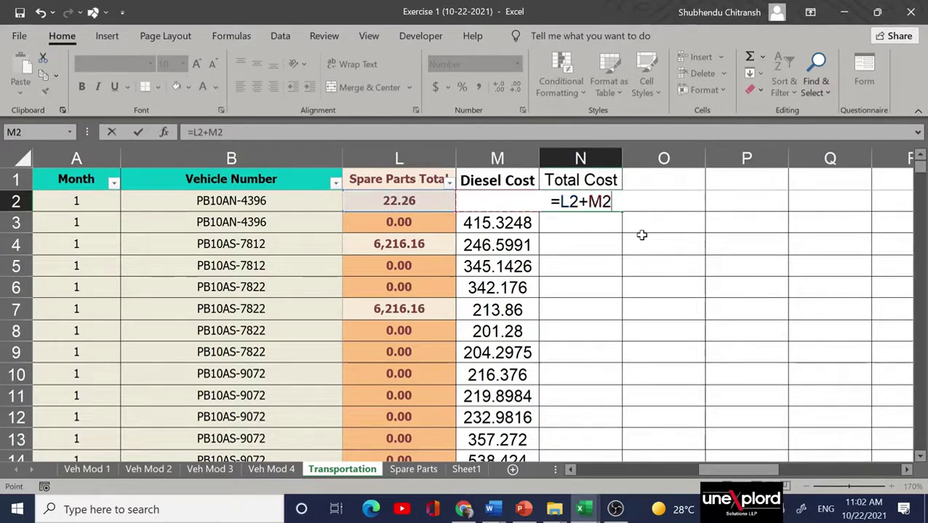
key("Return")
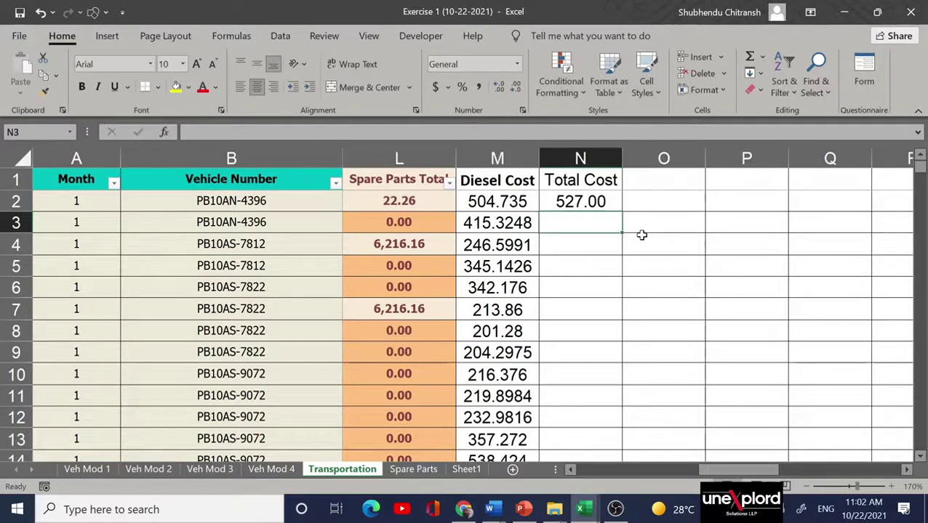
Fill the Total Cost formula from N2 down through all the data rows and check the last record.
key("Up")
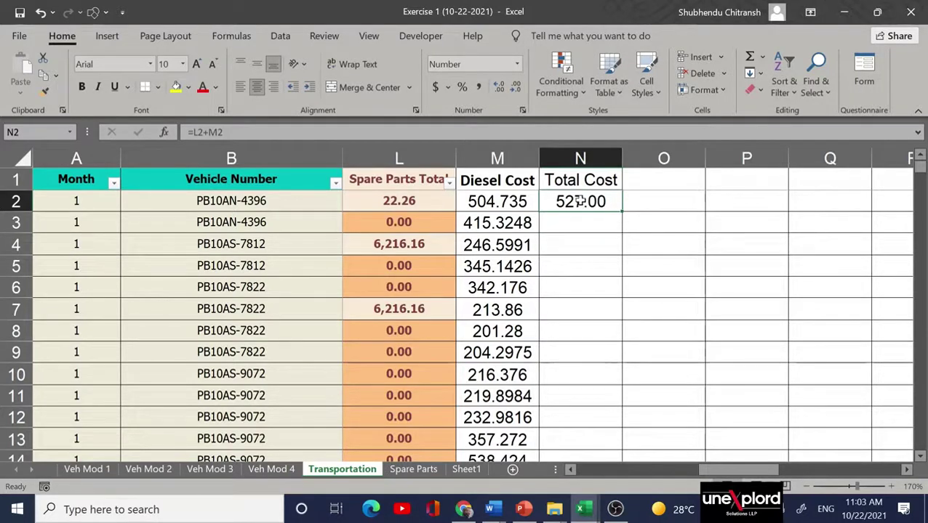
double_click(623, 213)
left_click(564, 203)
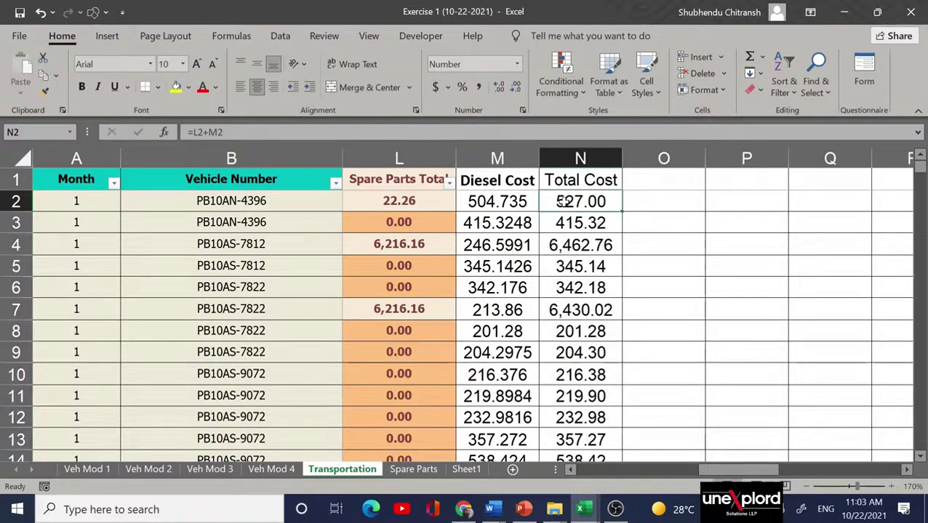
key("ctrl+Down")
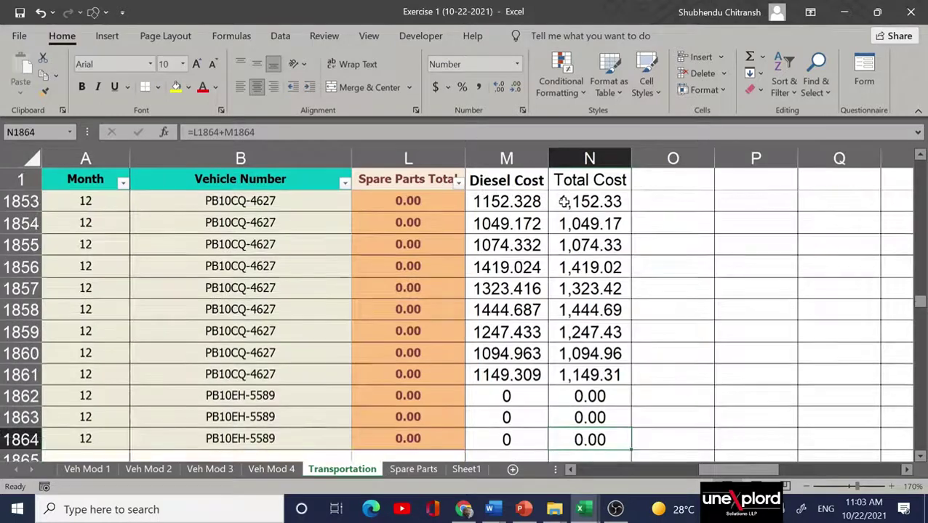
key("ctrl+Up")
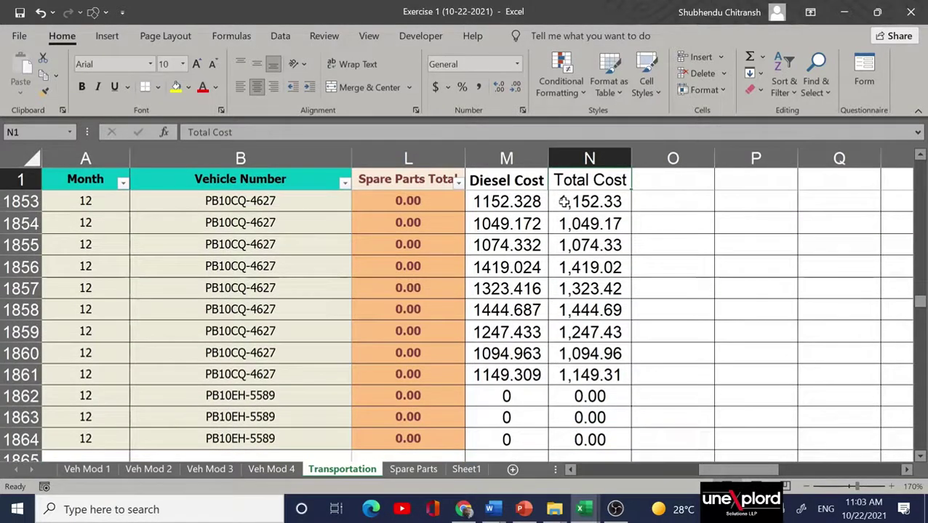
Review the first record's Diesel Rate, Diesel and Kms. columns as the basis for a mileage calculation.
key("Down")
key("Left")
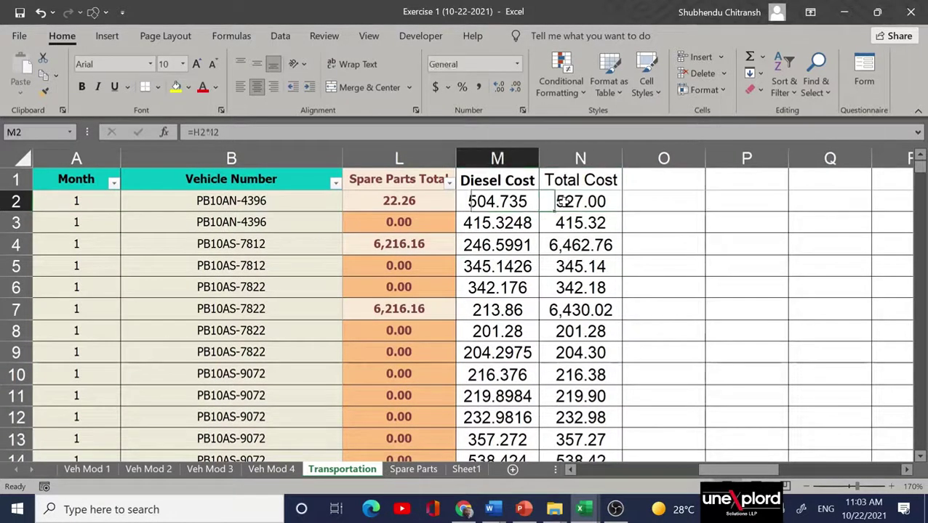
key("Left")
key("Left")
key("Left")
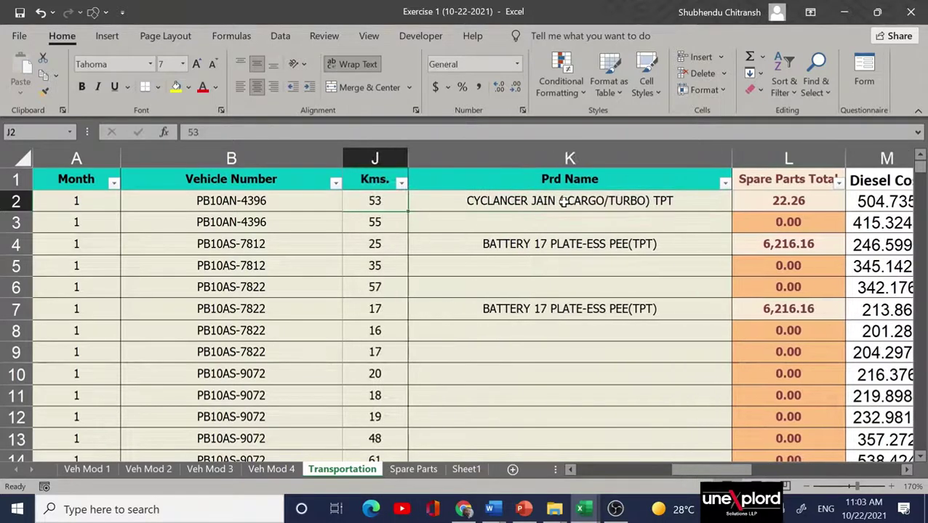
key("Left")
key("Left")
key("Left")
key("Left")
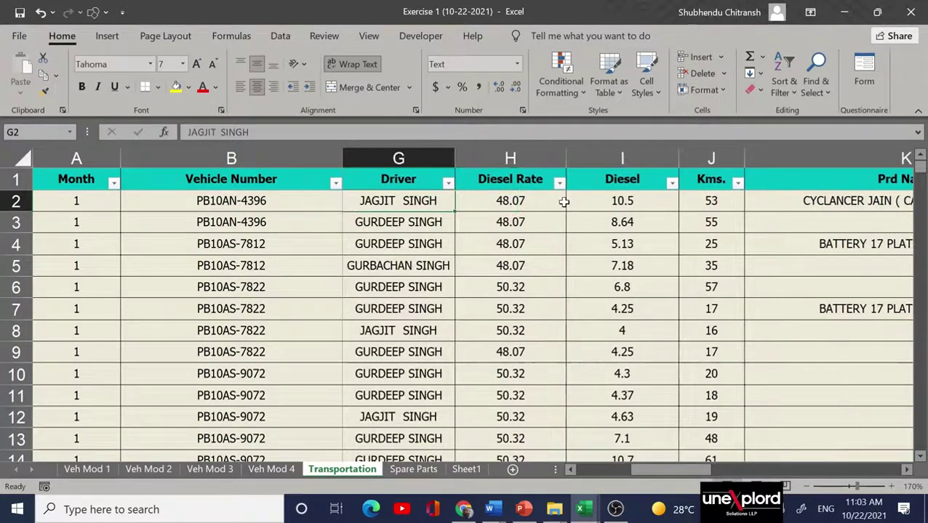
key("Right")
key("Right")
key("Right")
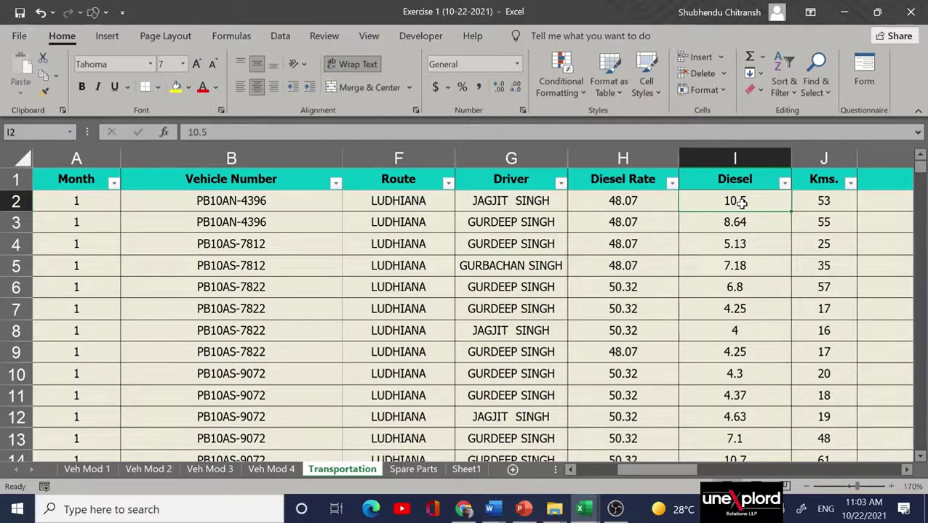
Enter the header Mileage in cell O1, directly after the Total Cost column.
key("Right")
key("Right")
key("Right")
key("Right")
key("Right")
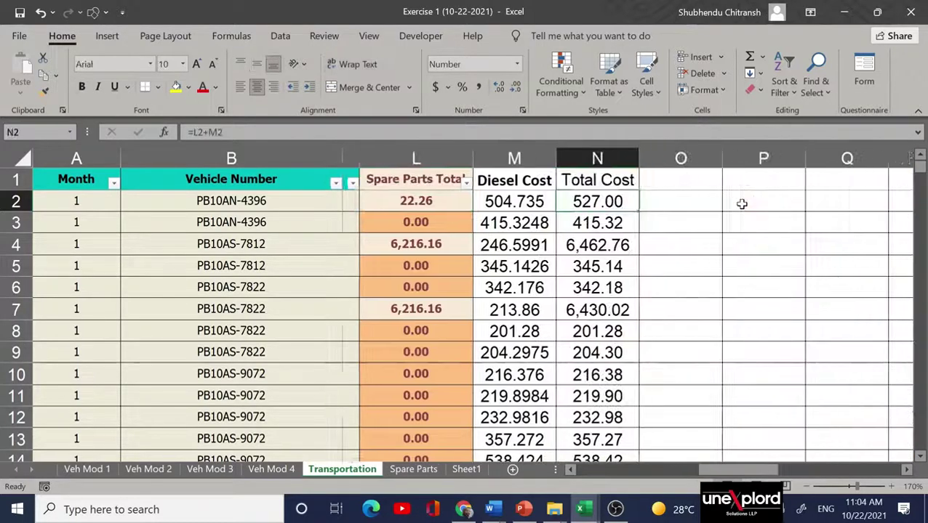
key("Right")
key("Up")
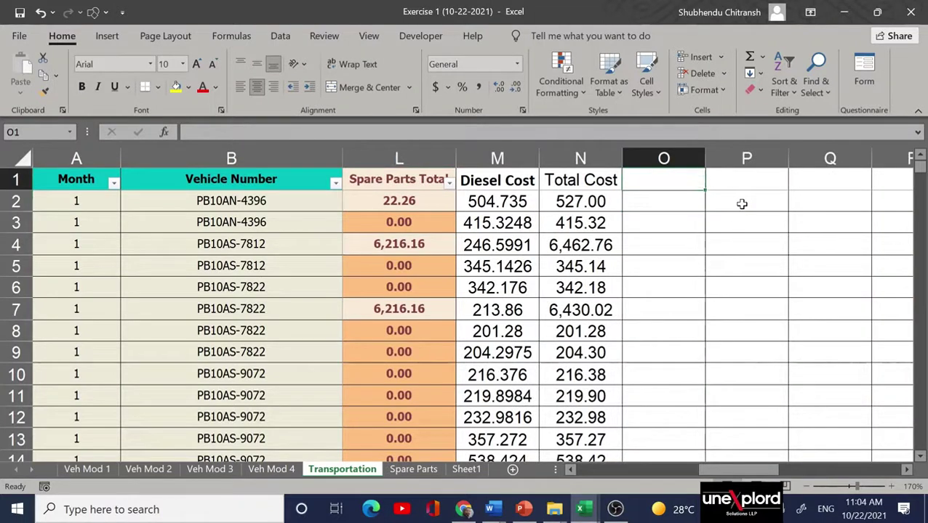
type("Mileage")
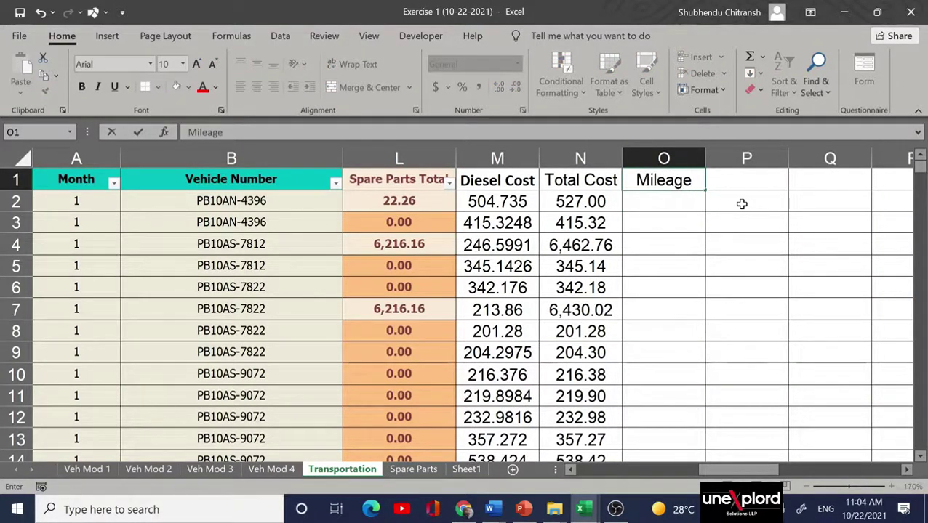
key("Return")
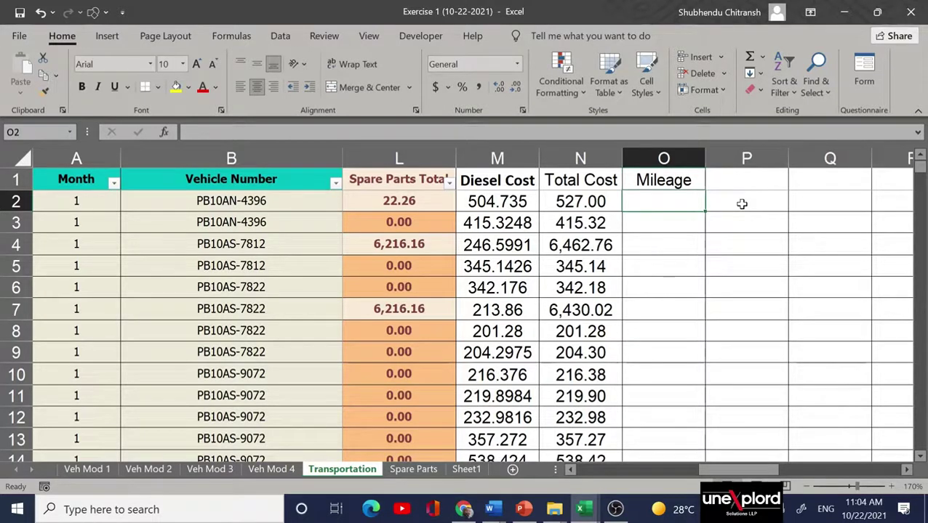
type("=")
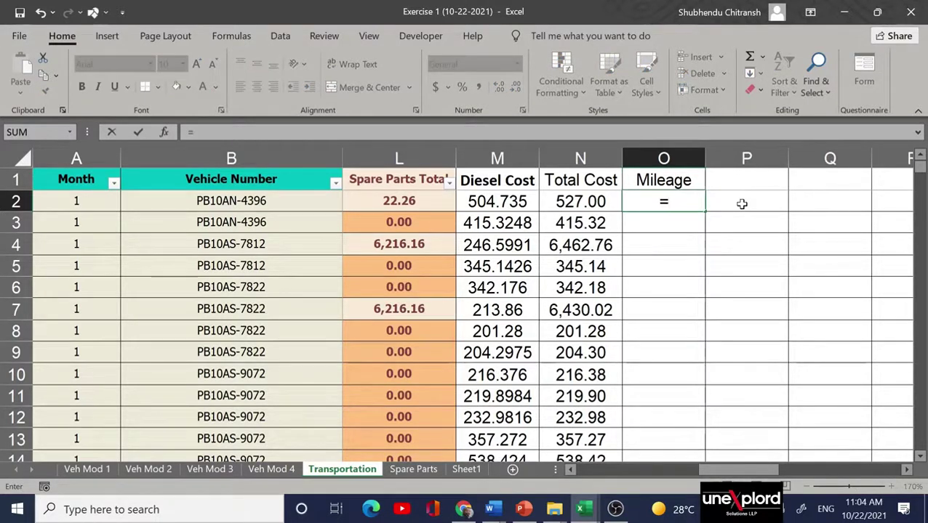
key("Left")
key("Left")
key("Left")
key("Left")
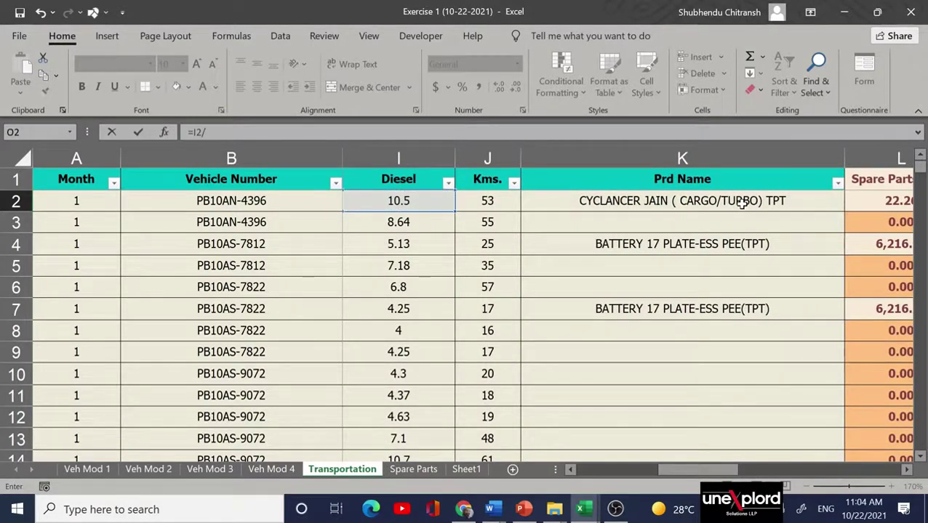
key("BackSpace")
key("BackSpace")
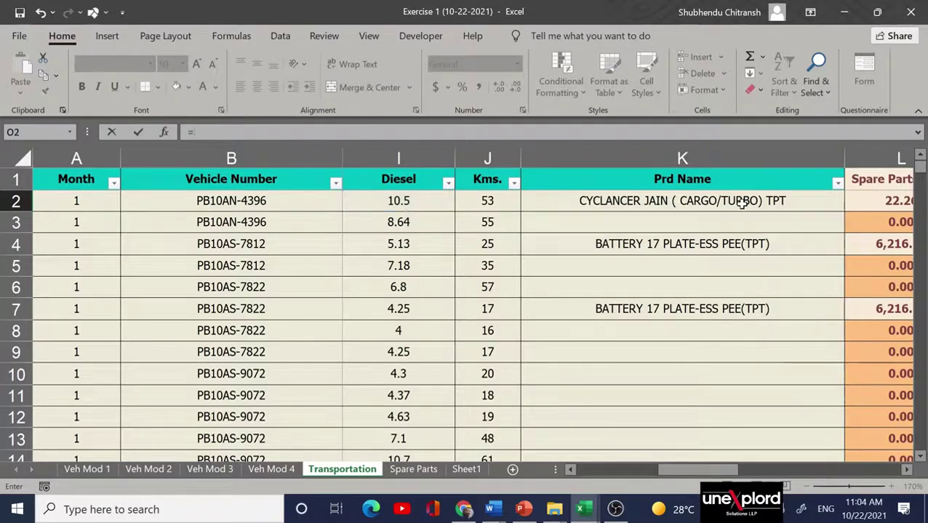
Enter the first record's mileage formula =J2/I2 in O2, dividing Kms. by Diesel.
key("Left")
key("Left")
key("Left")
key("Left")
key("Left")
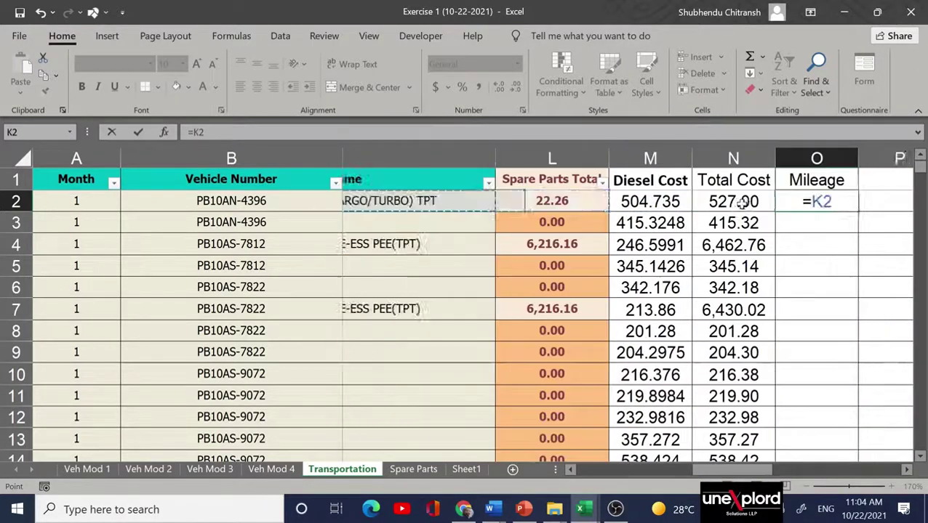
key("Left")
key("Right")
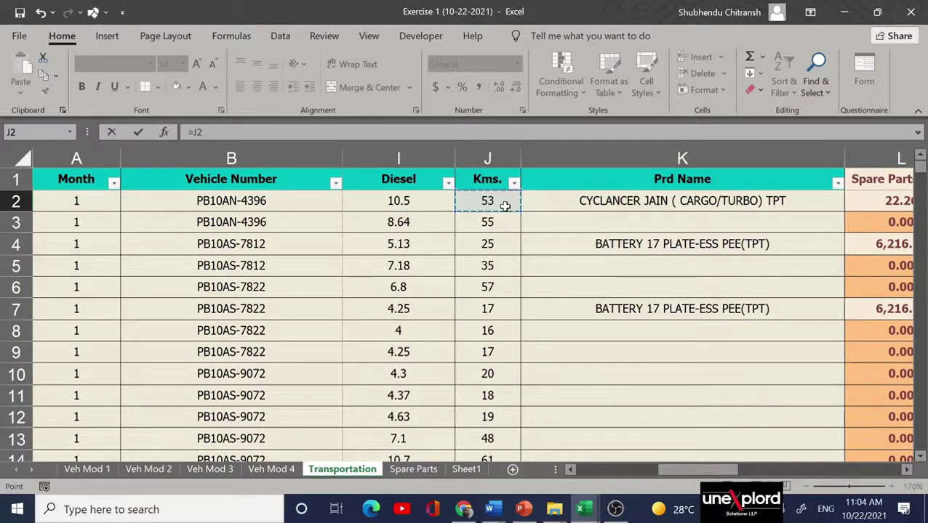
type("/")
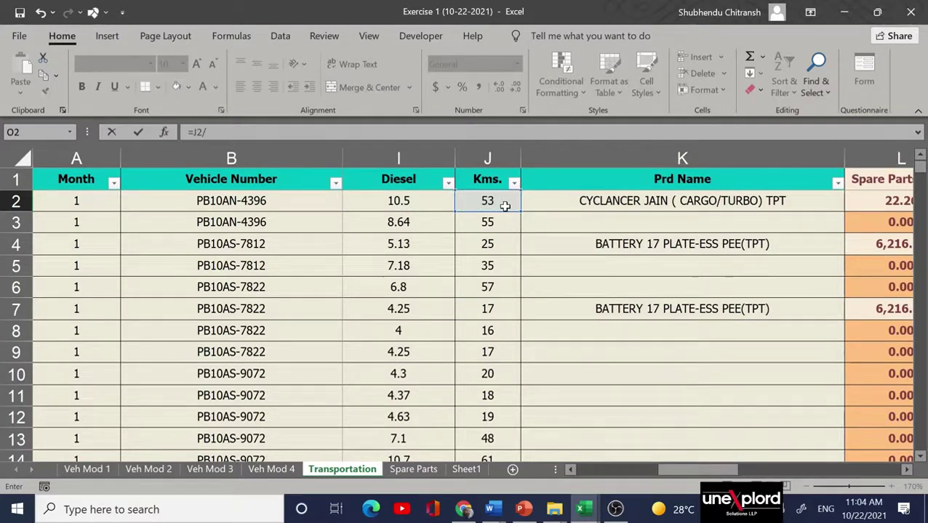
left_click(419, 201)
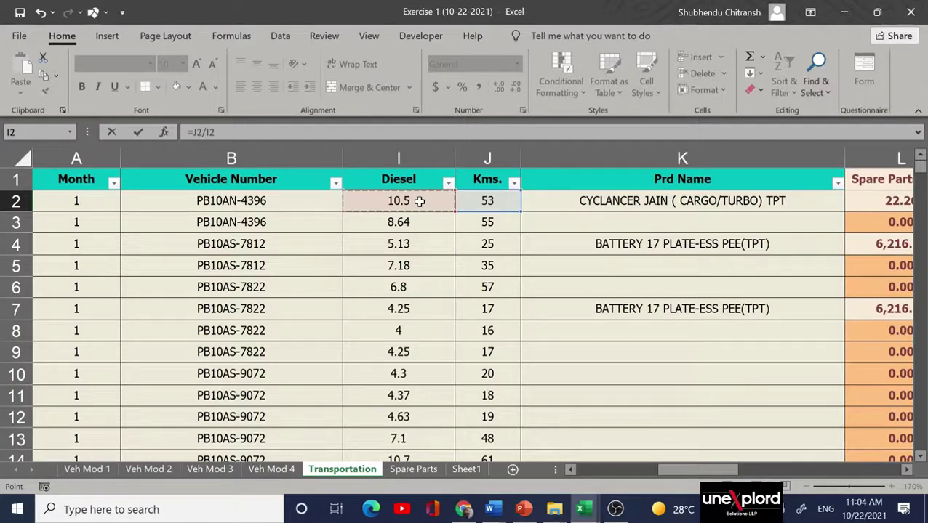
key("Return")
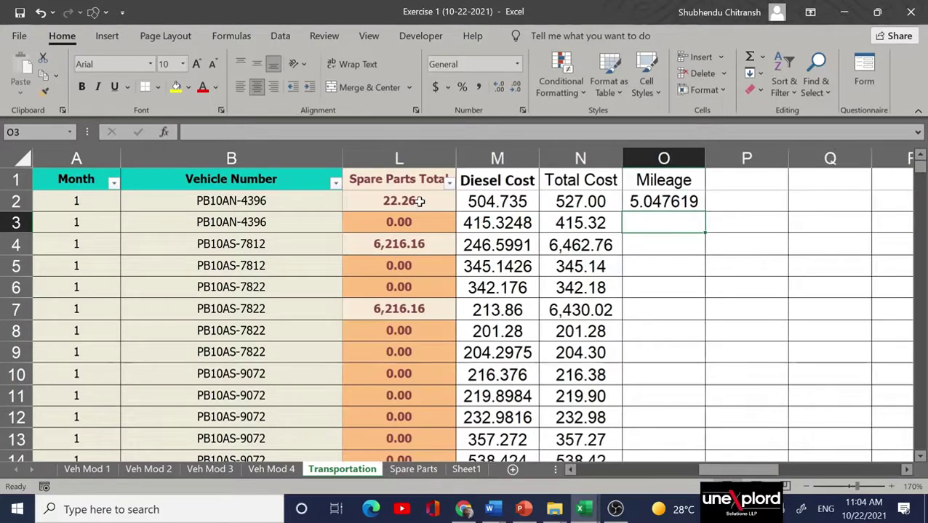
Fill the Mileage formula from O2 down through all the data rows and check row 4 against its Diesel and Kms. values.
key("Up")
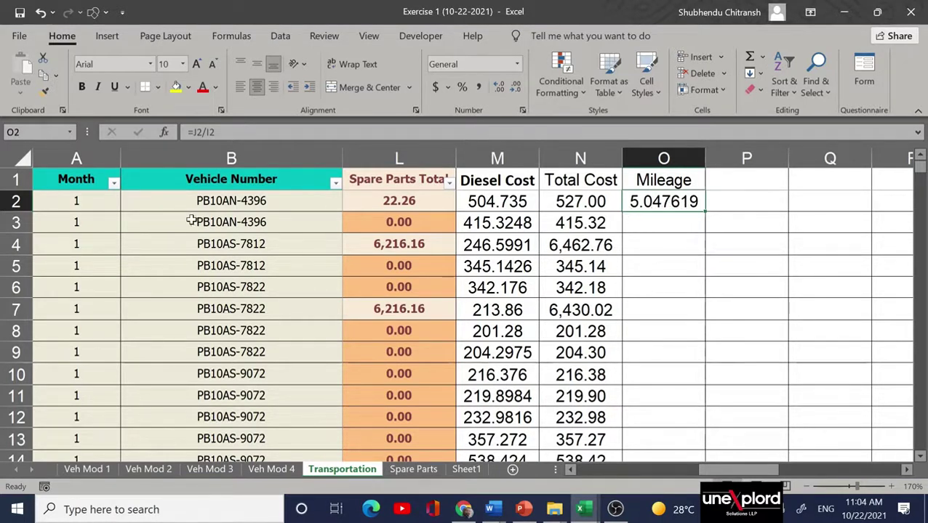
double_click(705, 211)
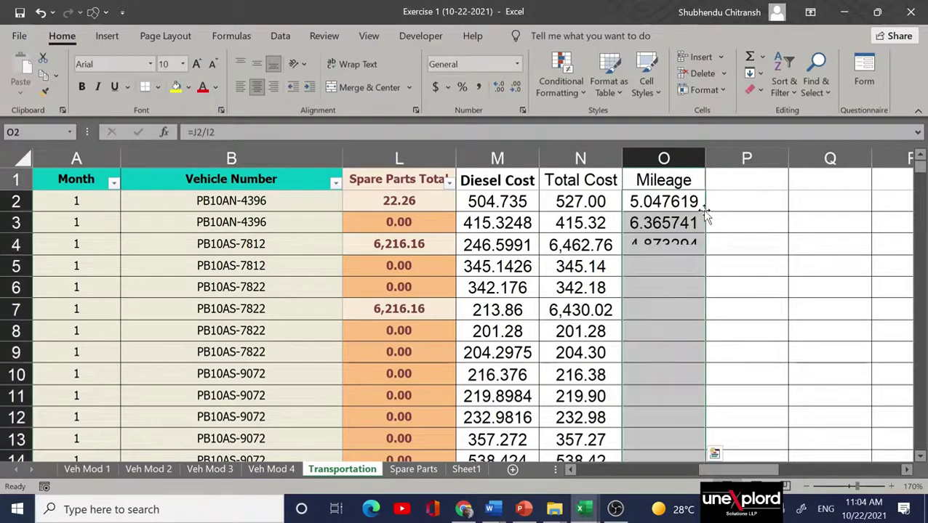
left_click(669, 246)
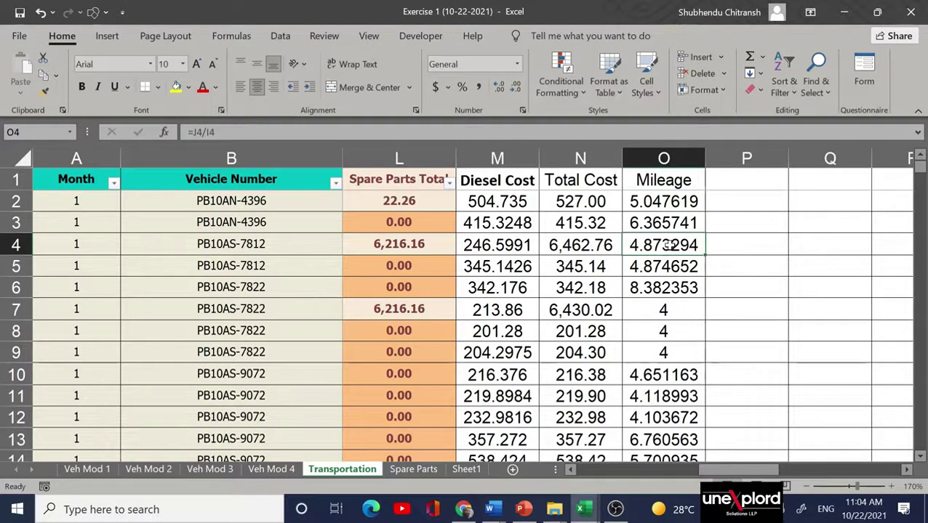
scroll(359, 255, "left", 3)
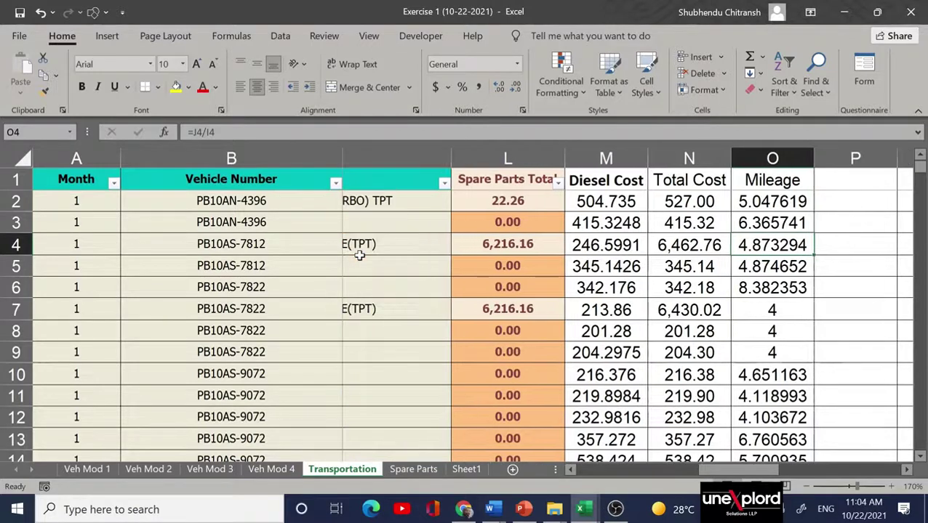
scroll(359, 256, "left", 3)
scroll(359, 255, "right", 4)
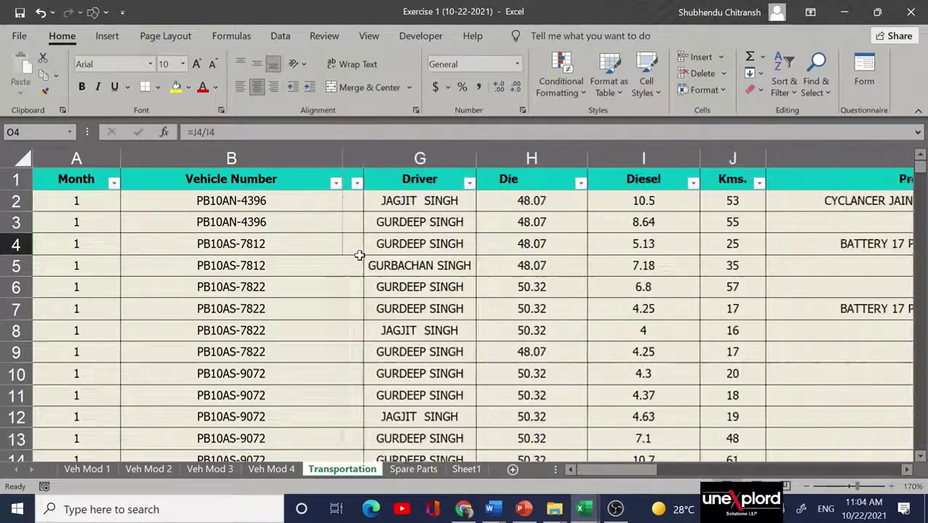
scroll(359, 255, "right", 5)
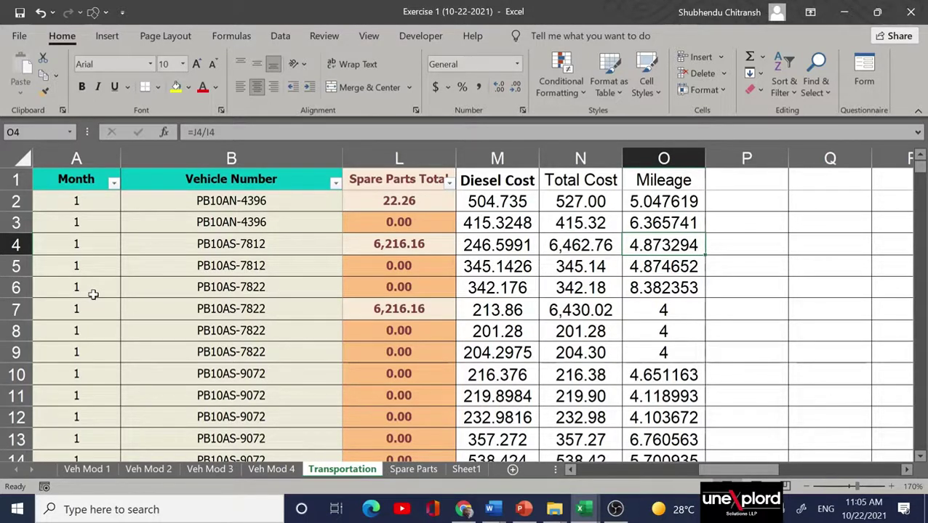
Reapply the filter to the whole table from A1 so it covers the Diesel Cost, Total Cost and Mileage columns.
left_click(73, 178)
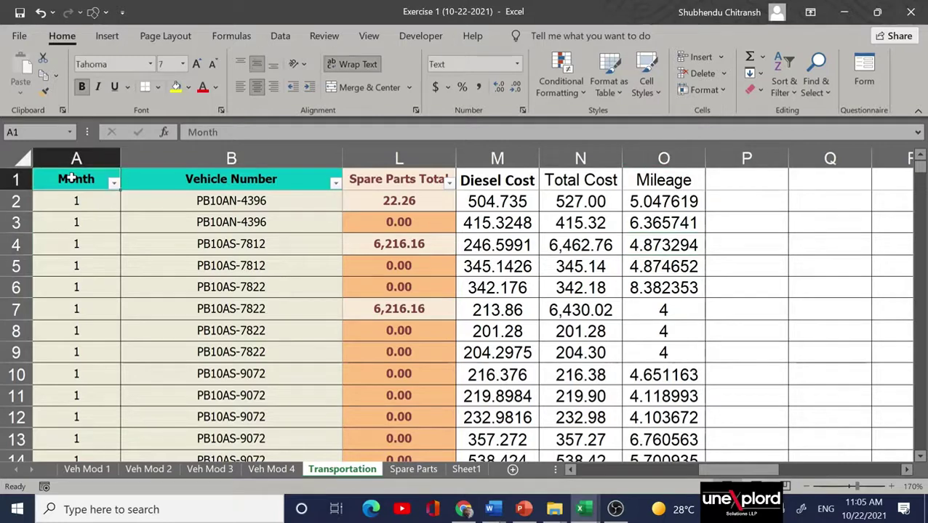
key("ctrl+shift+Right")
key("ctrl+shift+Down")
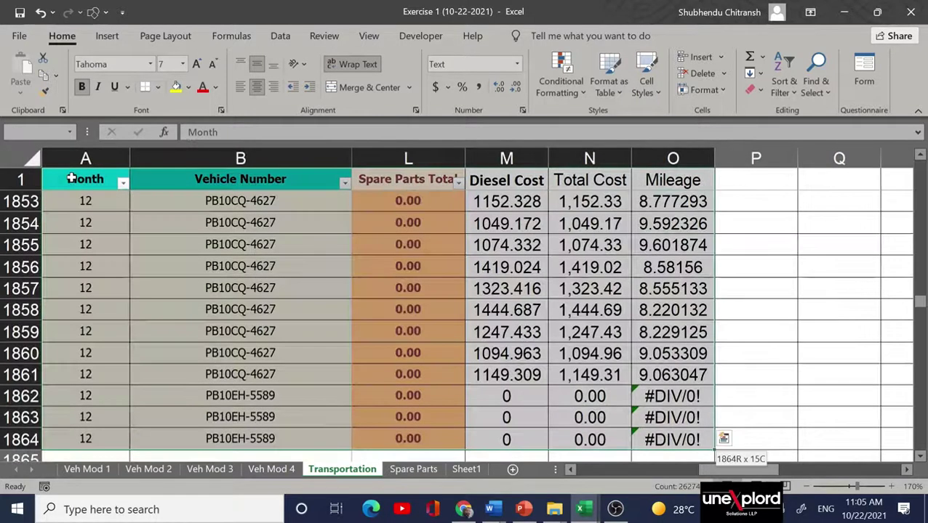
left_click(783, 82)
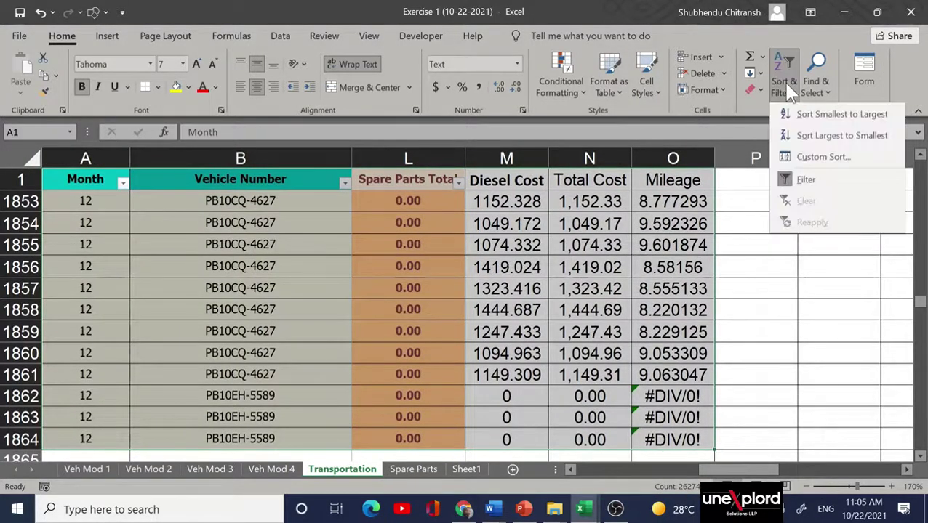
left_click(805, 182)
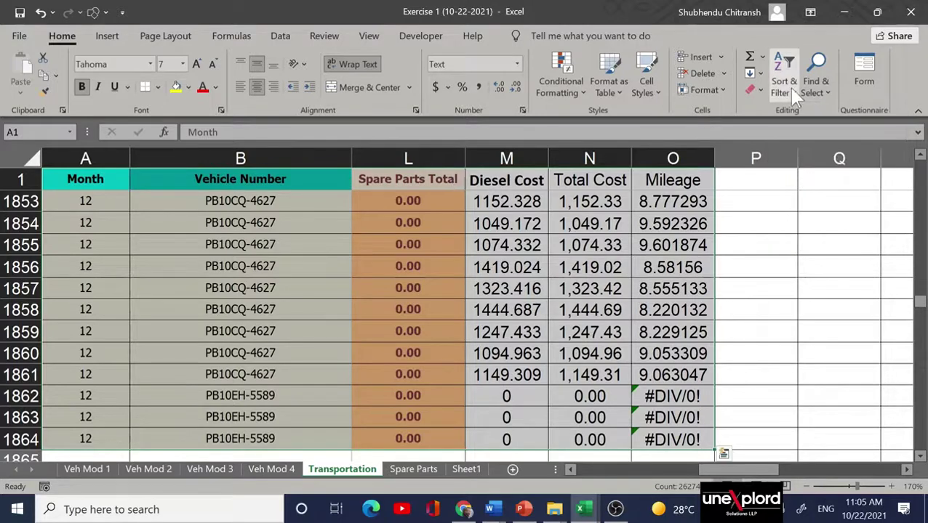
left_click(785, 84)
left_click(811, 179)
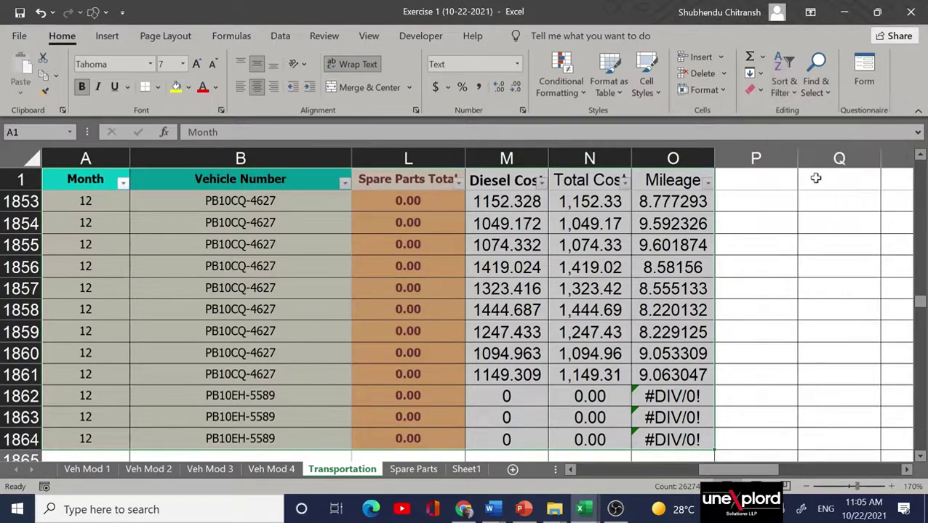
key("ctrl+BackSpace")
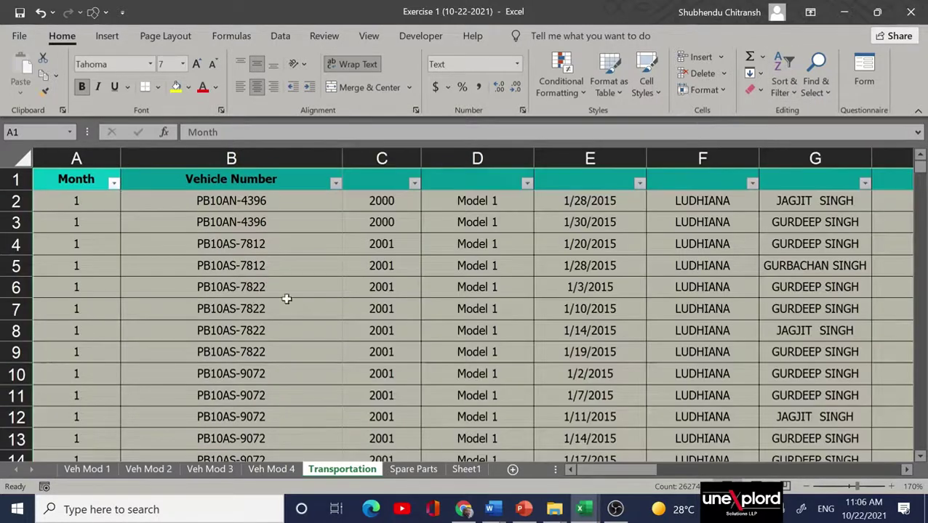
Examine the filter values of the Month, Vehicle Number, Model and VehicleDesc columns for irregular entries.
left_click(114, 183)
scroll(265, 404, "down", 2)
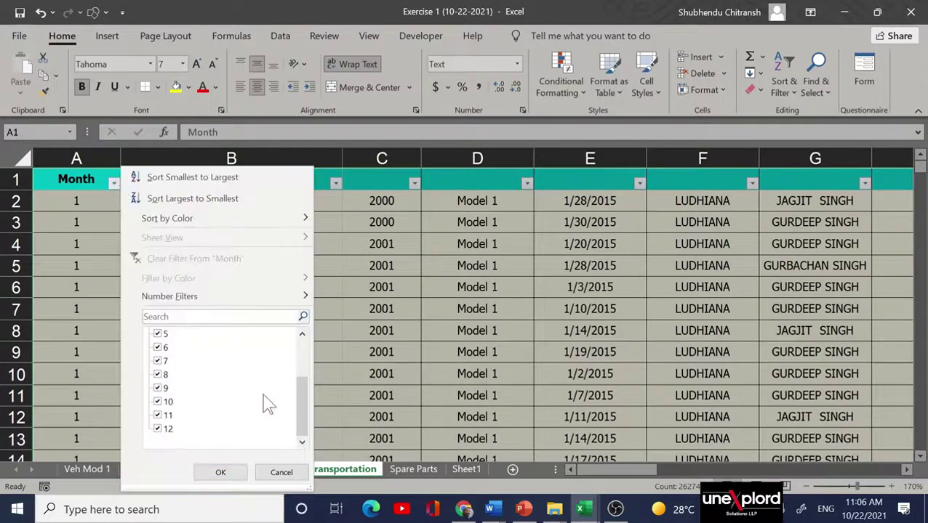
left_click(222, 474)
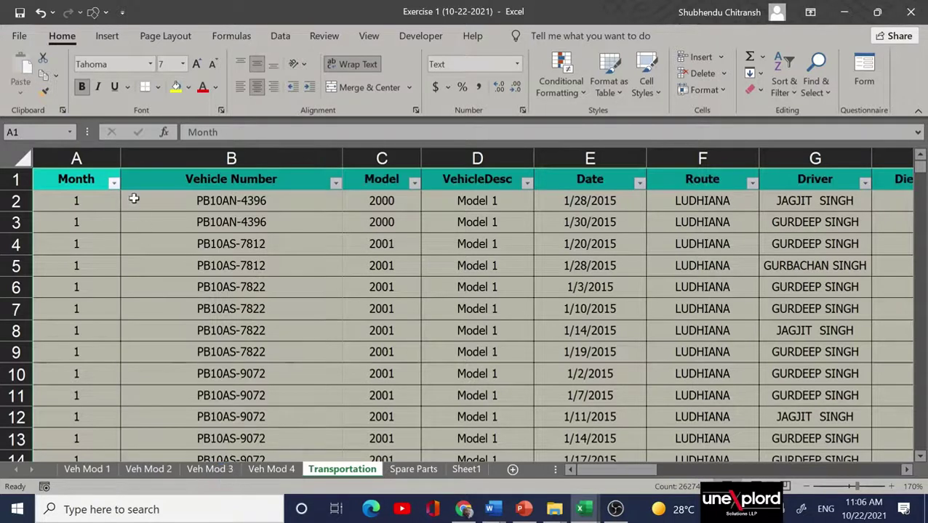
left_click(335, 182)
scroll(256, 383, "down", 5)
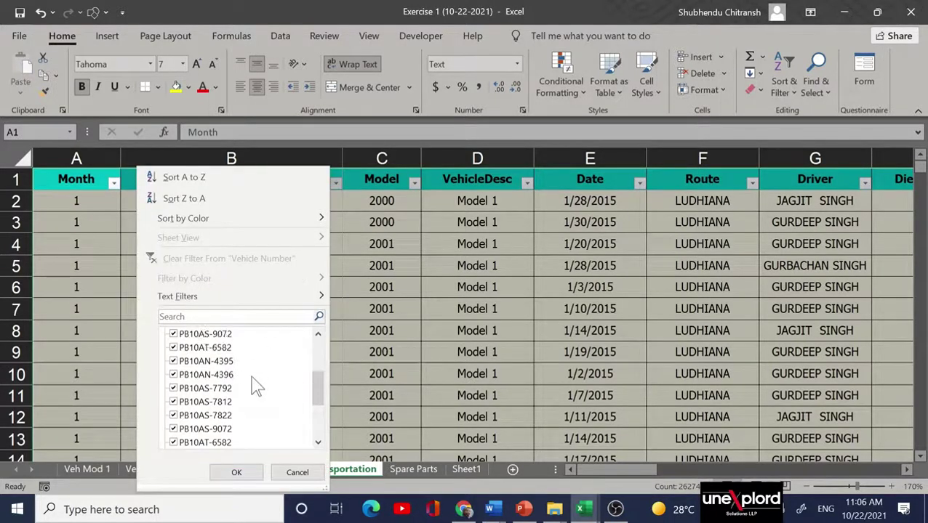
left_click(240, 473)
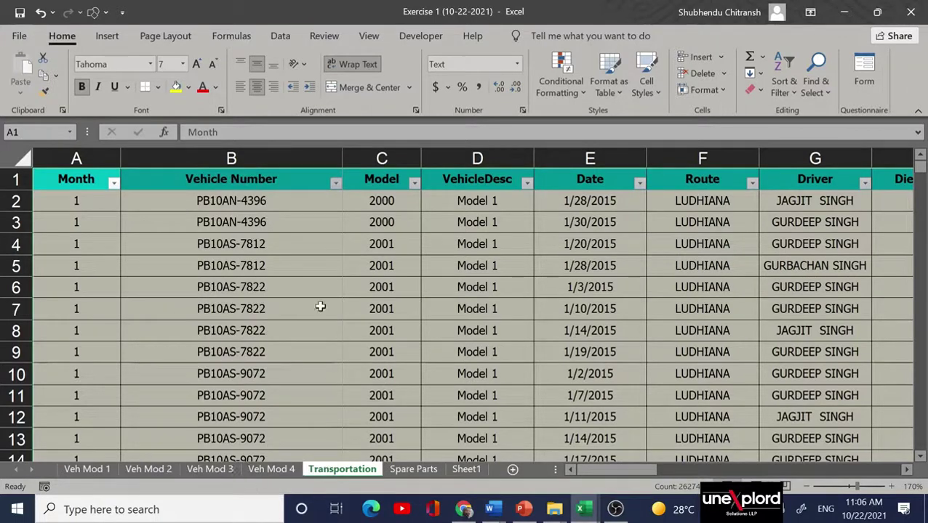
left_click(414, 184)
left_click(315, 472)
left_click(527, 183)
left_click(438, 472)
Look through the Route filter values and filter the column to show only BARNALA Total.
left_click(753, 183)
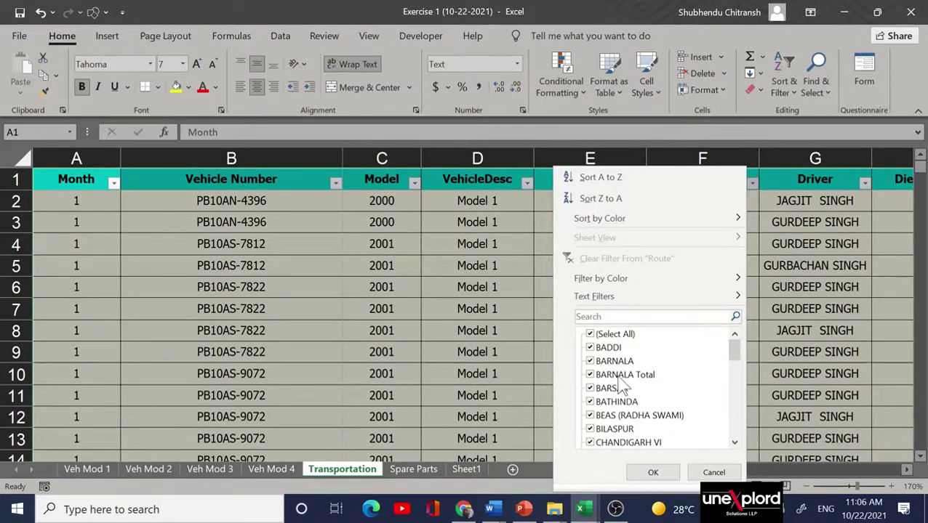
scroll(622, 386, "down", 2)
scroll(621, 386, "down", 4)
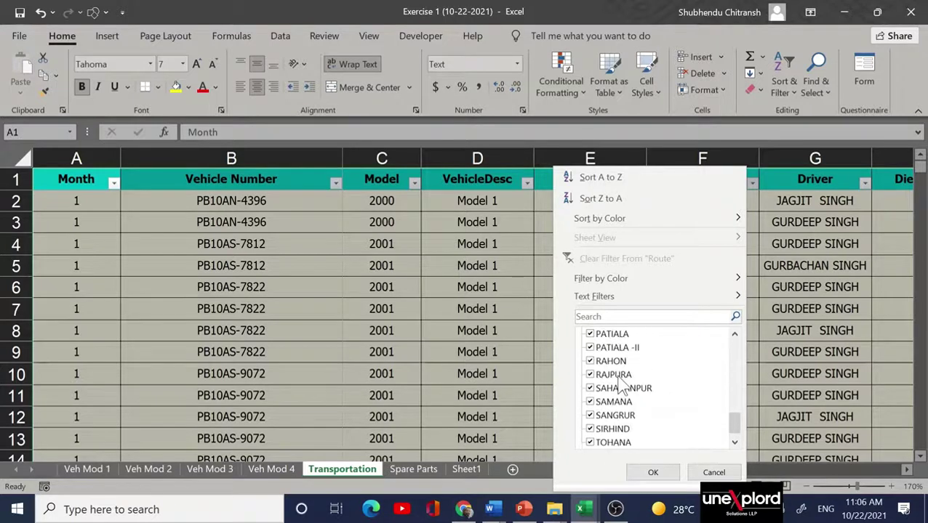
scroll(622, 386, "down", 1)
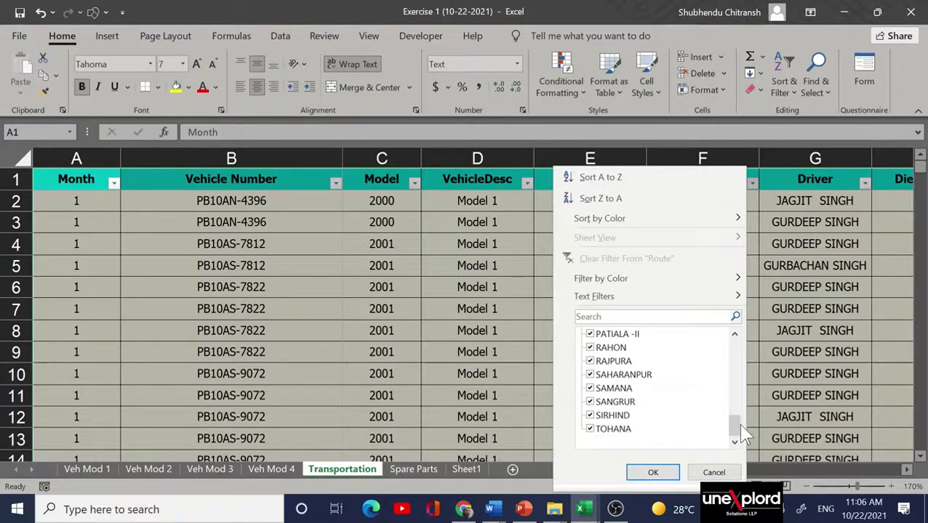
left_click_drag(740, 426, 739, 348)
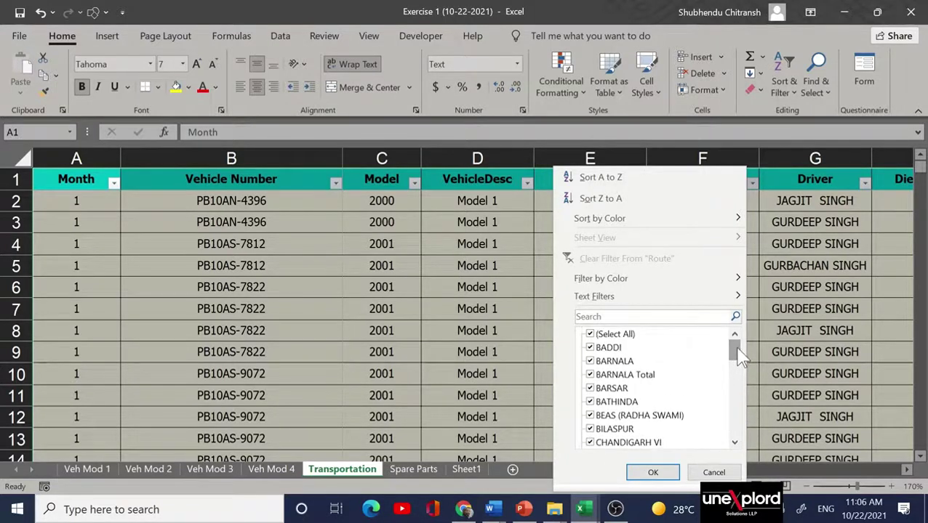
left_click(590, 335)
left_click(598, 375)
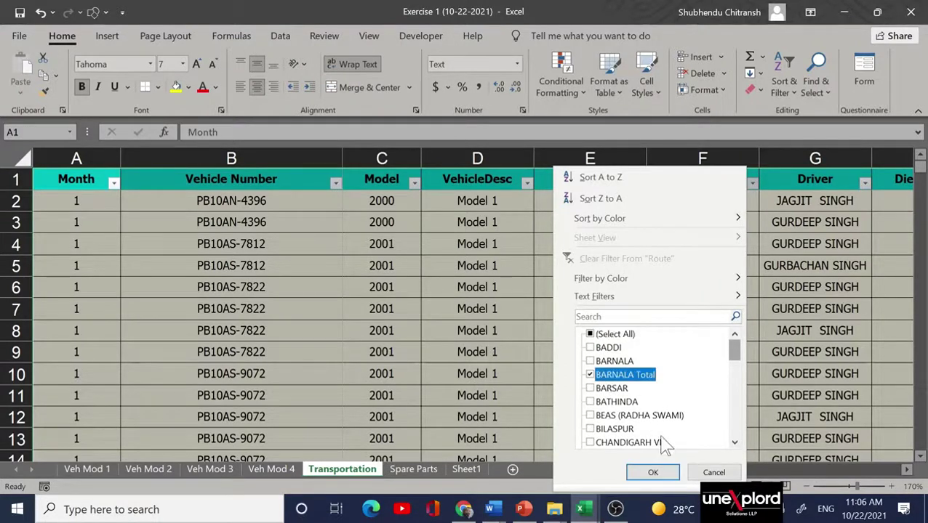
left_click(658, 473)
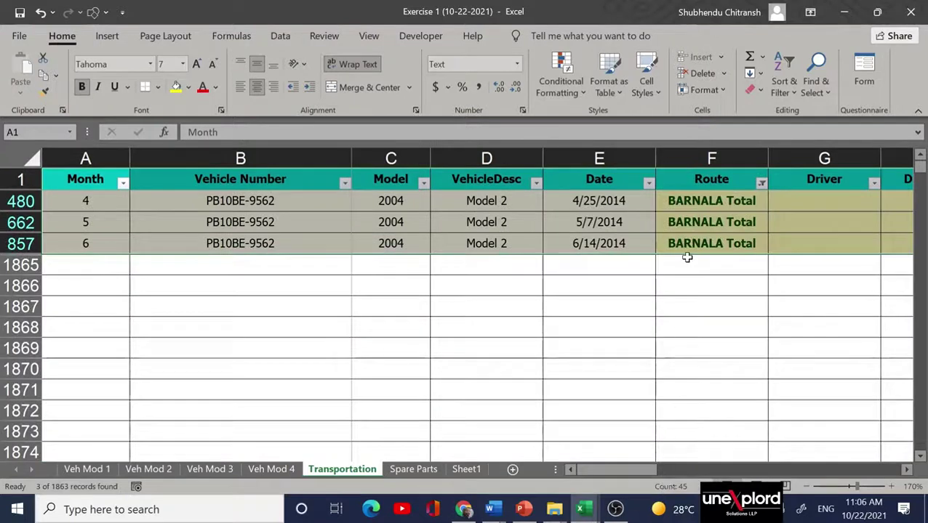
Check the filtered BARNALA Total records across to Mileage and delete their rows 480, 662 and 857.
scroll(687, 258, "right", 6)
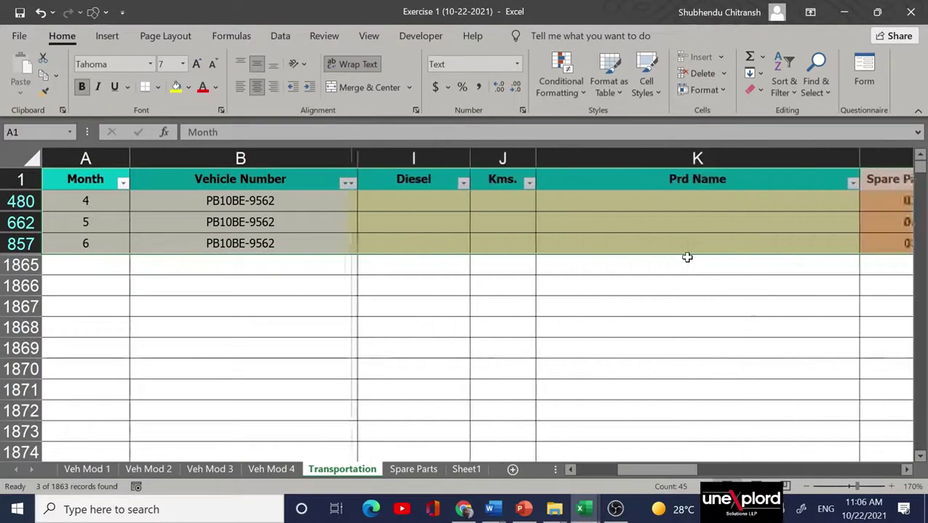
scroll(687, 258, "right", 4)
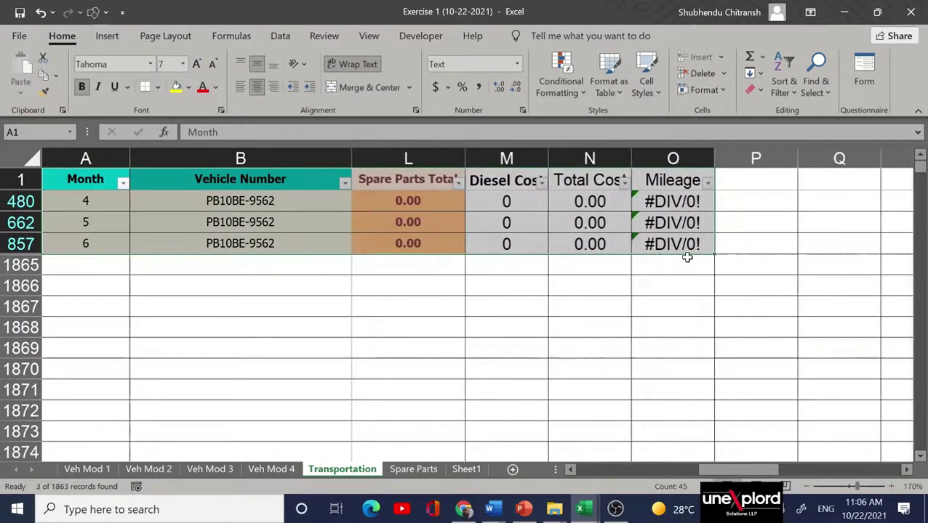
scroll(688, 258, "left", 6)
scroll(688, 257, "left", 5)
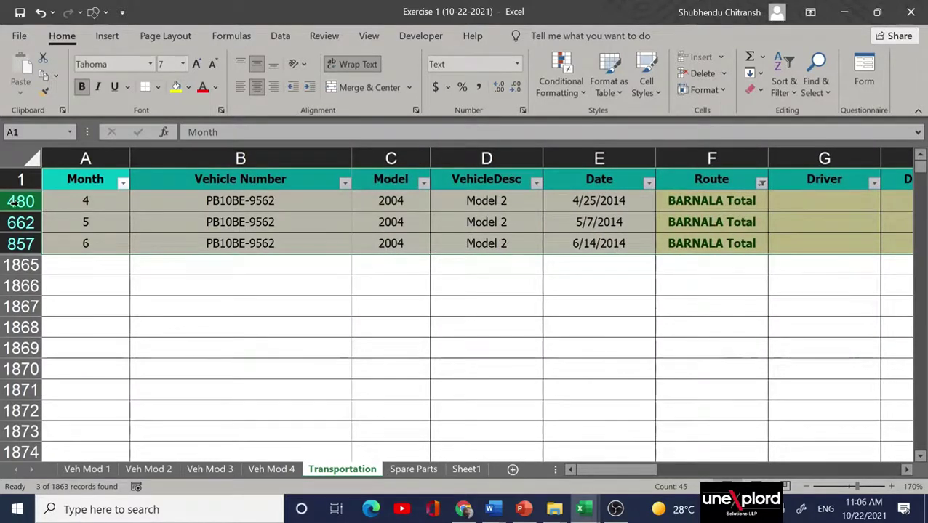
left_click(71, 180)
key("Down")
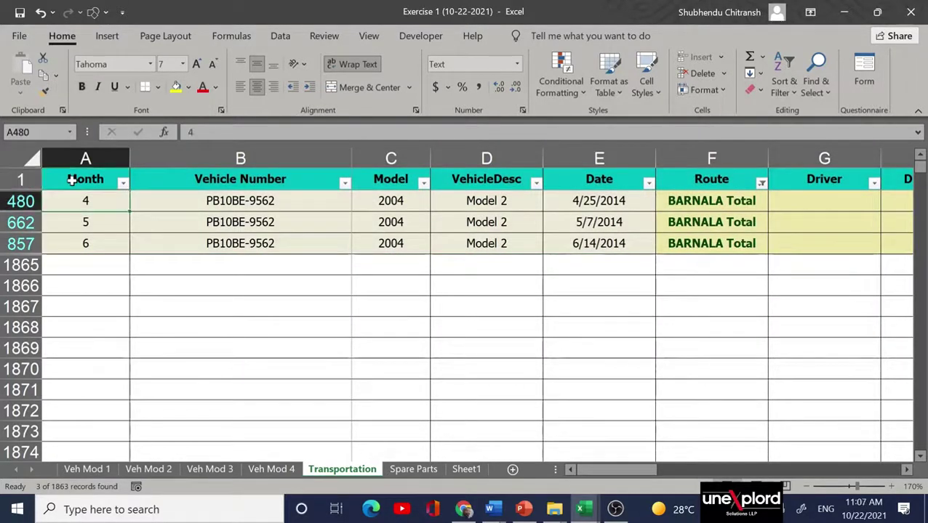
left_click(18, 201)
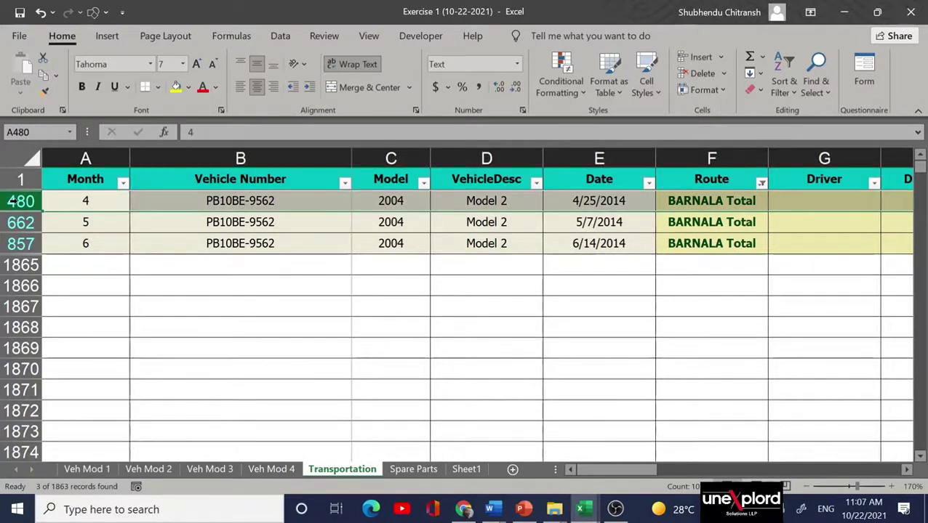
key("shift+Down")
key("shift+Down")
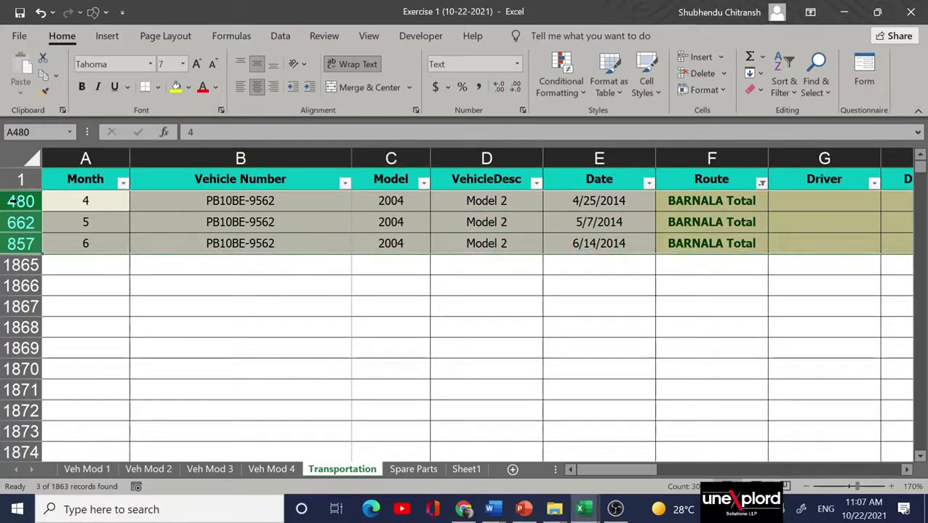
key("ctrl+minus")
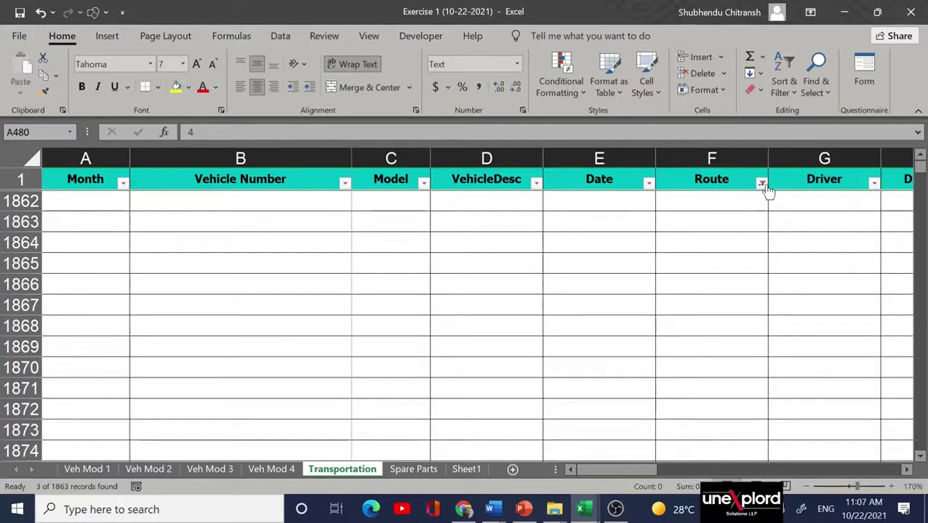
Show all Route values again and look through the Driver column's filter values for irregular entries.
left_click(761, 183)
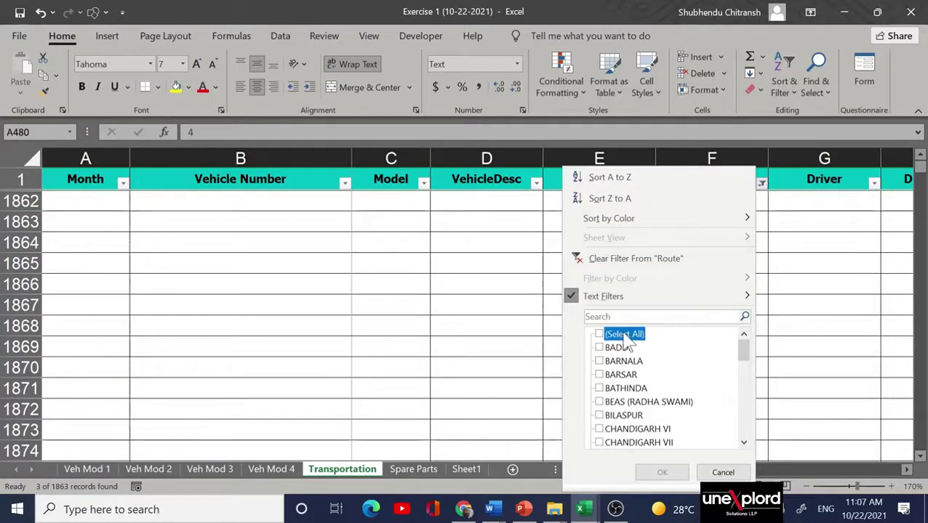
left_click(661, 472)
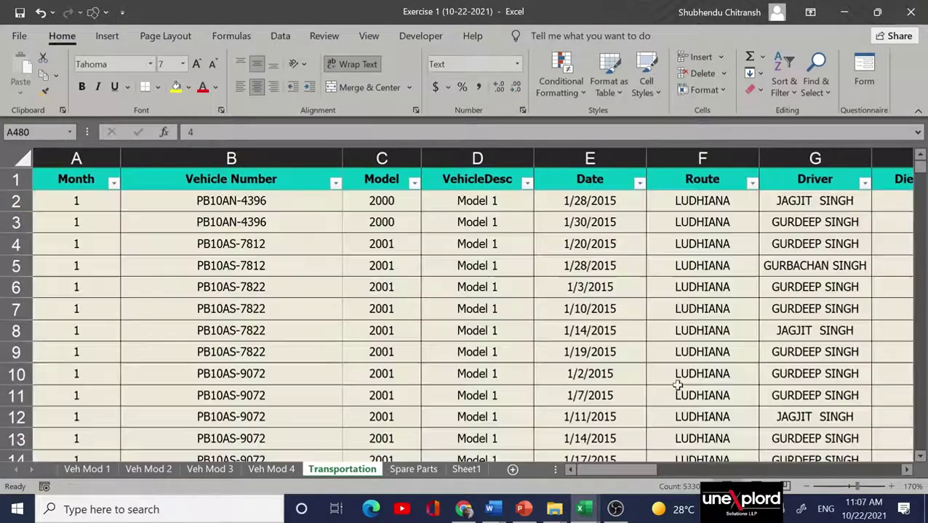
left_click(864, 183)
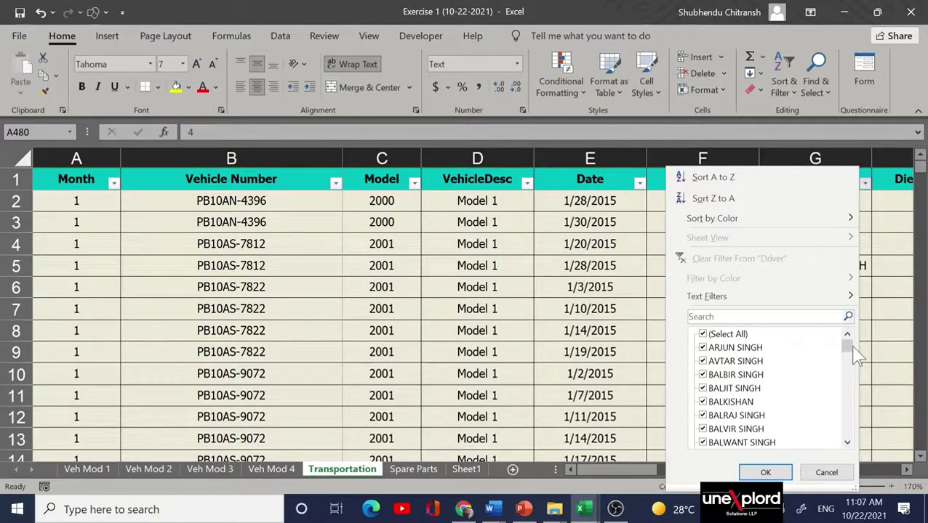
left_click_drag(852, 355, 859, 460)
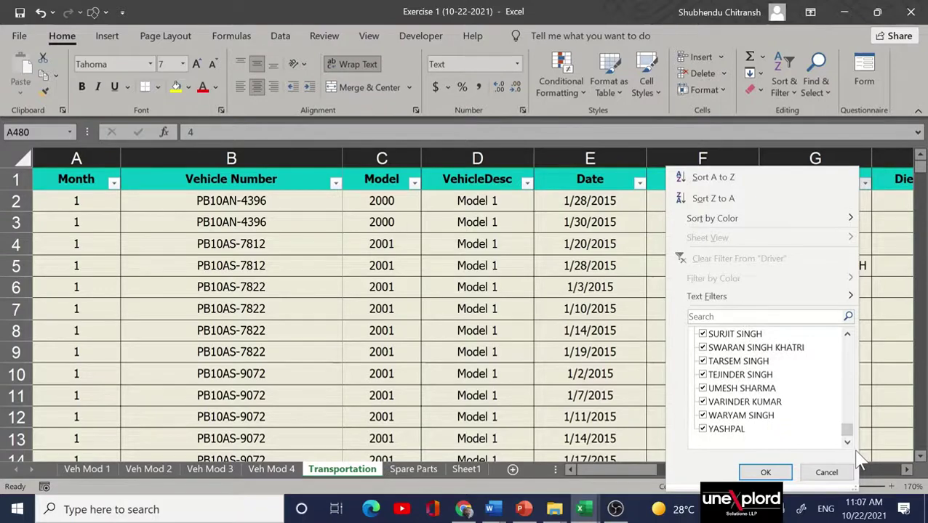
left_click(765, 473)
Look through the Diesel Rate column's filter values for irregular entries.
scroll(787, 311, "right", 2)
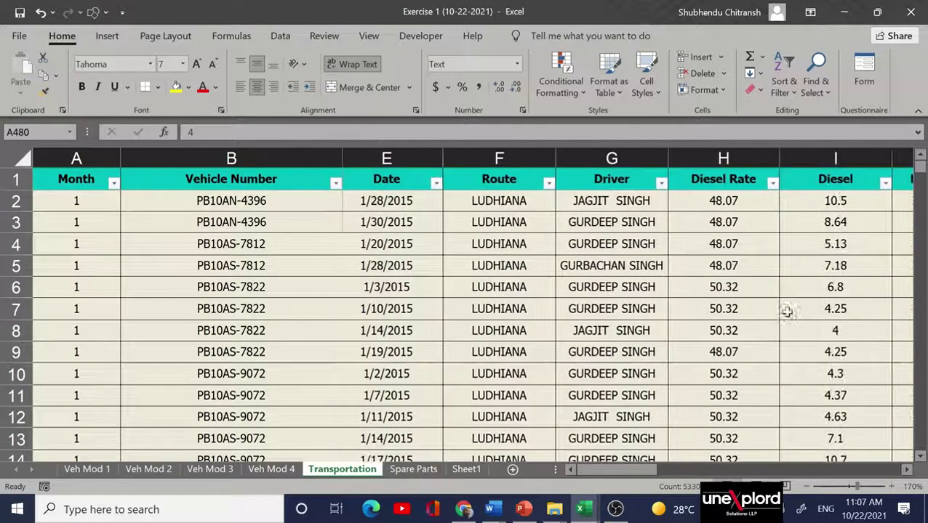
left_click(785, 184)
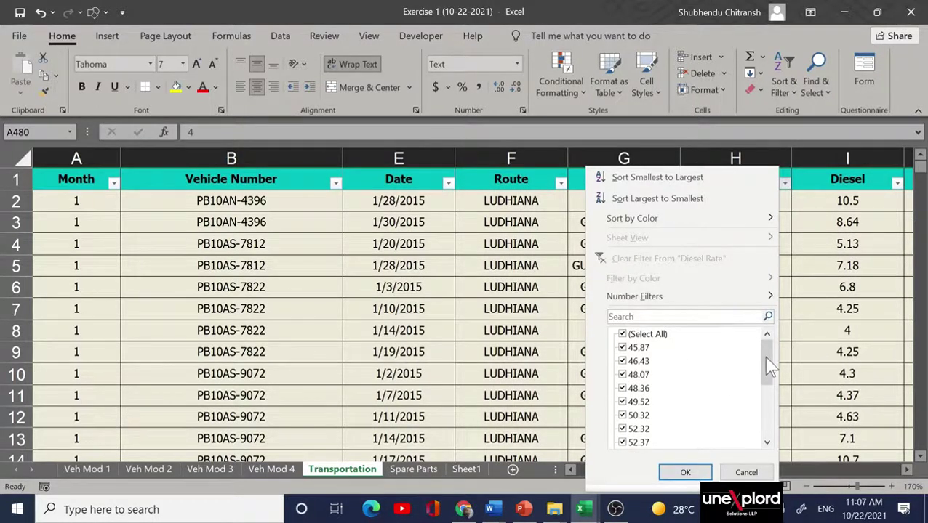
left_click_drag(770, 367, 767, 414)
left_click(685, 473)
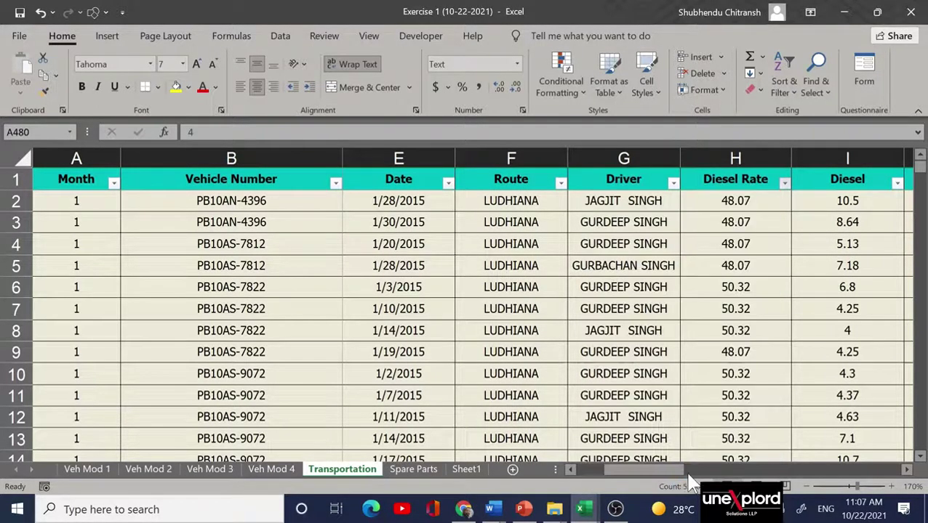
Look through the Diesel filter values and filter the column to exclude 0.
scroll(836, 242, "right", 2)
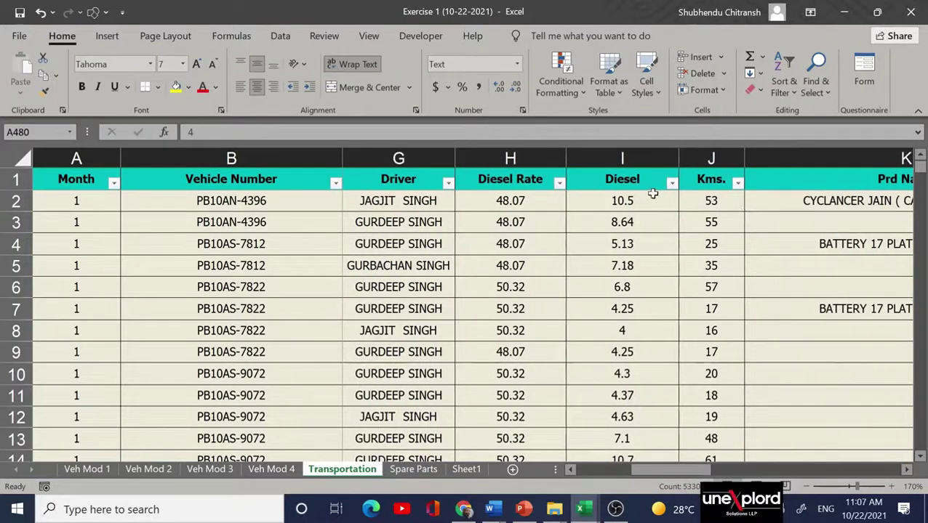
left_click(671, 183)
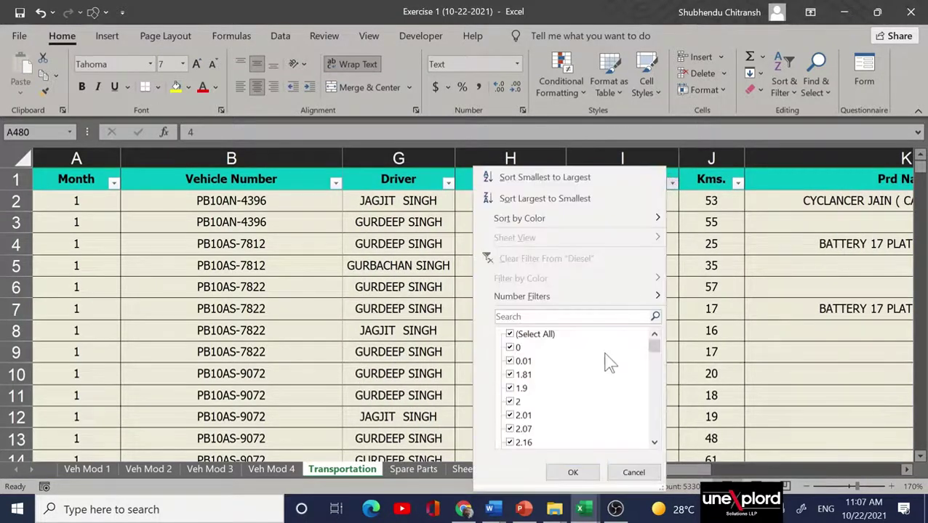
scroll(609, 364, "down", 2)
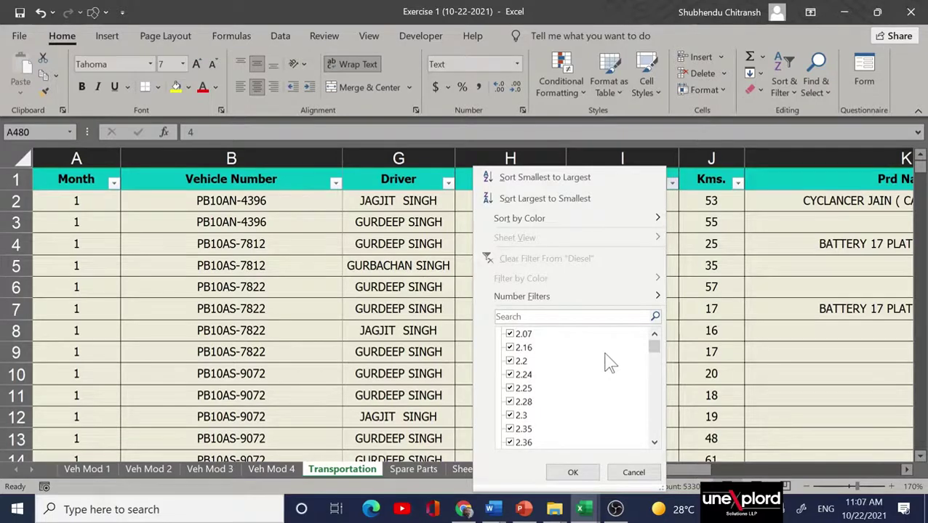
left_click(572, 473)
Filter the Diesel column to show only the 0 and blank entries.
left_click(671, 182)
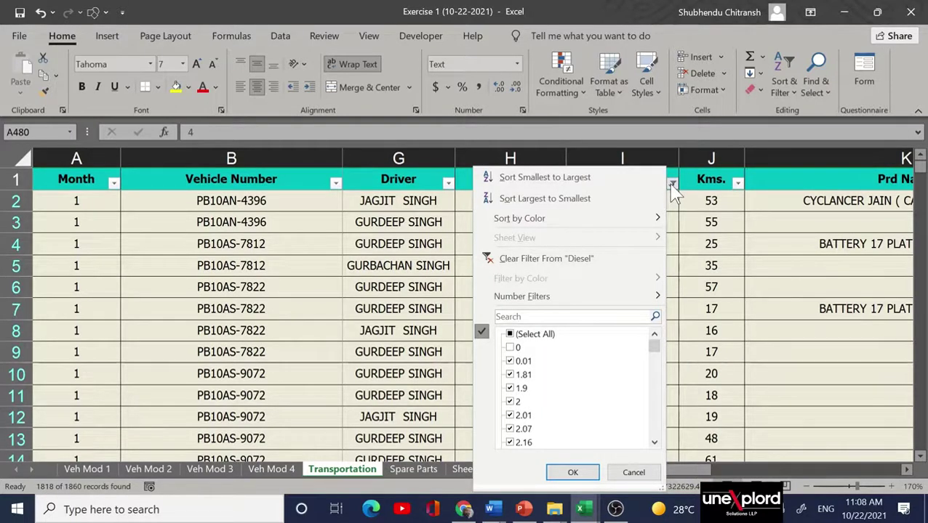
left_click(511, 339)
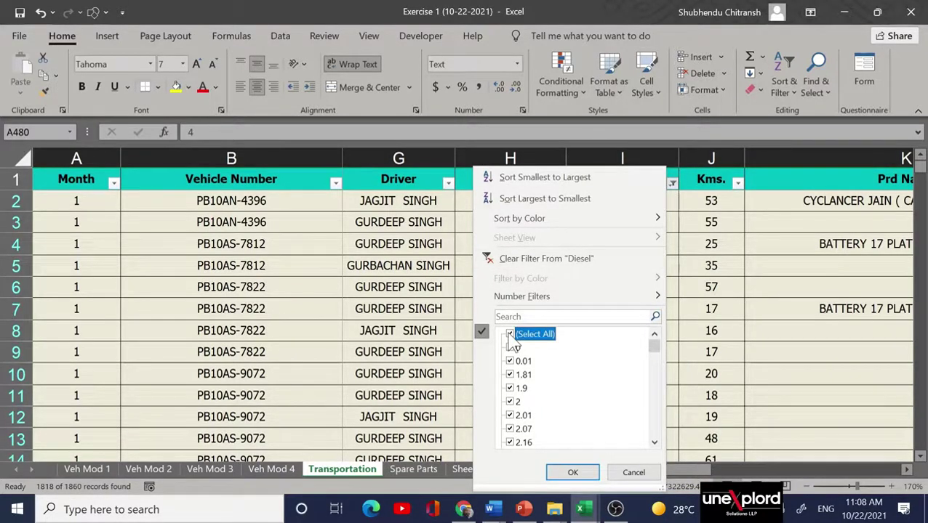
left_click(510, 335)
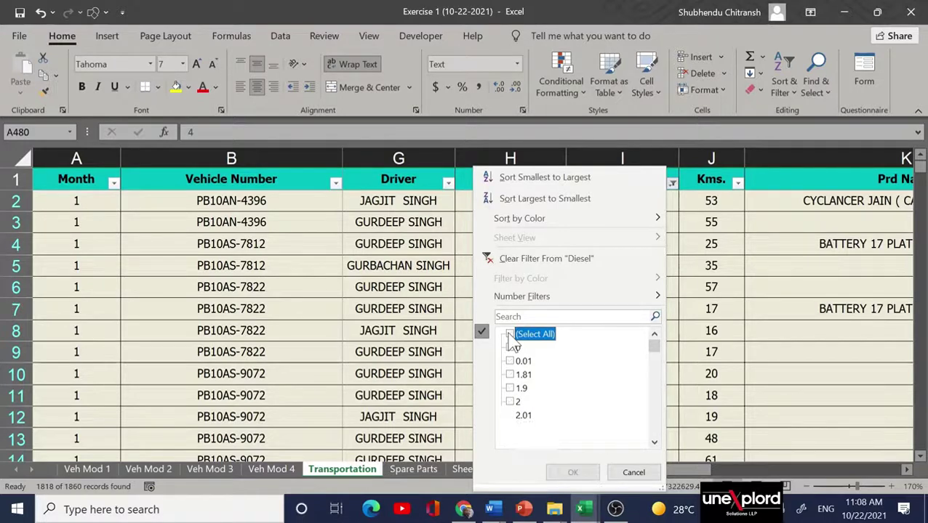
left_click(511, 347)
scroll(515, 360, "down", 10)
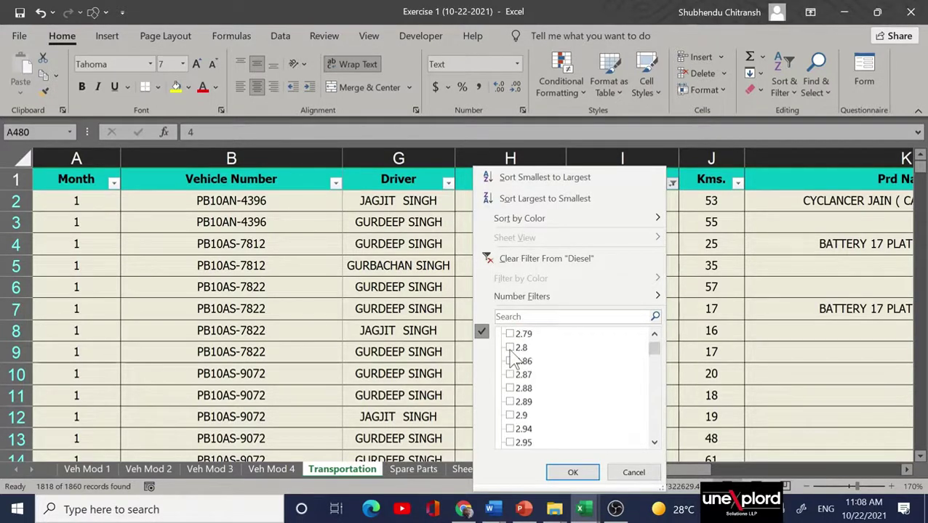
scroll(514, 360, "down", 20)
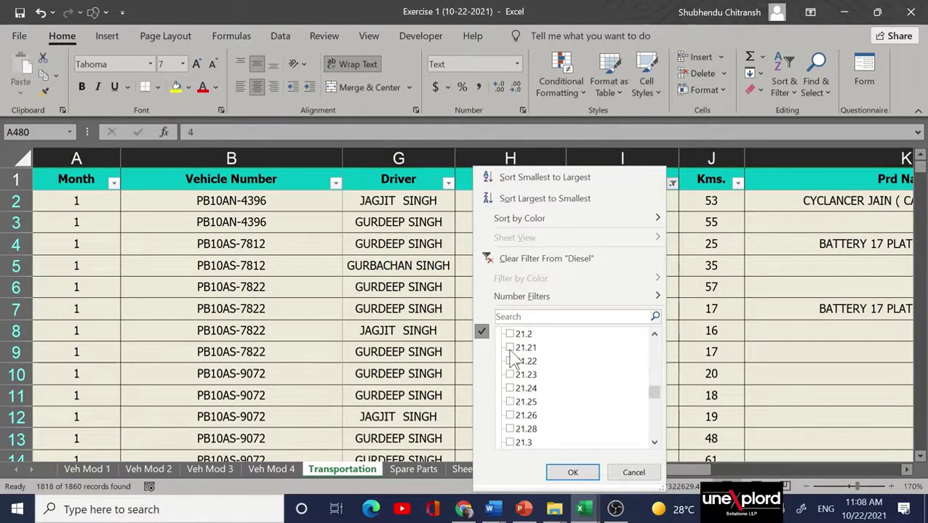
scroll(515, 360, "down", 20)
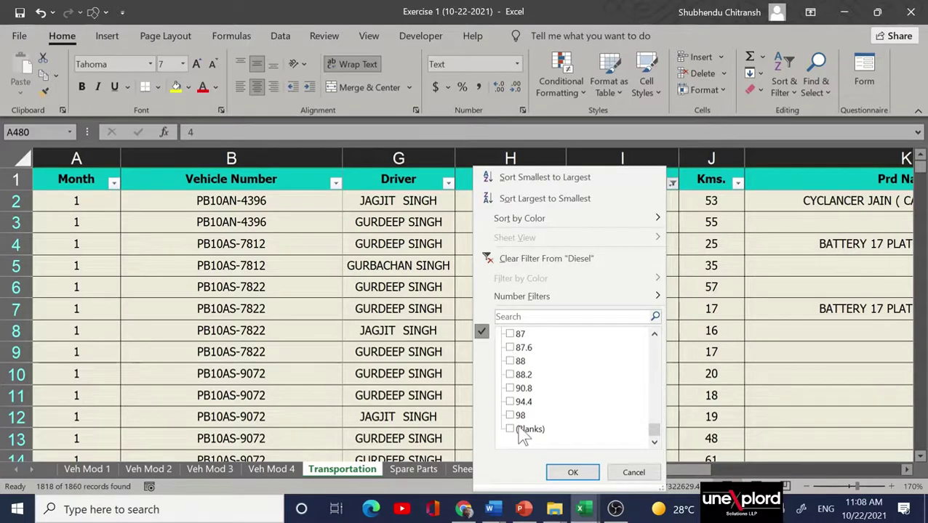
left_click(519, 430)
left_click(573, 473)
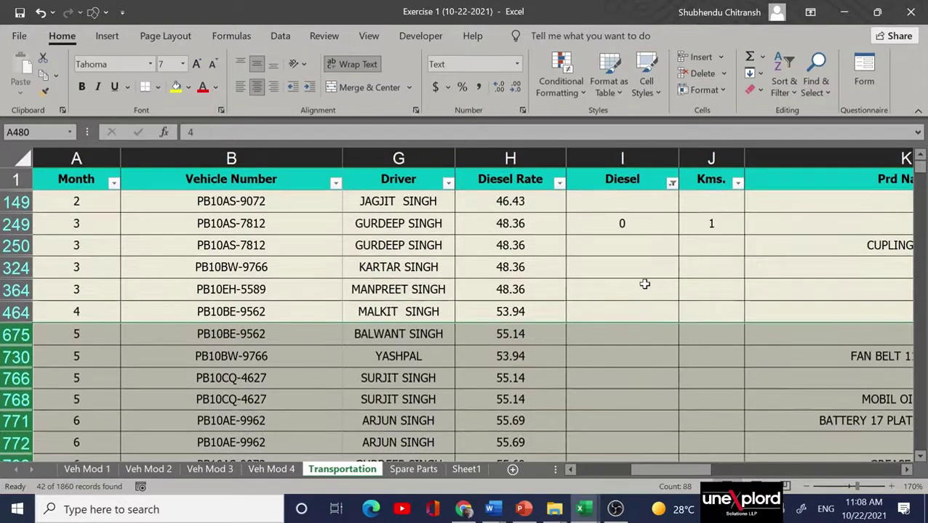
Review the filtered zero and blank Diesel records and delete all their rows, from row 149 down to row 1861.
scroll(644, 284, "down", 2)
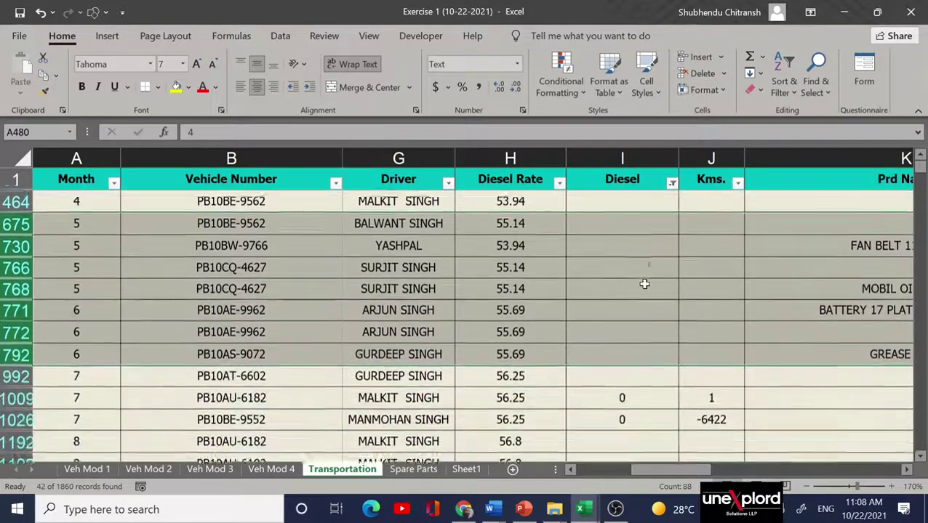
scroll(644, 285, "down", 5)
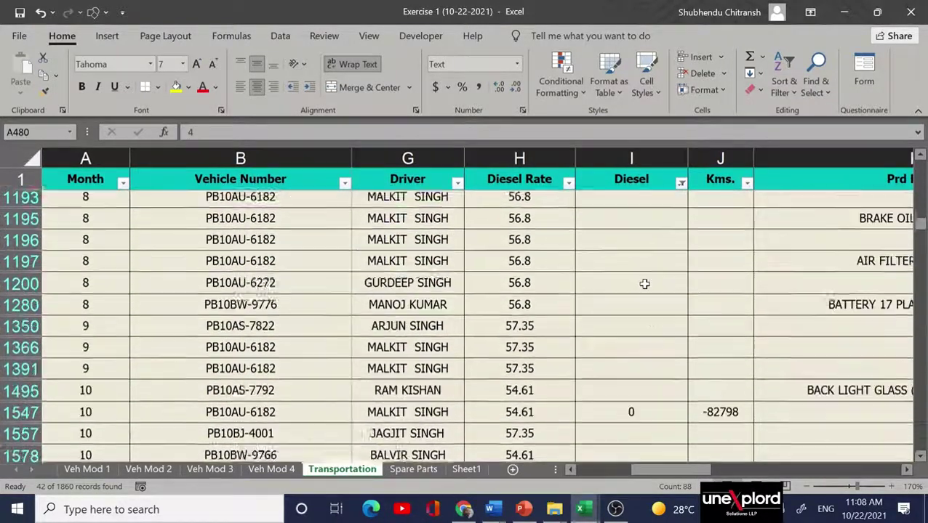
scroll(644, 284, "down", 5)
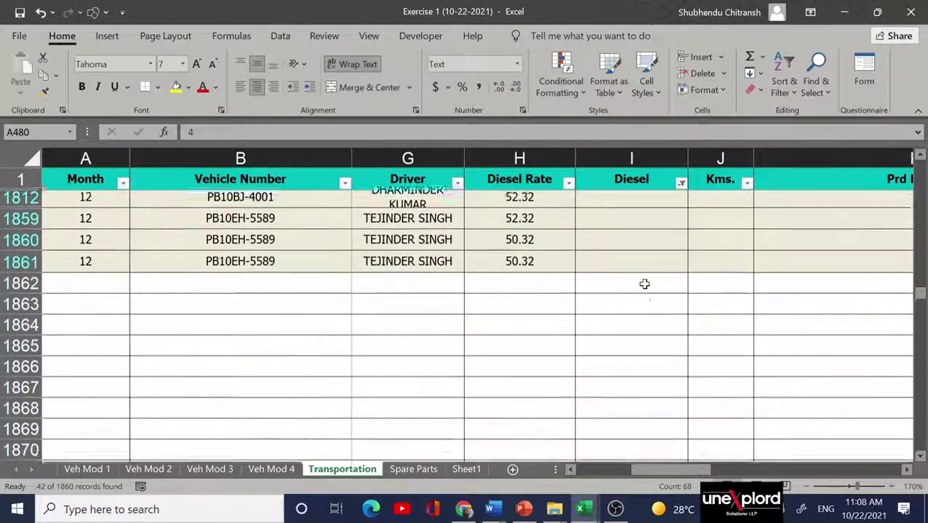
scroll(644, 284, "up", 3)
scroll(644, 284, "up", 1)
scroll(644, 284, "up", 5)
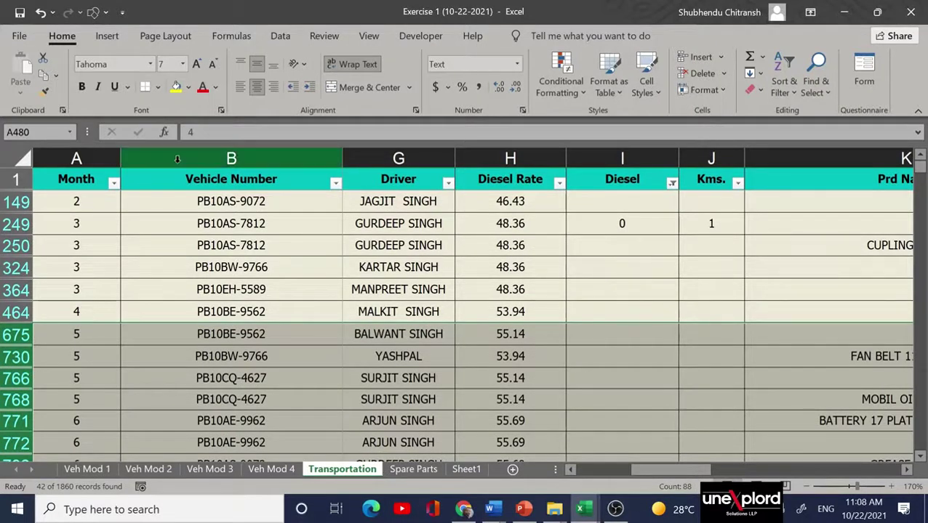
left_click(64, 181)
key("Down")
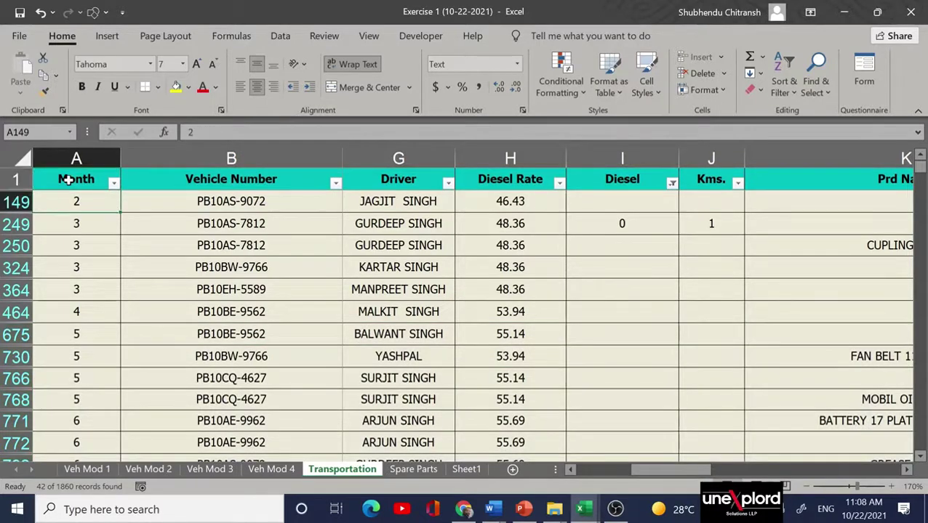
left_click(10, 202)
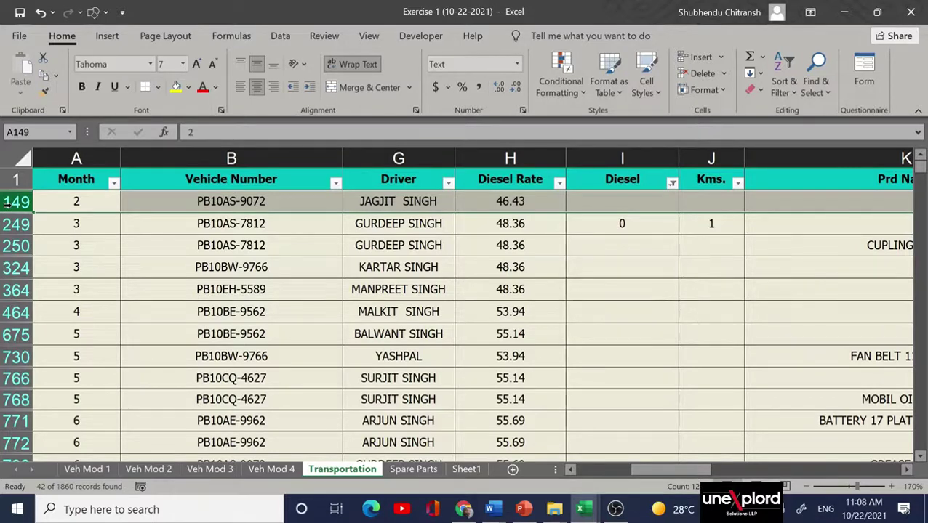
key("ctrl+shift+Down")
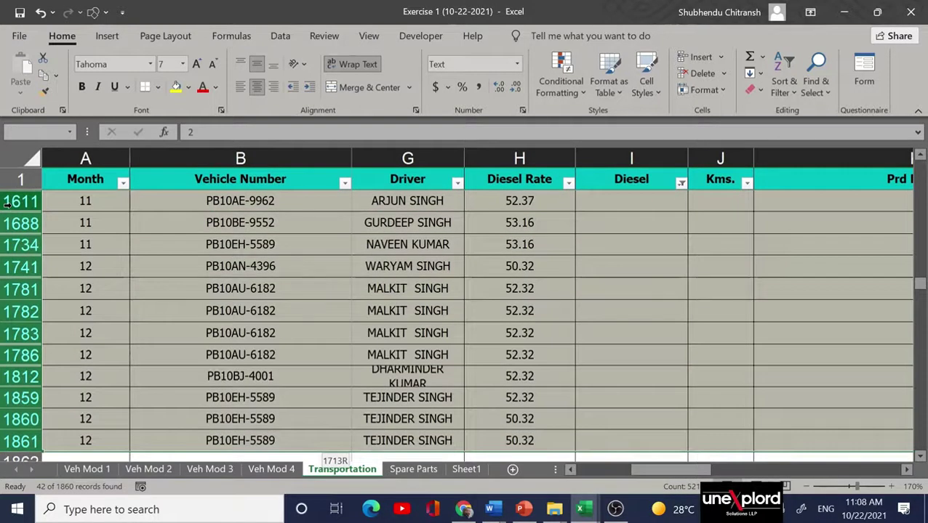
left_click_drag(6, 206, 8, 205)
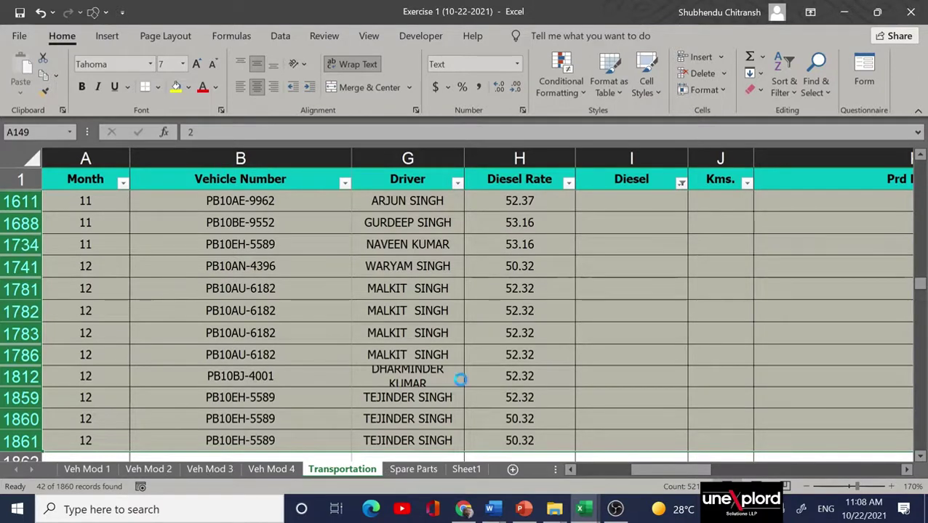
key("ctrl+minus")
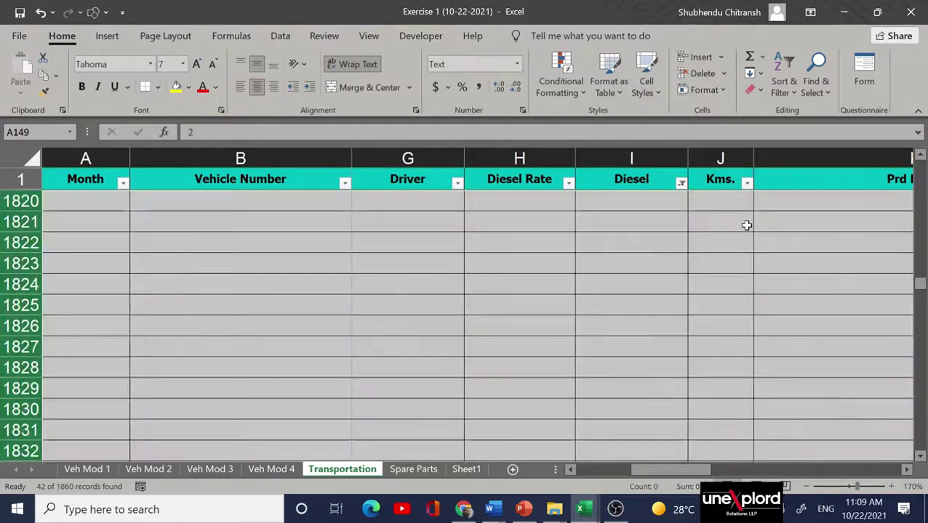
Reset the Diesel filter to show all remaining records.
left_click(681, 183)
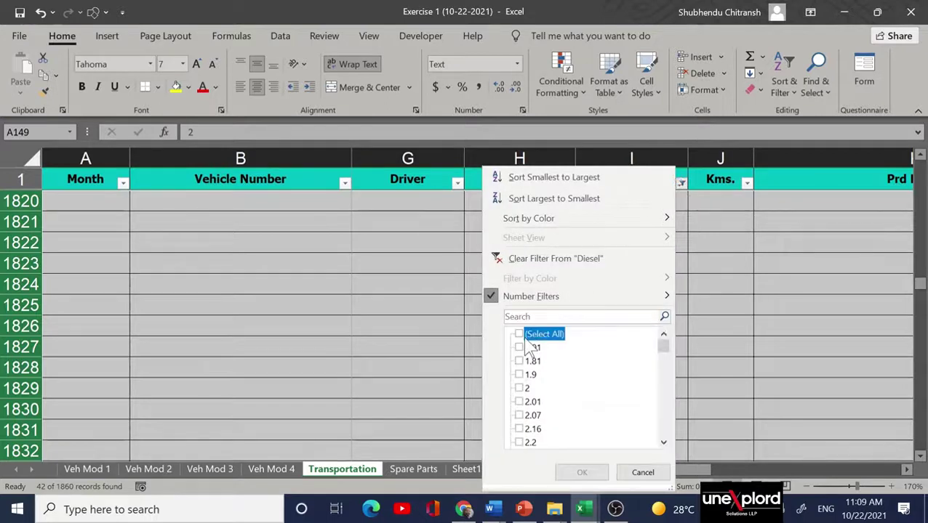
left_click(529, 335)
left_click(581, 473)
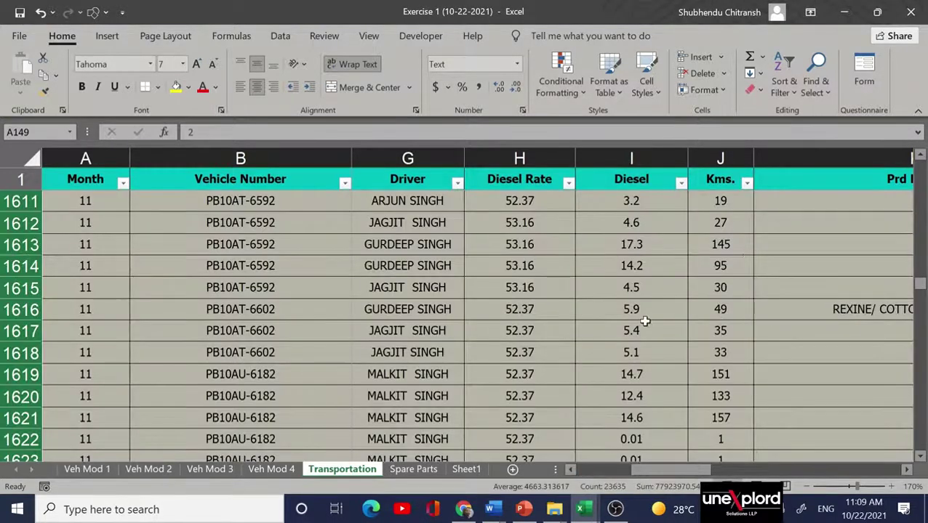
Look through the Kms. filter values and filter the column to show only 10036 and 10149.
left_click(746, 184)
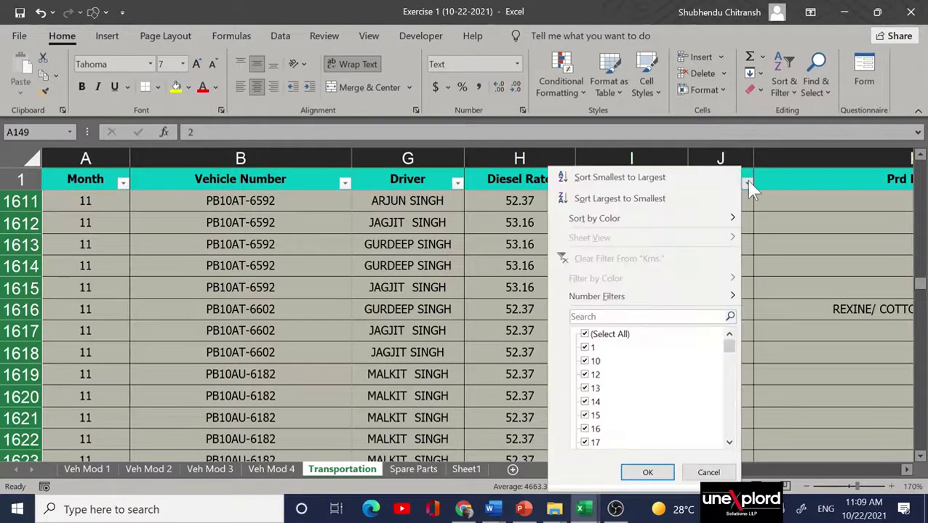
left_click_drag(733, 352, 728, 450)
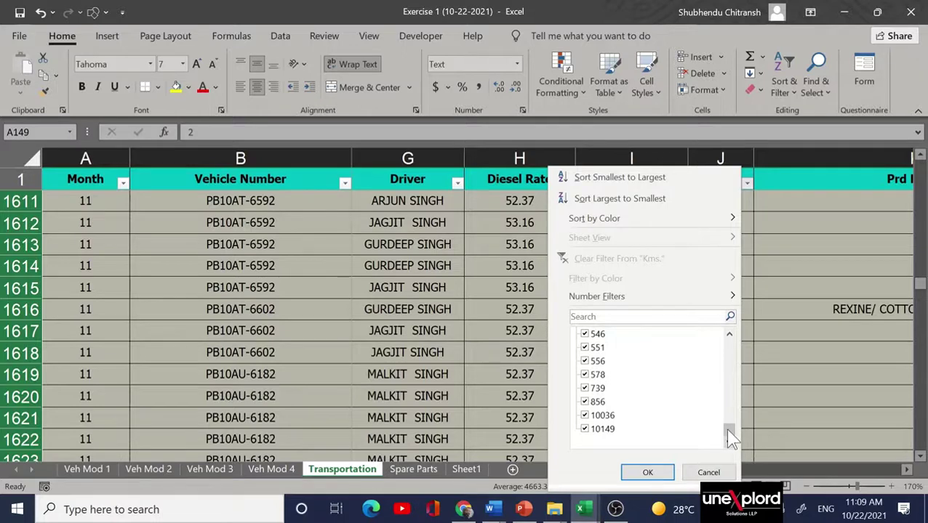
left_click_drag(730, 435, 727, 339)
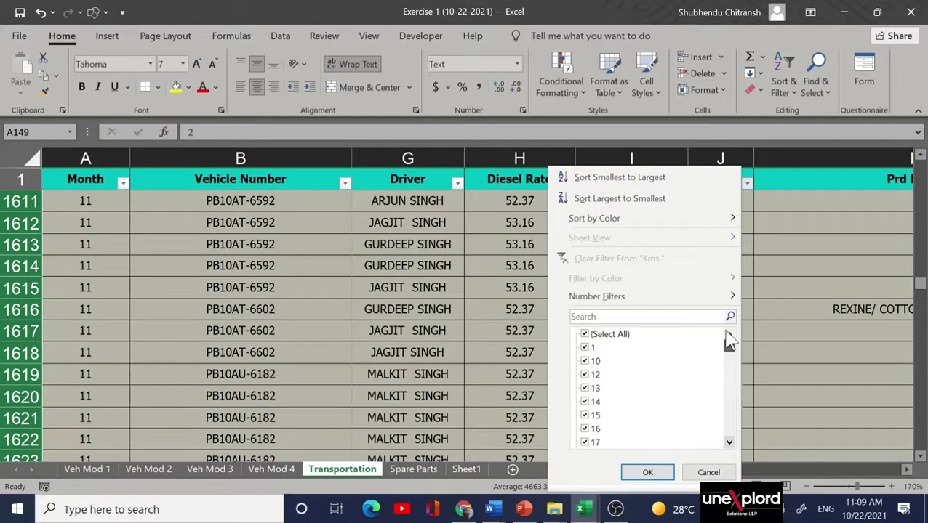
left_click(604, 336)
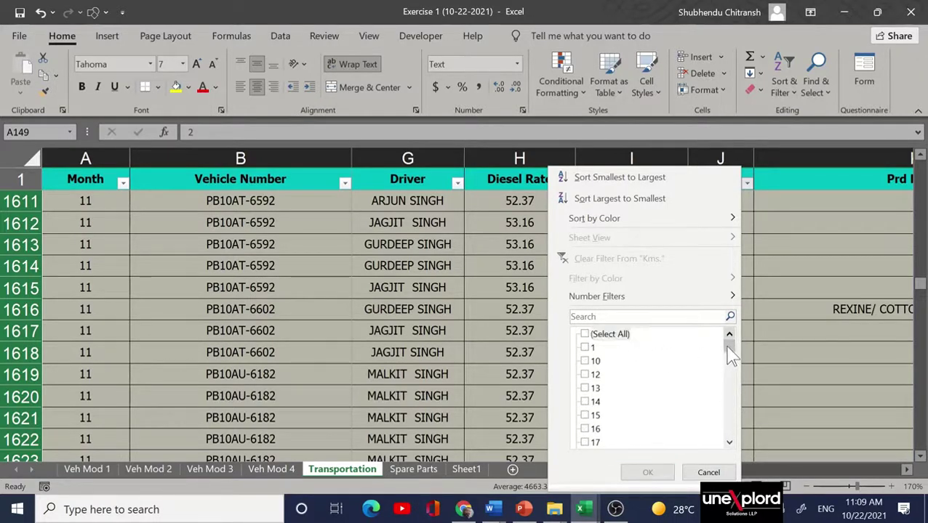
left_click_drag(727, 352, 735, 450)
left_click(594, 417)
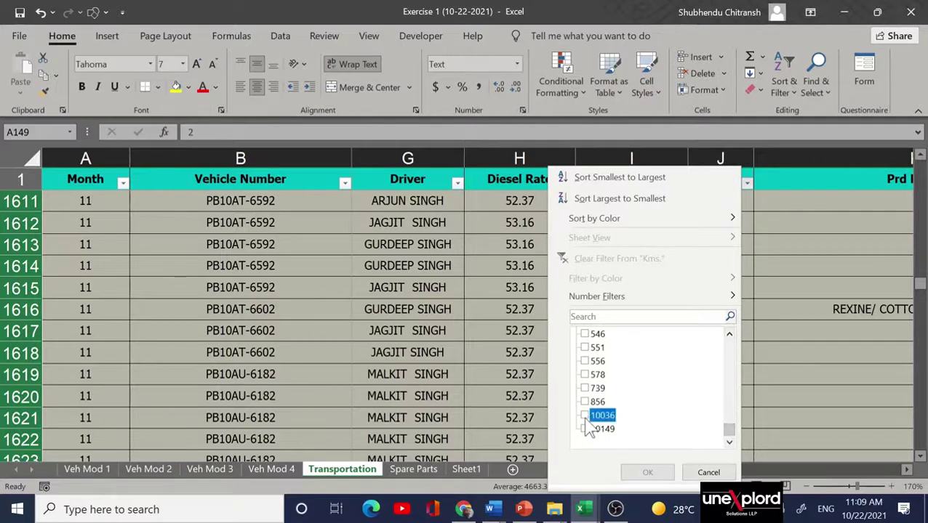
left_click(585, 430)
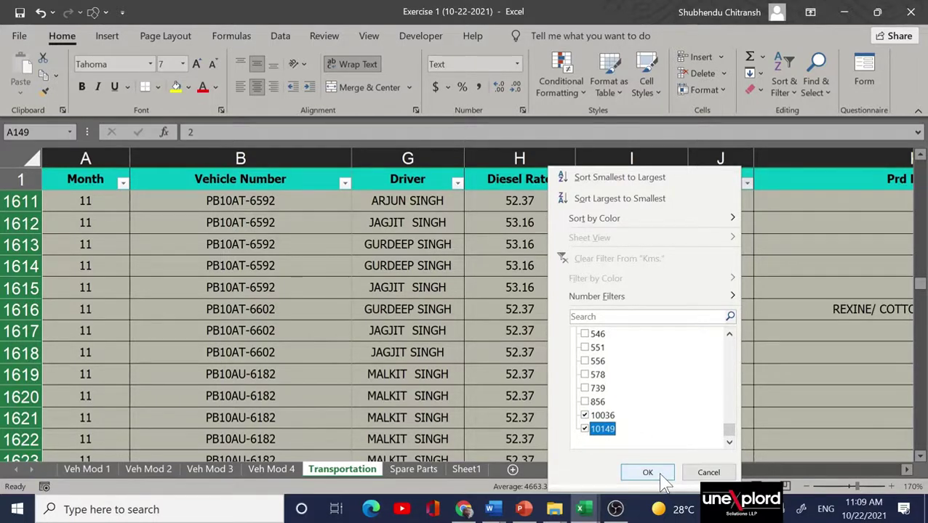
left_click(647, 473)
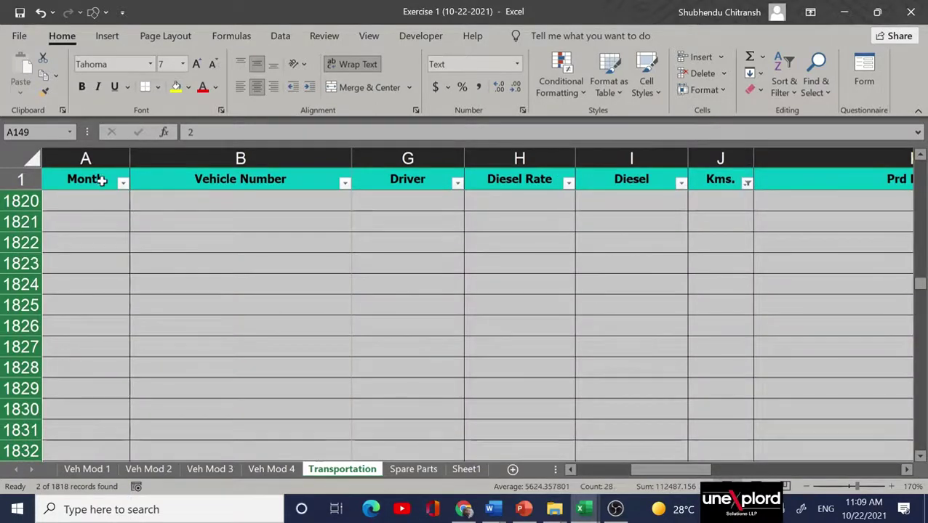
Examine the Diesel Rate, Diesel and Kms. values of the filtered records in rows 580 and 980.
left_click(102, 181)
key("Down")
key("Right")
key("Right")
key("Right")
key("Right")
key("Right")
key("Right")
key("Right")
key("Right")
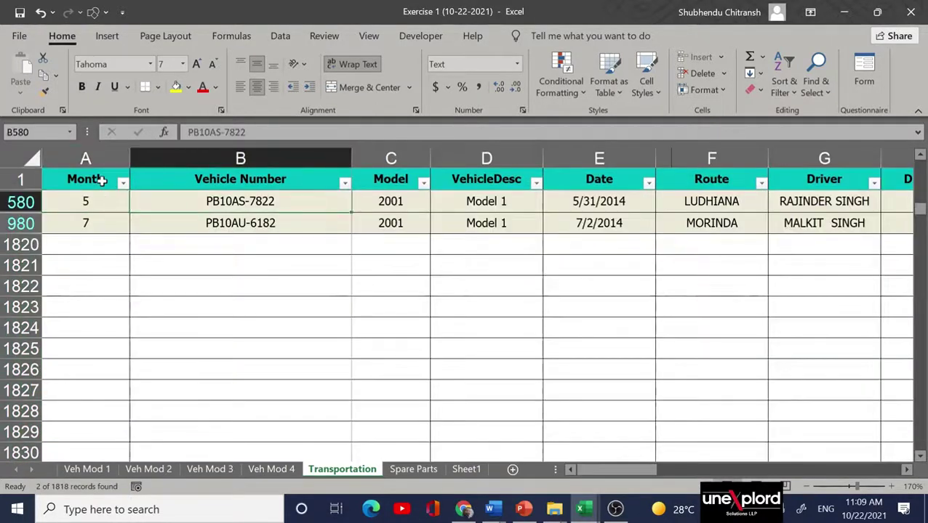
key("Right")
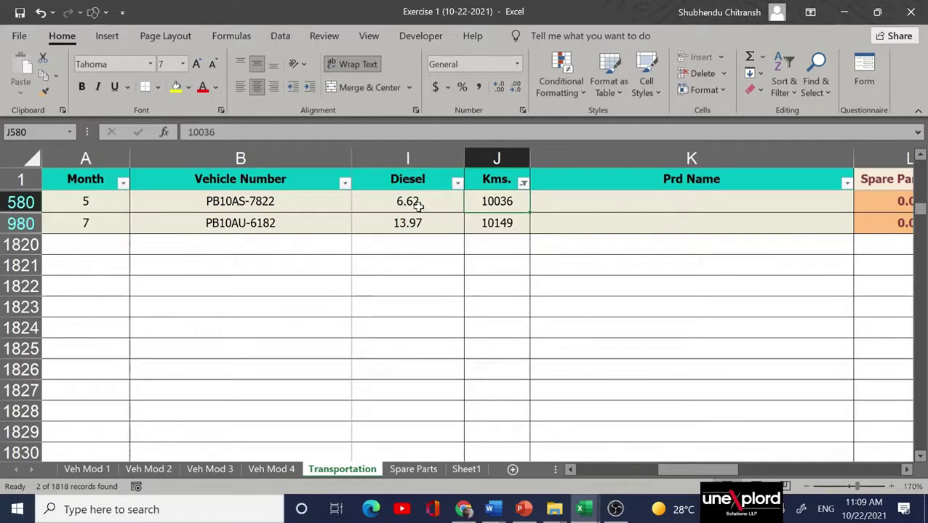
scroll(418, 206, "left", 3)
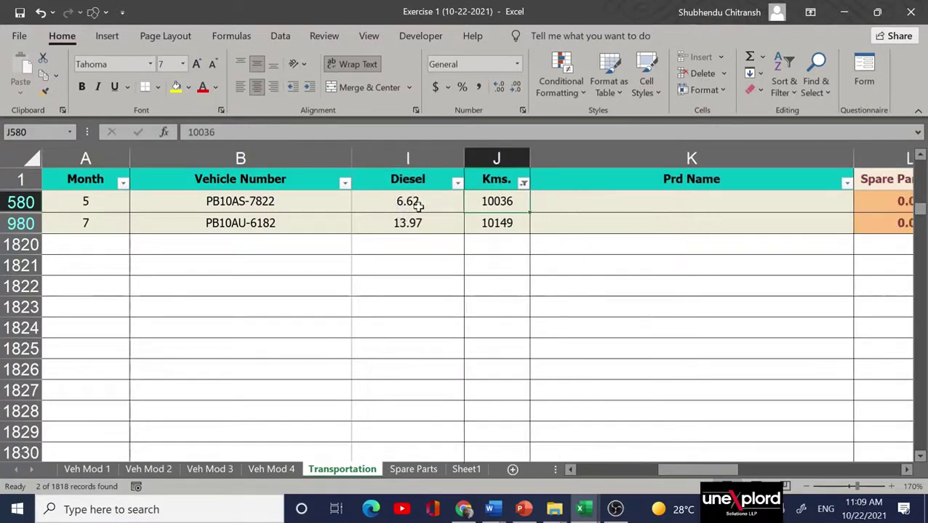
left_click(418, 205)
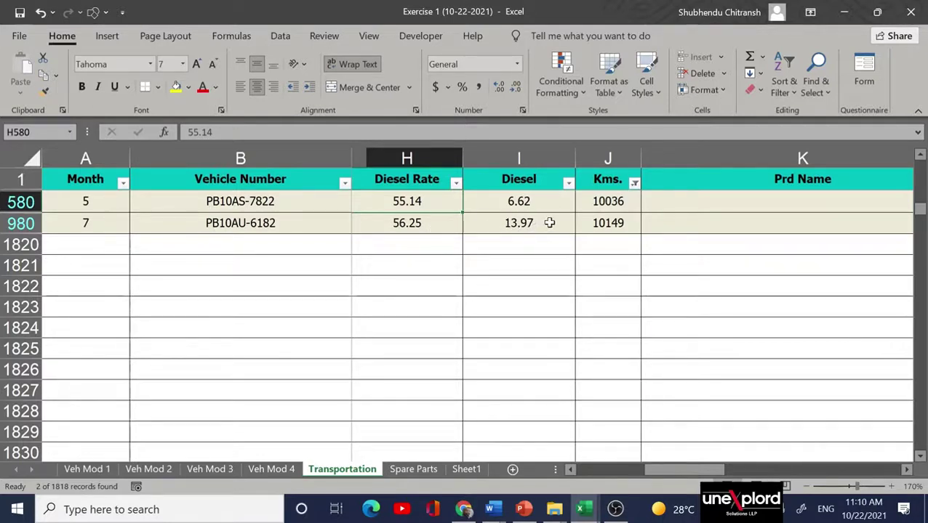
Correct the Kms. value to 36 in row 580 and to 49 in row 980.
double_click(612, 201)
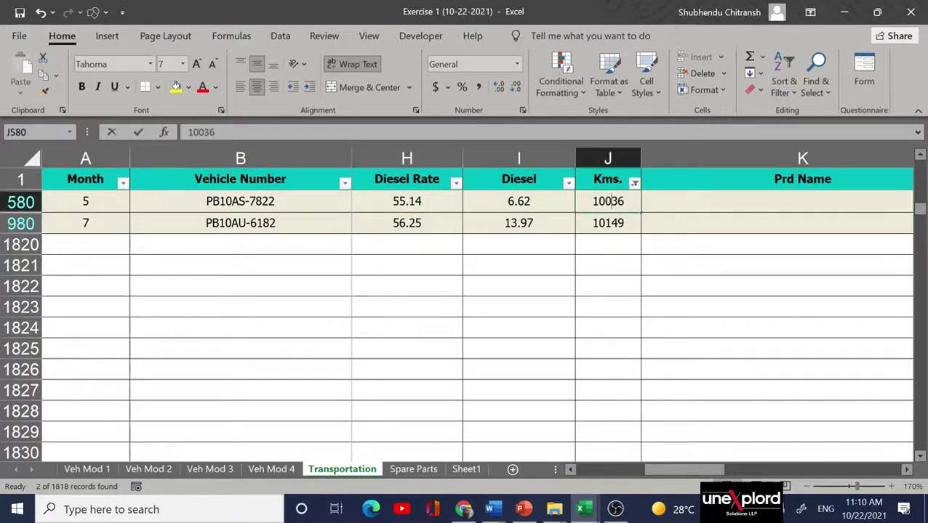
key("BackSpace")
key("BackSpace")
key("BackSpace")
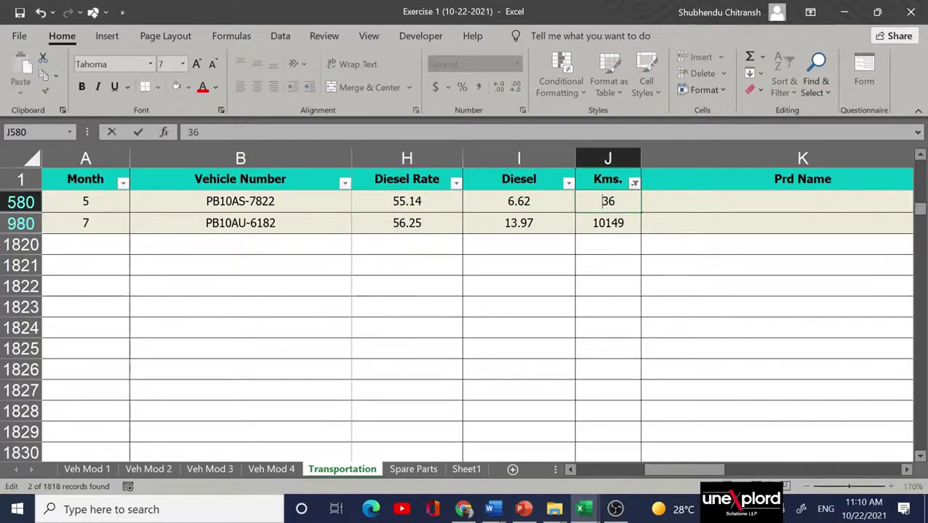
double_click(604, 223)
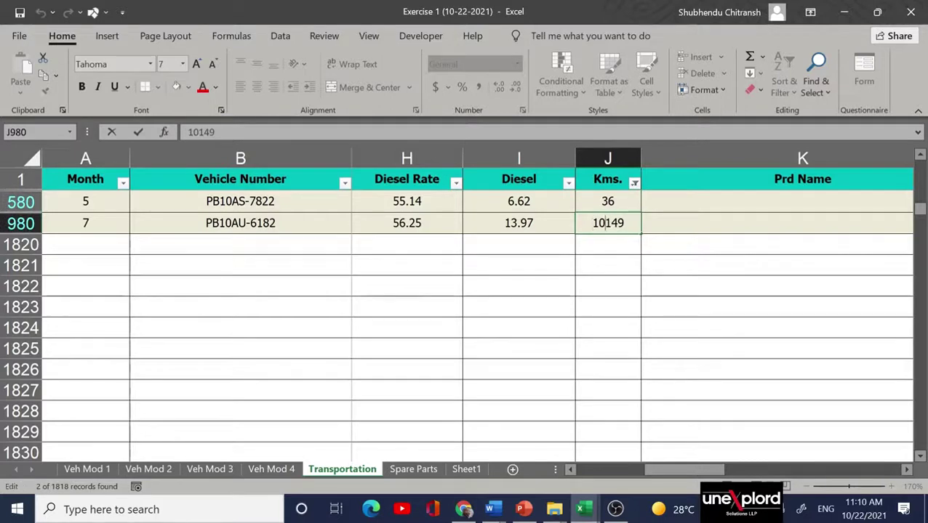
key("BackSpace")
key("BackSpace")
key("BackSpace")
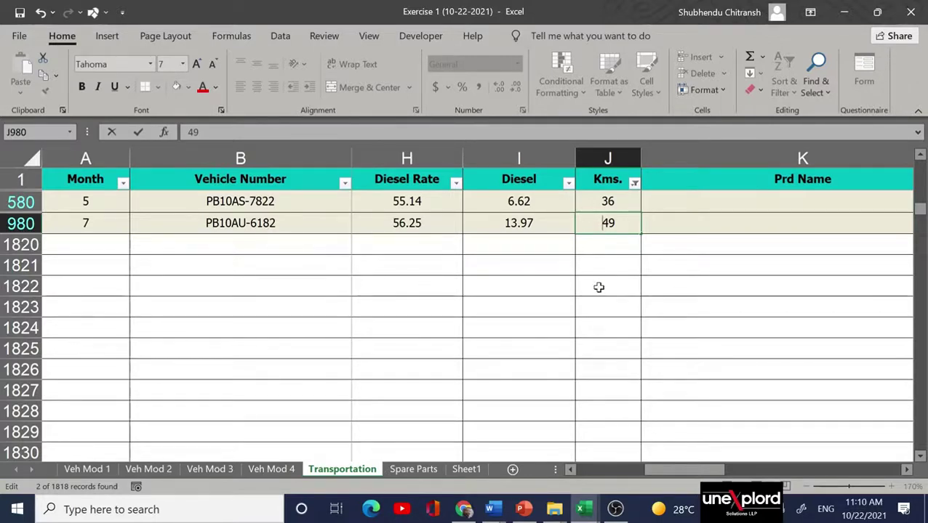
key("Return")
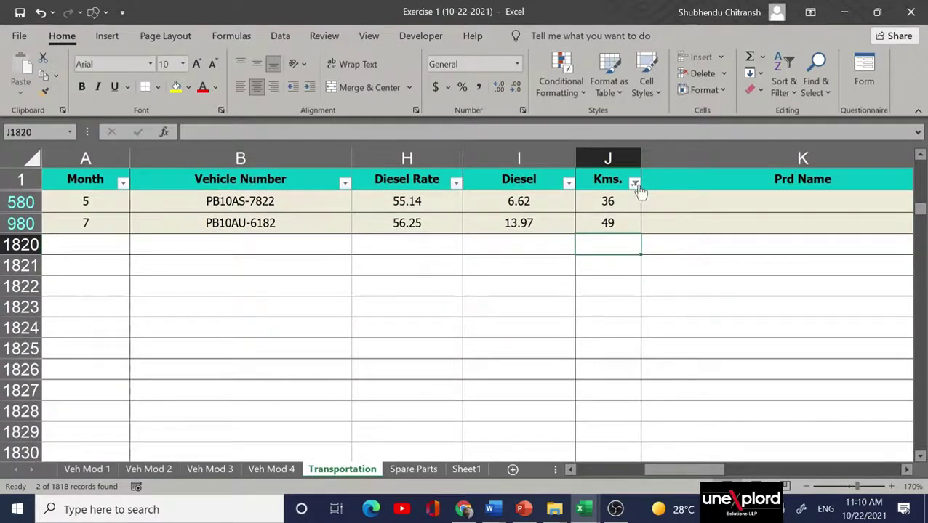
Reset the Kms. filter to show every record again.
left_click(634, 184)
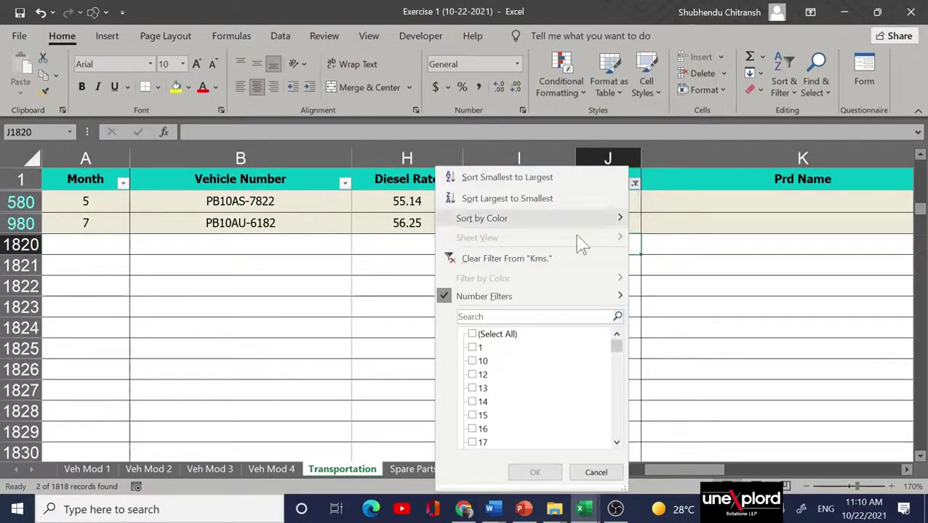
left_click(493, 336)
left_click(534, 473)
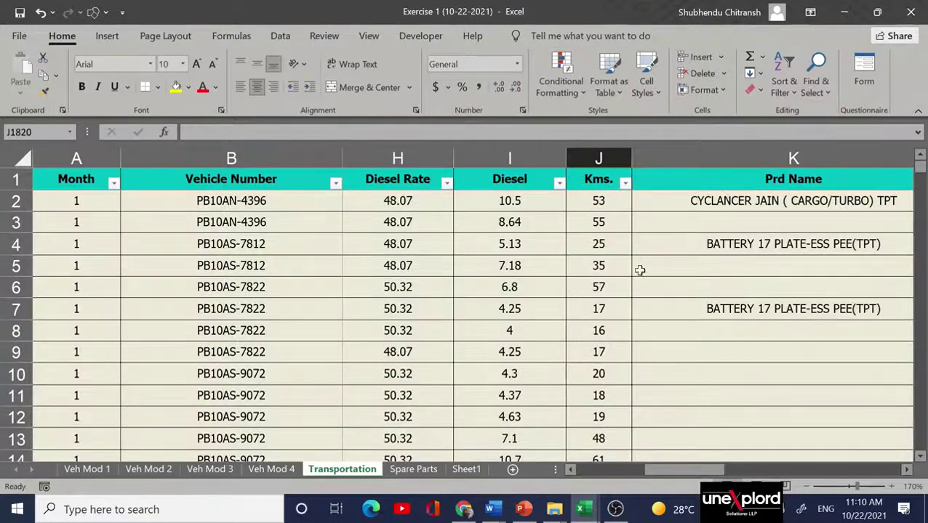
Filter the Kms. column to show only the records with a value of 1.
left_click(626, 184)
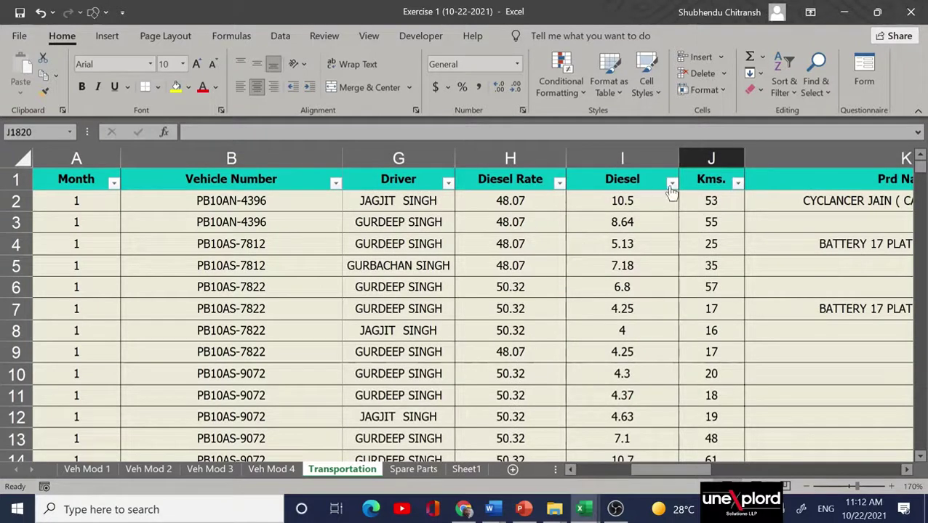
left_click(738, 185)
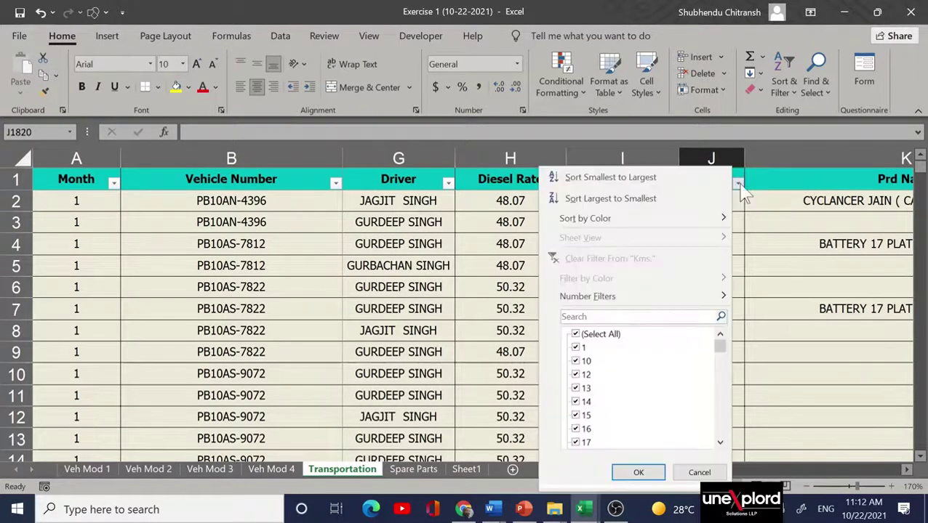
left_click(575, 335)
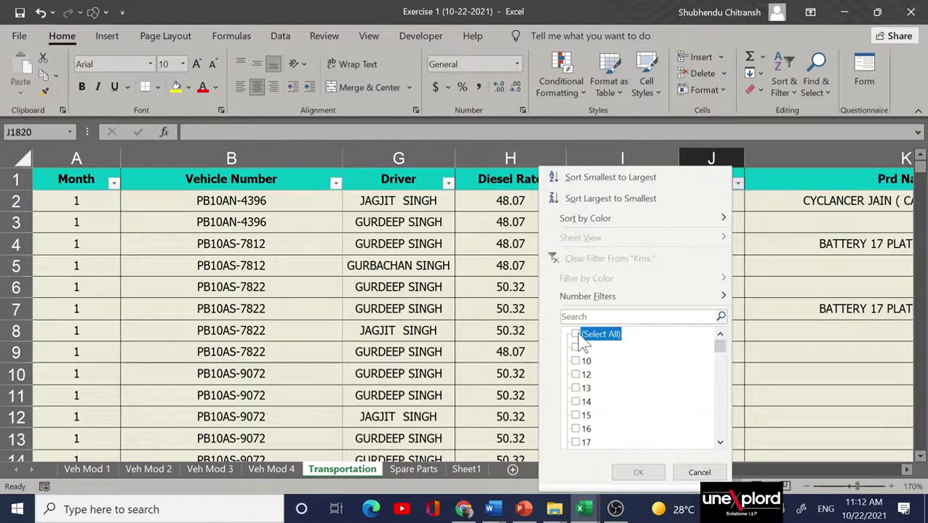
left_click(581, 347)
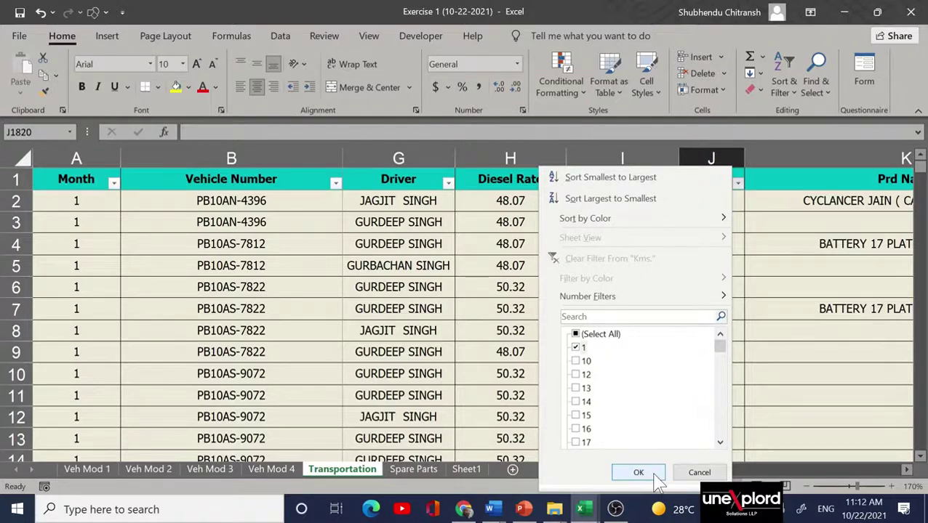
left_click(656, 477)
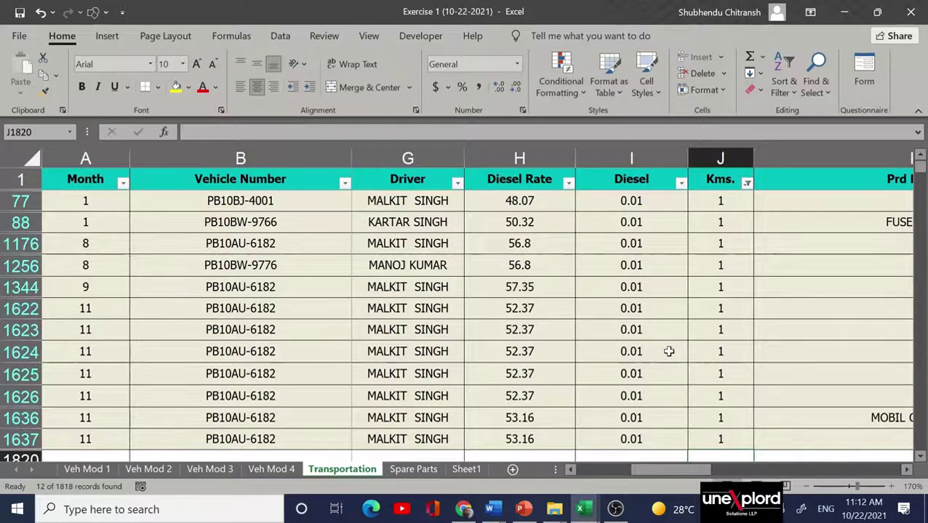
Review the filtered 1 km records across the columns and delete all their rows, from row 77 down to row 1637.
scroll(669, 352, "right", 3)
scroll(669, 351, "right", 5)
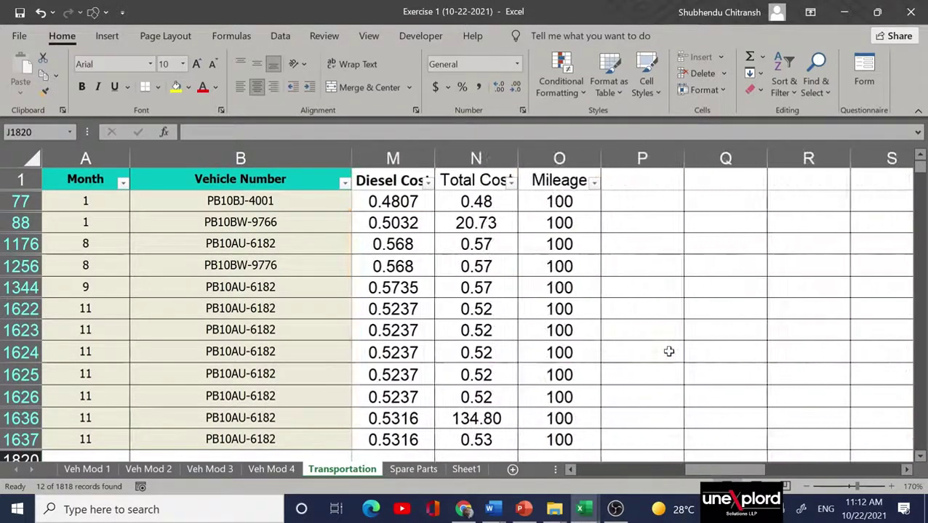
scroll(668, 352, "left", 1)
scroll(669, 352, "left", 4)
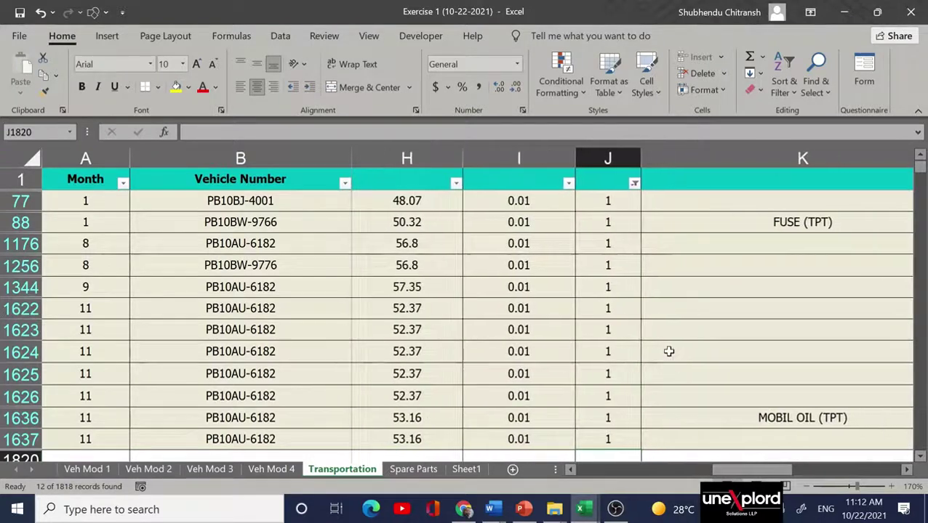
scroll(669, 351, "left", 4)
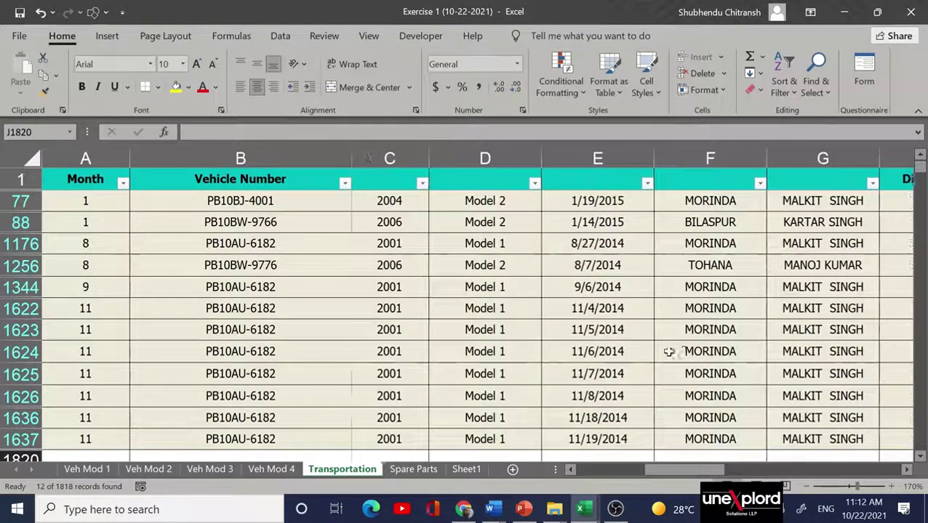
left_click(21, 202)
key("Up")
key("Down")
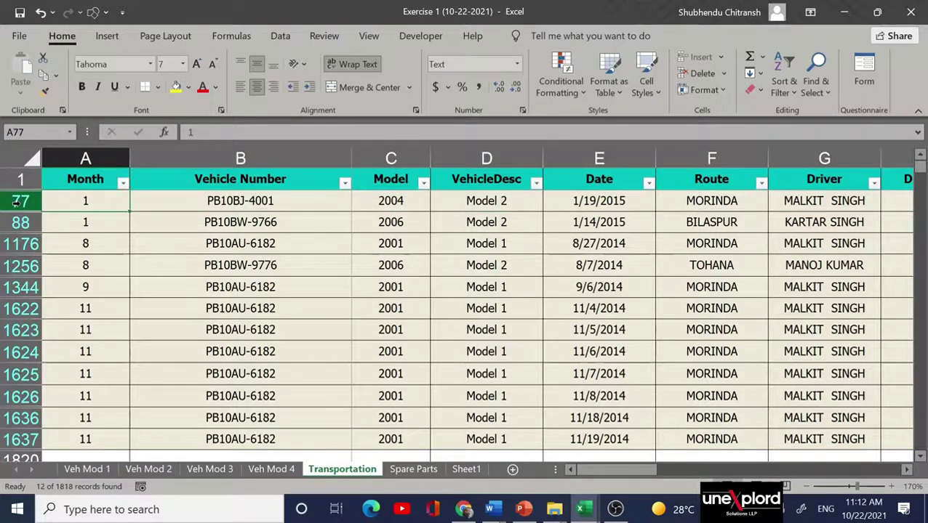
left_click(16, 203)
key("ctrl+shift+Down")
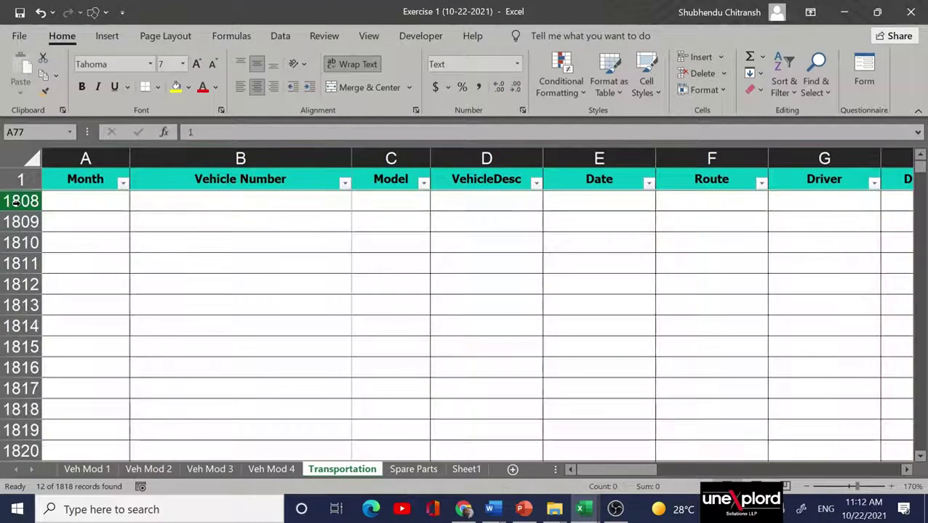
Filter the Kms. column to show only the values 10, 12, 13 and 14.
scroll(769, 280, "right", 2)
scroll(769, 280, "right", 1)
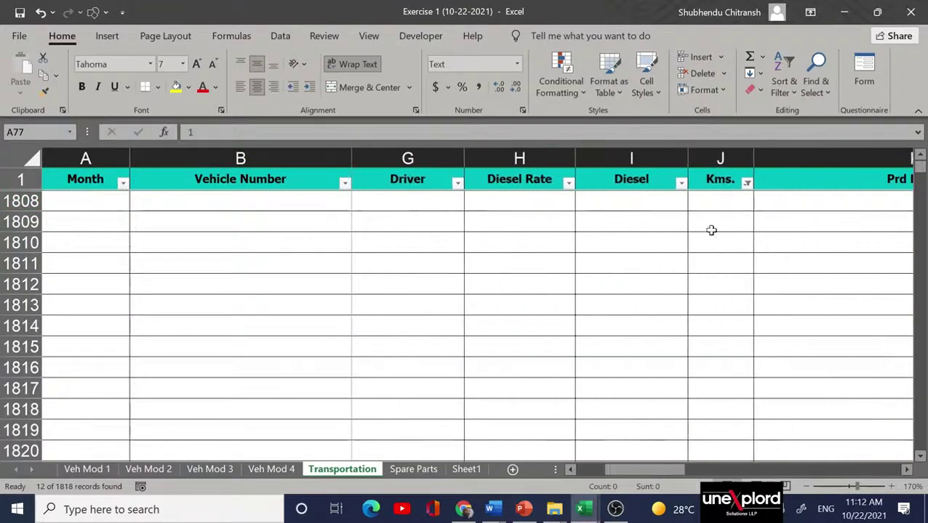
left_click(749, 185)
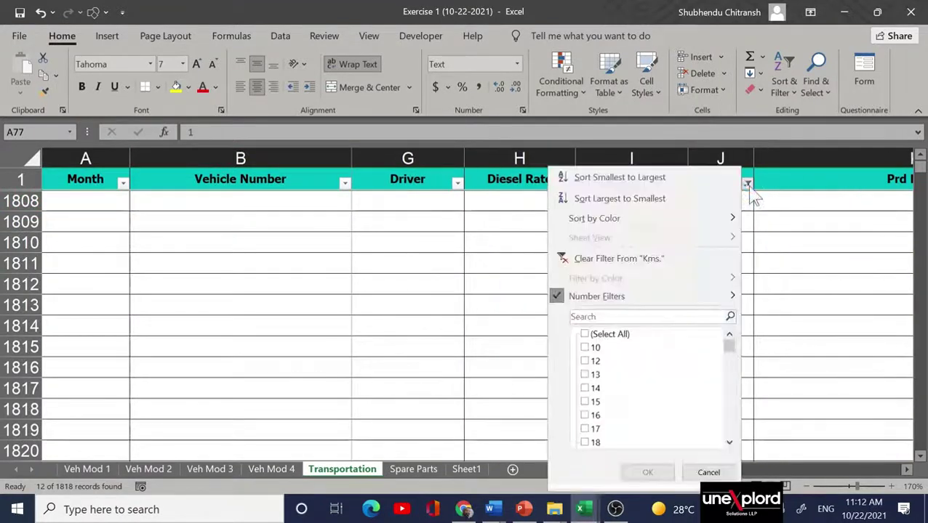
left_click(605, 336)
left_click(586, 334)
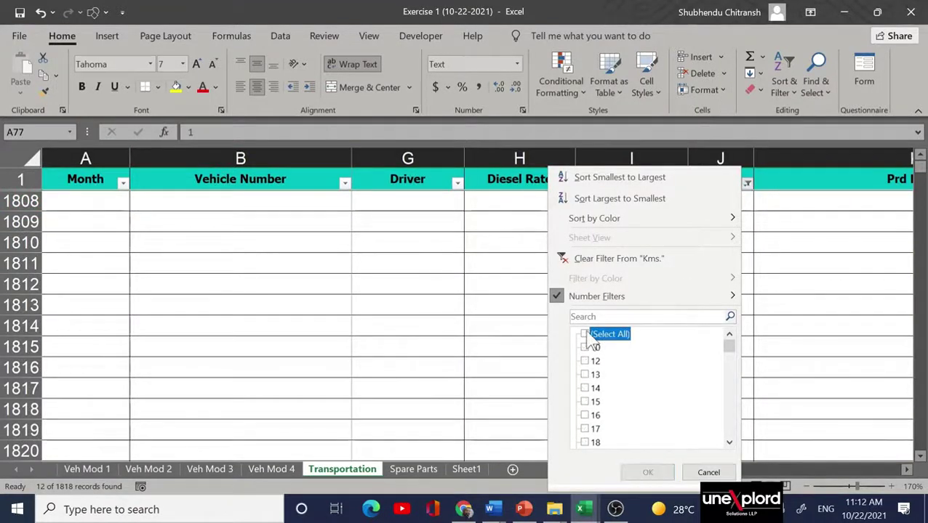
left_click(586, 348)
left_click(593, 361)
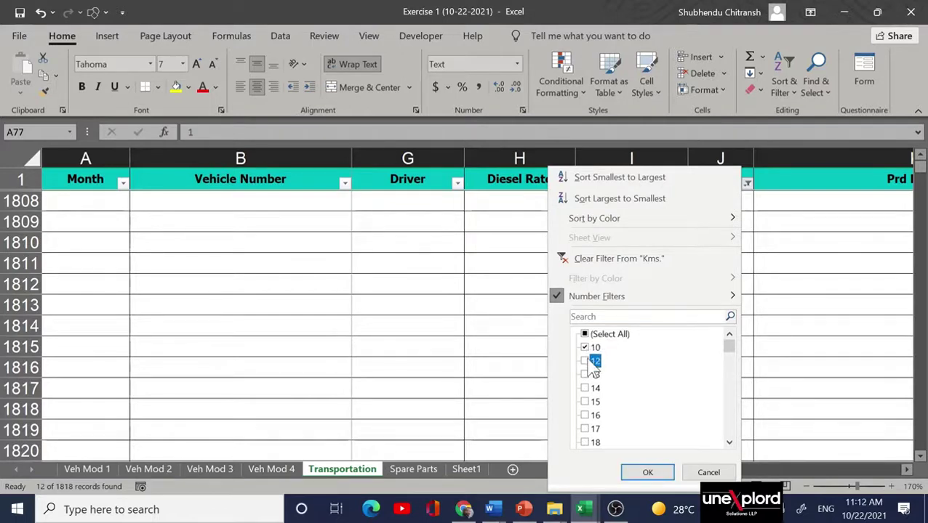
left_click(593, 375)
left_click(595, 390)
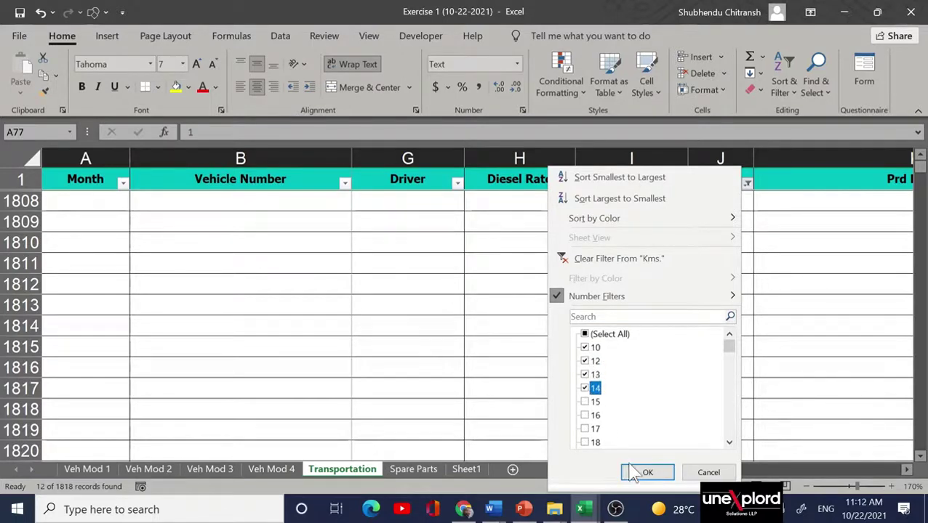
left_click(647, 473)
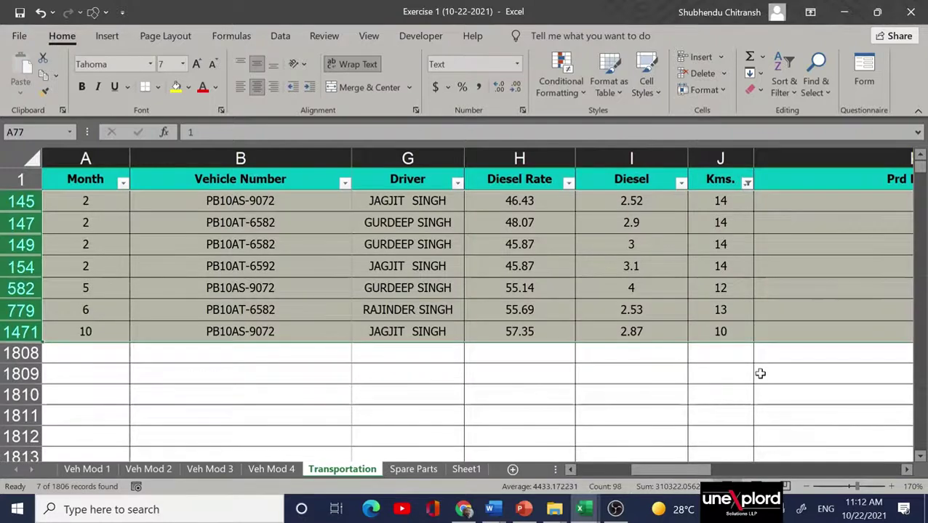
Check the filtered 10 to 14 km records across the columns and reset the Kms. filter to show all values.
scroll(760, 374, "right", 4)
scroll(760, 373, "left", 6)
scroll(543, 330, "left", 1)
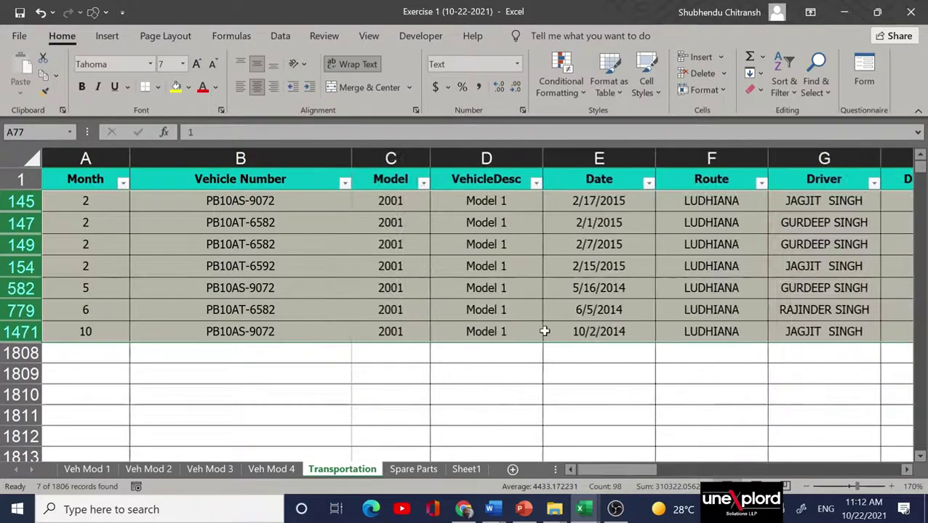
scroll(542, 331, "right", 5)
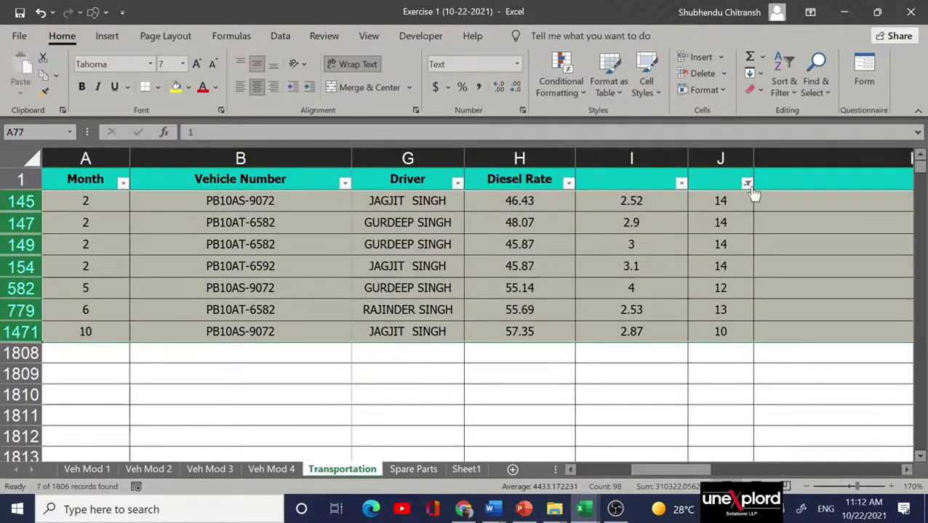
left_click(747, 183)
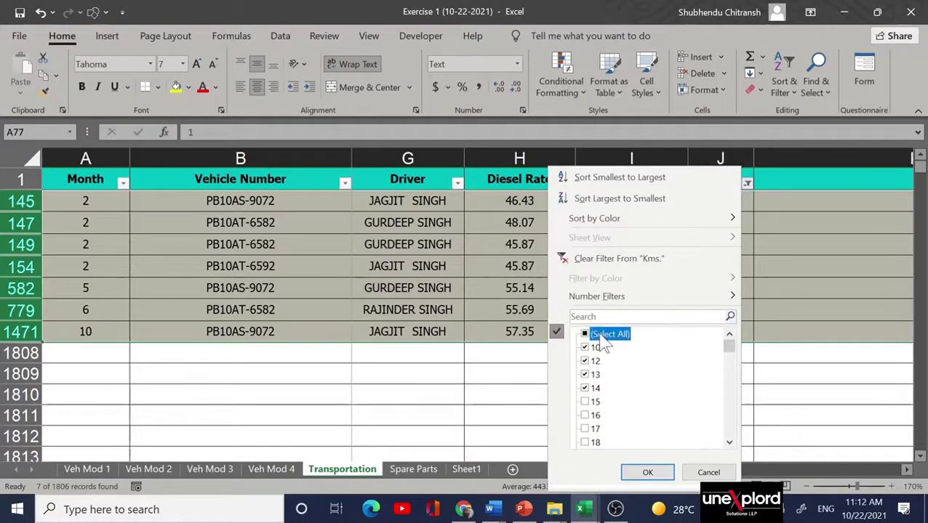
left_click(647, 473)
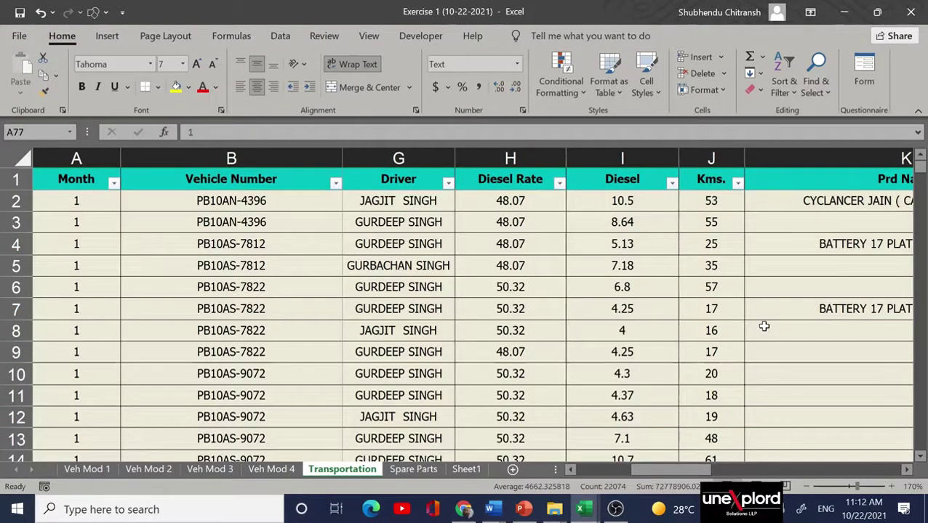
Examine the Total Cost filter values and look over the Spare Parts Total, Diesel Cost, Total Cost and Mileage columns.
scroll(765, 327, "right", 8)
scroll(764, 326, "left", 6)
scroll(764, 327, "right", 3)
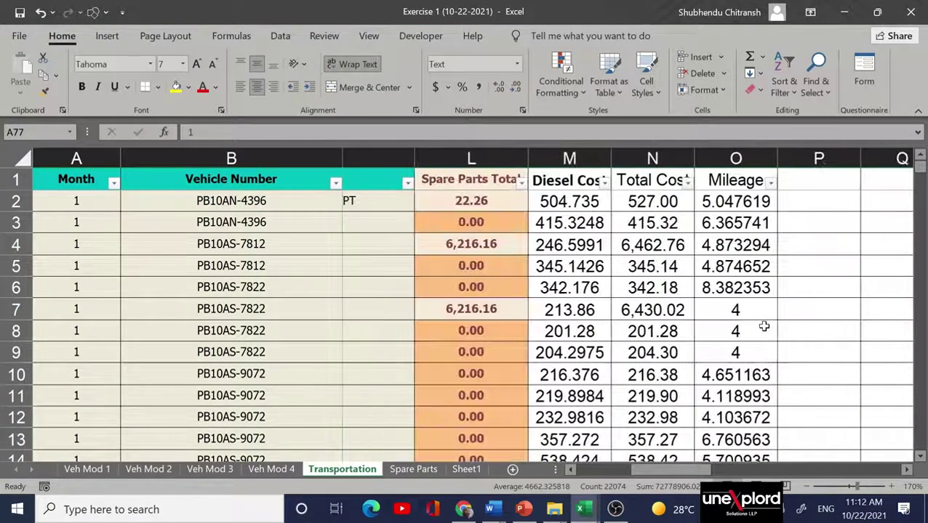
left_click(615, 182)
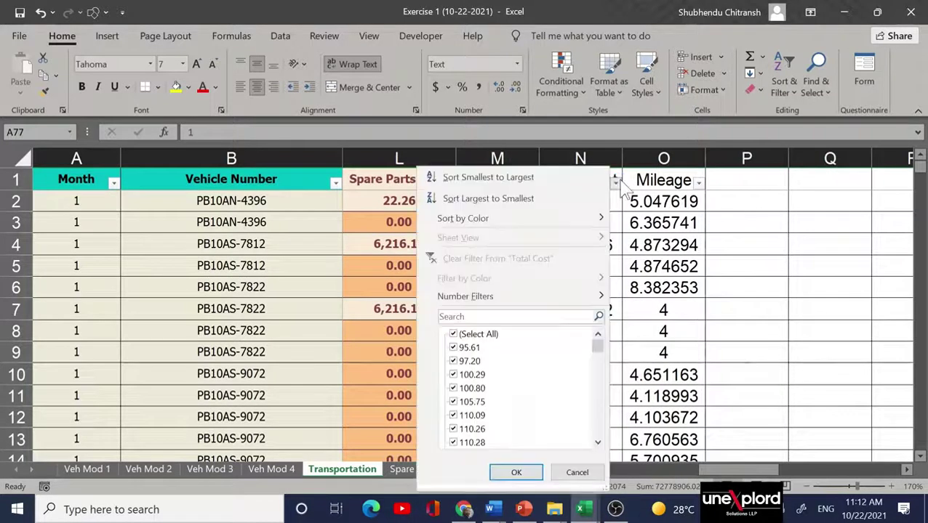
left_click(686, 314)
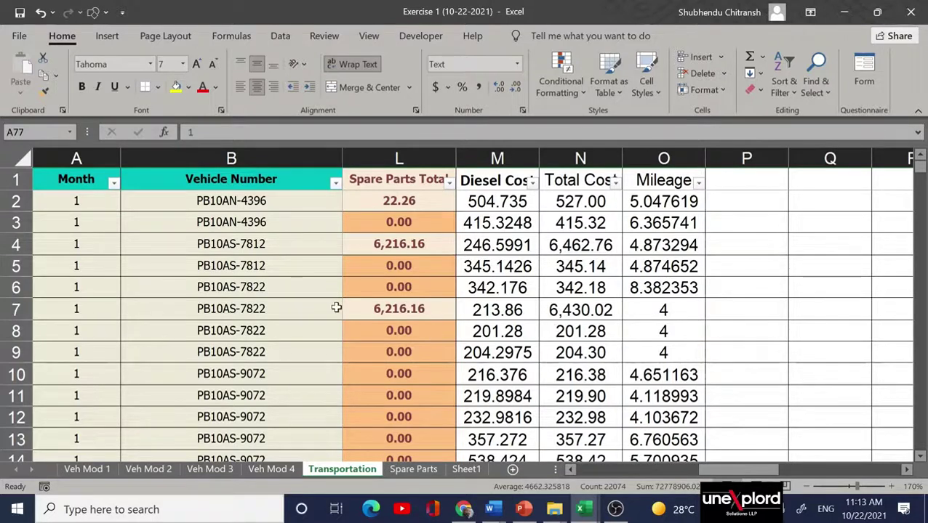
scroll(335, 308, "down", 1)
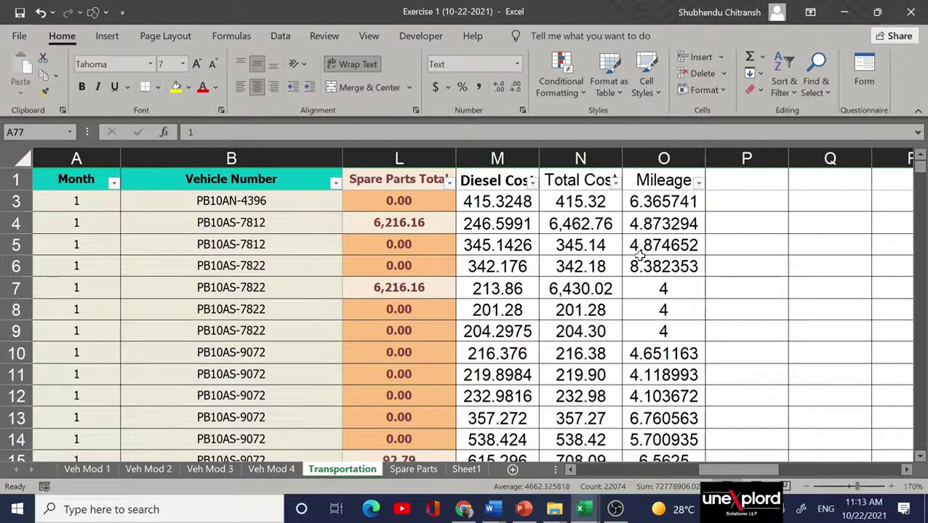
scroll(671, 263, "left", 3)
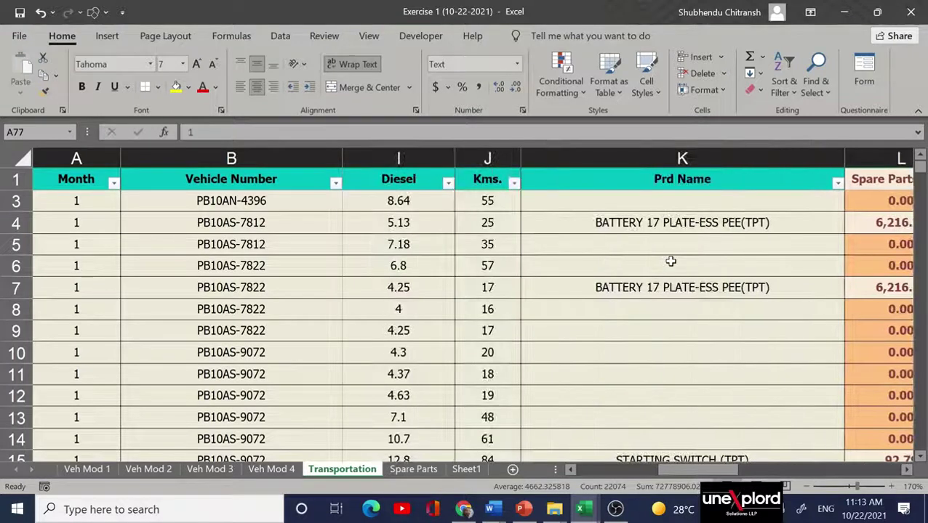